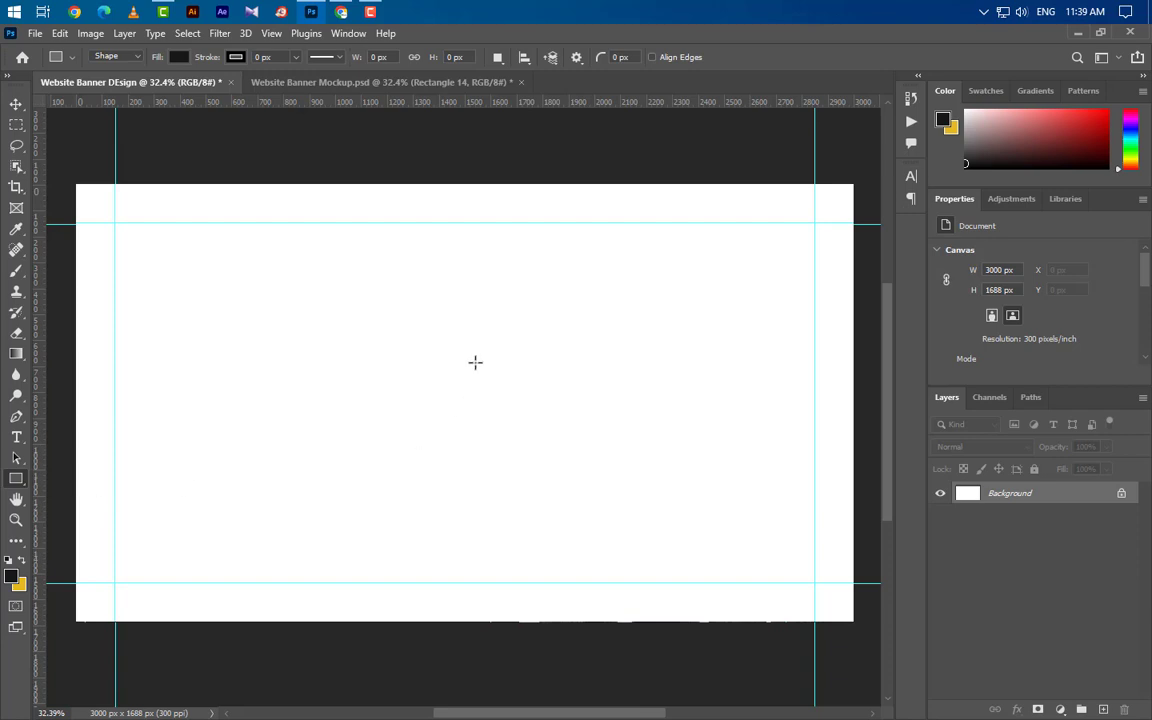
- Draw a black vertical rectangle near the middle of the canvas and size it to 85 px wide by 1690 px high
left_click_drag(421, 282, 457, 558)
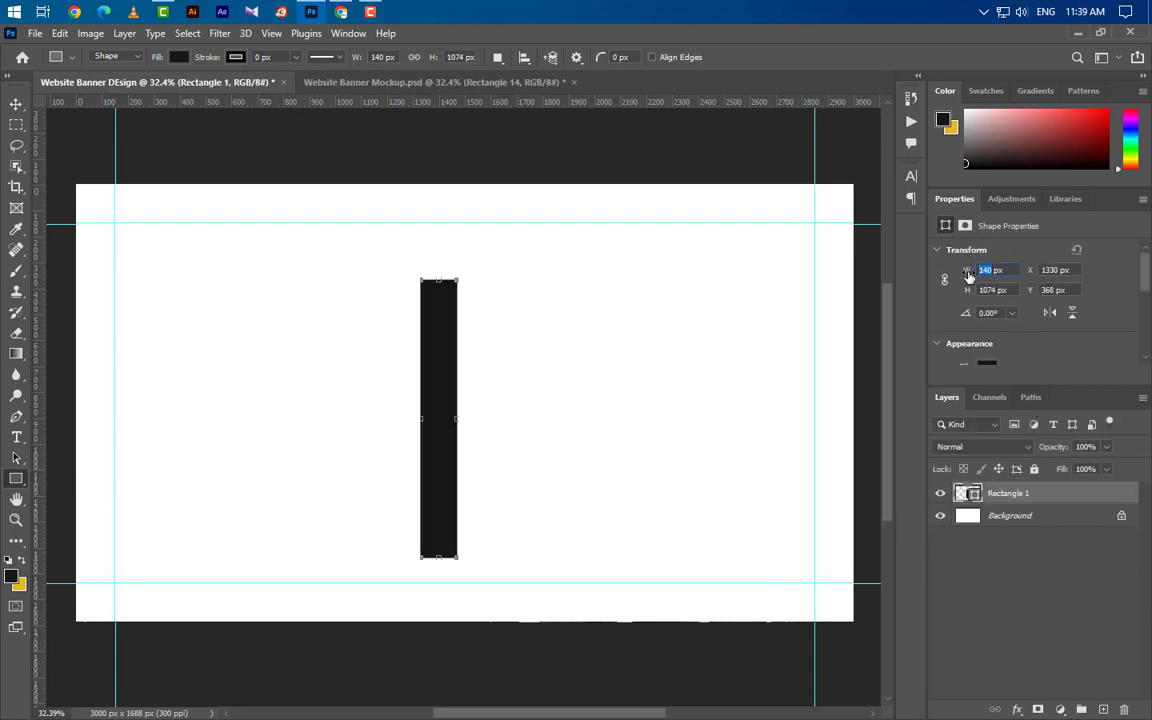
left_click_drag(968, 277, 968, 277)
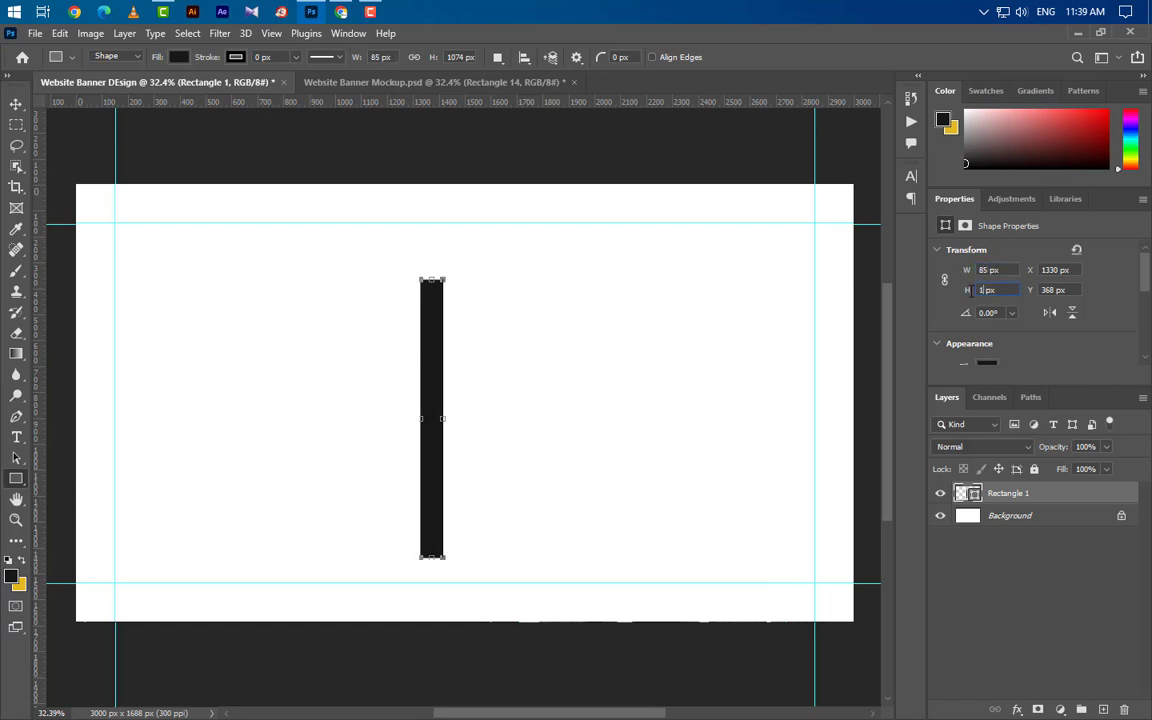
key("Return")
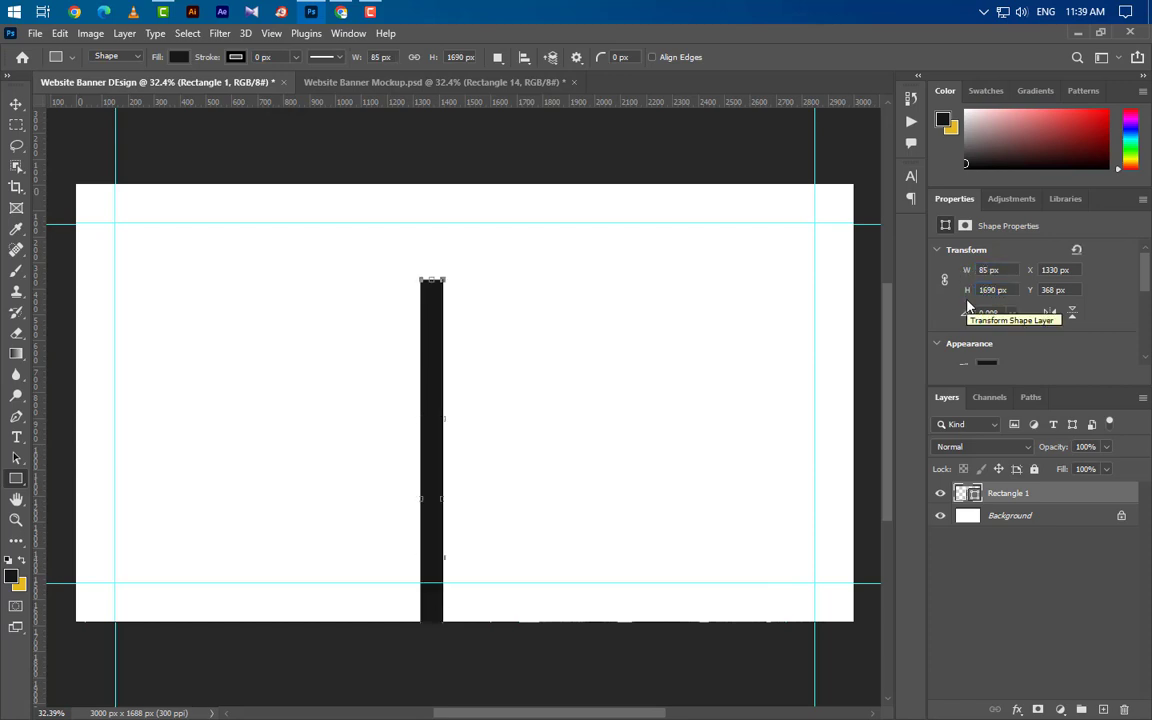
- Centre the bar vertically on the whole canvas and clear the selection
key("ctrl+a")
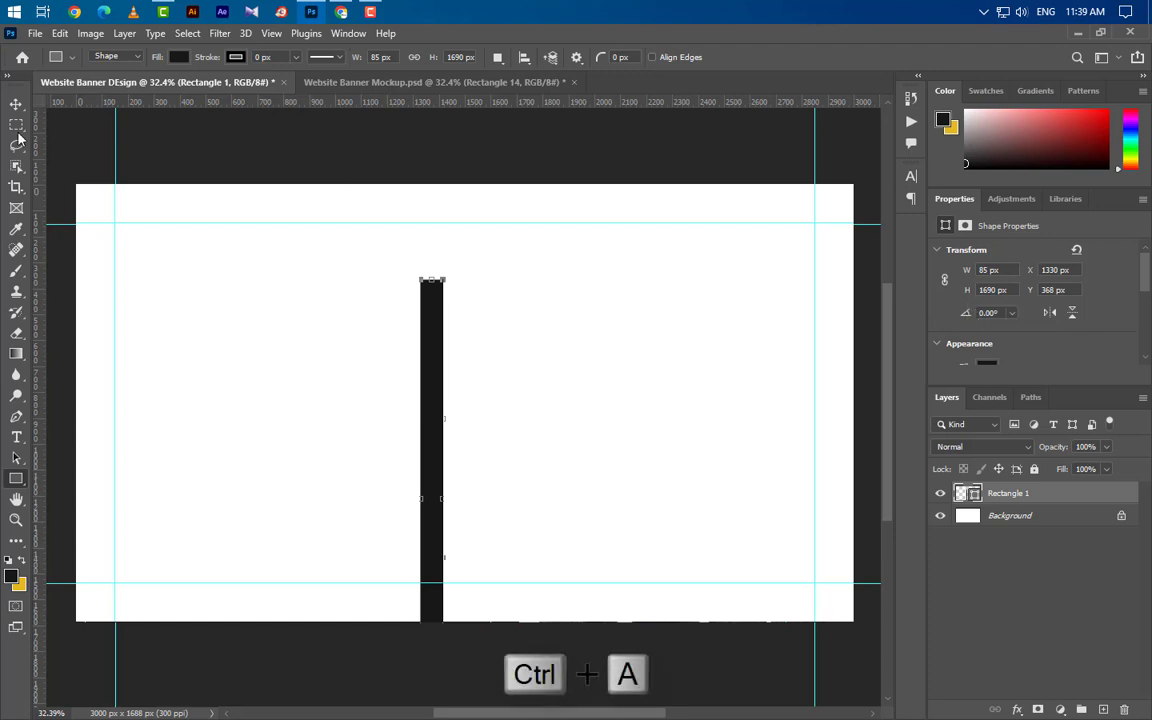
key("v")
left_click(467, 57)
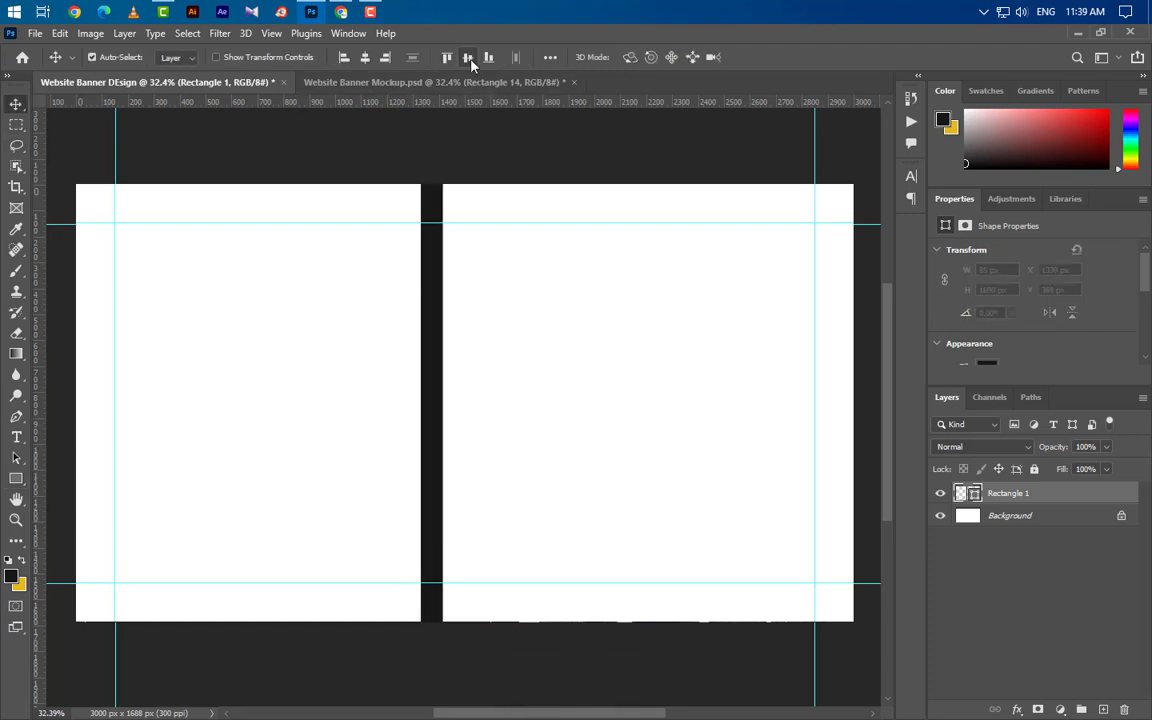
key("ctrl+d")
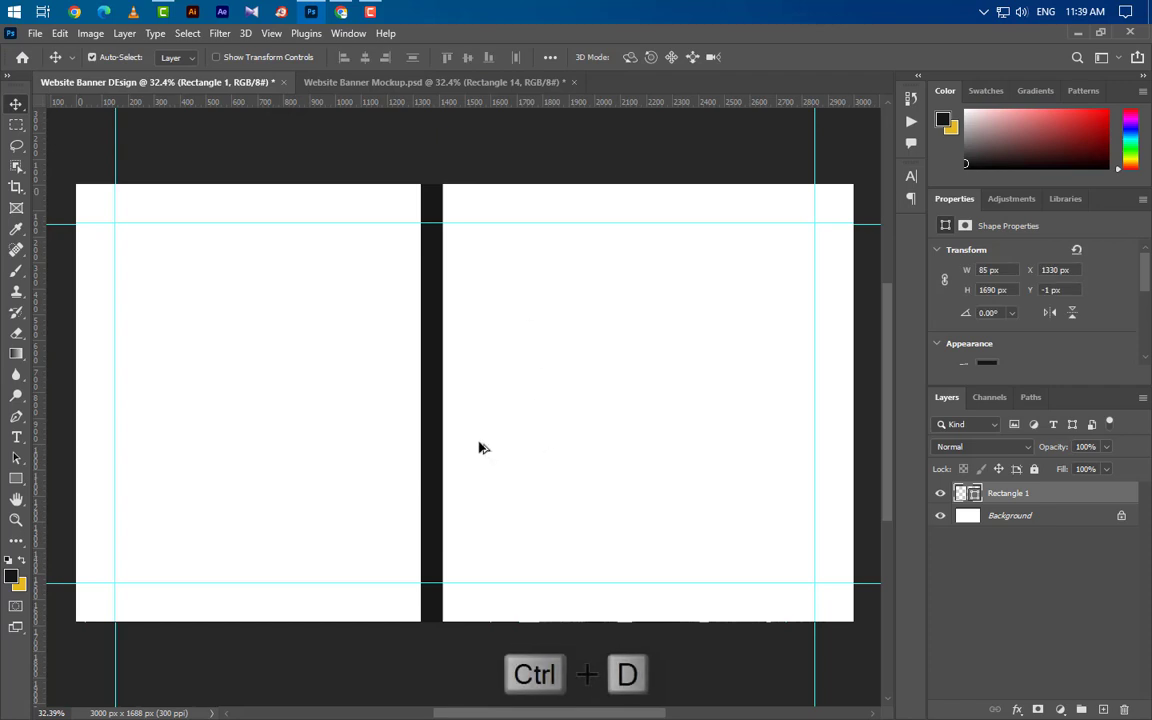
- On a new layer, draw a spacer rectangle about 436 px high against the bar's right edge and set its width to 110 px
scroll(471, 404, "up", 1)
scroll(471, 404, "up", 6)
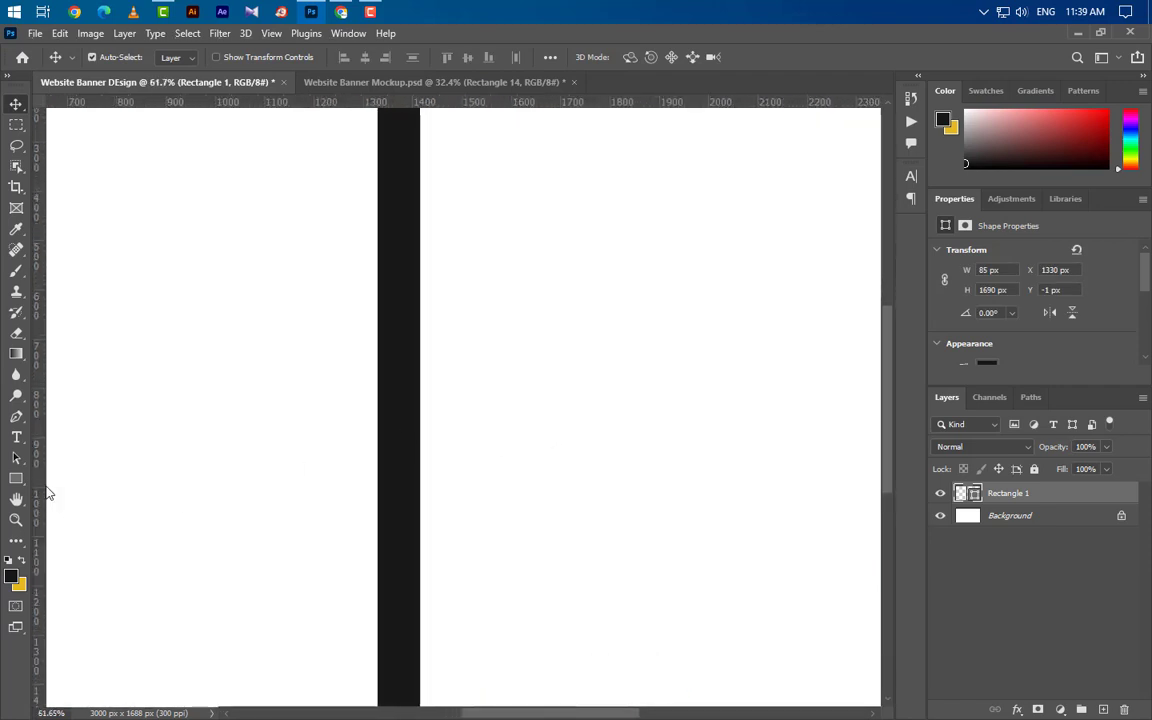
left_click_drag(19, 479, 69, 478)
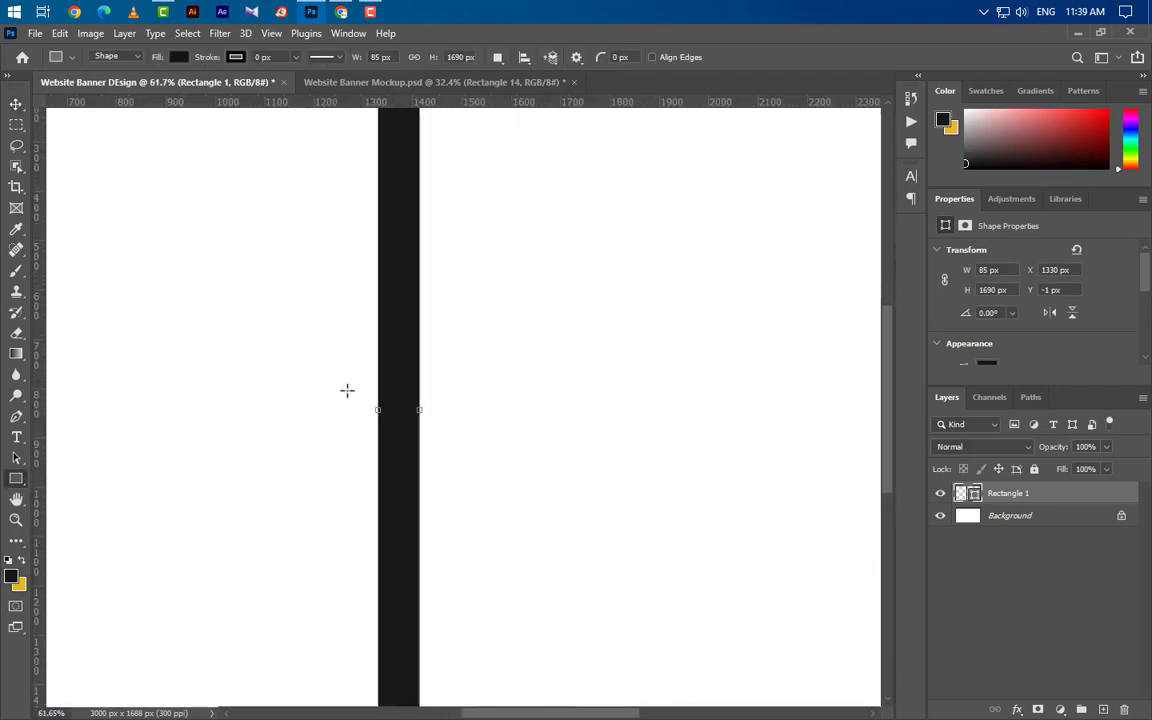
key("ctrl+shift+alt+n")
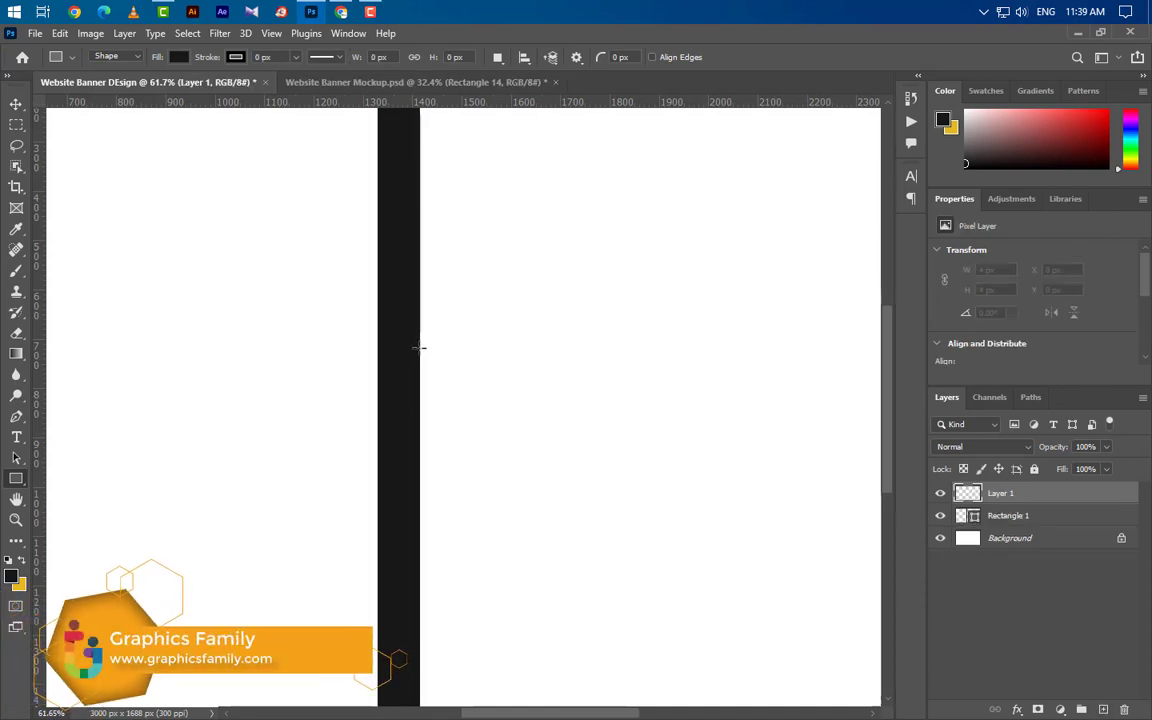
left_click_drag(419, 349, 467, 563)
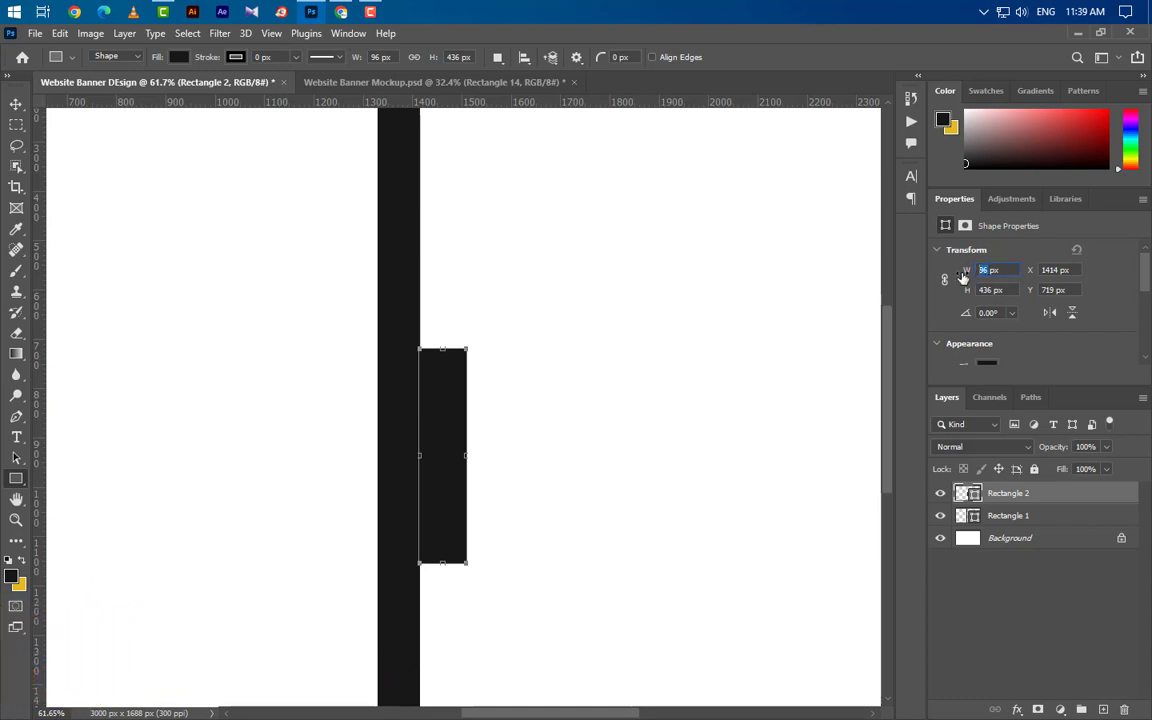
type("110")
key("Return")
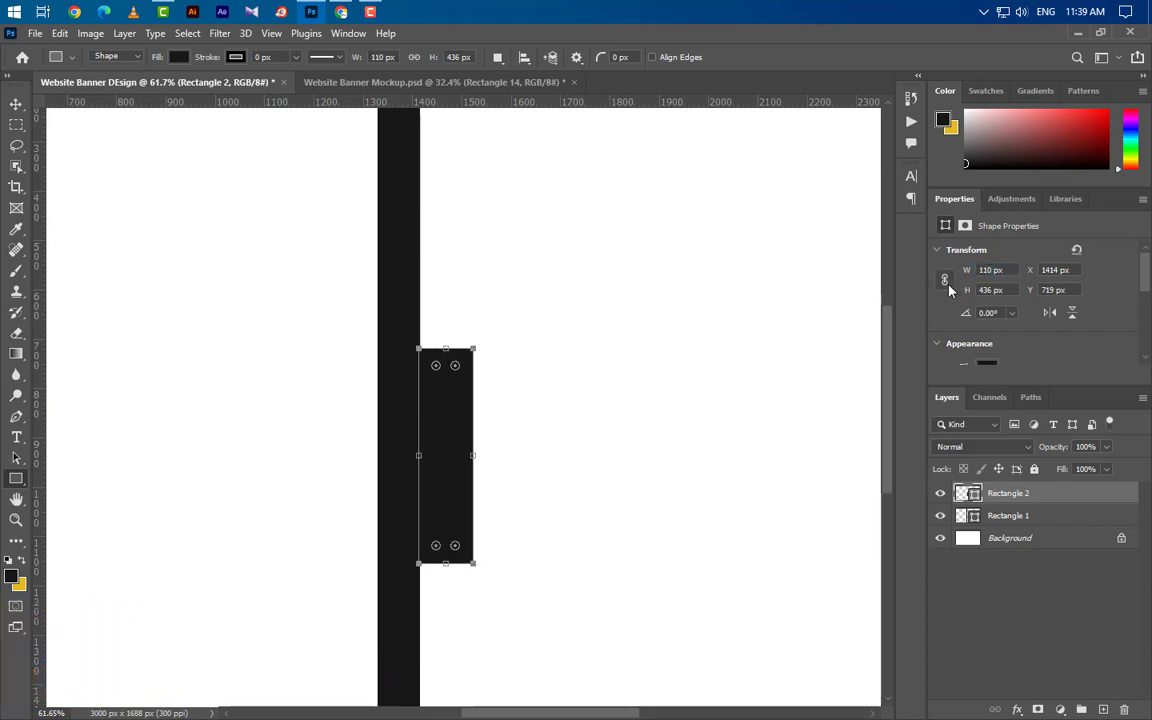
key("v")
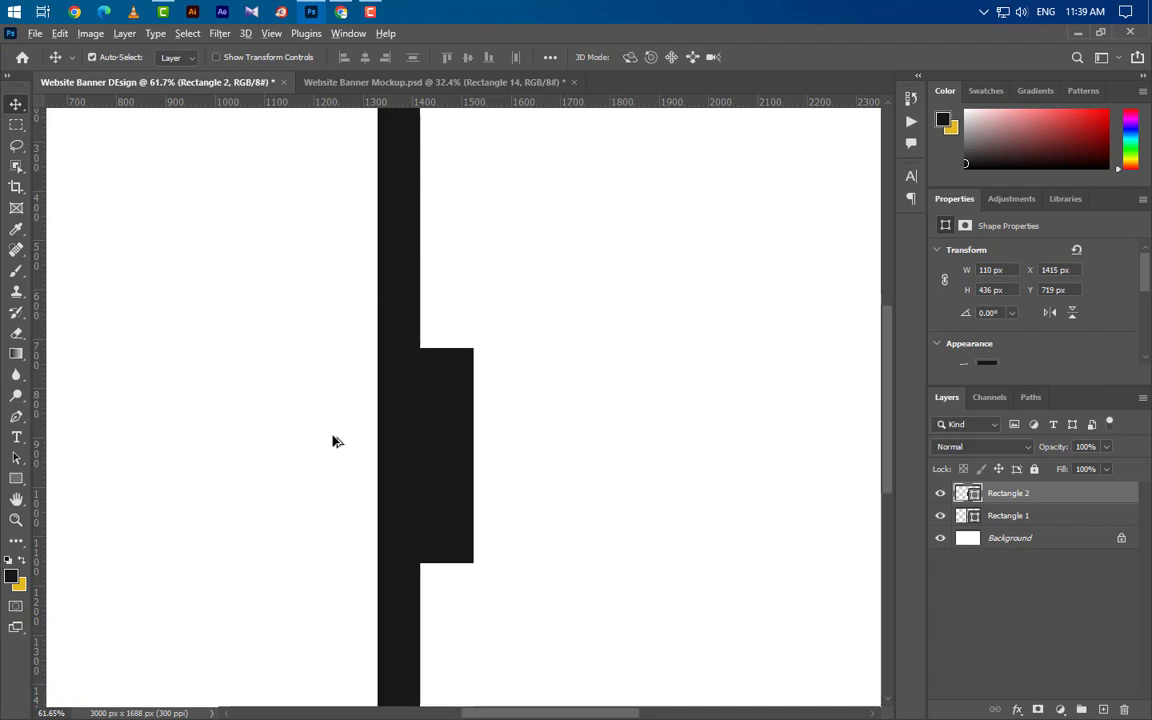
- Group the bar and the spacer rectangle layers together
scroll(337, 441, "down", 3)
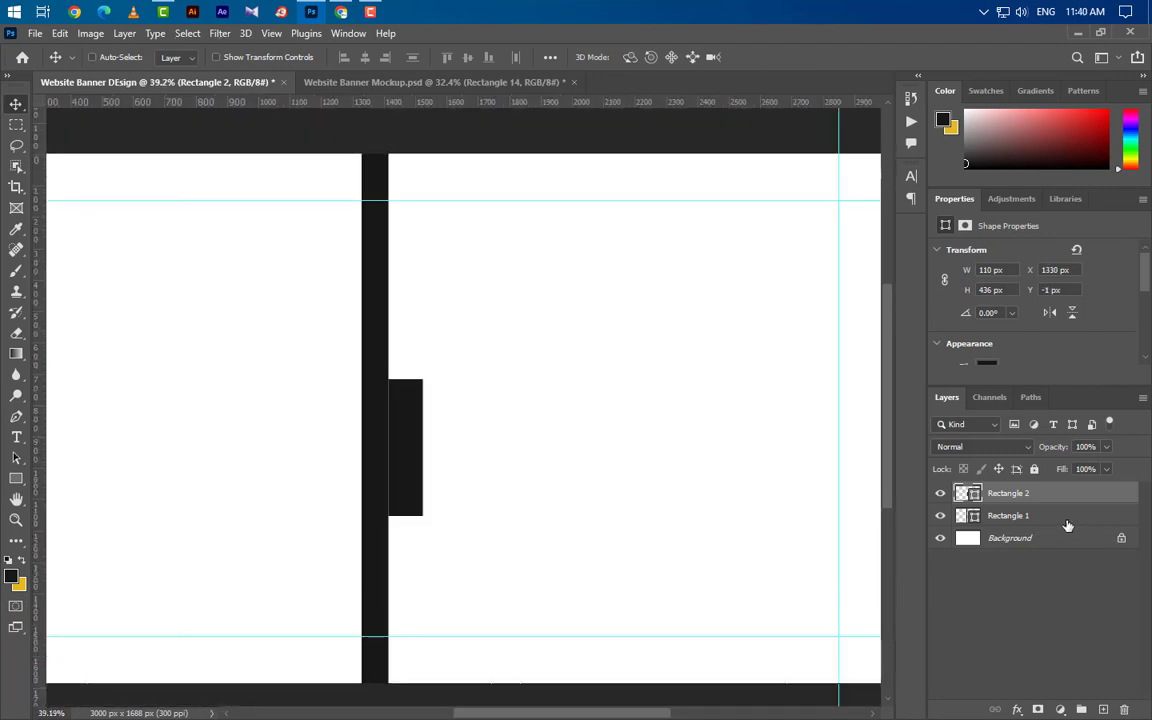
left_click(1067, 522, "shift")
left_click(1085, 709)
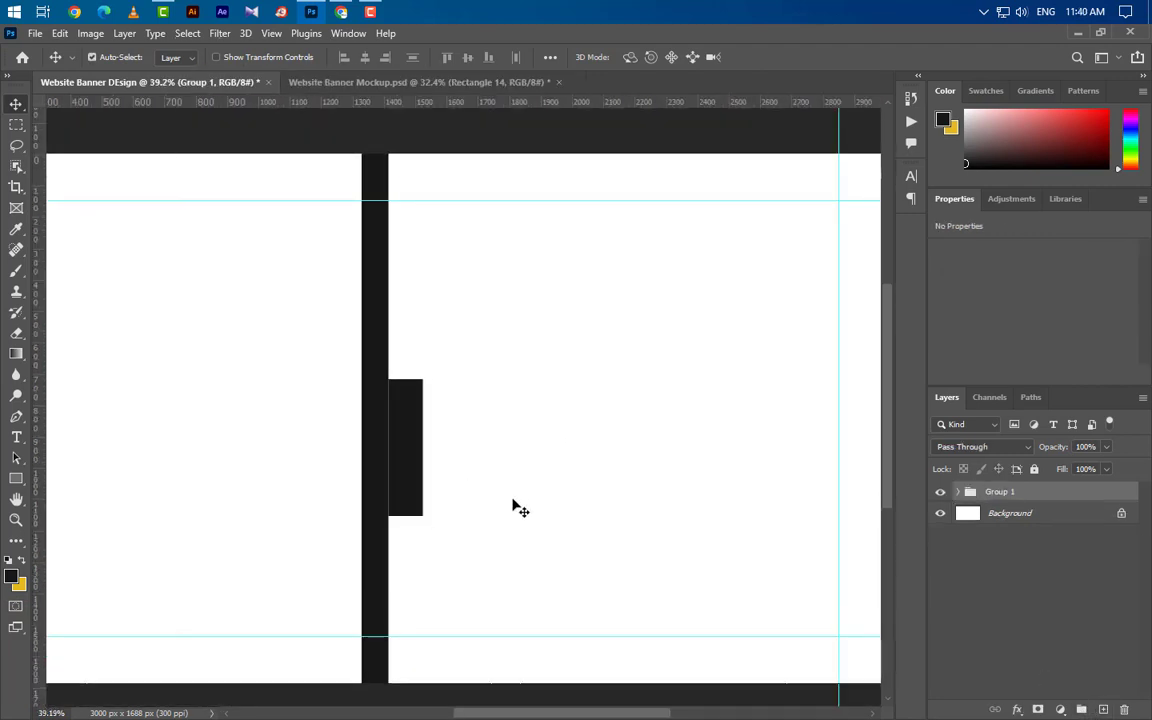
- Duplicate the bar-and-spacer group eight times horizontally, placing the copies side by side up to the canvas's right edge
left_click_drag(409, 447, 812, 518)
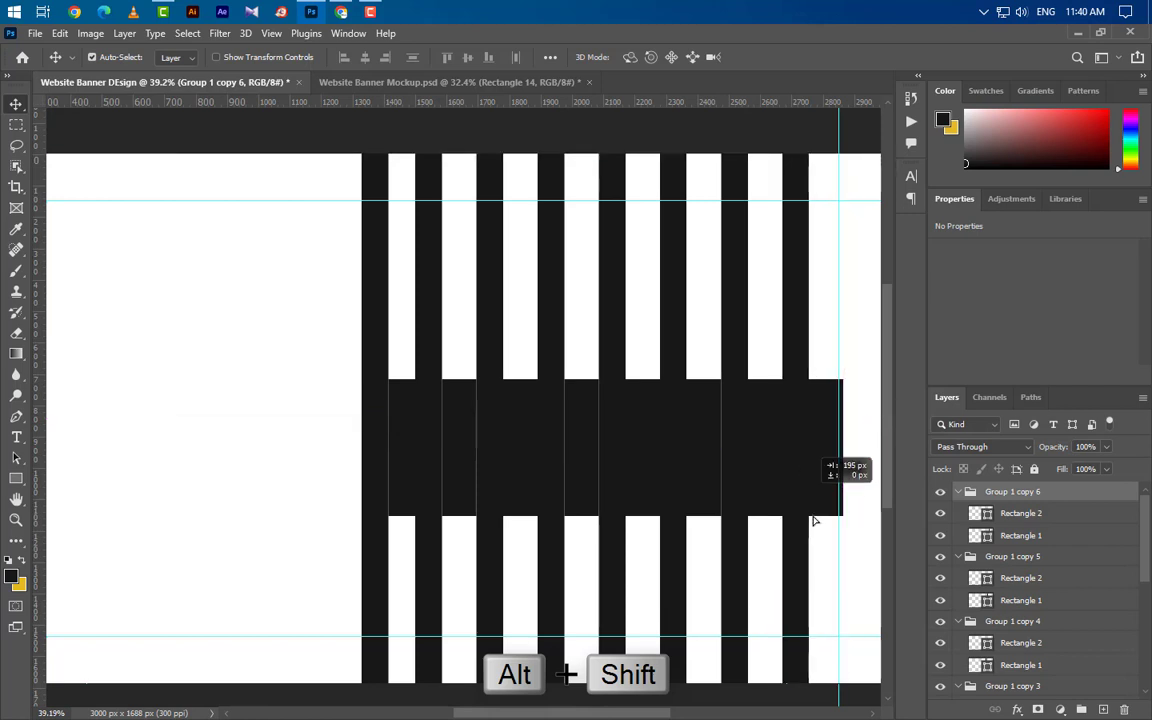
left_click_drag(804, 460, 704, 458)
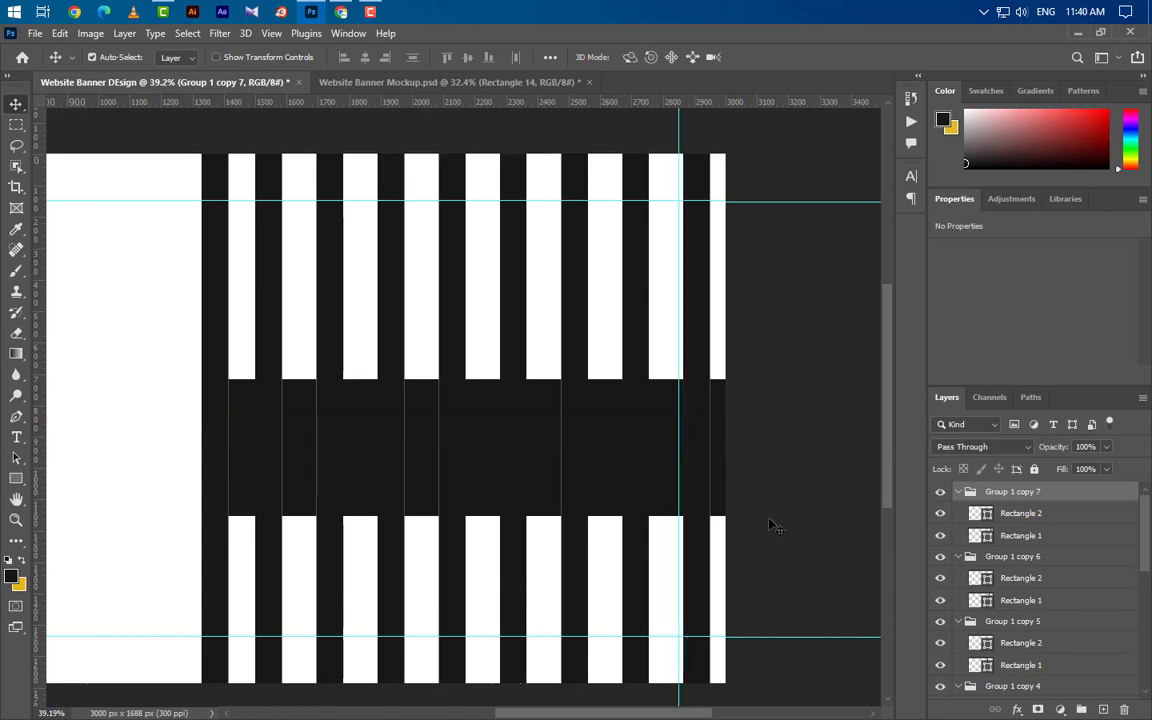
scroll(830, 498, "down", 2)
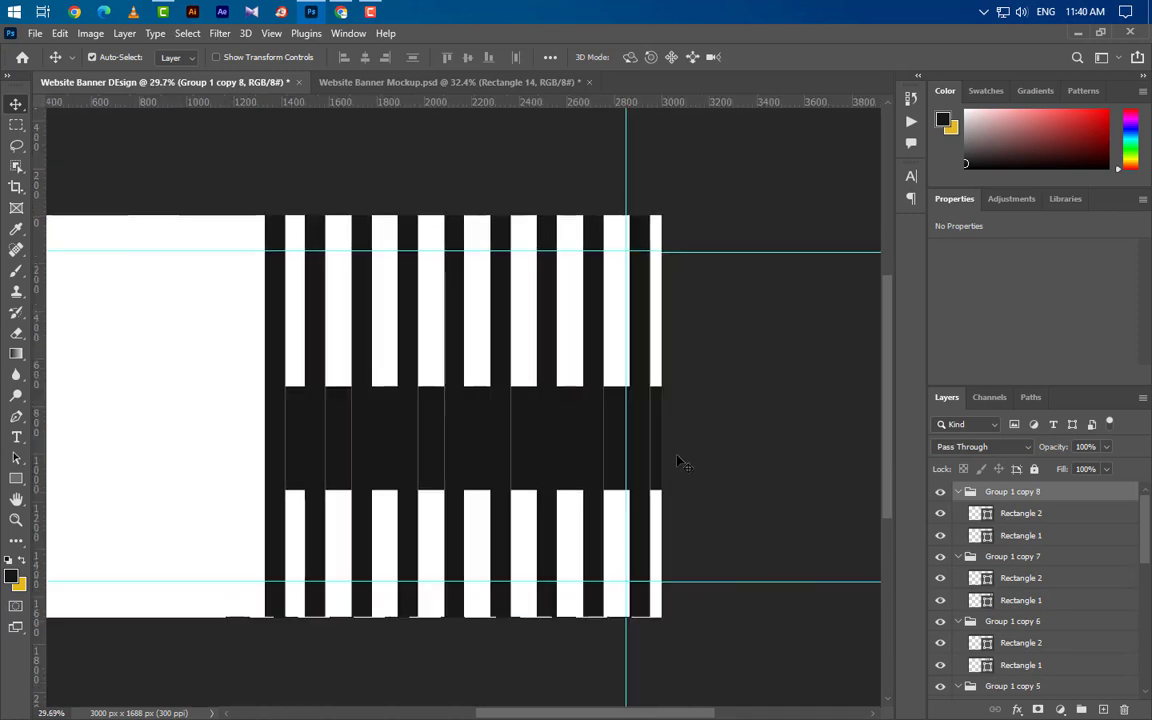
- Select the Rectangle 2 spacer layer in every group and delete them all, leaving only the vertical bars
left_click(660, 433)
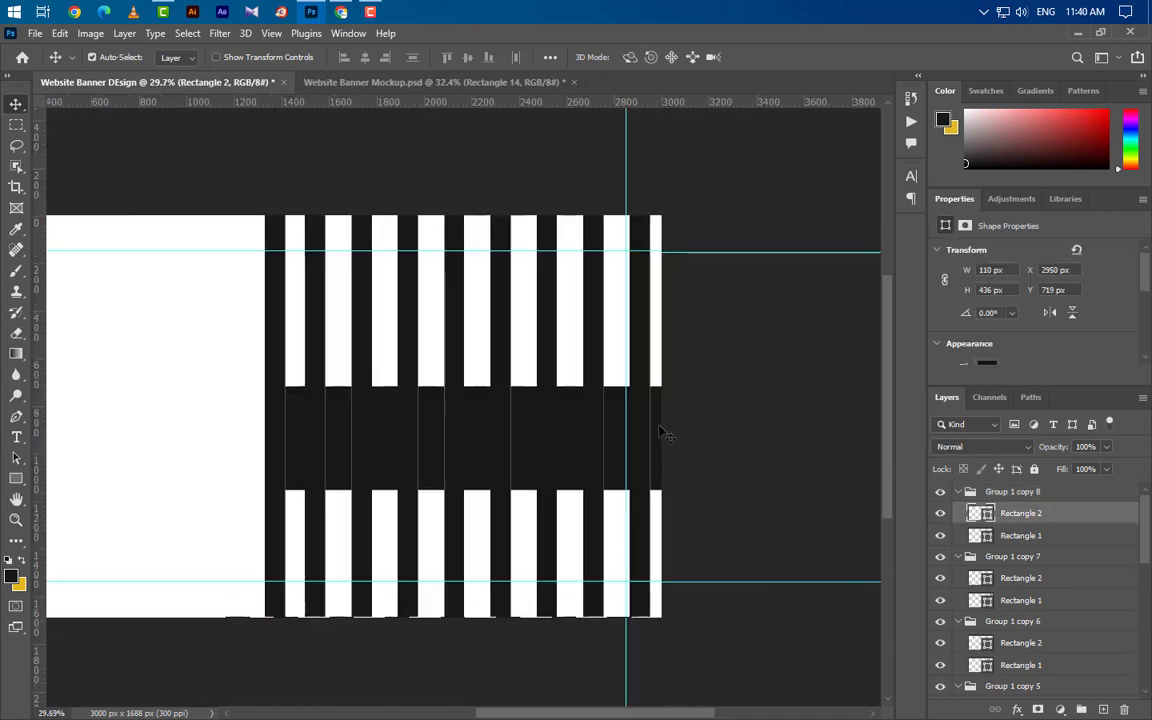
left_click(1075, 580, "ctrl")
left_click(1063, 645, "ctrl")
scroll(1063, 648, "down", 3)
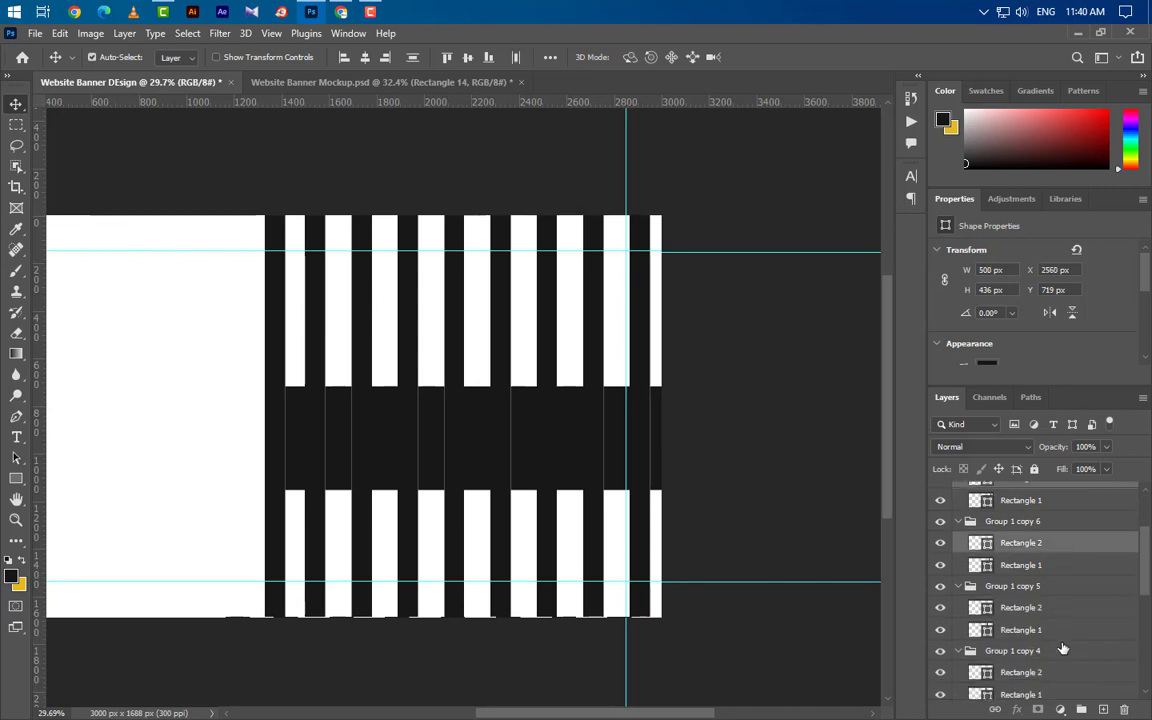
left_click(1063, 608, "ctrl")
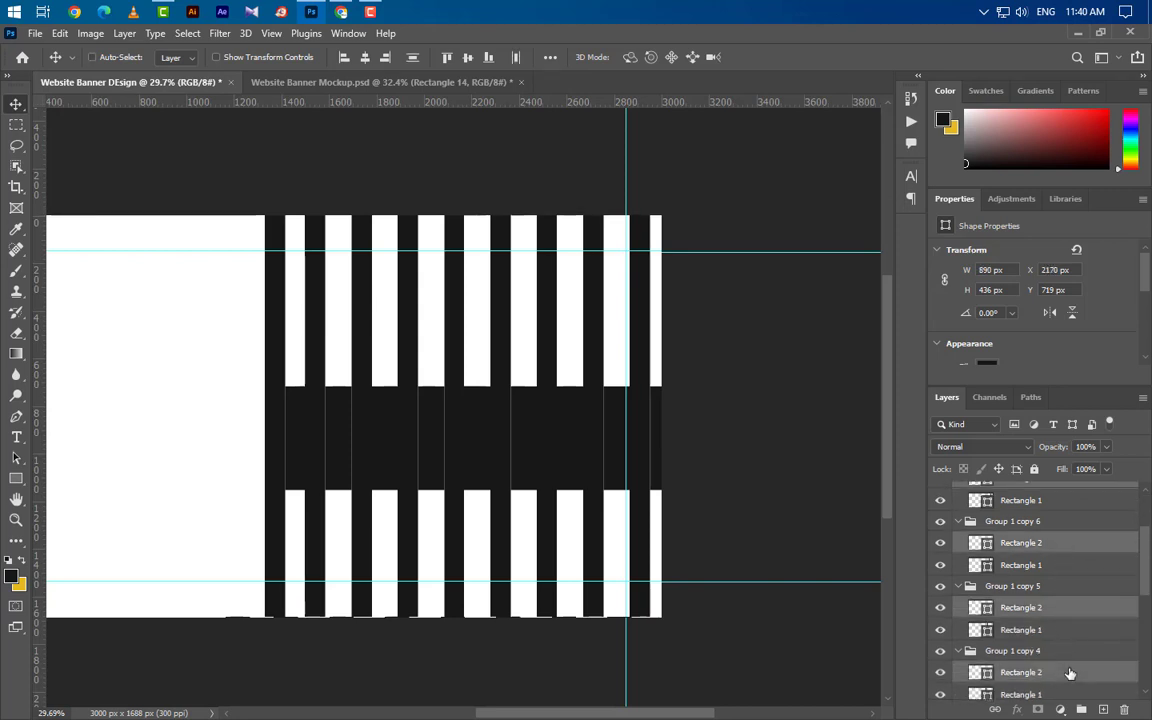
scroll(1068, 650, "down", 3)
left_click(1068, 658, "ctrl")
scroll(1068, 660, "down", 3)
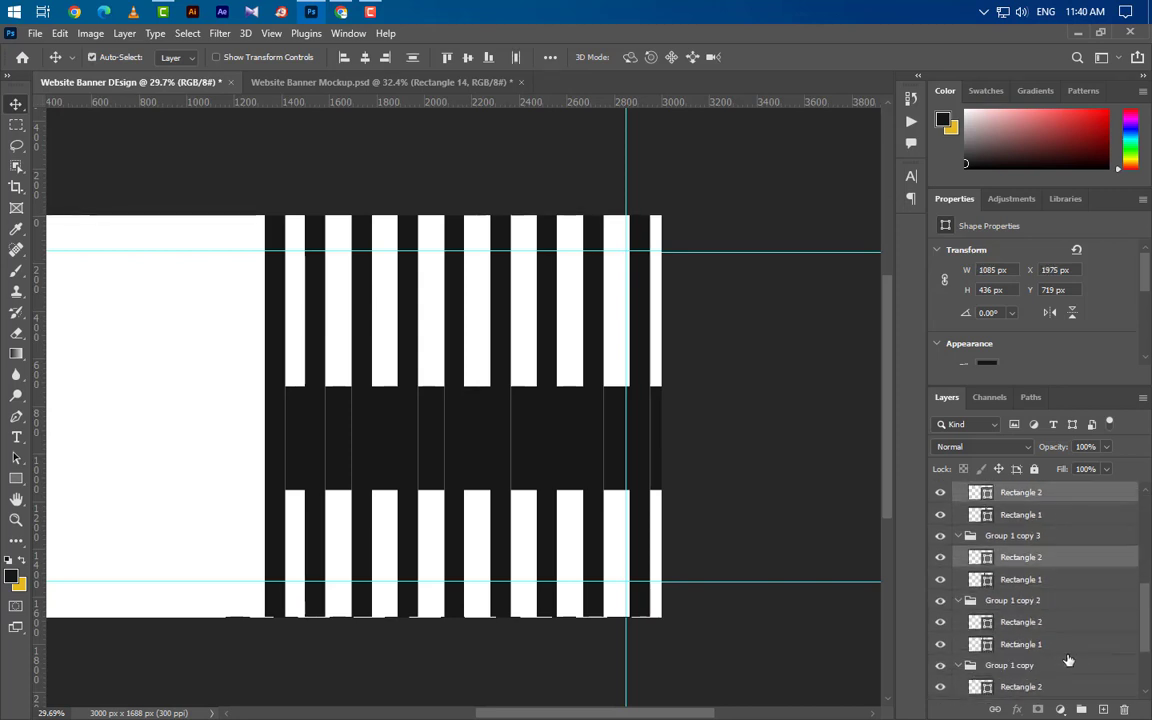
left_click(1061, 624, "ctrl")
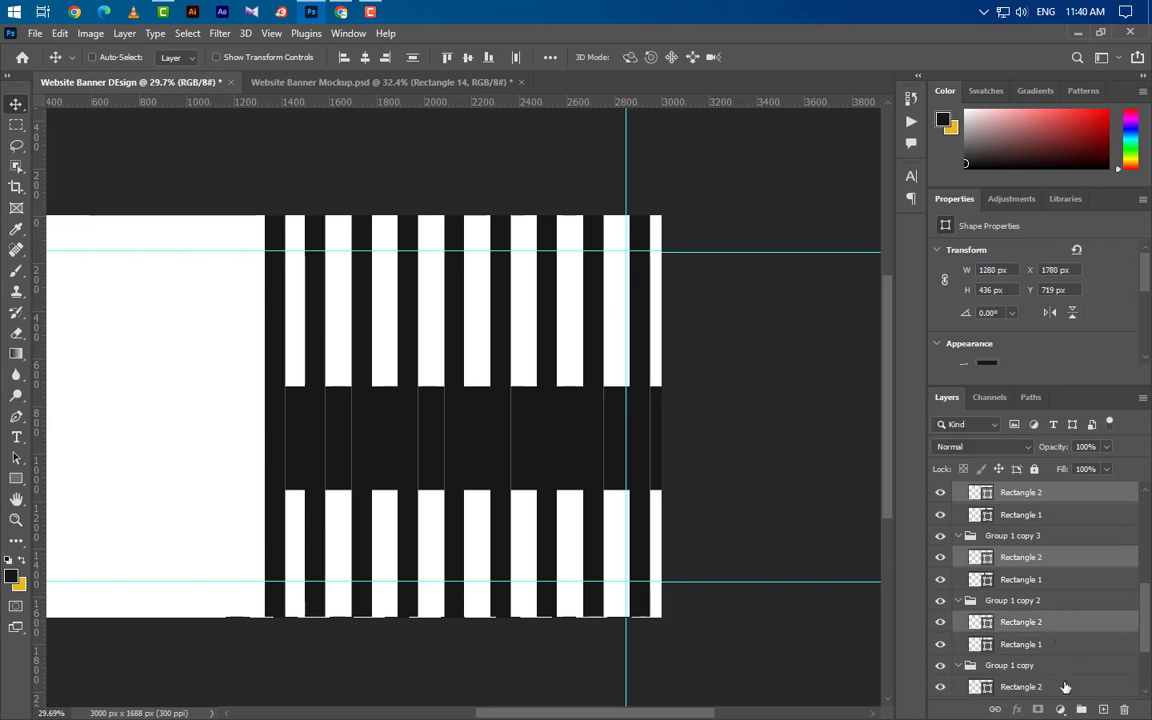
scroll(1065, 677, "down", 3)
left_click(1052, 608, "ctrl")
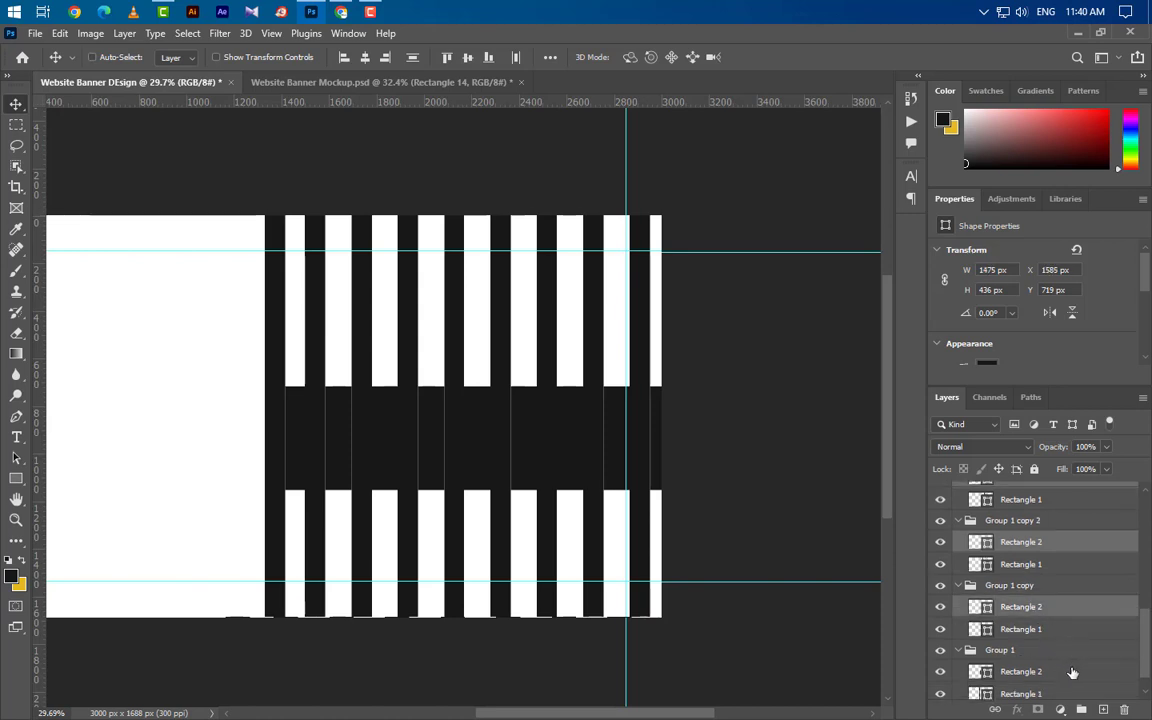
left_click(1073, 672, "ctrl")
scroll(1075, 675, "down", 1)
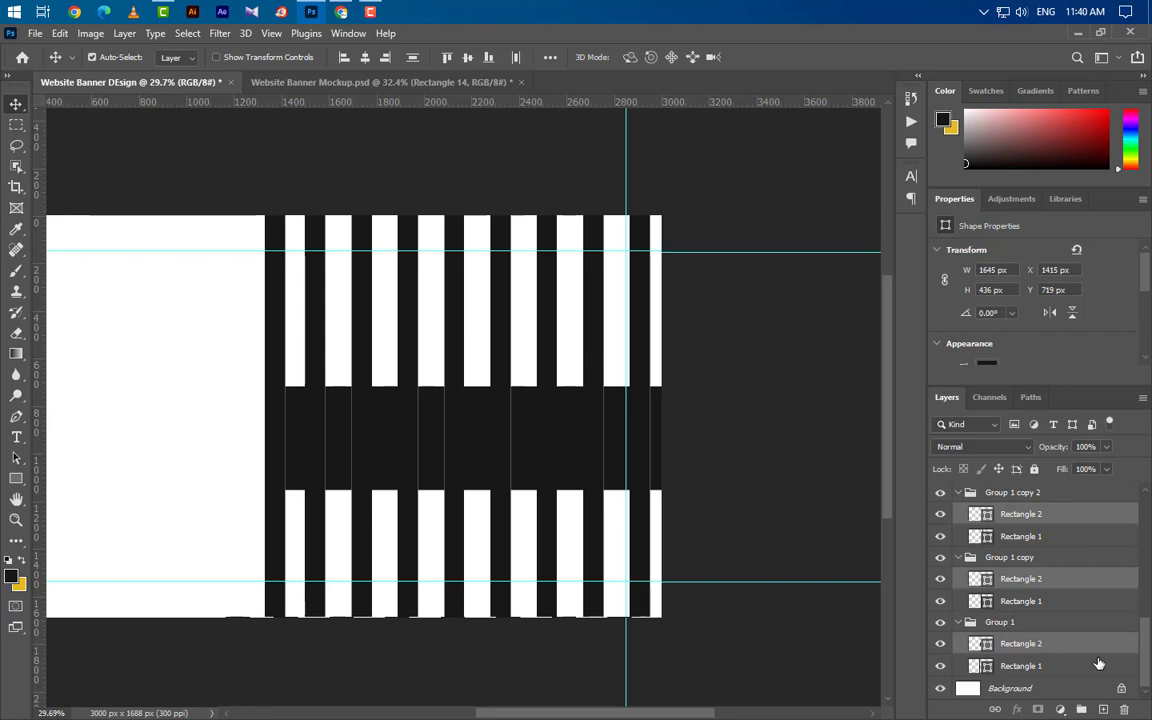
left_click(1125, 709)
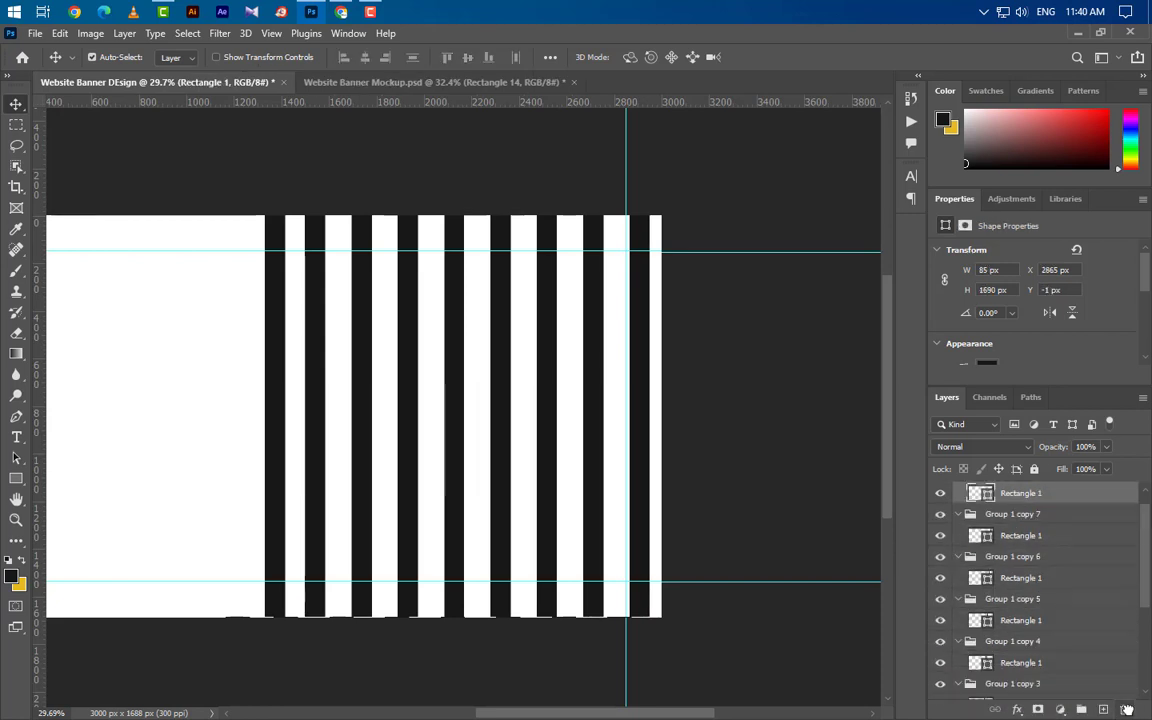
- Set the width of the second bar from the left to 75 px and the third bar to 65 px
scroll(420, 342, "up", 3)
left_click(280, 376)
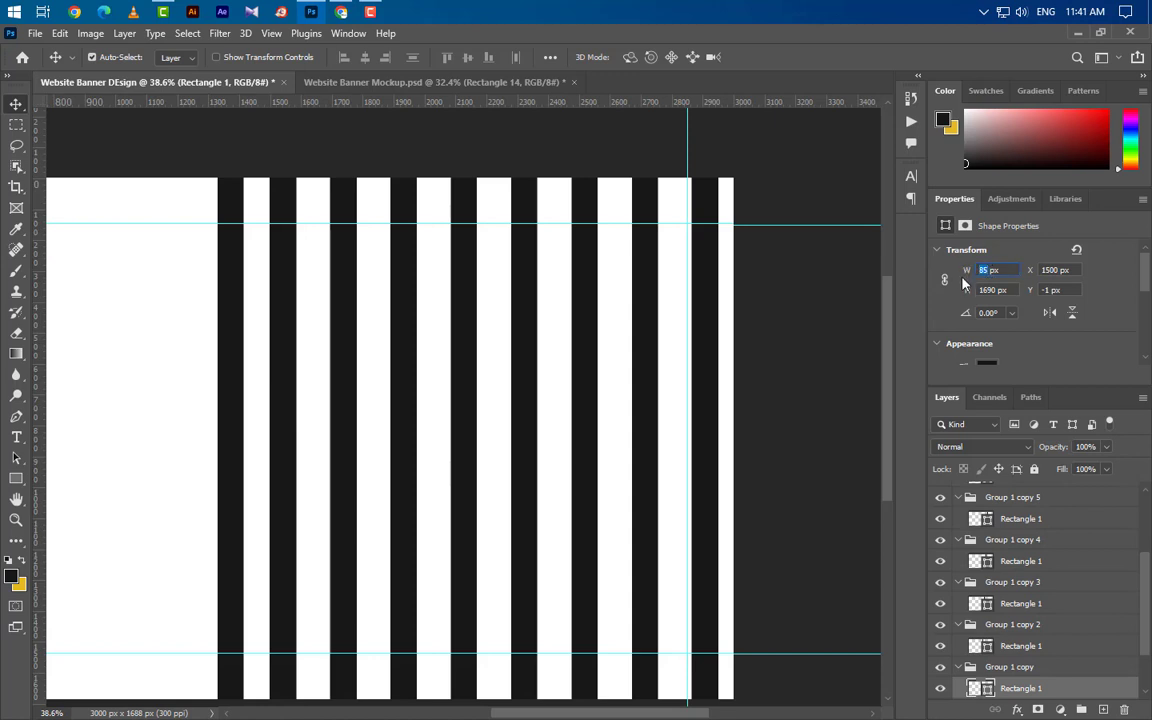
key("Return")
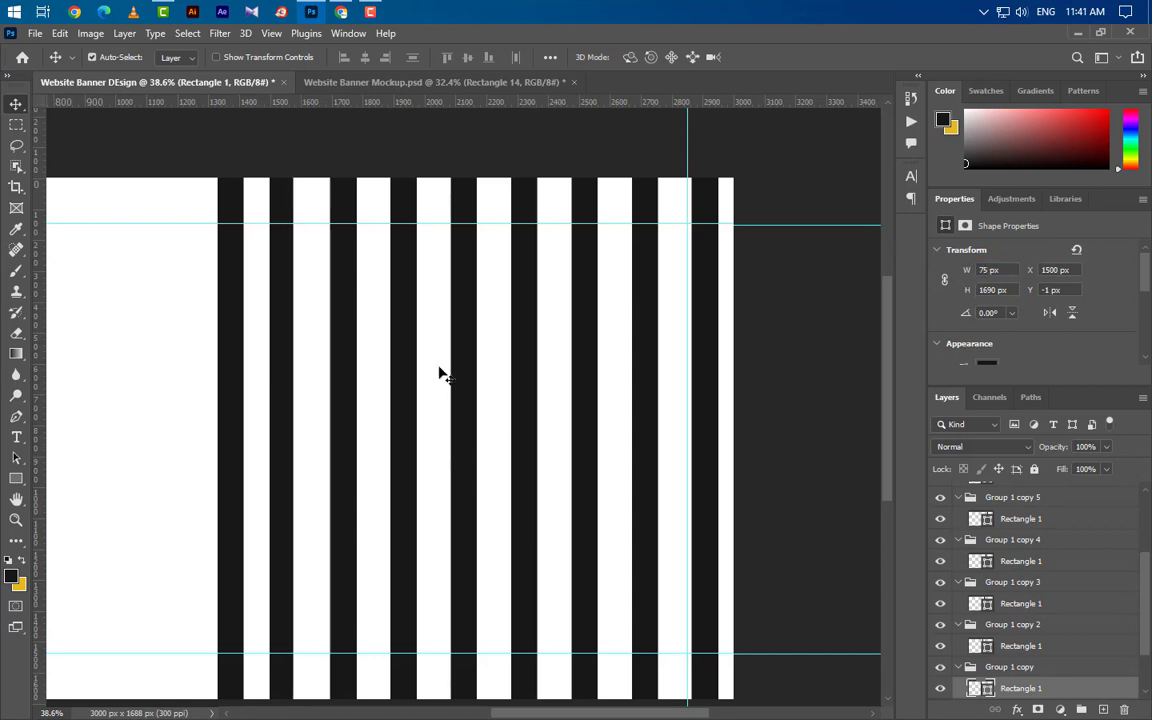
left_click(353, 318)
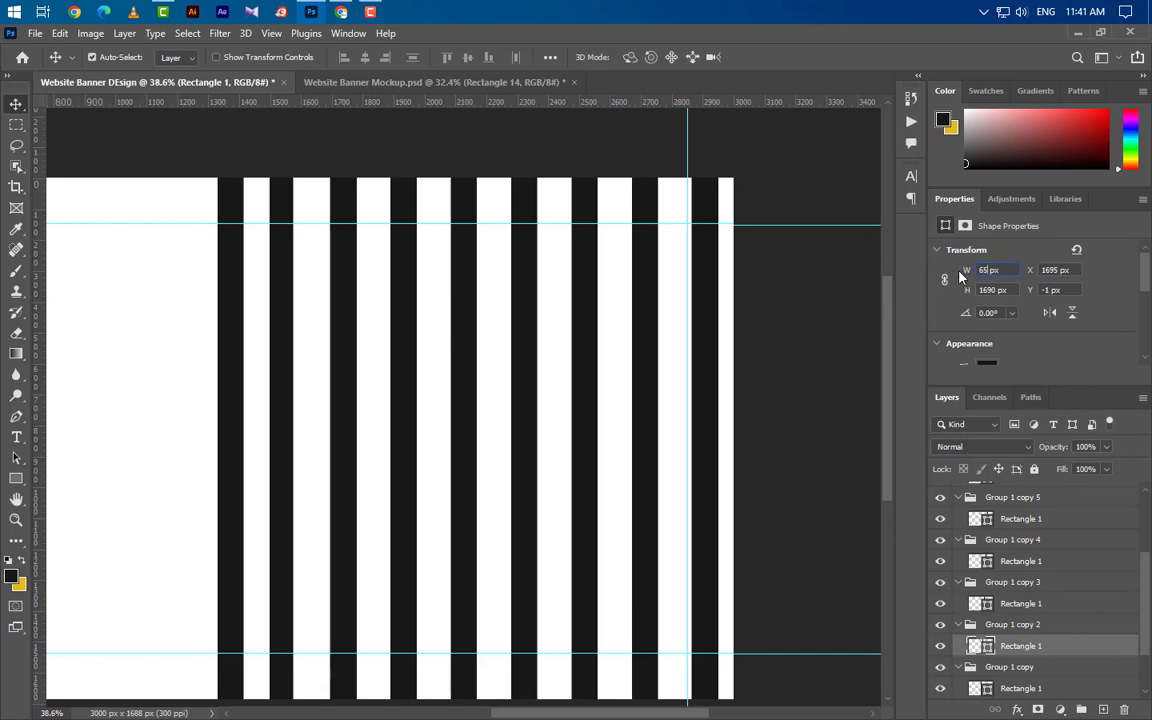
key("Return")
- Set the width of the fourth bar to 55 px and the fifth bar to 45 px
left_click(411, 364)
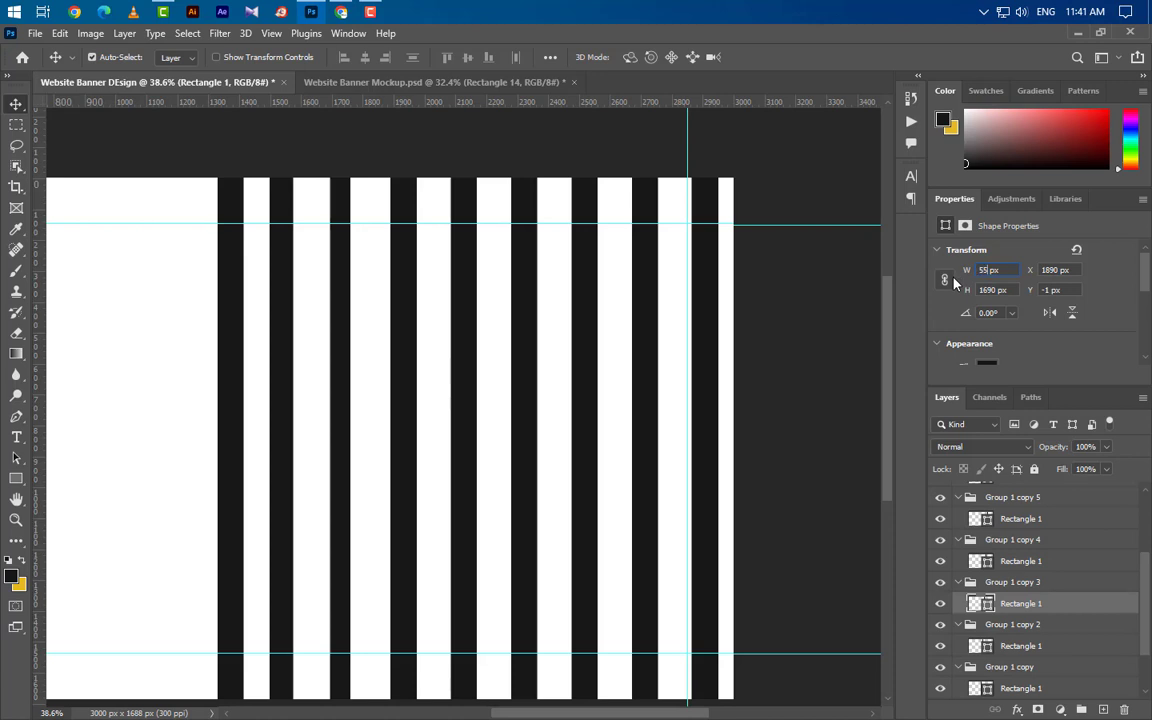
key("Return")
left_click(469, 351)
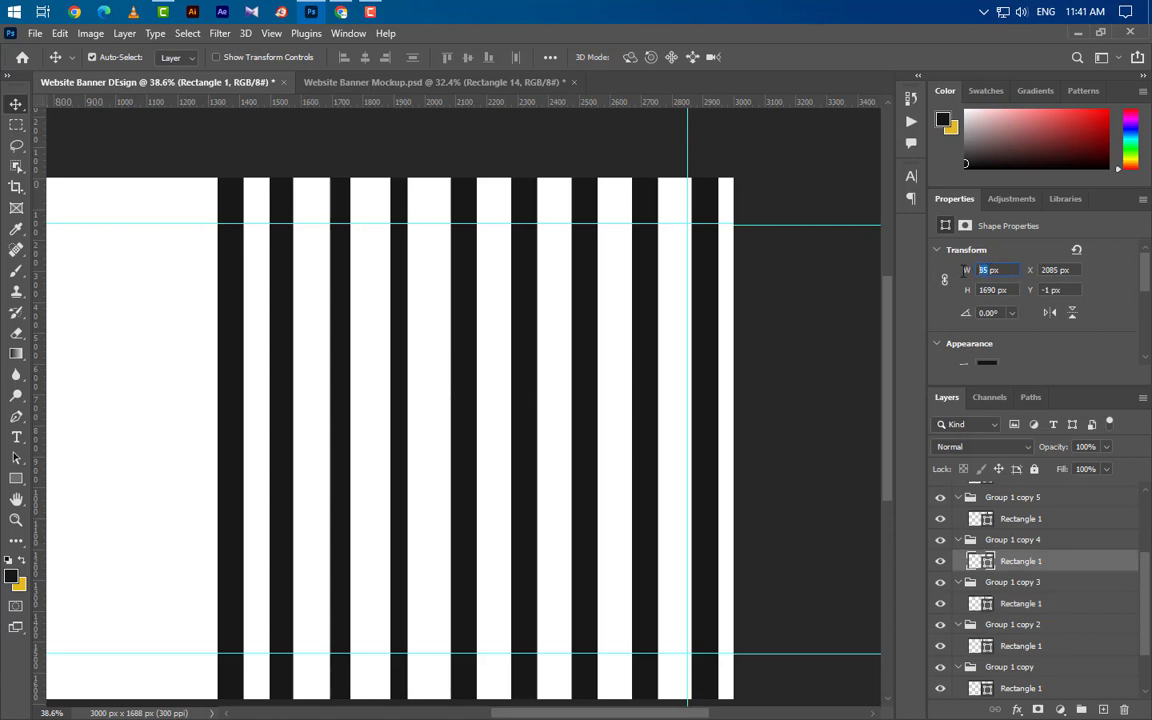
key("Return")
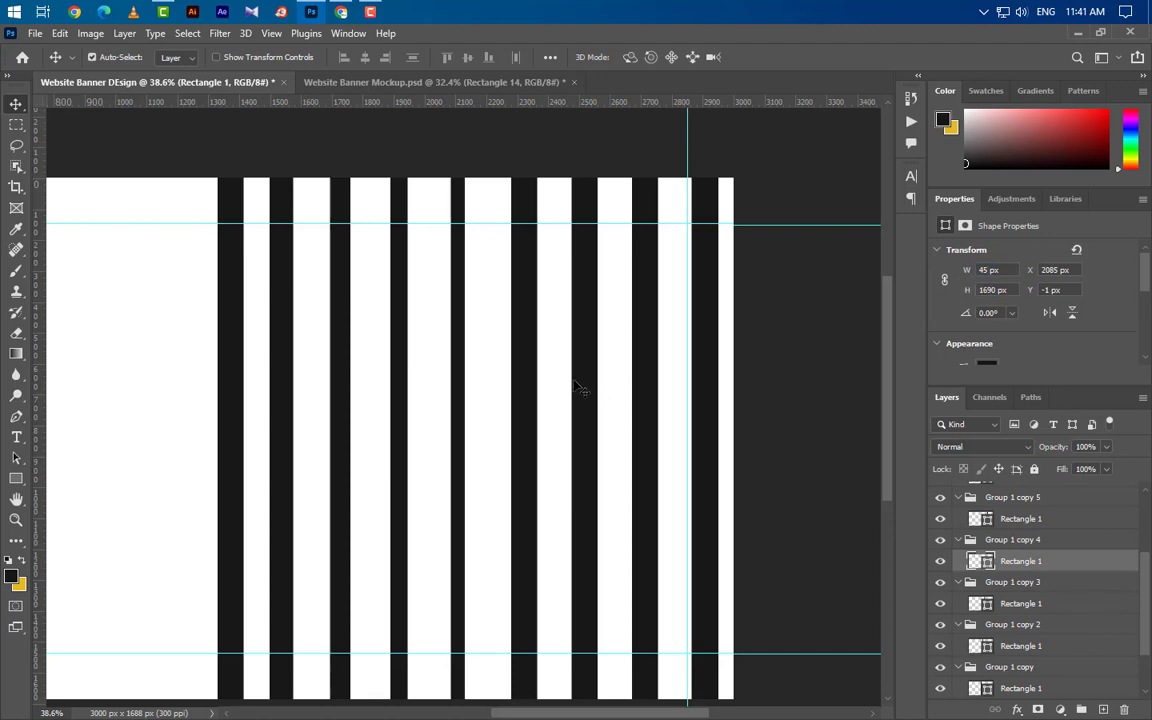
- Set the width of the sixth bar from the left to 35 px and the seventh bar to 25 px
left_click(530, 372)
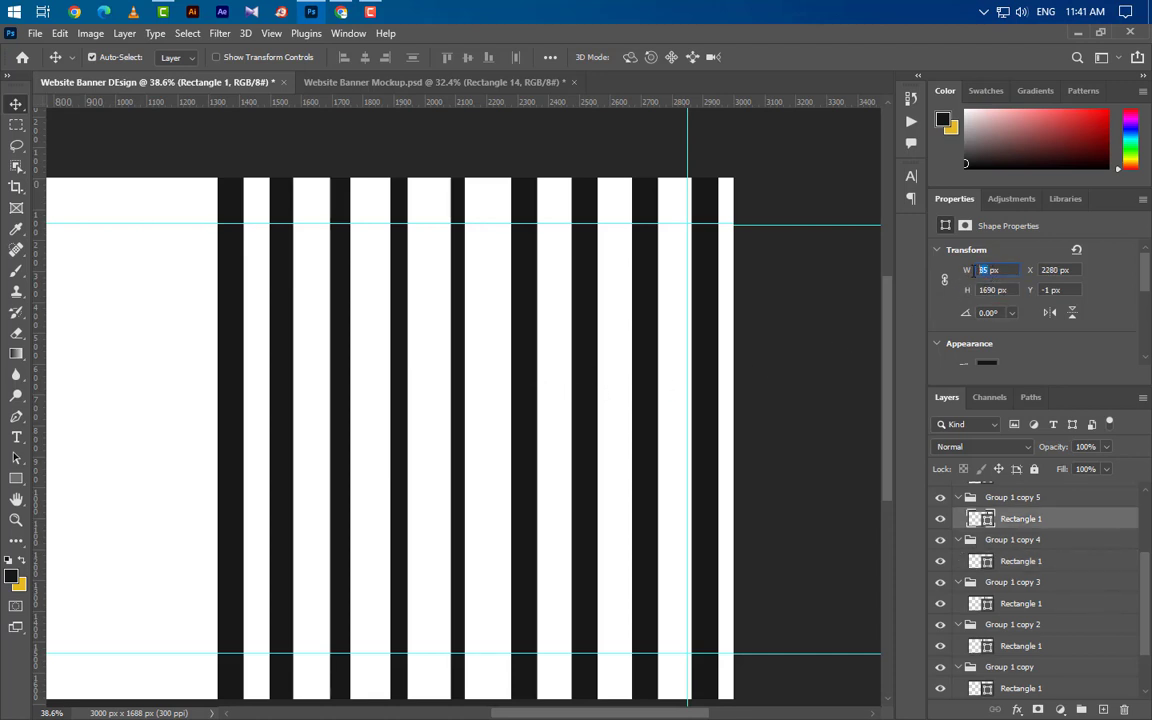
key("Return")
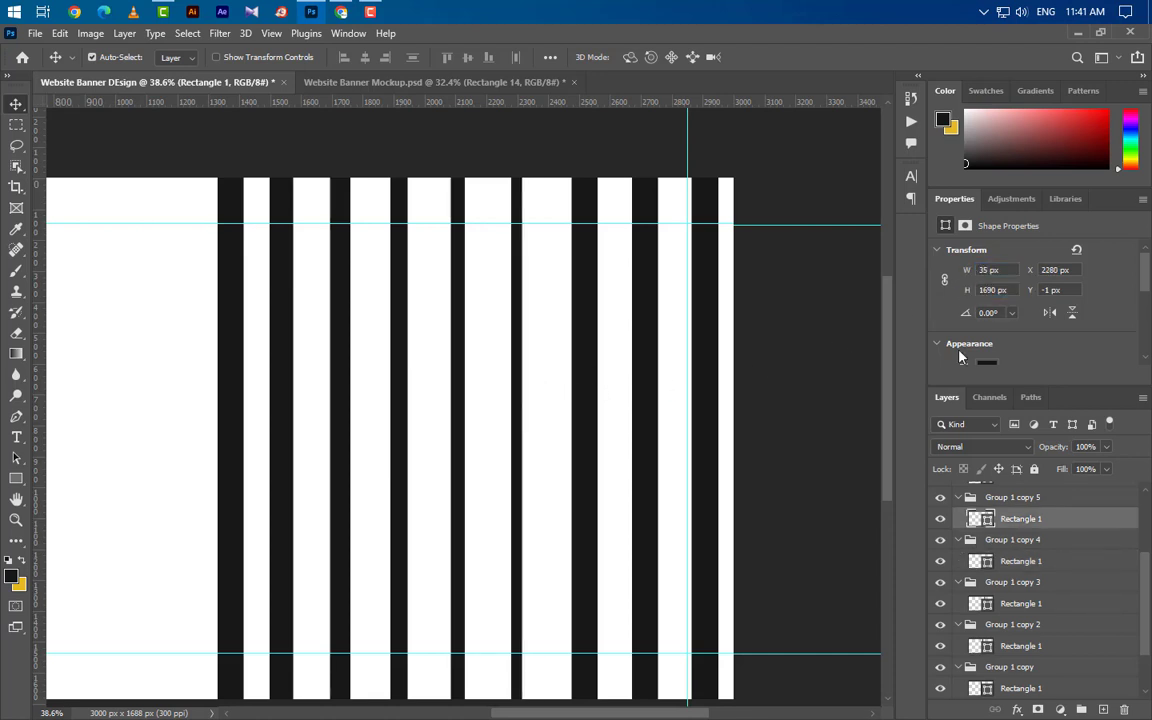
left_click(588, 322)
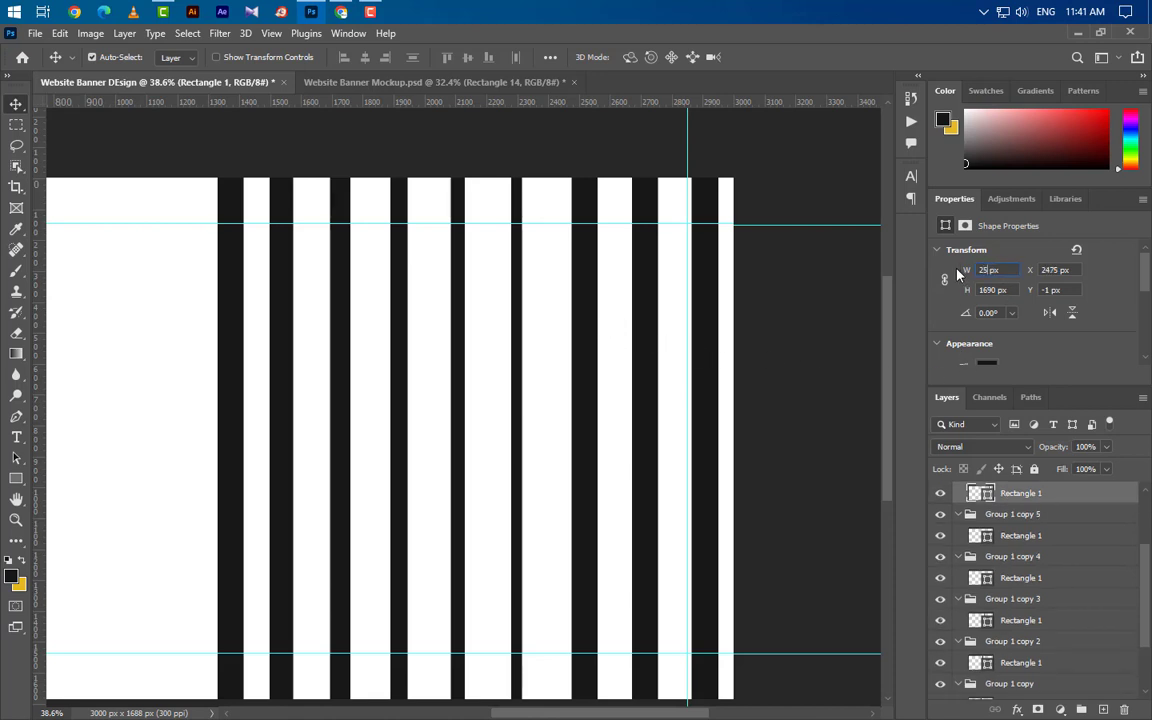
key("Return")
- Set the width of the eighth bar to 15 px and the ninth bar to 5 px
left_click(655, 380)
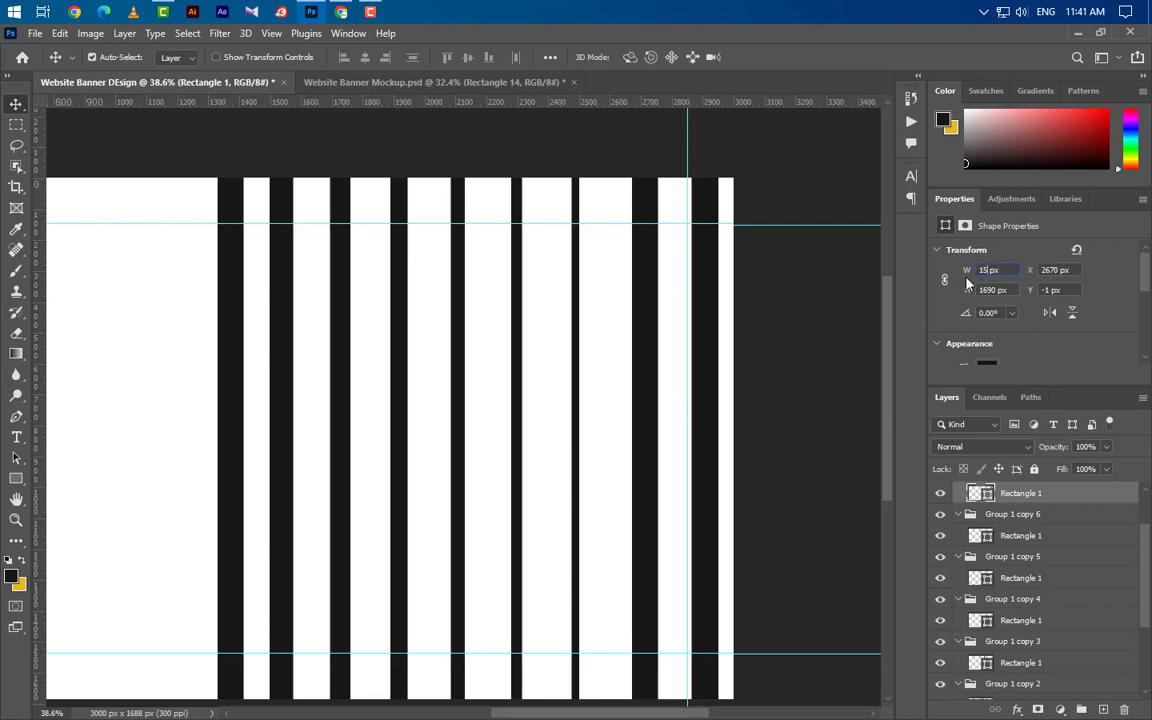
key("Return")
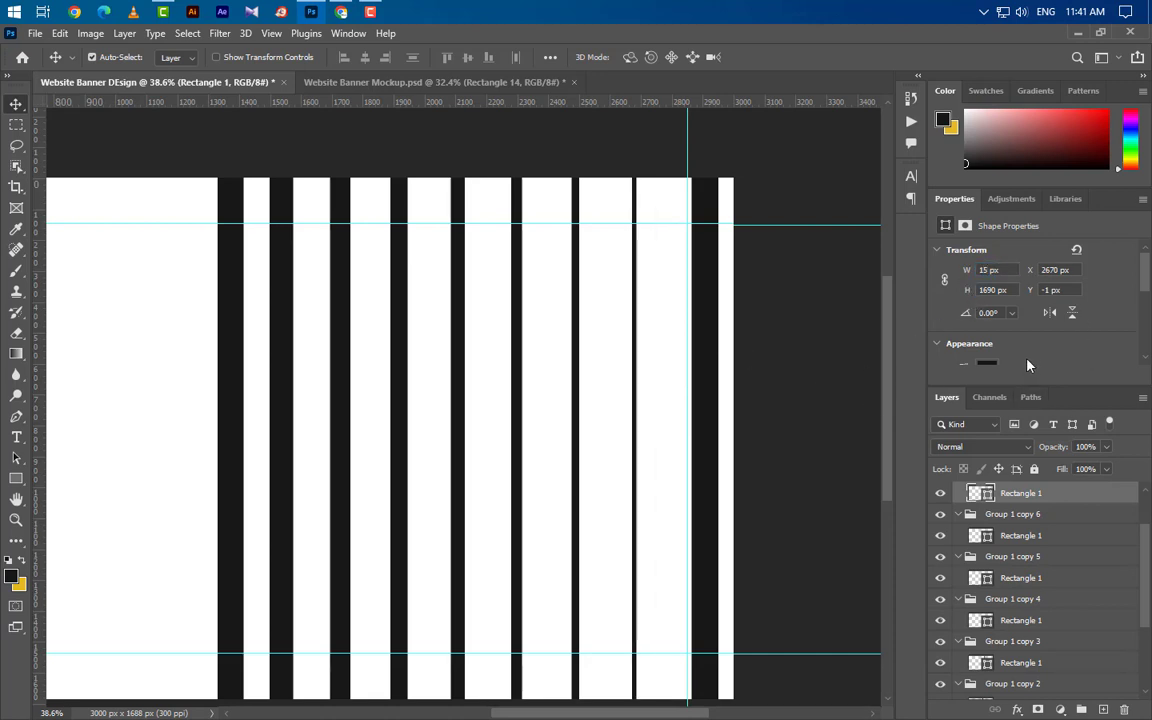
left_click_drag(989, 271, 947, 279)
type("5")
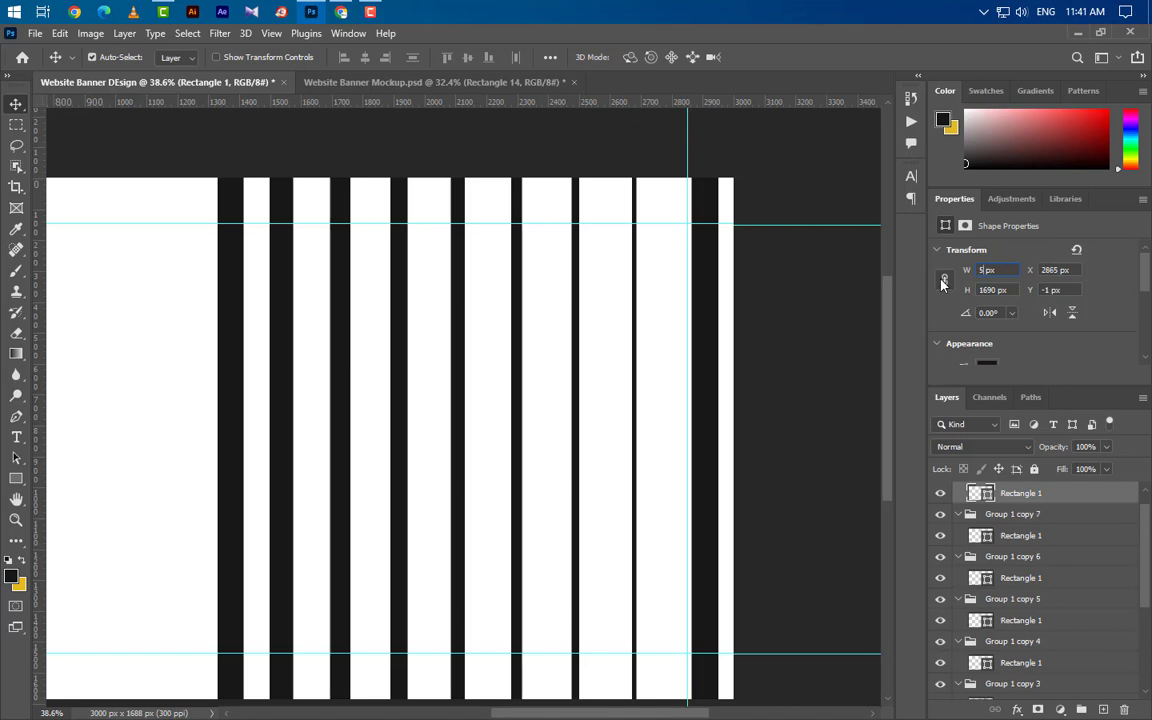
key("Return")
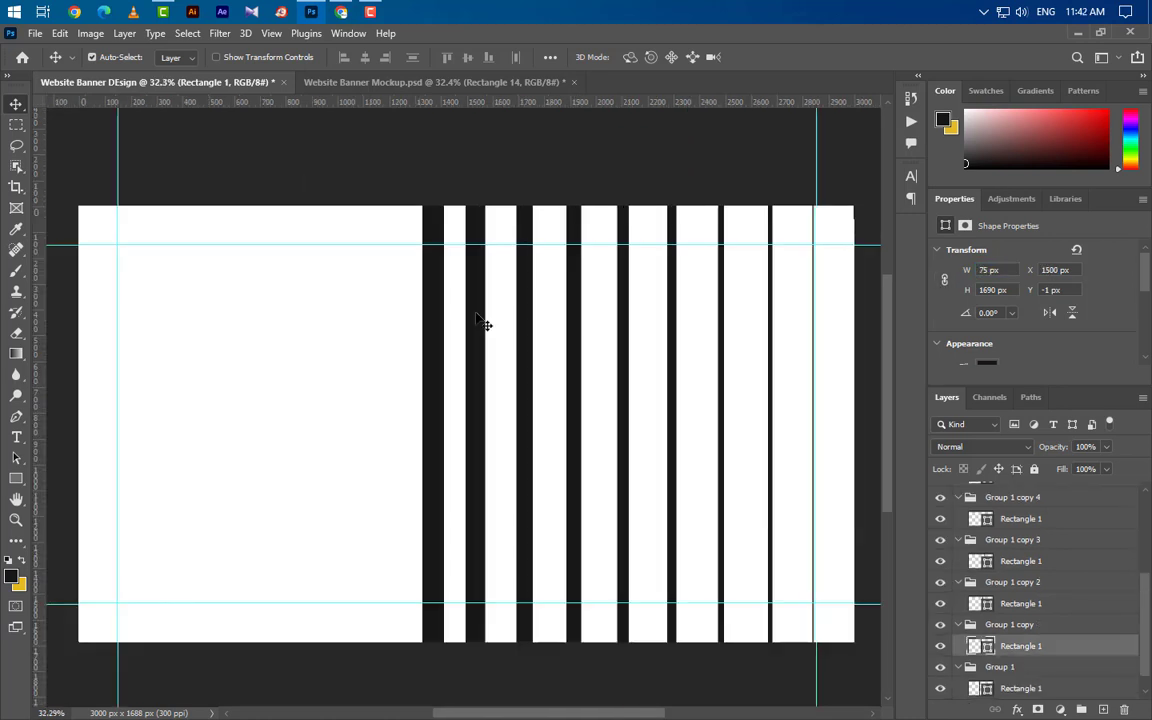
- Apply a Perspective transform to the second bar from the left, pinching its top end to a point at the bar's centre
scroll(497, 159, "up", 6)
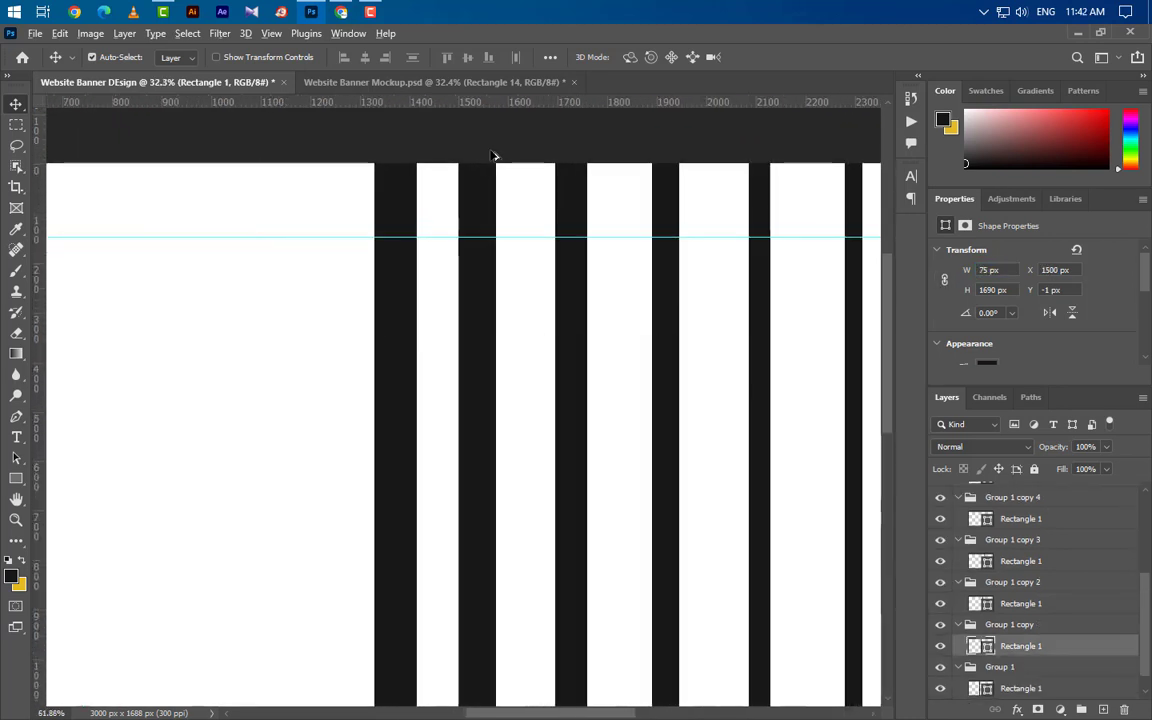
scroll(455, 401, "up", 2)
key("ctrl+c")
key("ctrl+t")
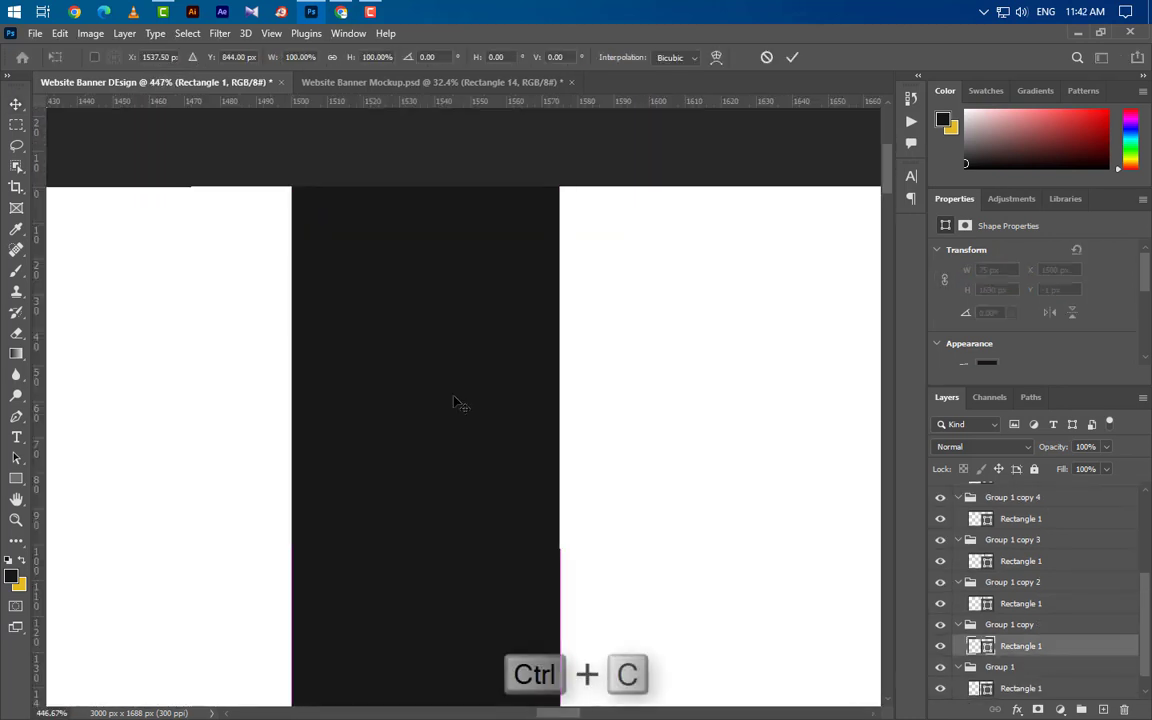
right_click(454, 400)
left_click(515, 143)
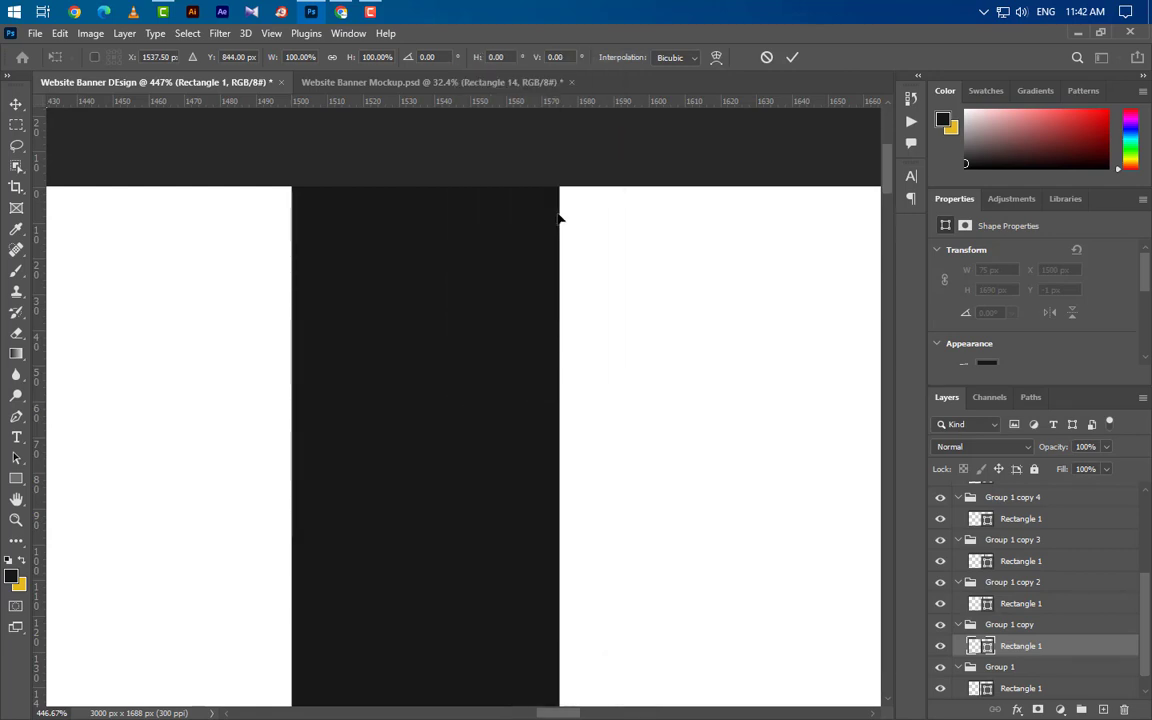
scroll(560, 222, "up", 1)
left_click_drag(559, 211, 426, 211)
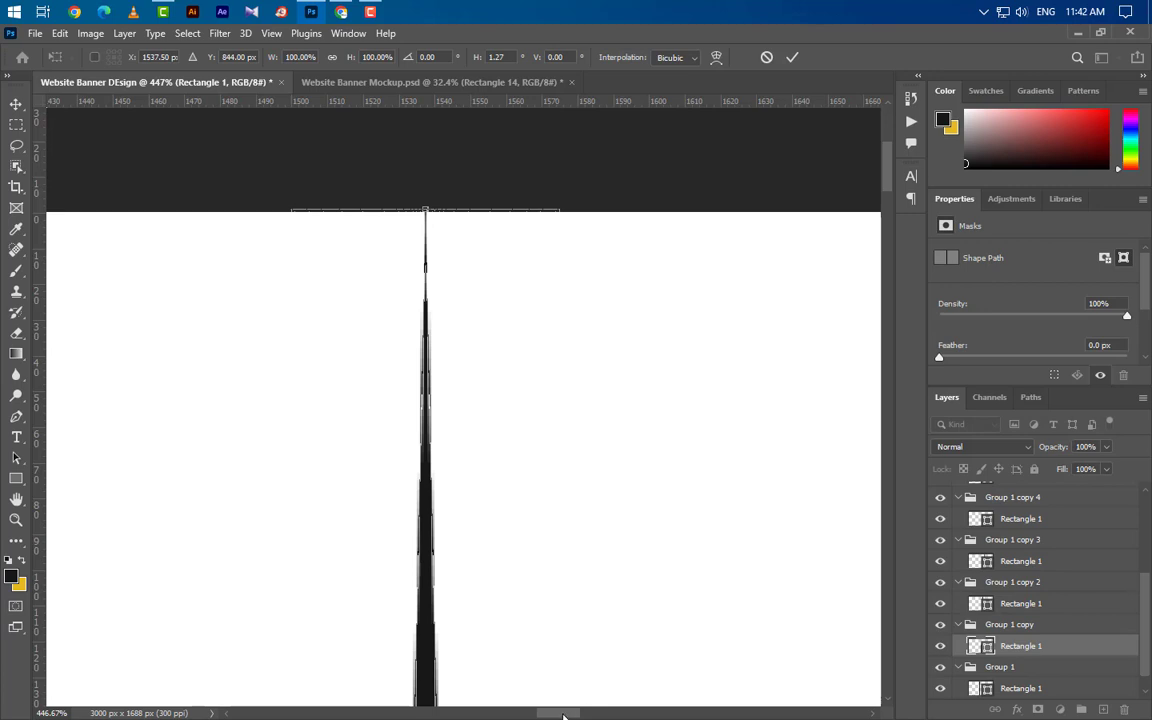
left_click_drag(563, 714, 627, 714)
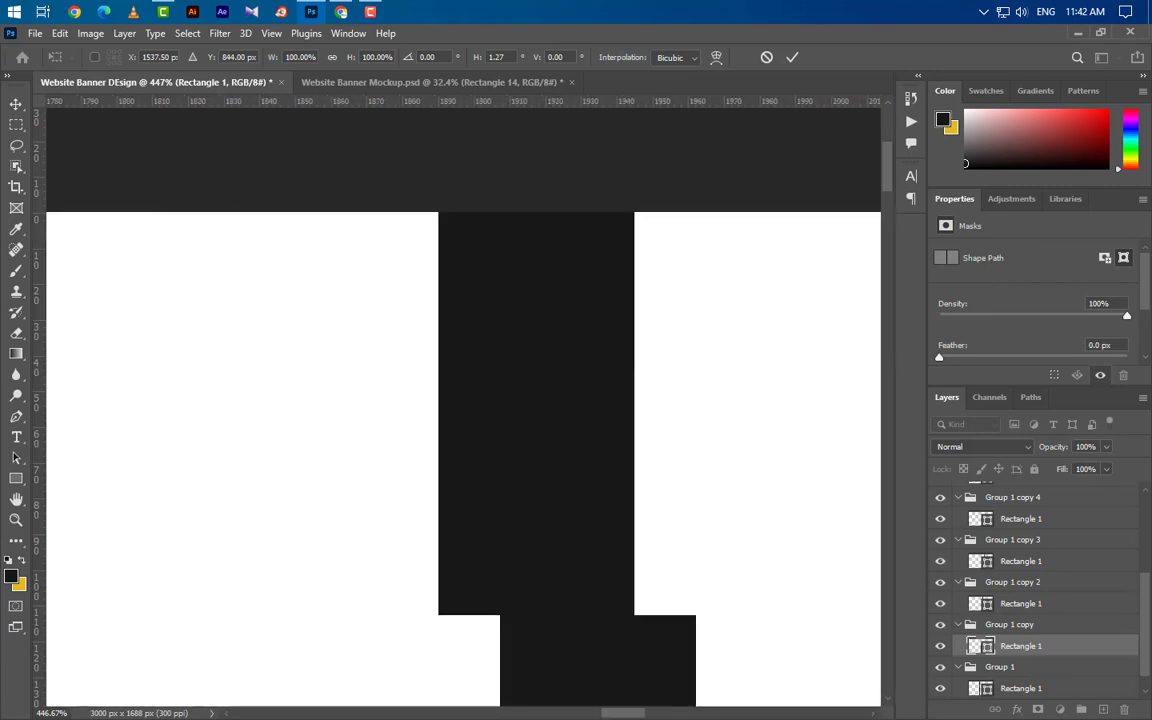
key("Return")
- Taper the fourth bar from the left with a Perspective transform so its top corners meet in a point
left_click(535, 328)
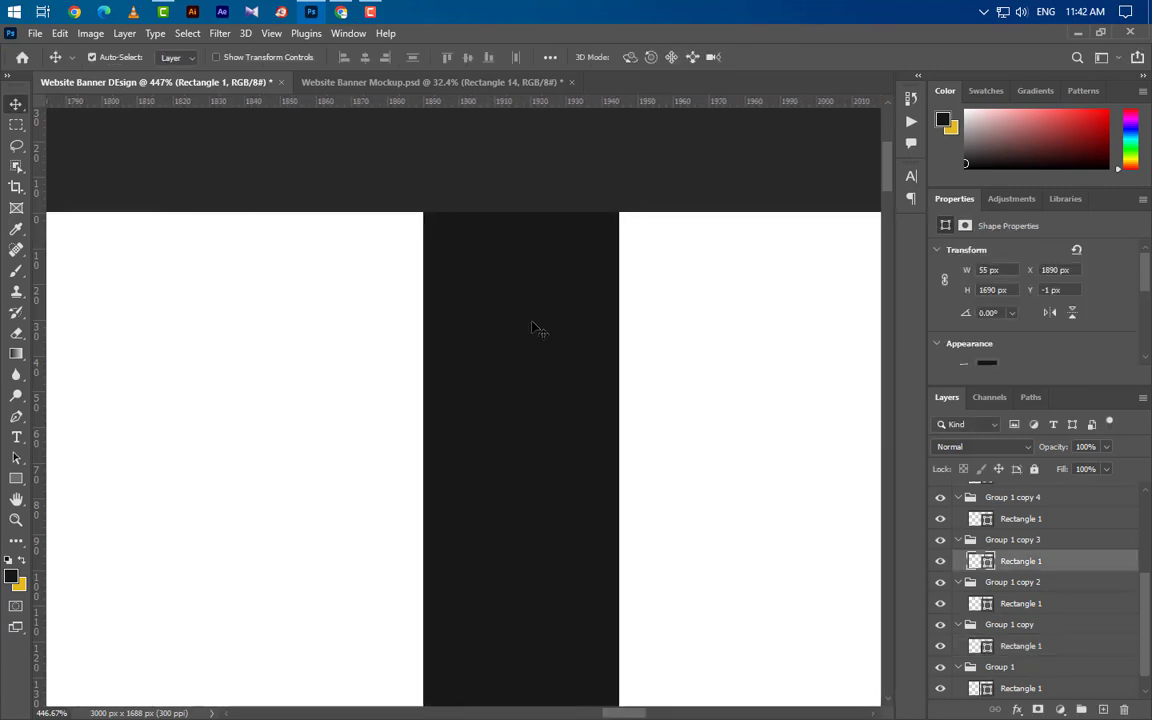
key("ctrl+t")
right_click(535, 328)
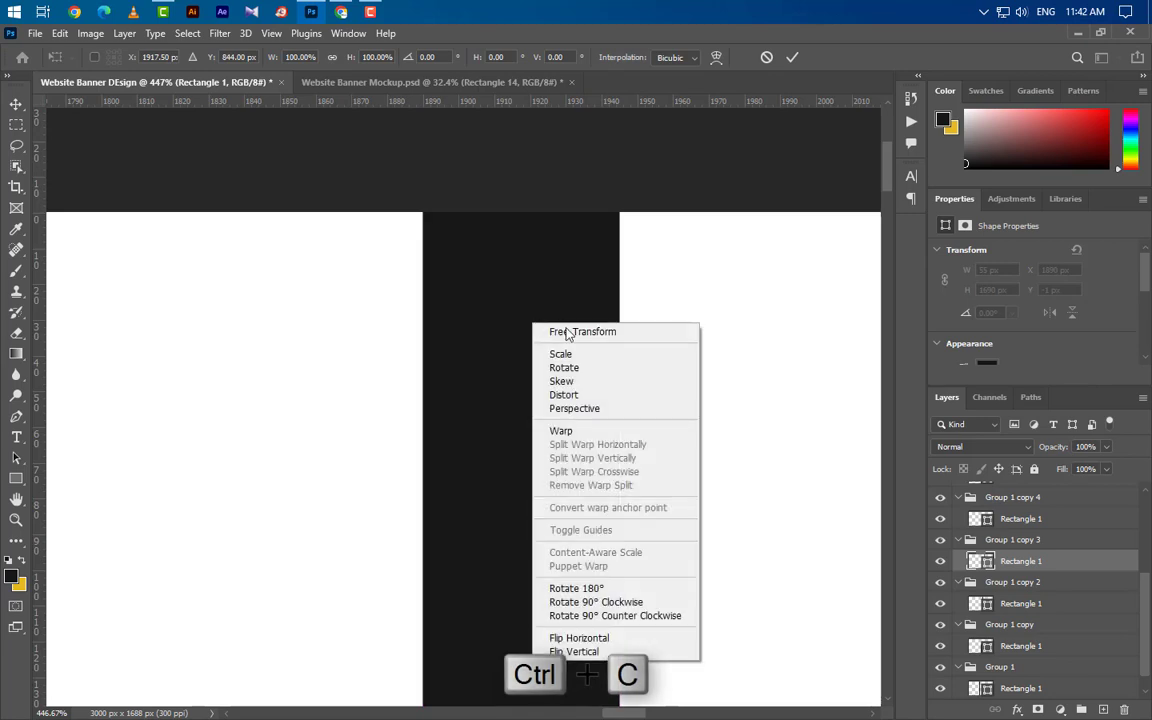
left_click(599, 406)
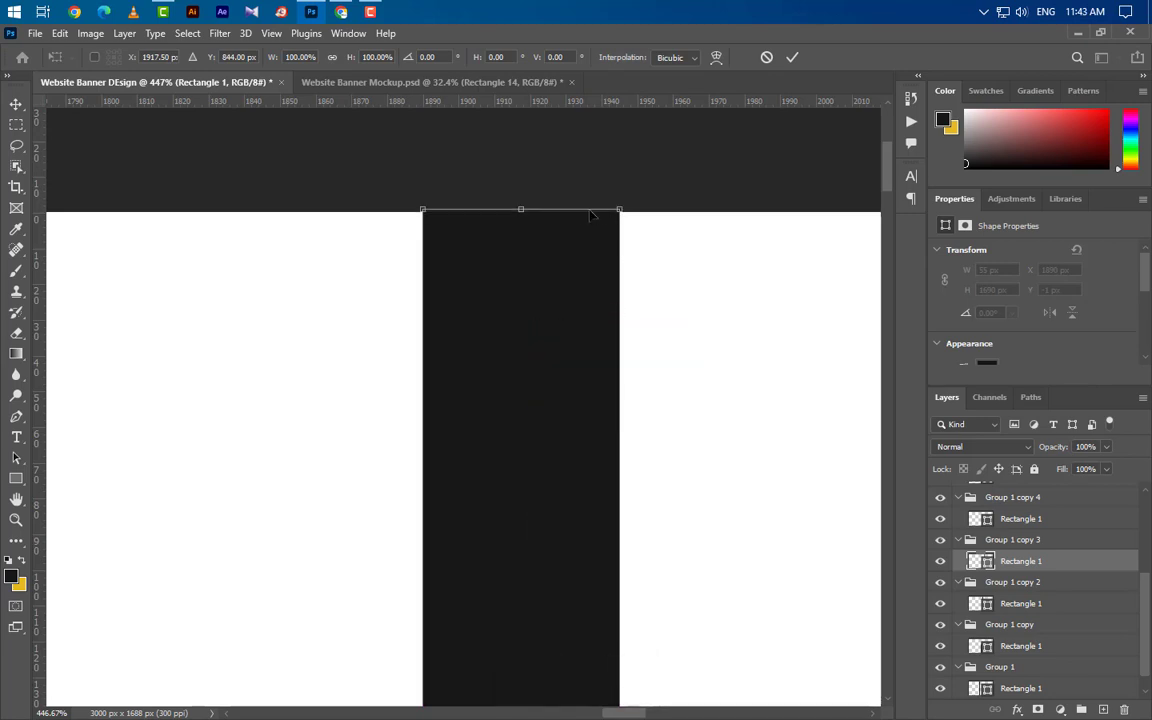
left_click_drag(620, 213, 521, 212)
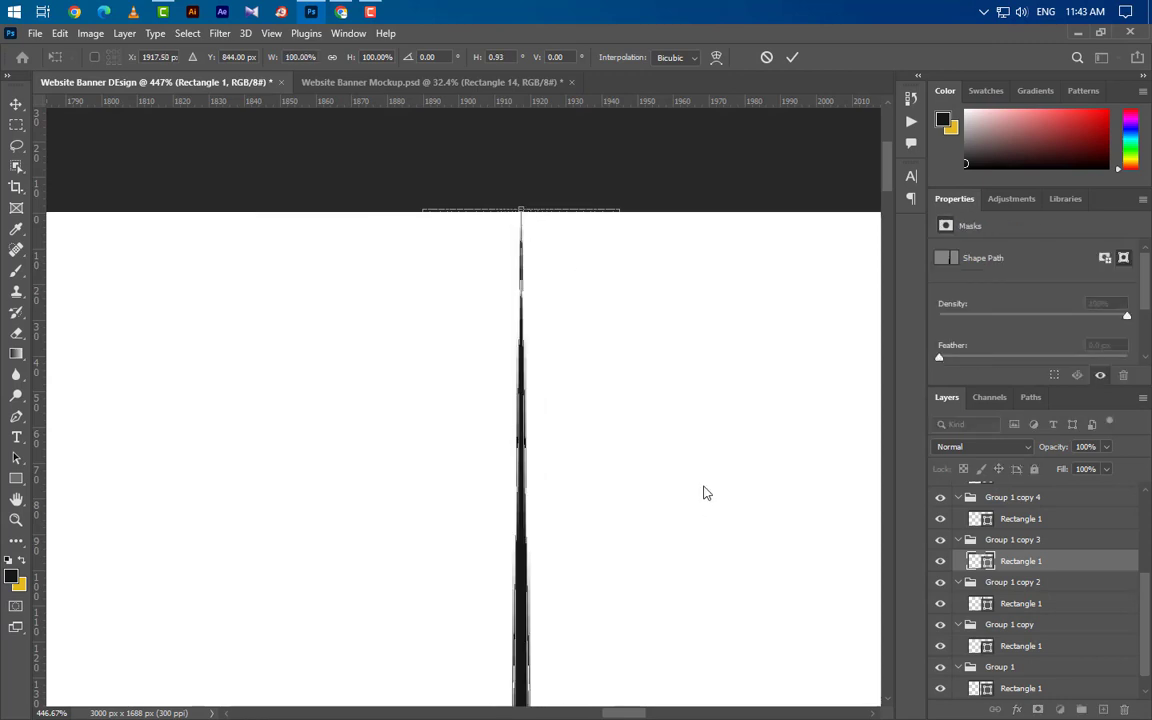
left_click_drag(643, 712, 715, 712)
key("Return")
- Narrow the top end of the sixth bar from the left to a point with a Perspective transform
left_click(504, 298, "ctrl")
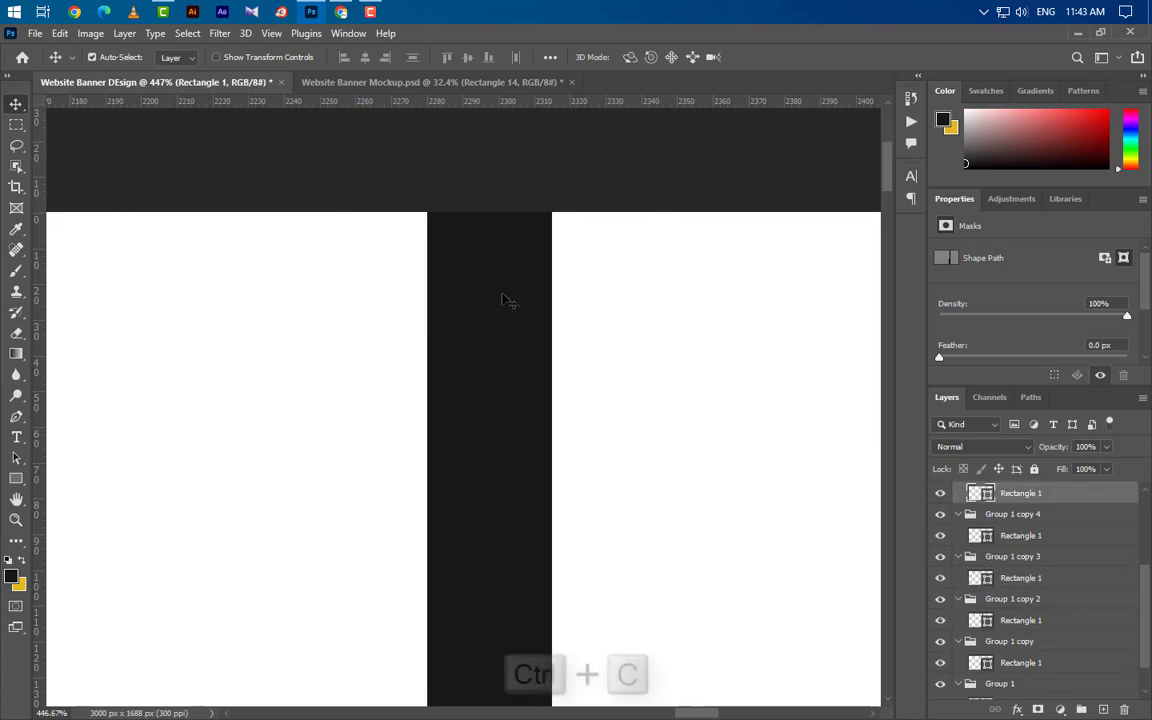
key("ctrl+t")
right_click(503, 297)
left_click(540, 380)
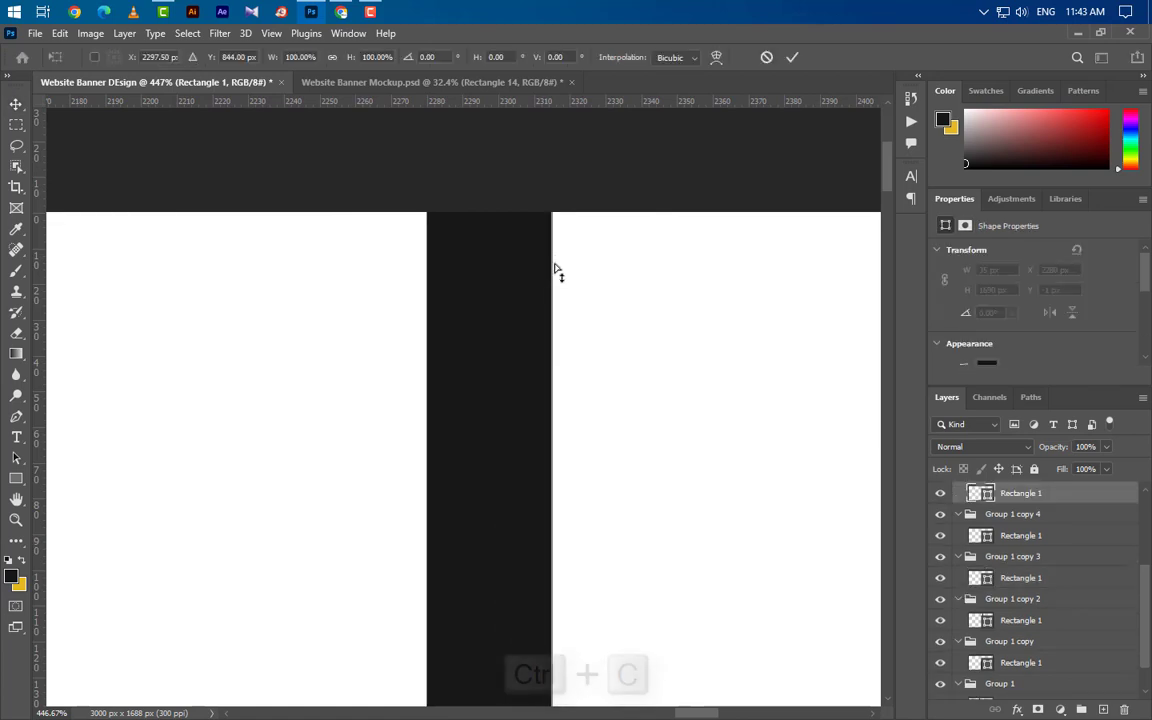
scroll(549, 254, "up", 1)
left_click_drag(551, 224, 495, 226)
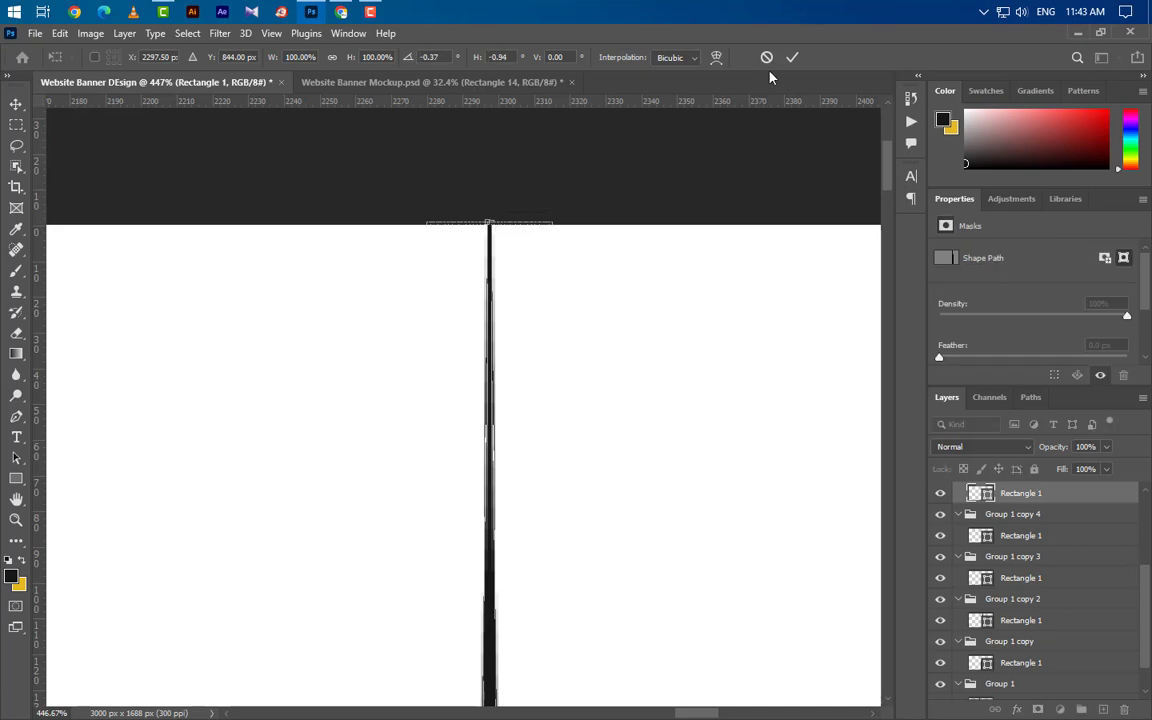
left_click_drag(699, 717, 767, 717)
key("Return")
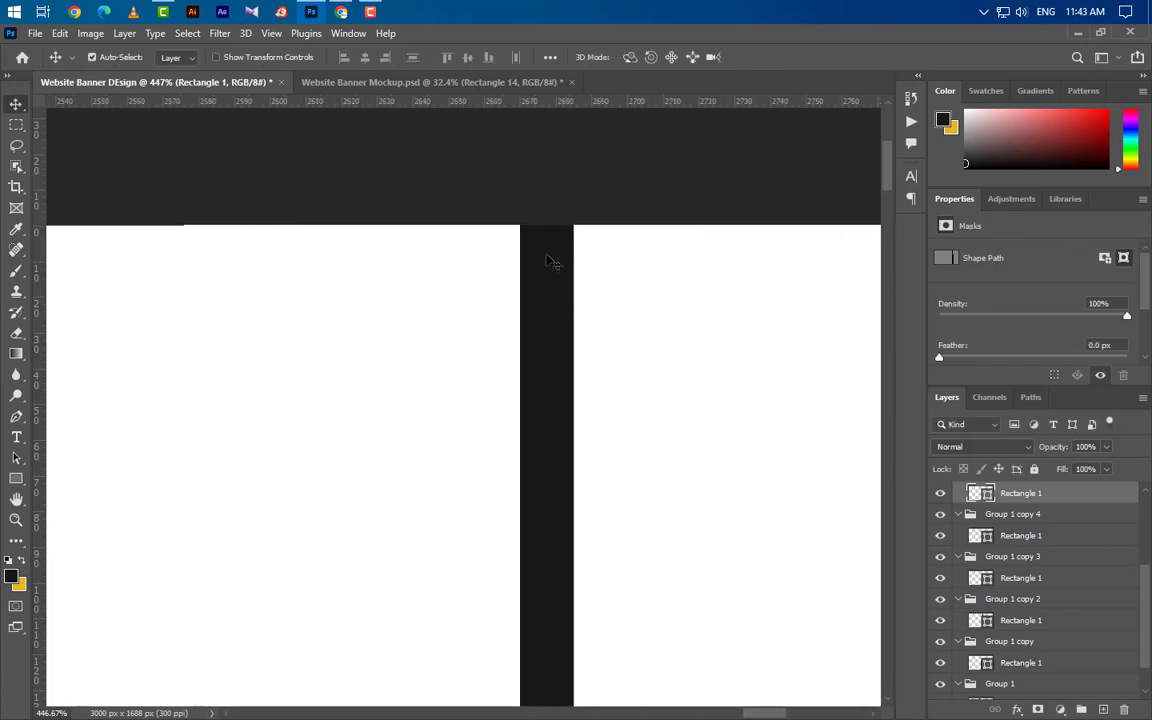
- Pinch the top end of the eighth bar from the left to a point with a Perspective transform
key("ctrl+t")
right_click(552, 258)
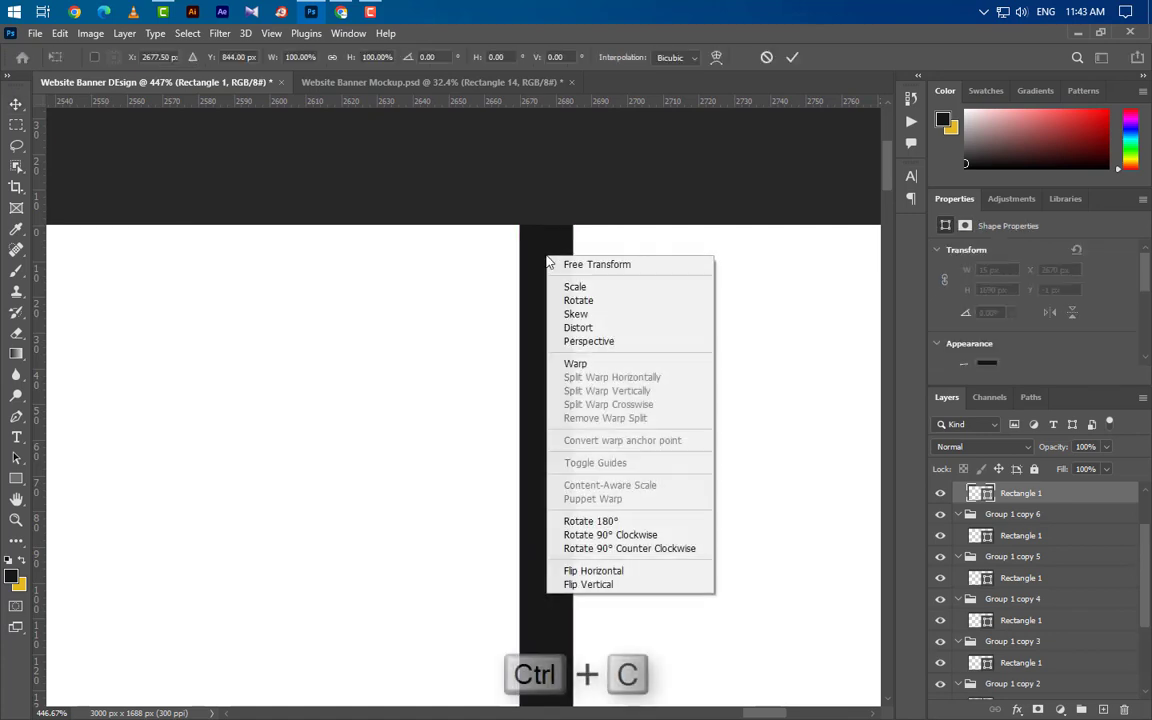
left_click(578, 342)
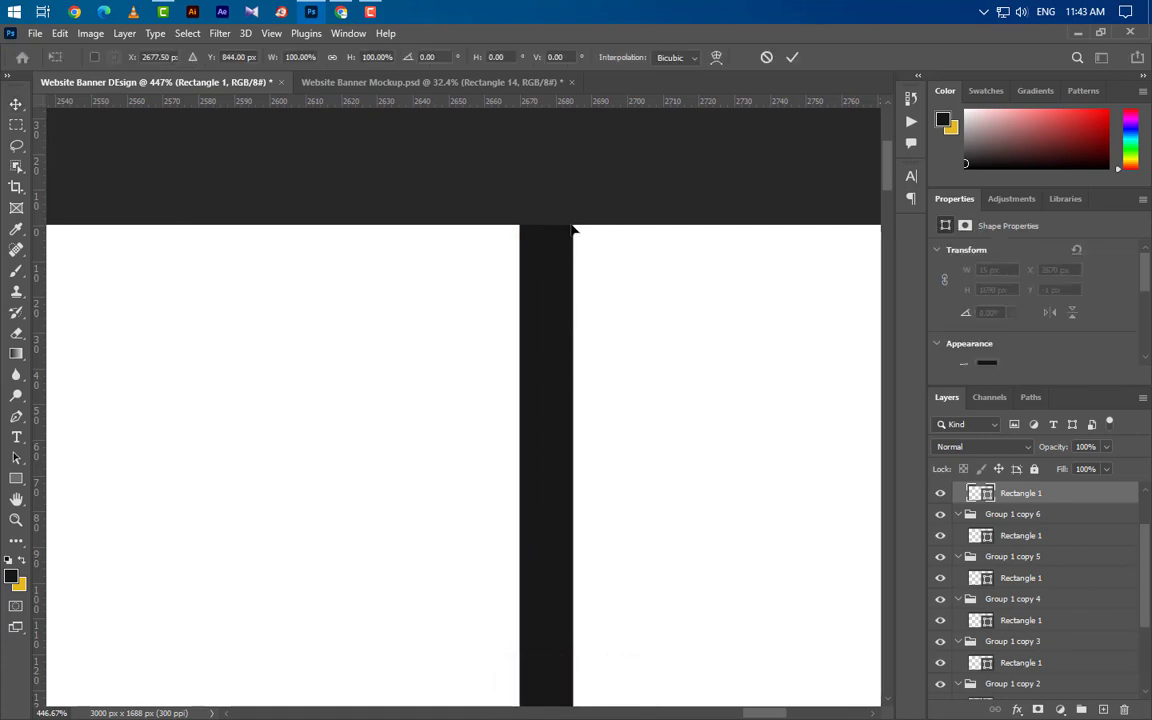
left_click_drag(572, 227, 547, 239)
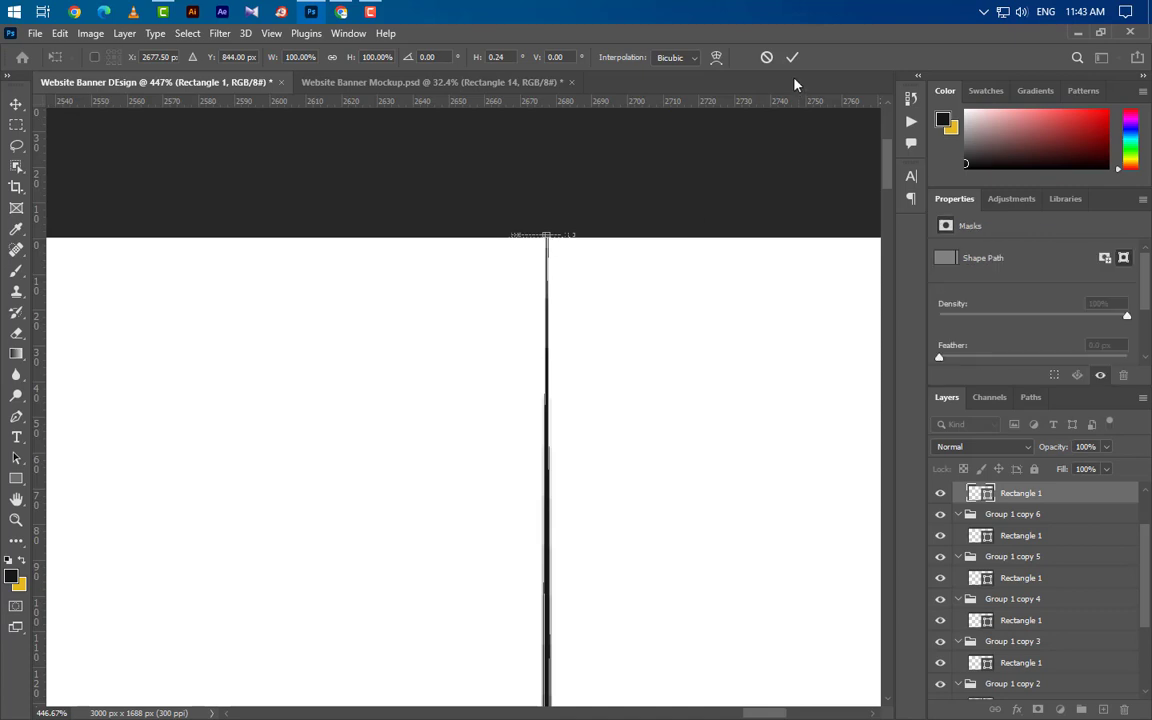
mouse_move(756, 716)
left_mouse_down()
mouse_move(812, 716)
mouse_move(772, 716)
left_mouse_up()
scroll(522, 240, "down", 6)
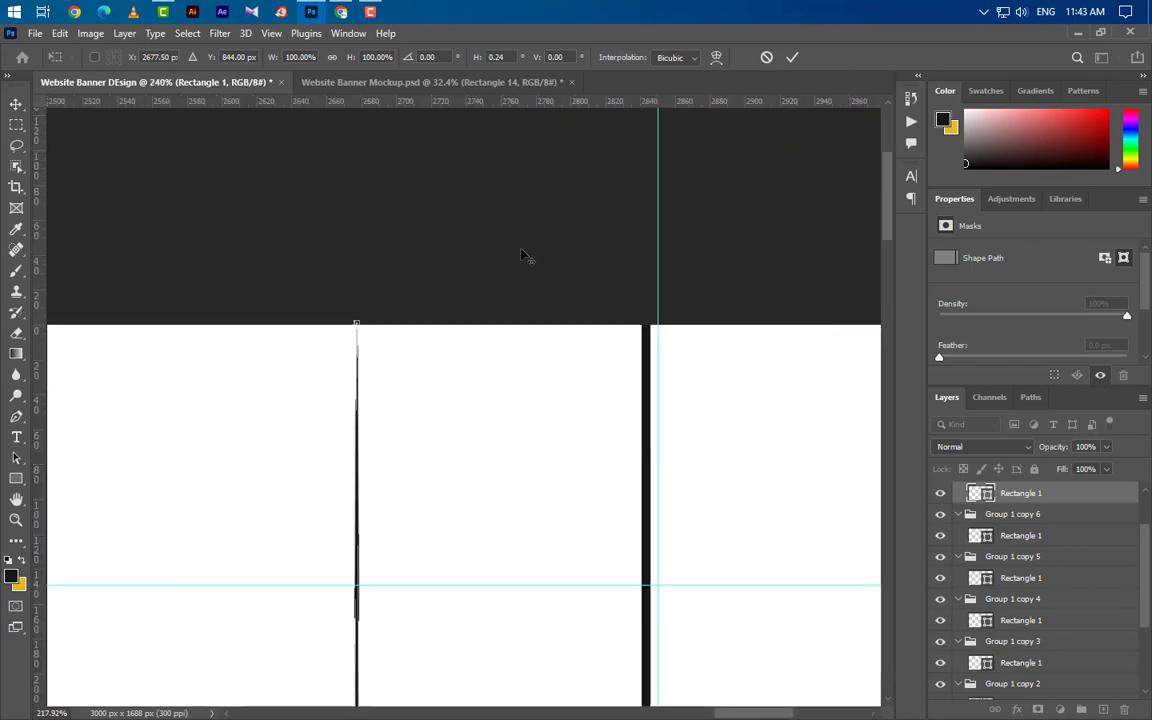
scroll(525, 256, "down", 15)
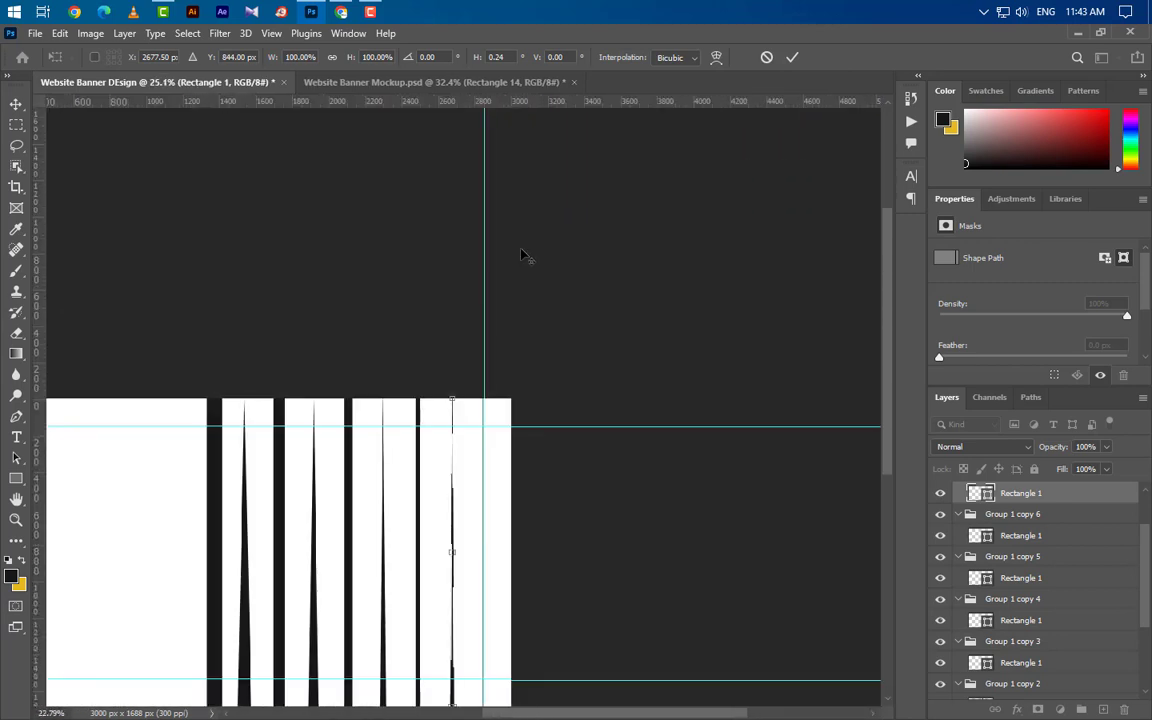
scroll(487, 583, "up", 10)
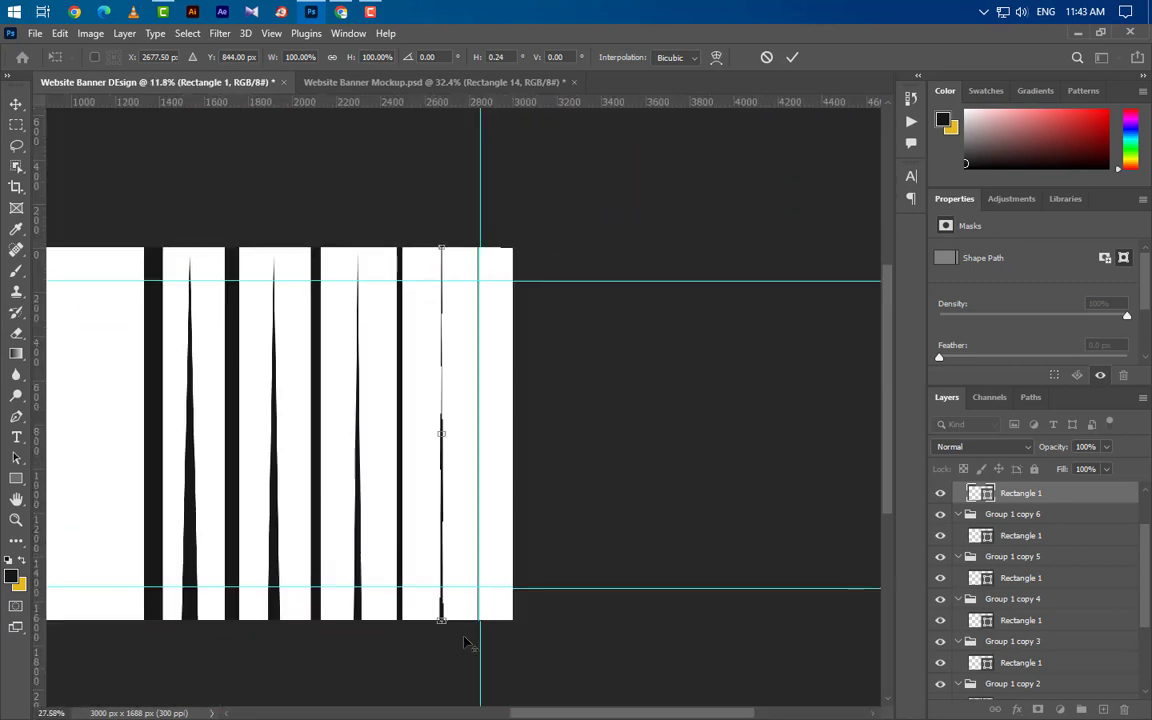
left_click_drag(884, 512, 885, 578)
scroll(524, 577, "up", 4)
scroll(523, 571, "up", 6)
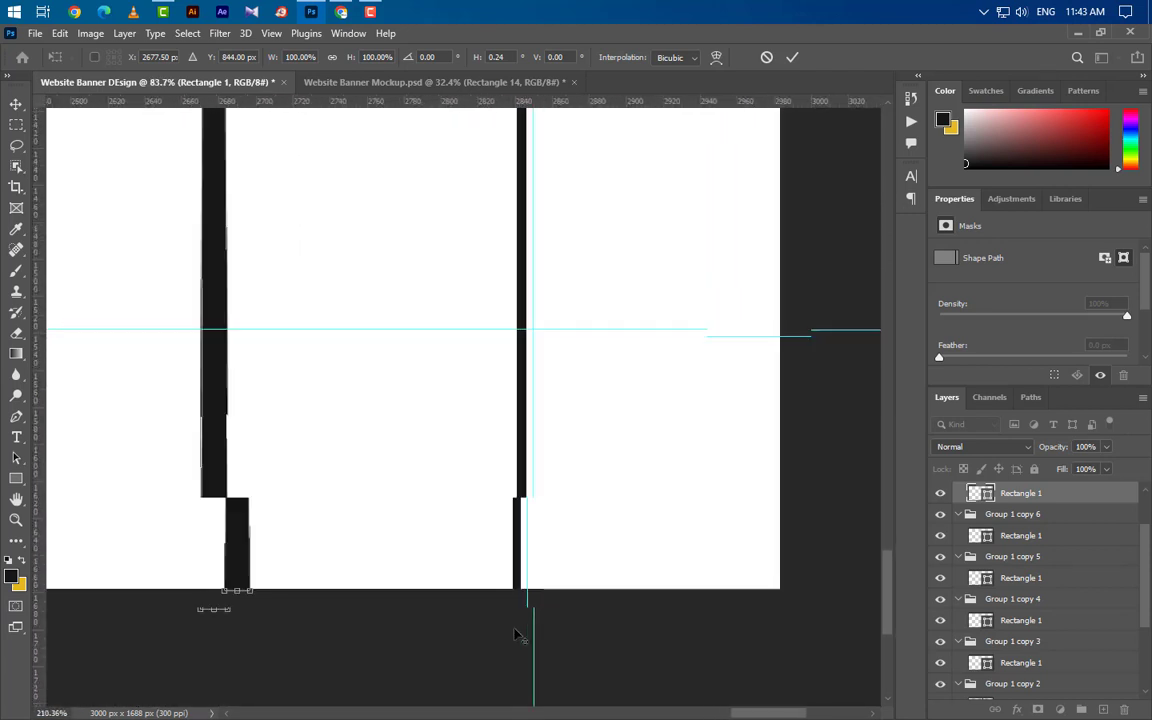
scroll(517, 636, "up", 2)
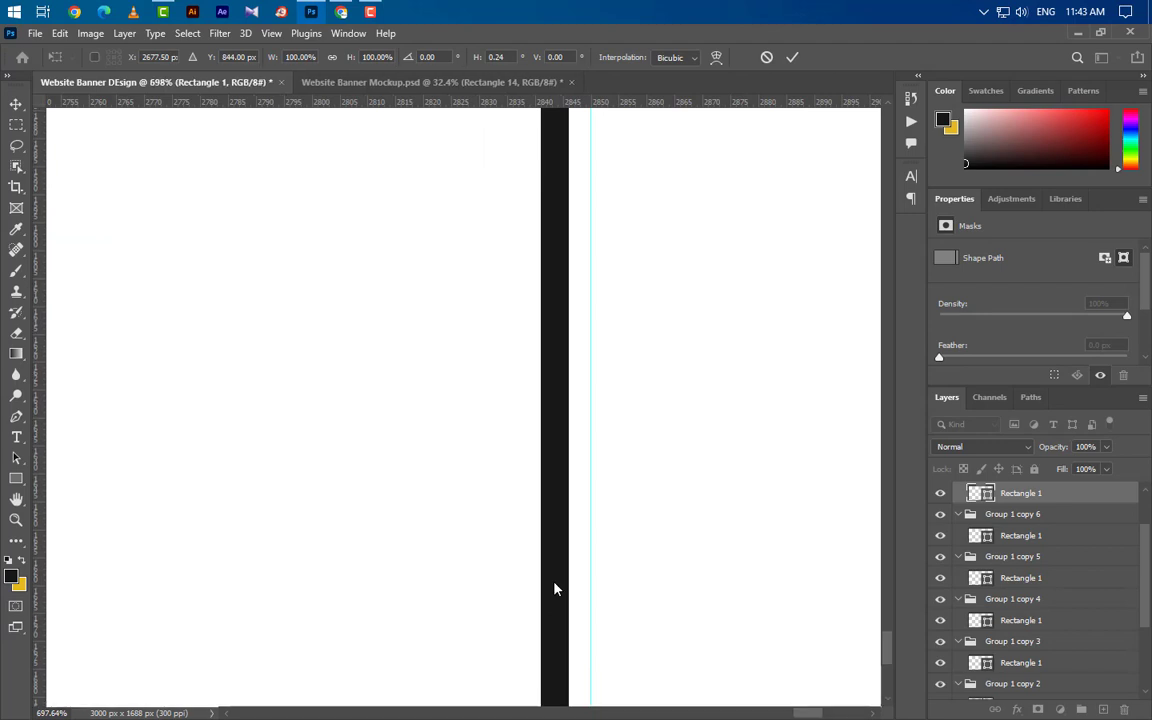
left_click_drag(891, 651, 890, 663)
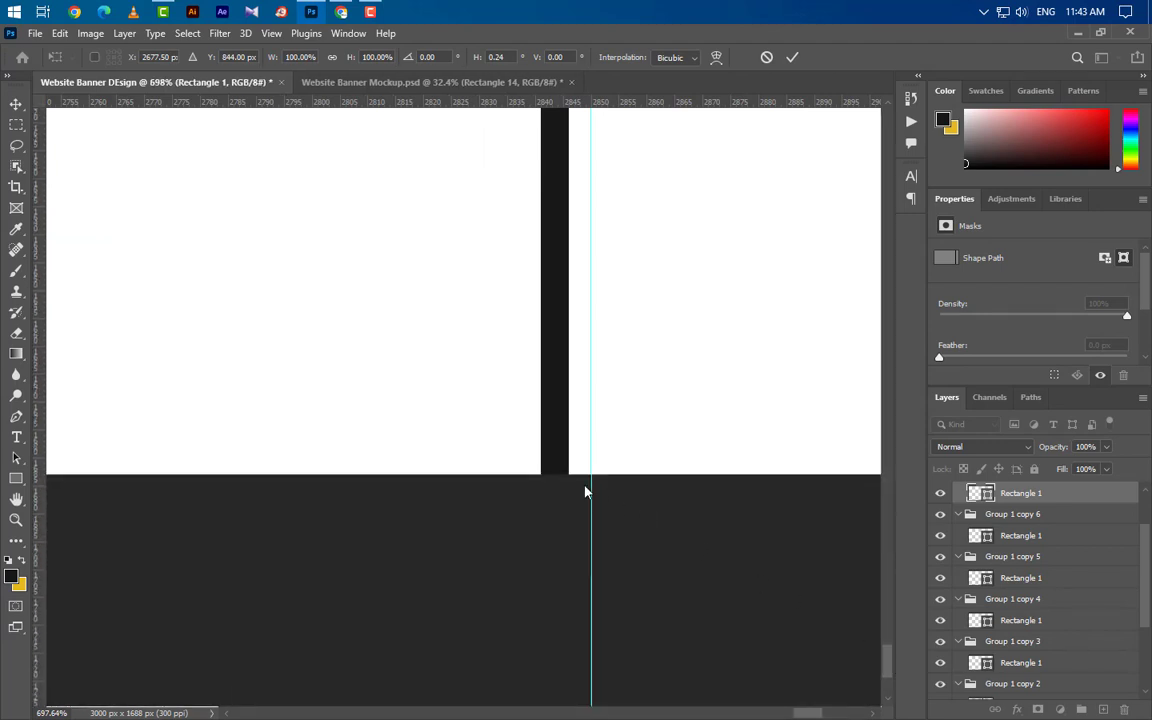
key("Return")
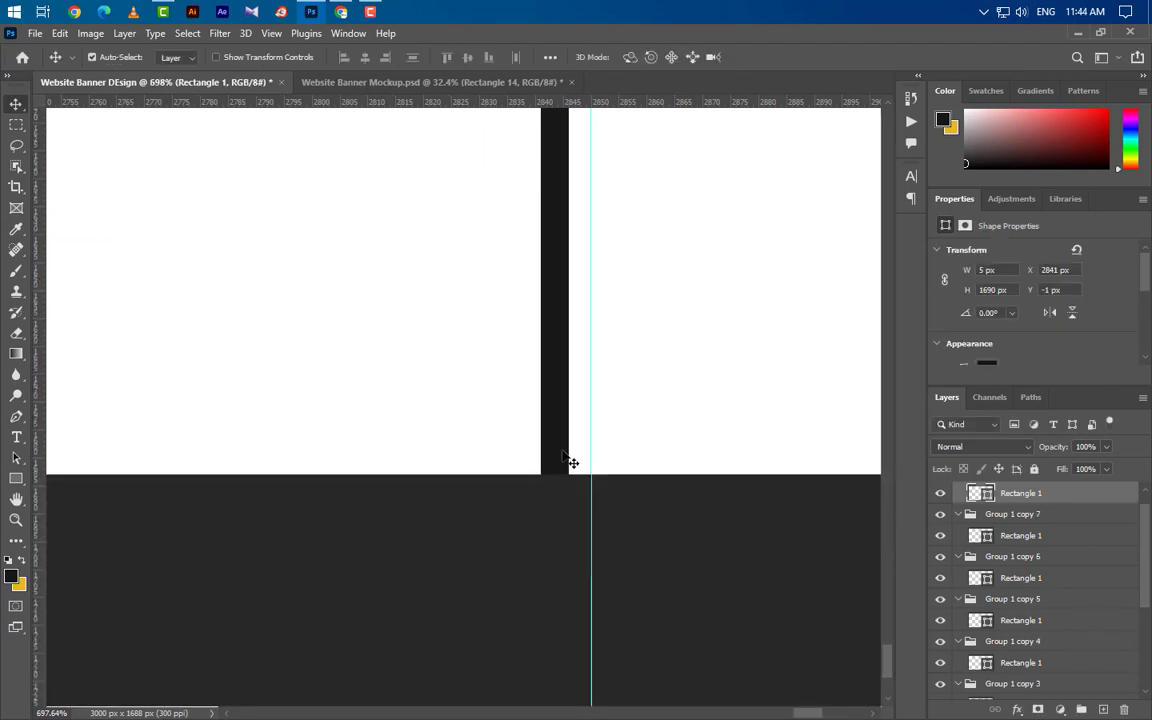
- Taper the ninth bar's bottom end towards its centre with a Perspective transform
key("ctrl+c")
key("ctrl+t")
right_click(567, 112)
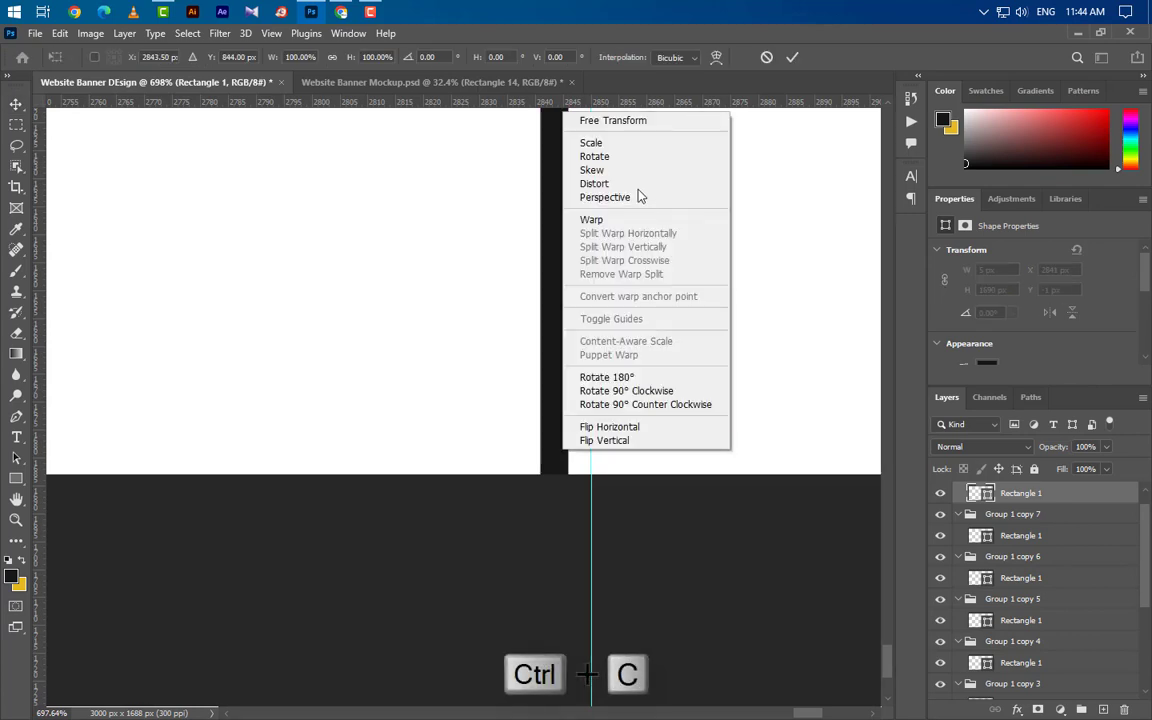
left_click(630, 198)
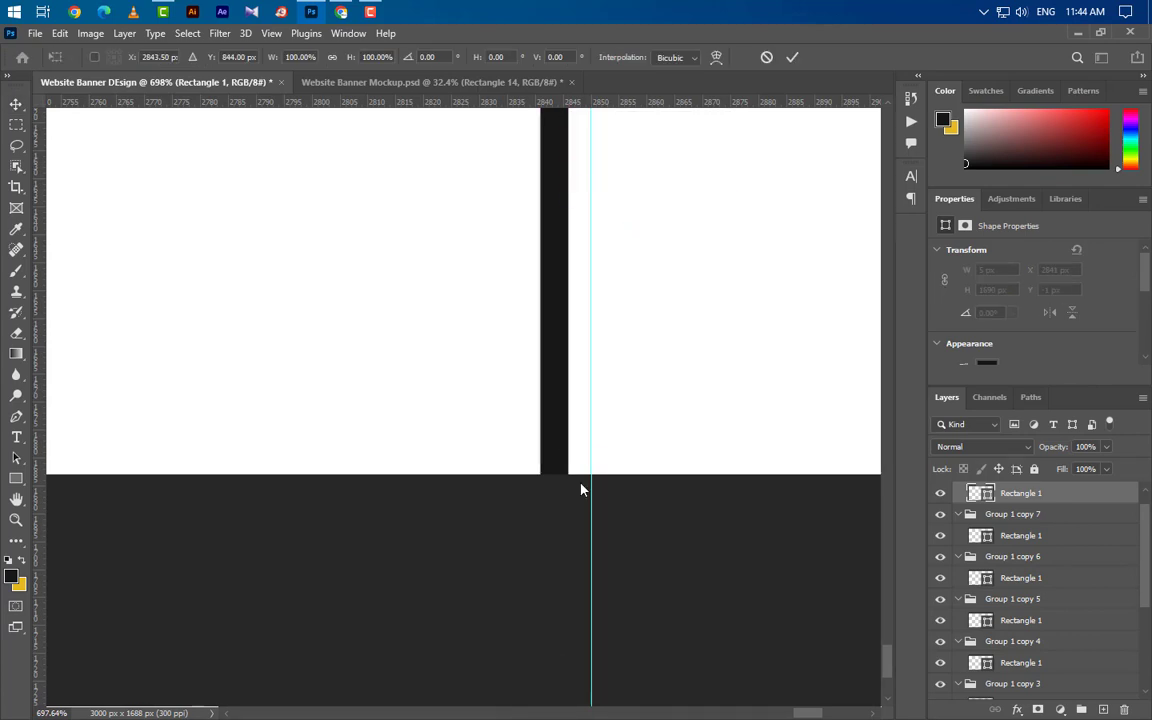
scroll(576, 488, "down", 1)
left_click_drag(568, 450, 560, 459)
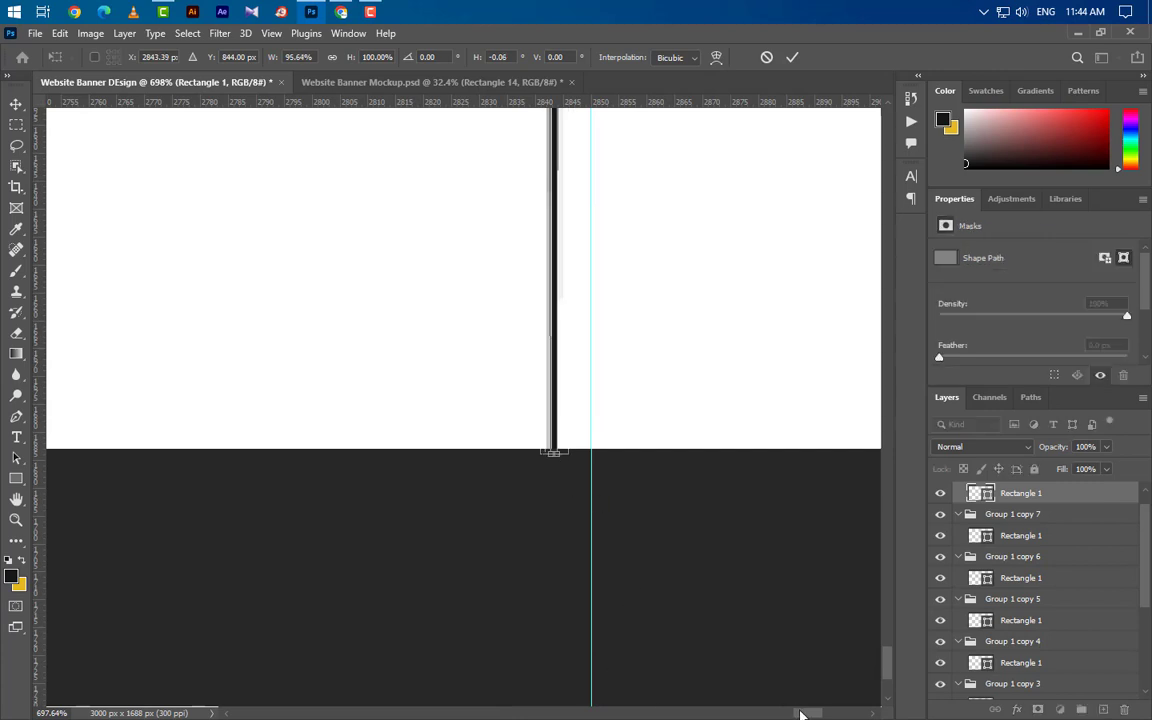
left_click_drag(800, 716, 725, 716)
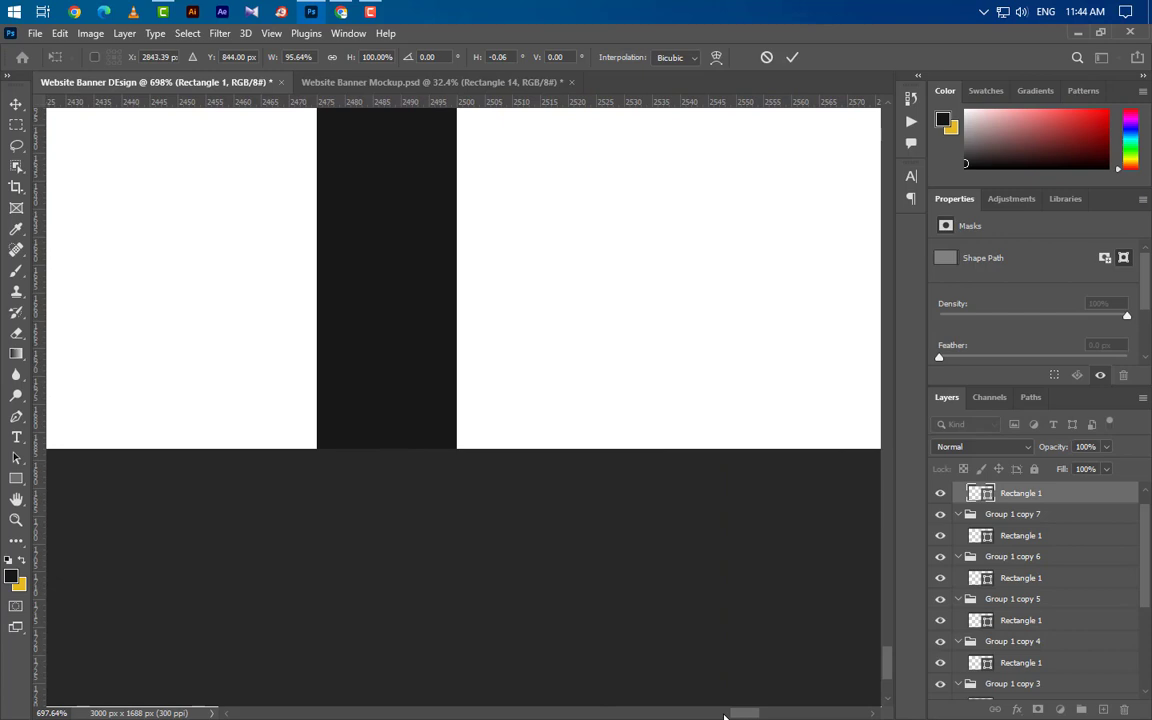
key("Return")
- Taper the seventh bar from the left to a point at its bottom end with a Perspective transform
left_click(383, 403)
key("ctrl+t")
key("ctrl+c")
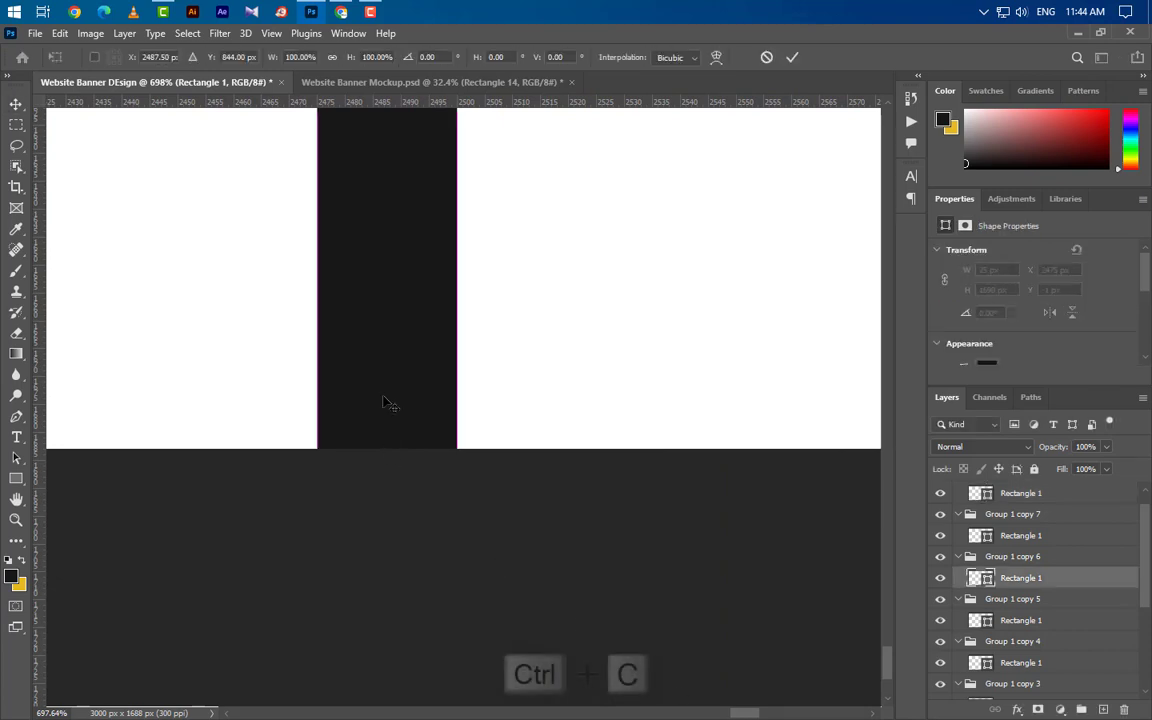
right_click(346, 358)
left_click(442, 147)
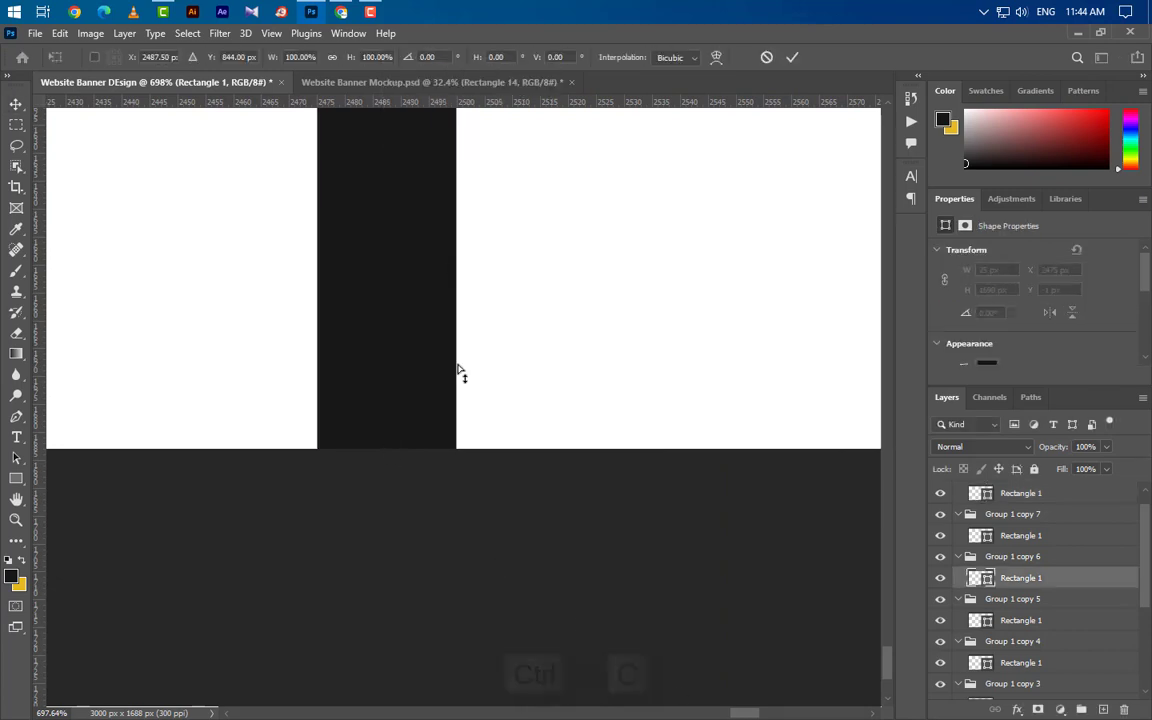
left_click_drag(455, 468, 392, 467)
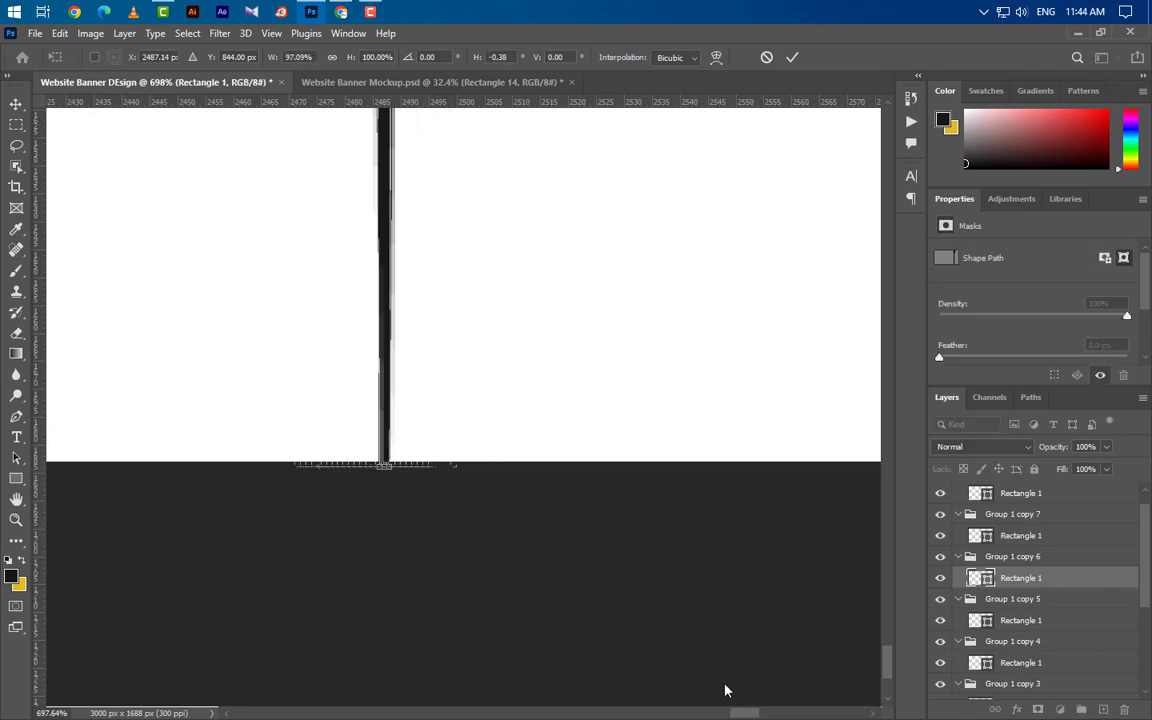
left_click_drag(742, 714, 666, 713)
key("Return")
- Narrow the bottom end of the fifth bar from the left towards its centre with a Perspective transform
left_click(487, 412, "ctrl")
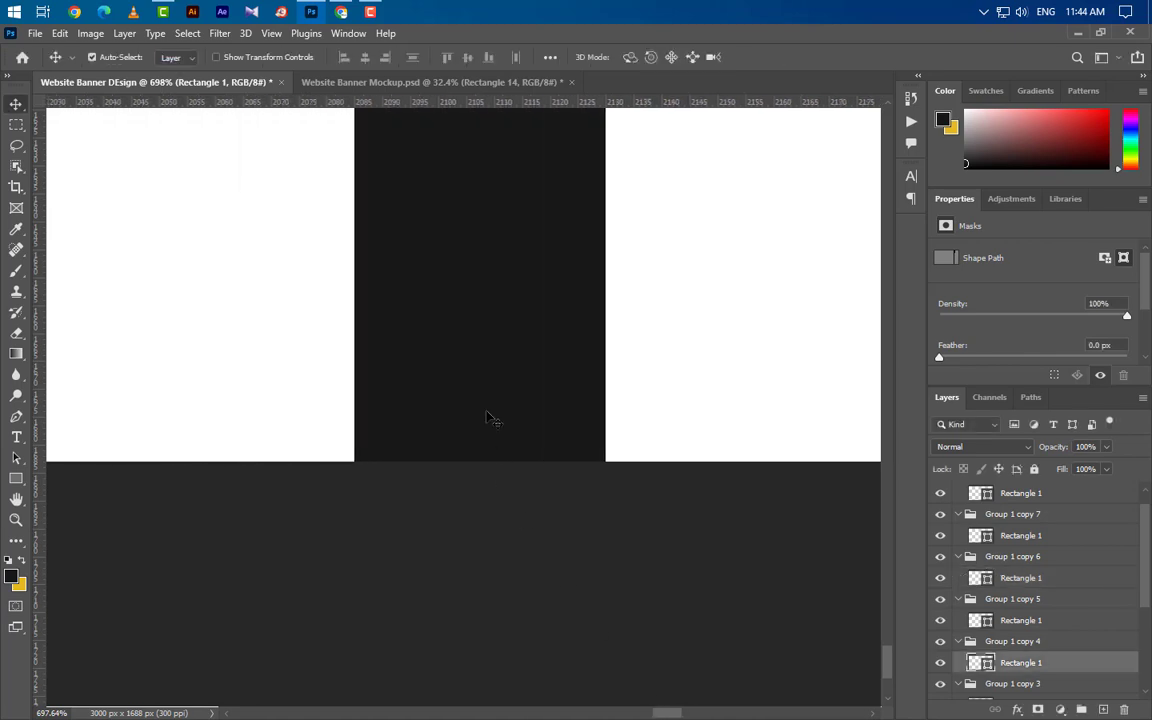
key("ctrl+t")
right_click(487, 412)
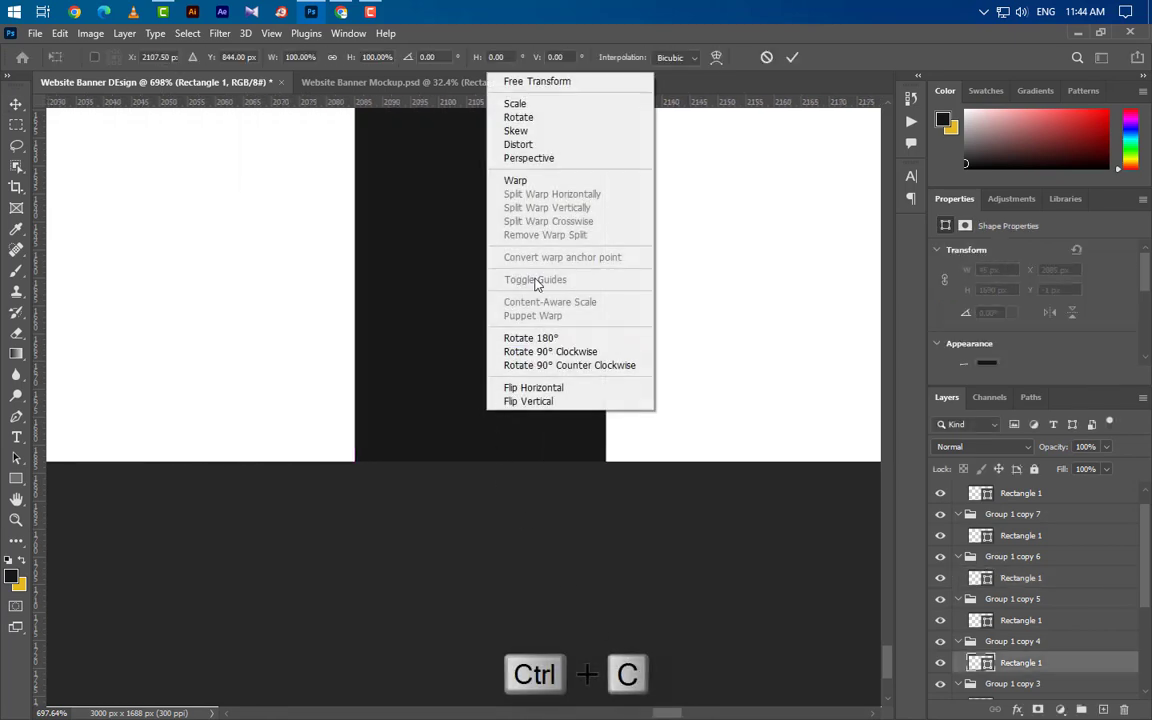
left_click(541, 159)
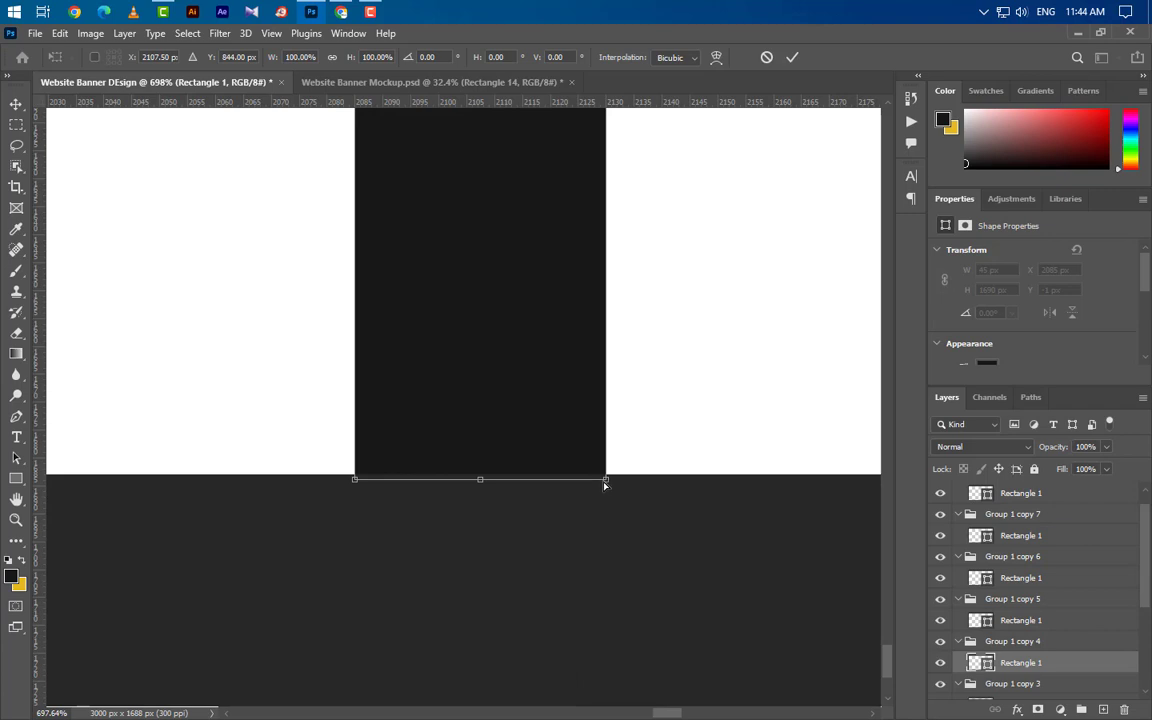
left_click_drag(591, 484, 483, 480)
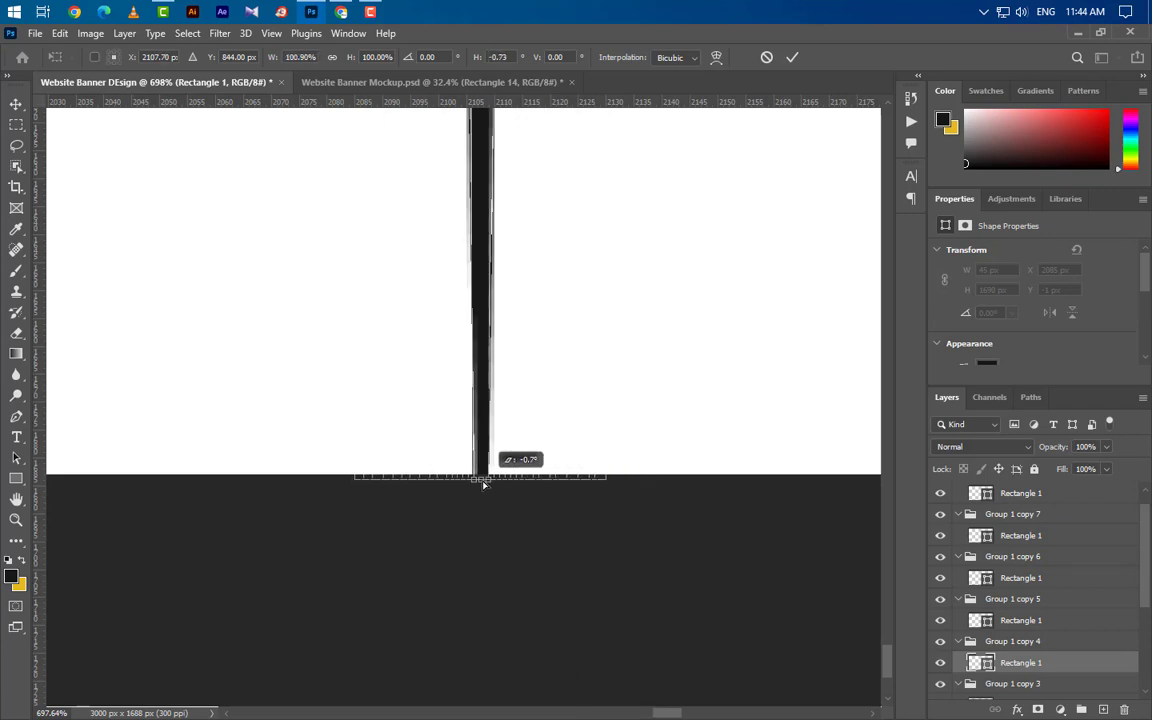
left_click_drag(665, 713, 595, 713)
key("Return")
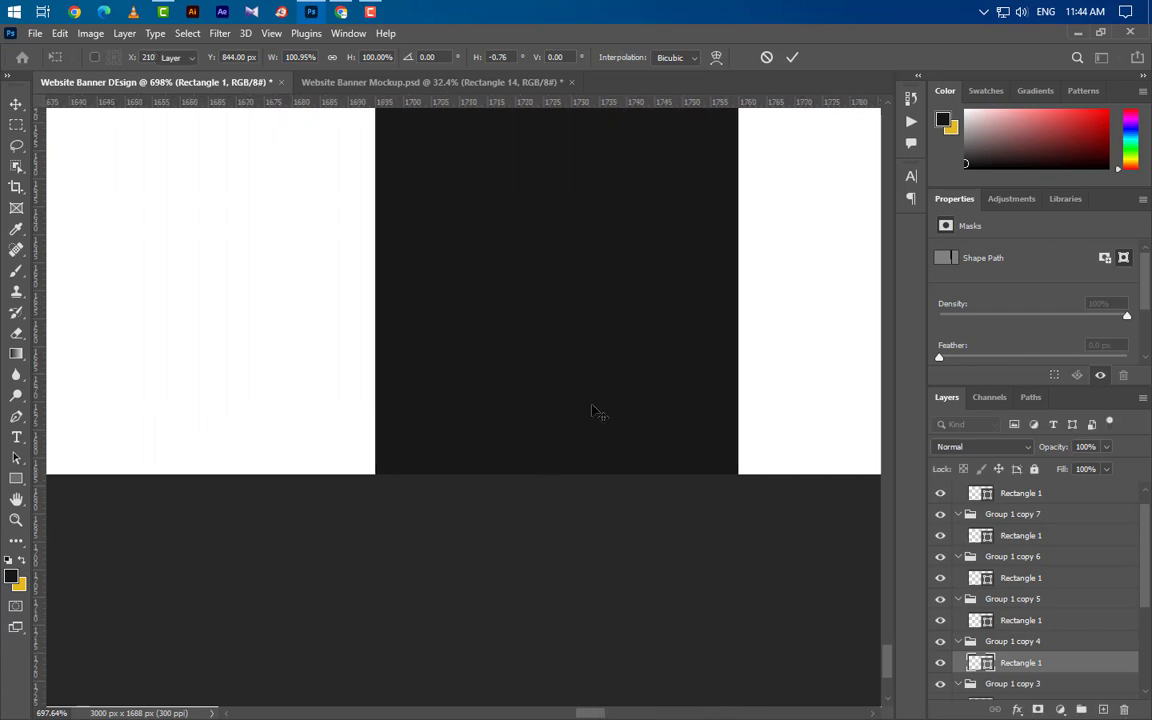
- Pinch the bottom corners of the third bar from the left together with a Perspective transform
left_click(592, 408)
key("ctrl+t")
key("ctrl+c")
right_click(595, 410)
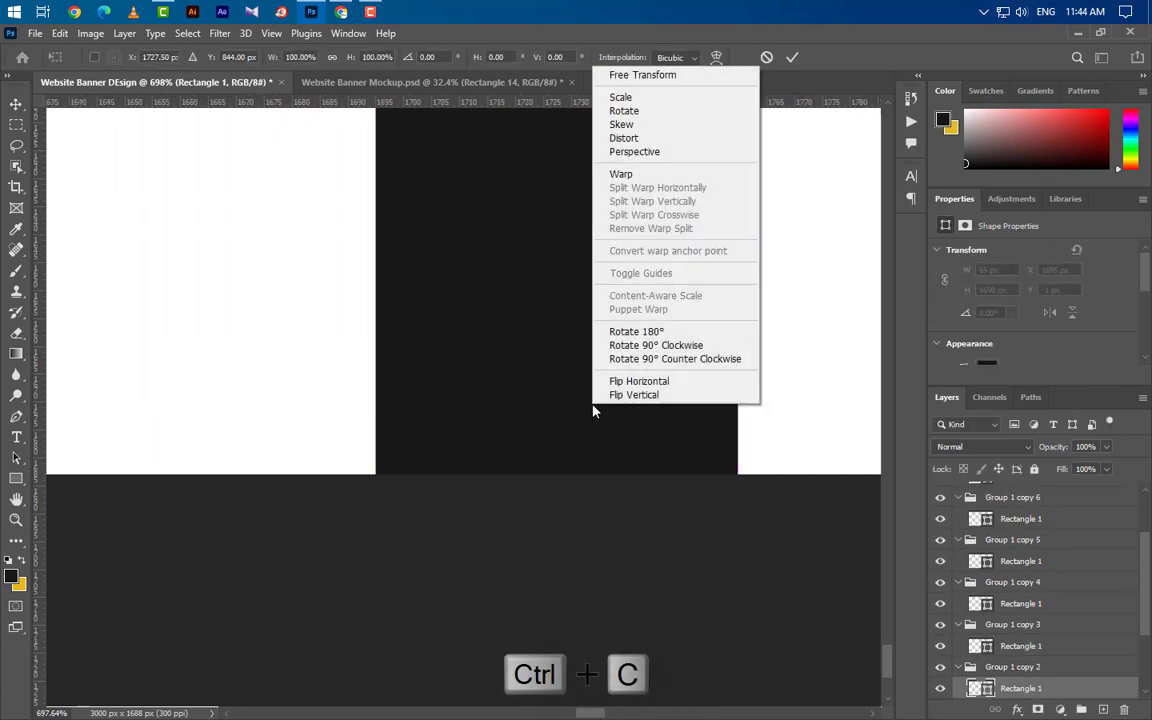
left_click(635, 151)
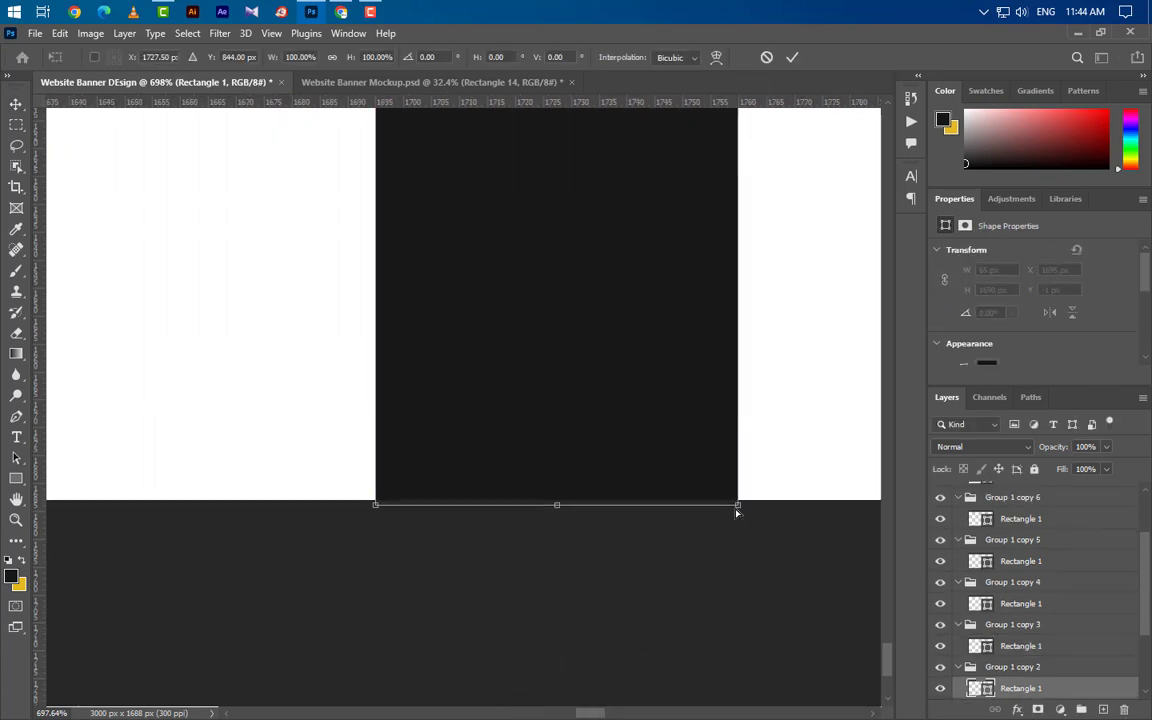
left_click_drag(738, 507, 558, 506)
- Taper the leftmost bar into a downward spike with a Perspective transform and apply it
left_click_drag(588, 714, 520, 716)
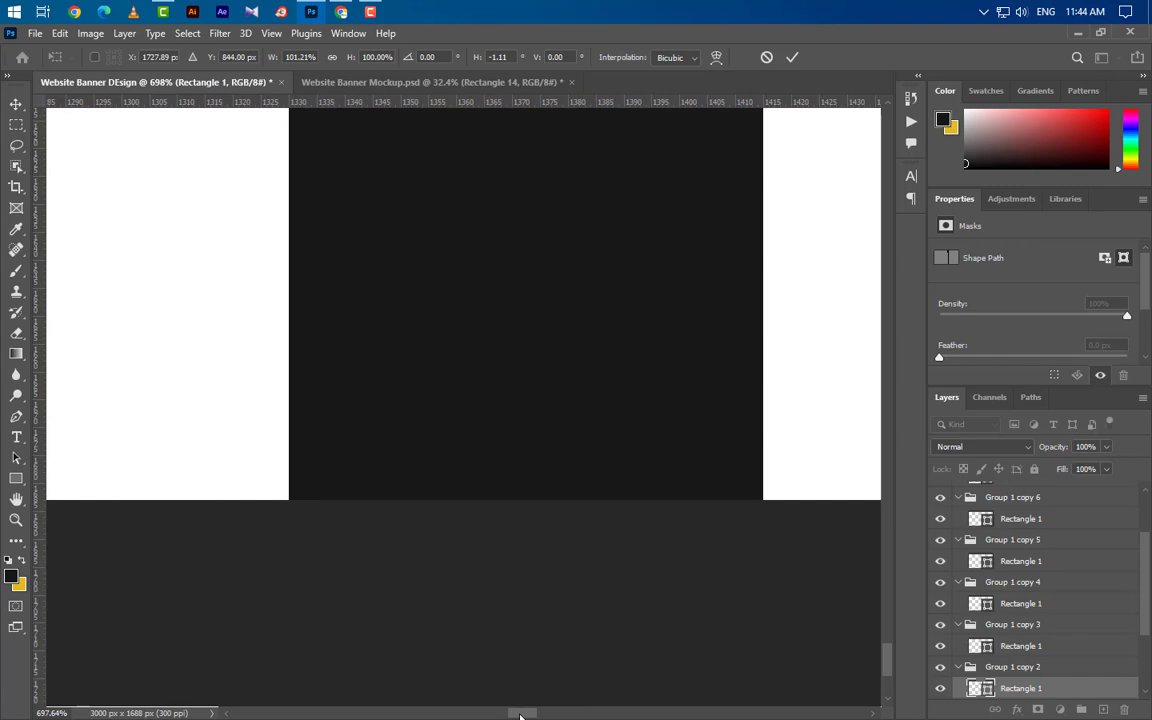
left_click(596, 397)
key("ctrl+t")
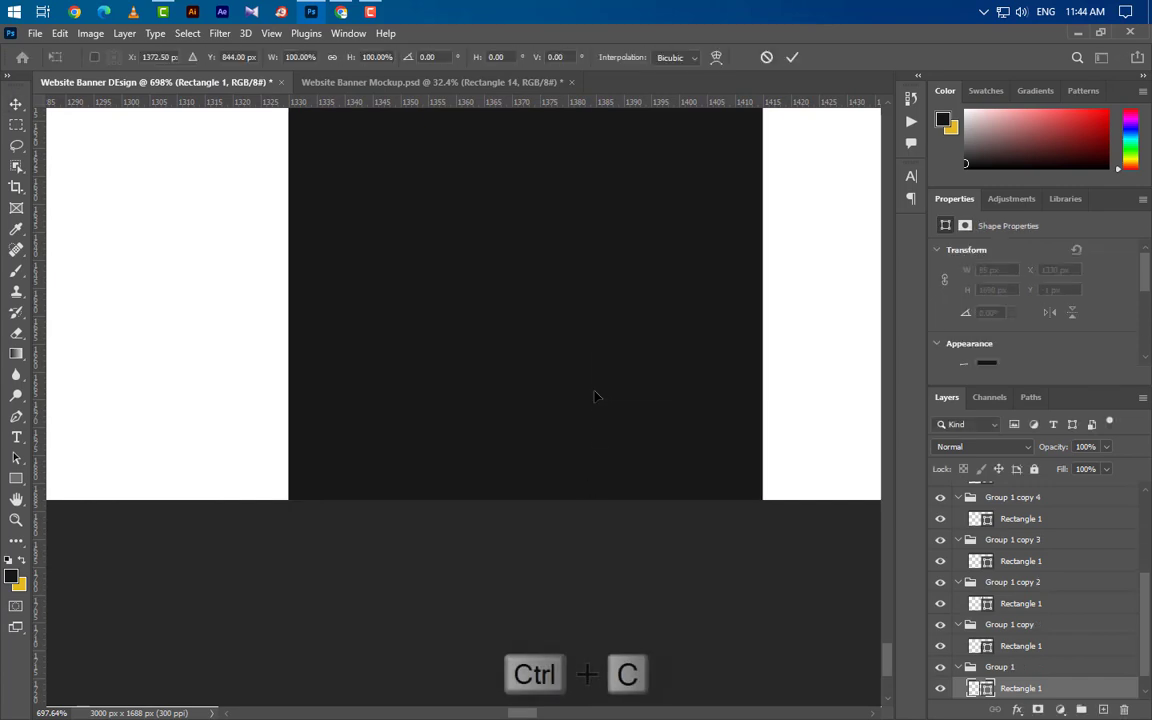
right_click(594, 397)
left_click(660, 134)
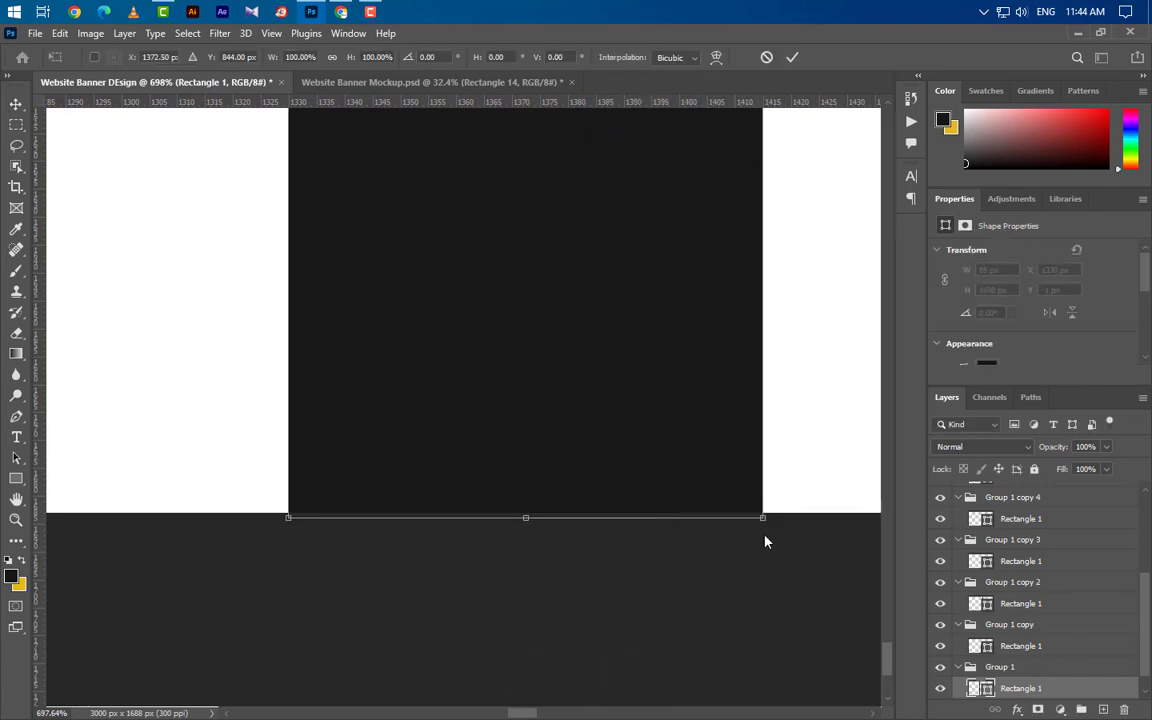
left_click_drag(763, 521, 529, 522)
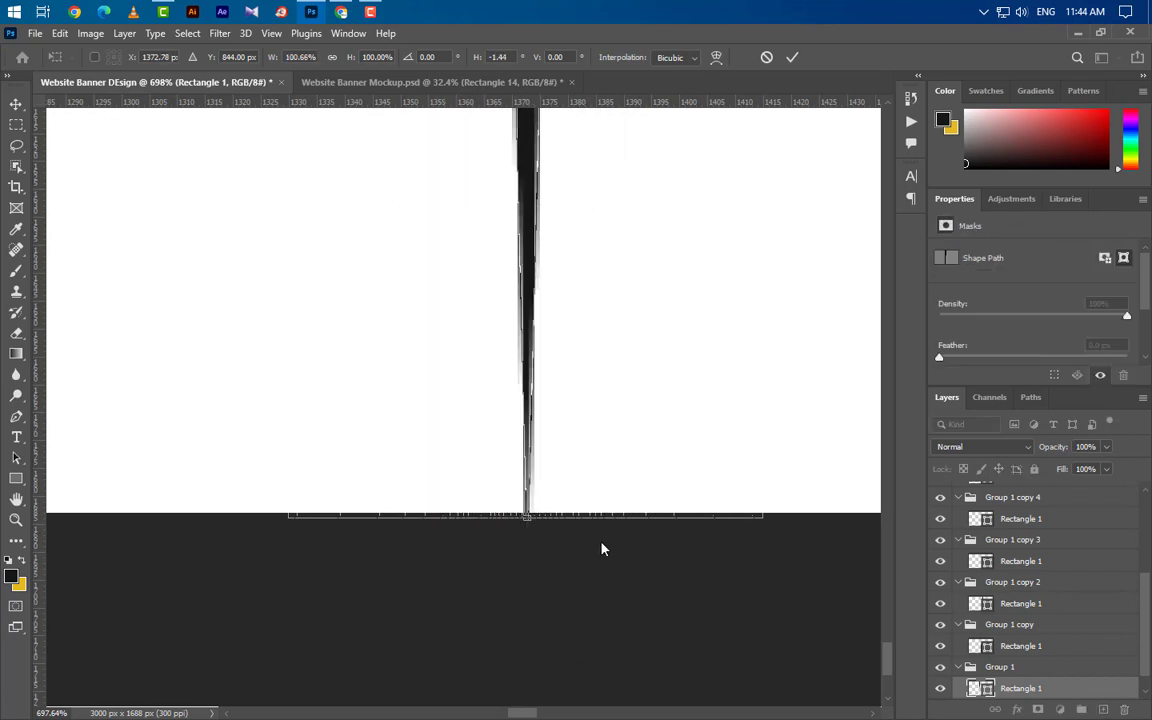
left_click(791, 58)
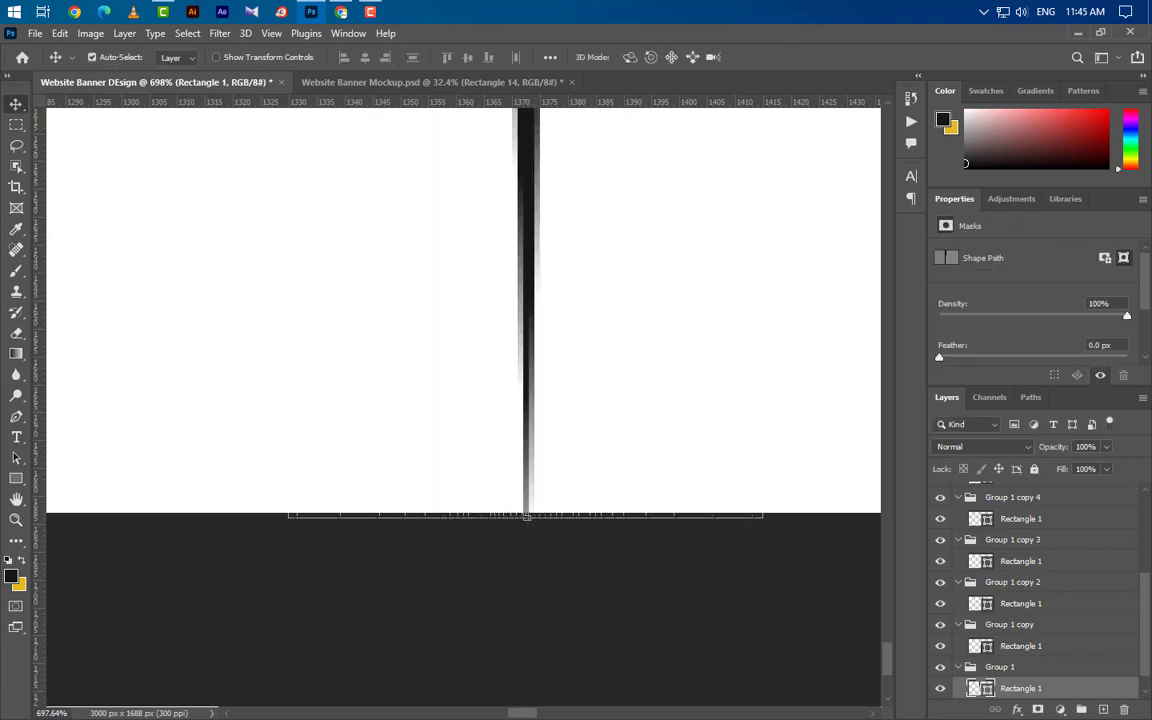
- Choose the Pen tool, add a new layer and move it out of Group 1 copy 8 to the top of the layer stack
left_click(16, 416)
left_click(500, 478)
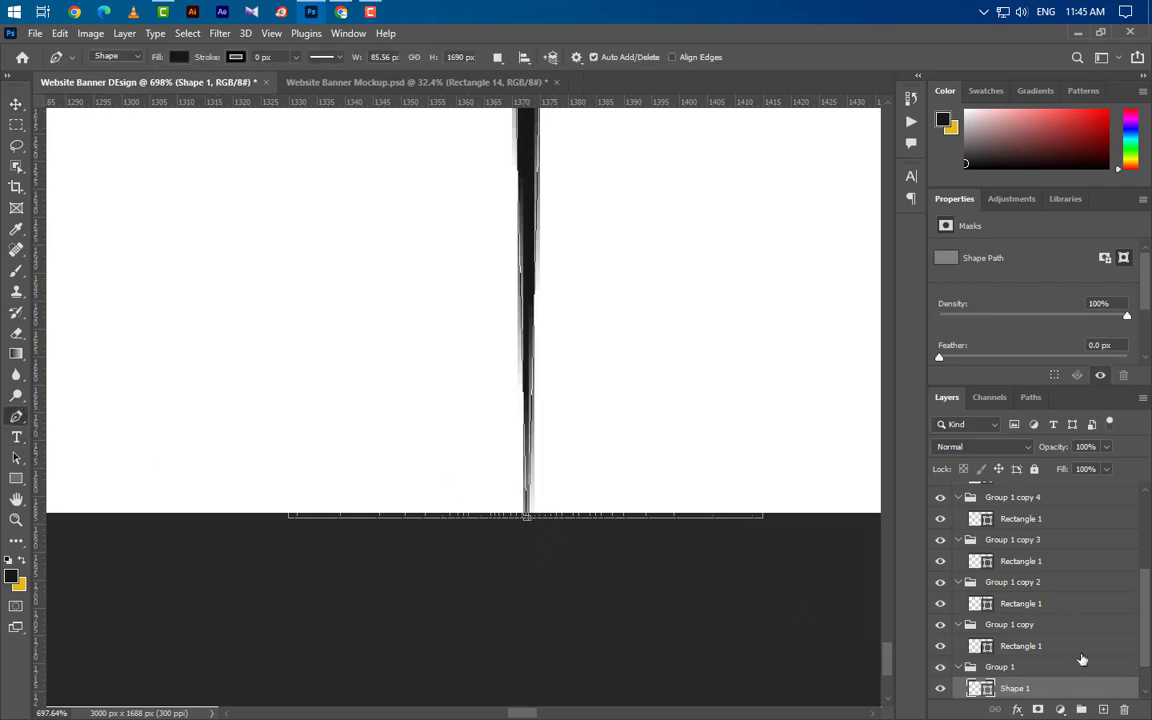
scroll(1100, 604, "up", 3)
scroll(1100, 604, "up", 1)
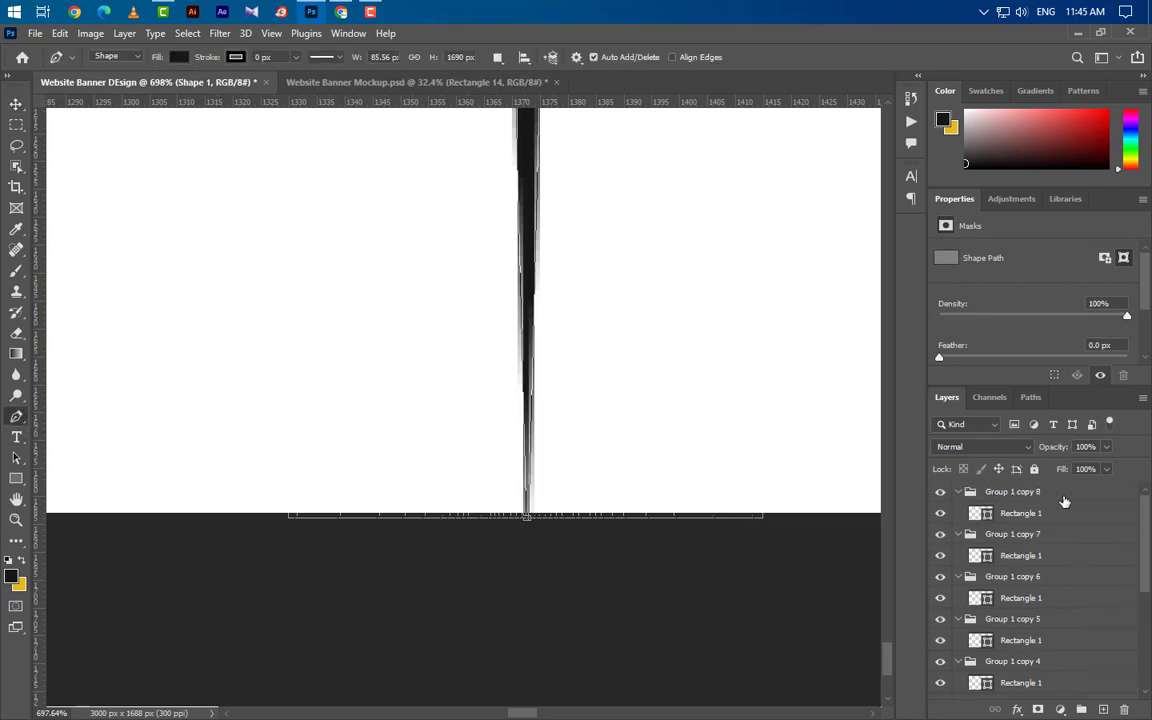
left_click(1064, 495)
left_click(1103, 709)
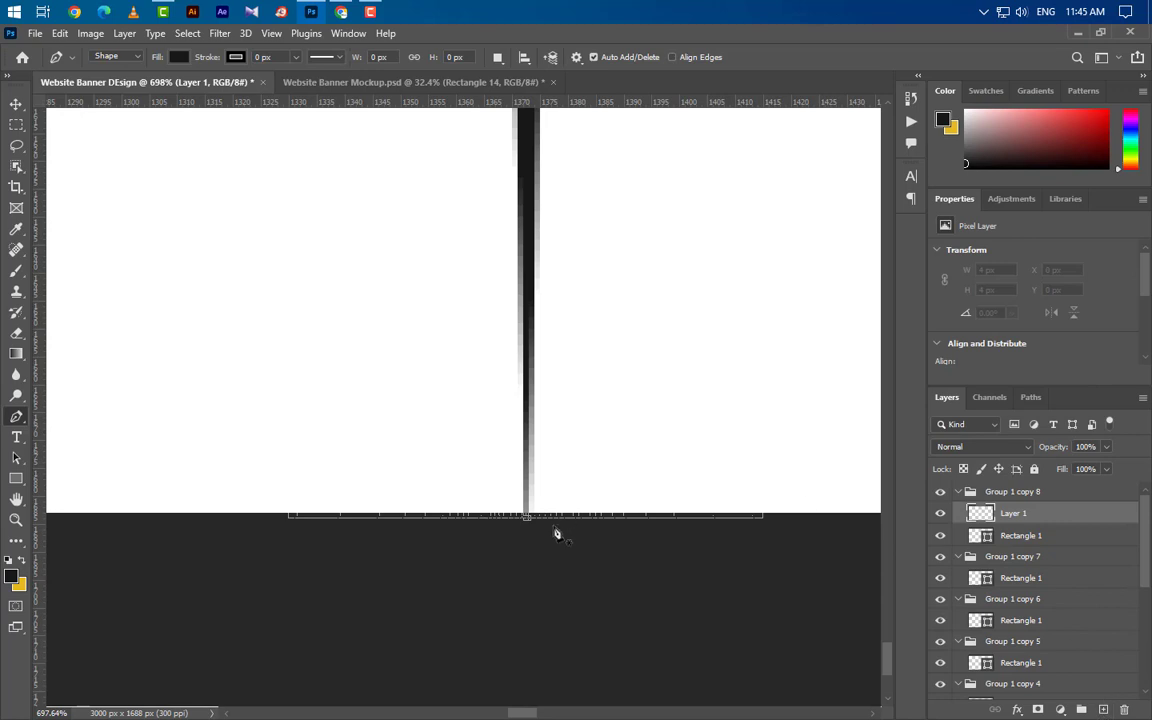
left_click_drag(1028, 514, 1027, 483)
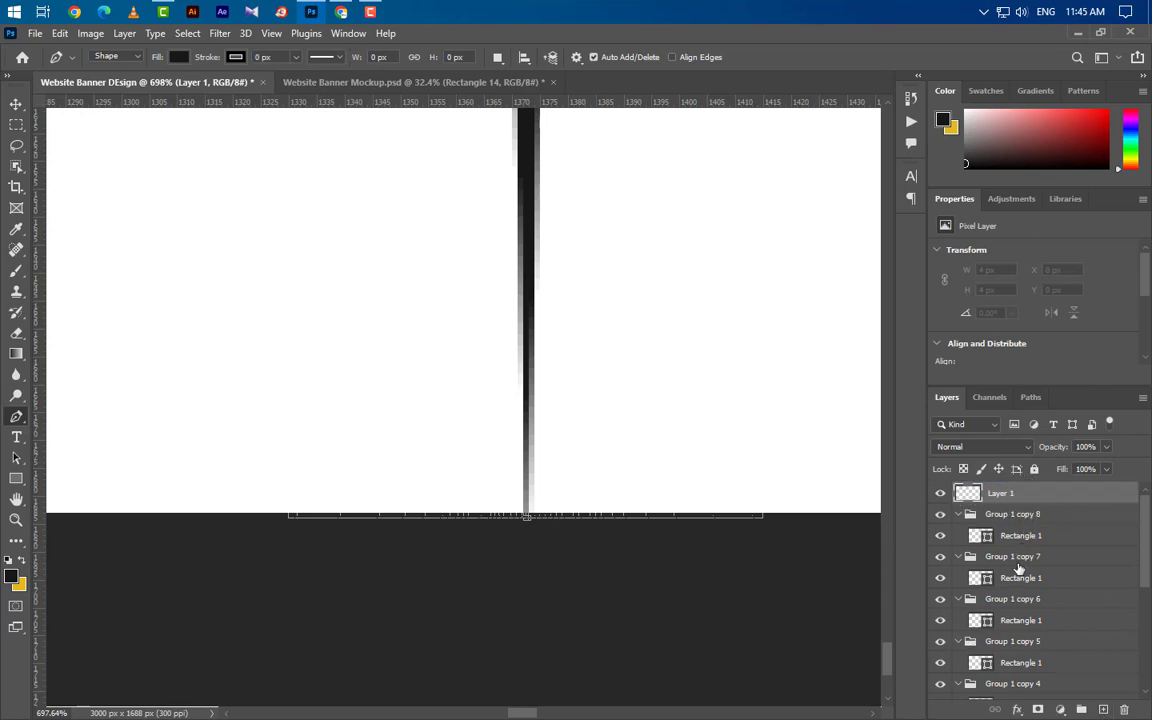
- Draw a dark Pen shape about 1412 × 1753 px covering the canvas left of the first spike, following the spike's left edge
left_click(531, 534)
scroll(561, 612, "down", 5)
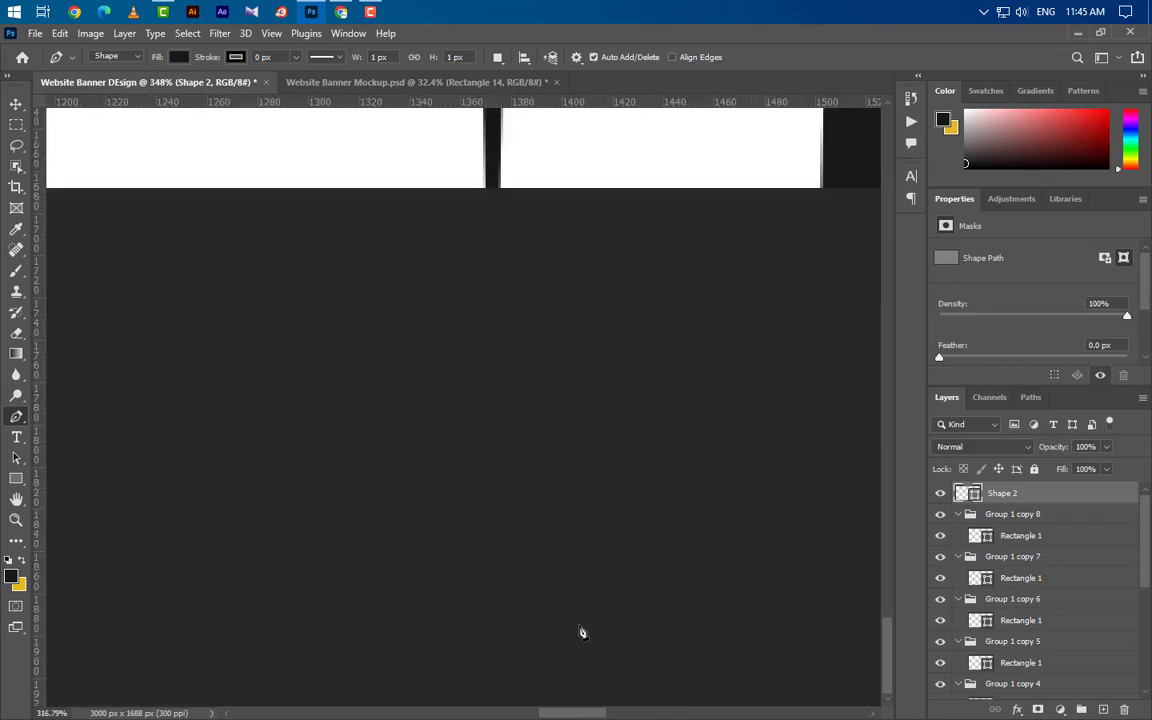
scroll(588, 638, "down", 8)
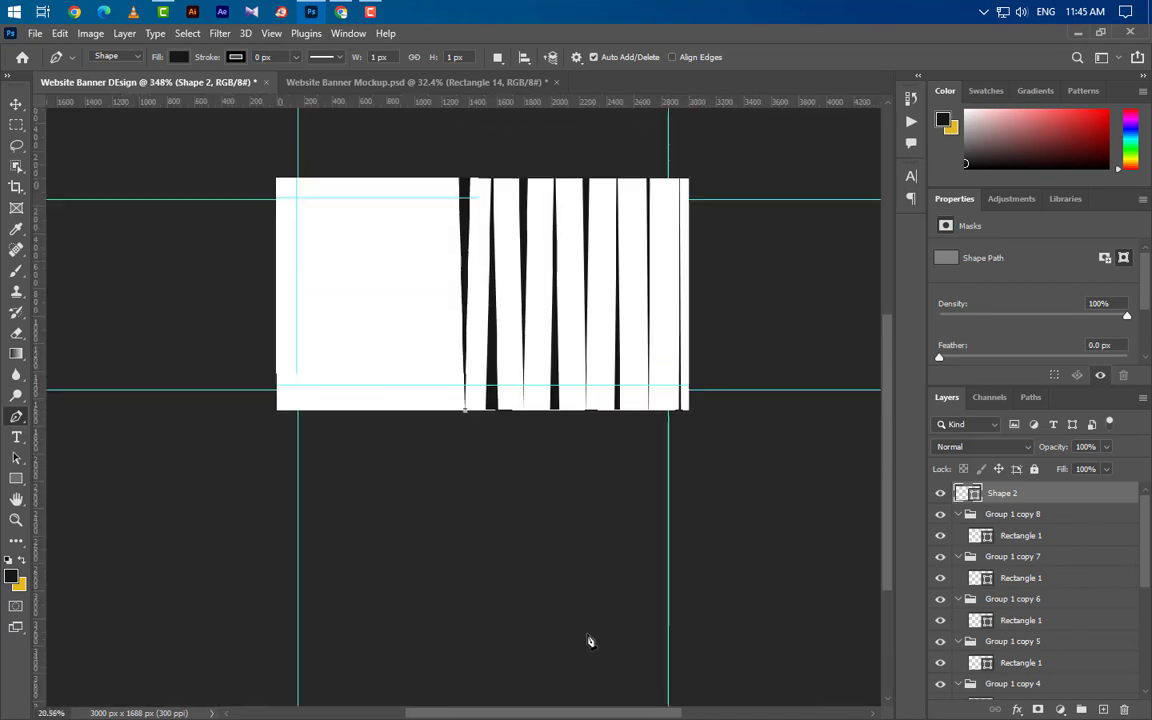
scroll(468, 240, "up", 10)
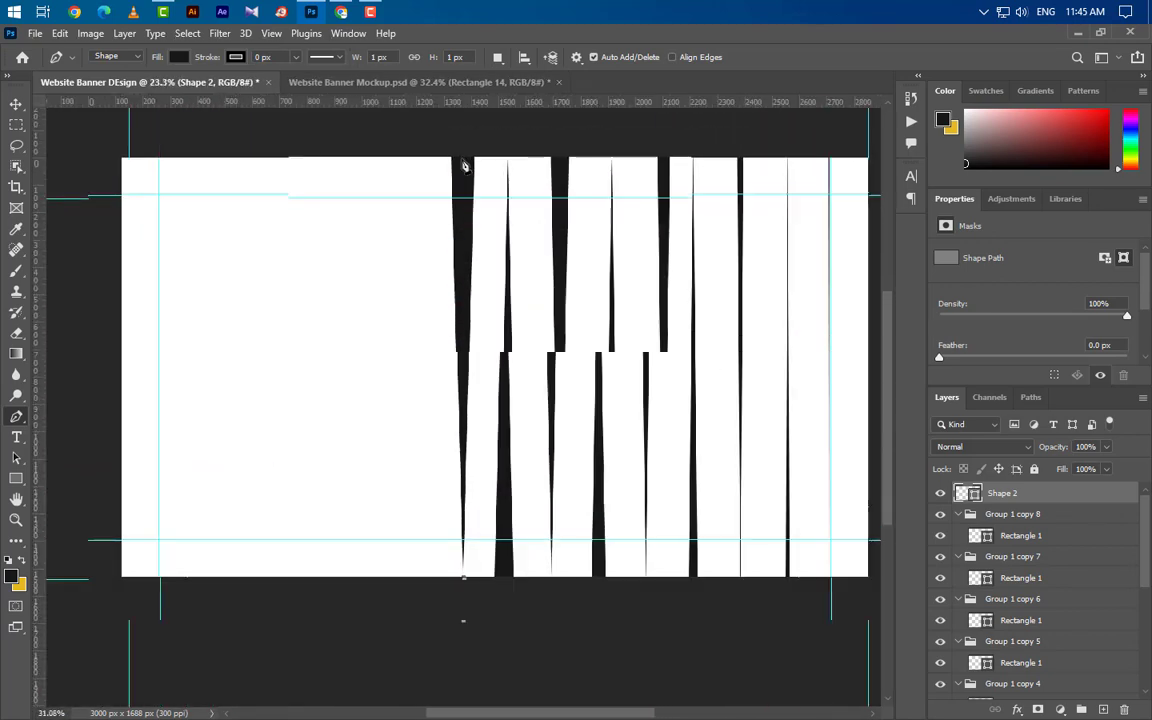
scroll(442, 240, "up", 2)
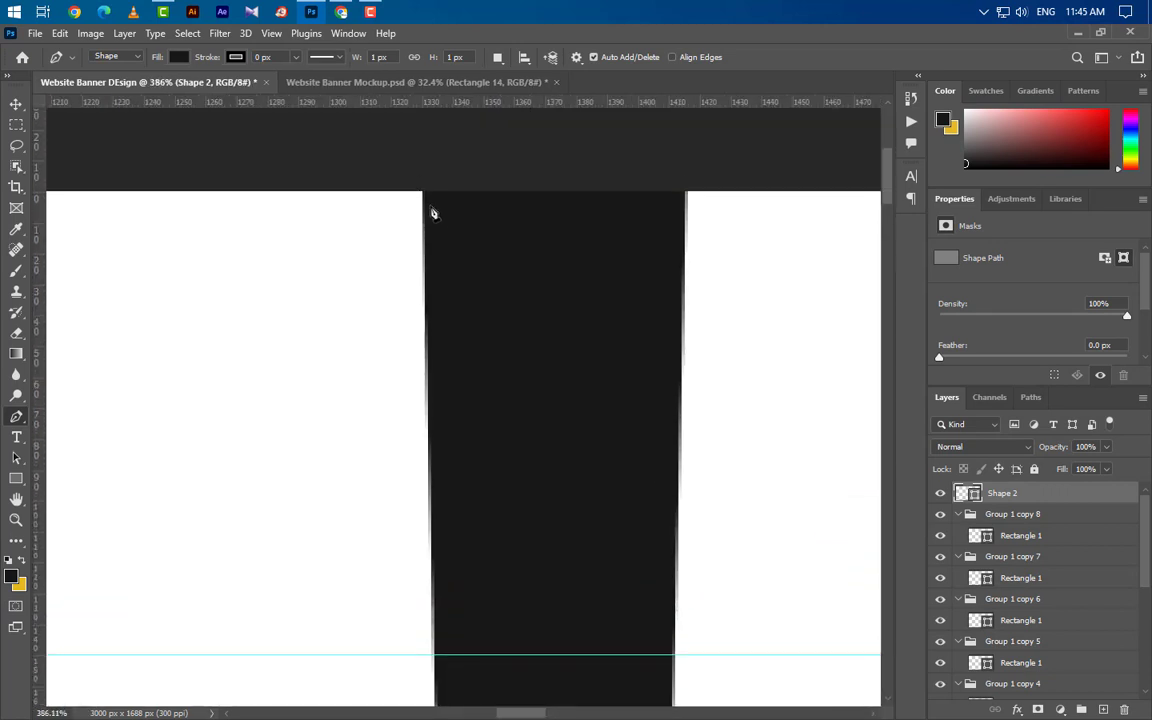
scroll(524, 342, "down", 5)
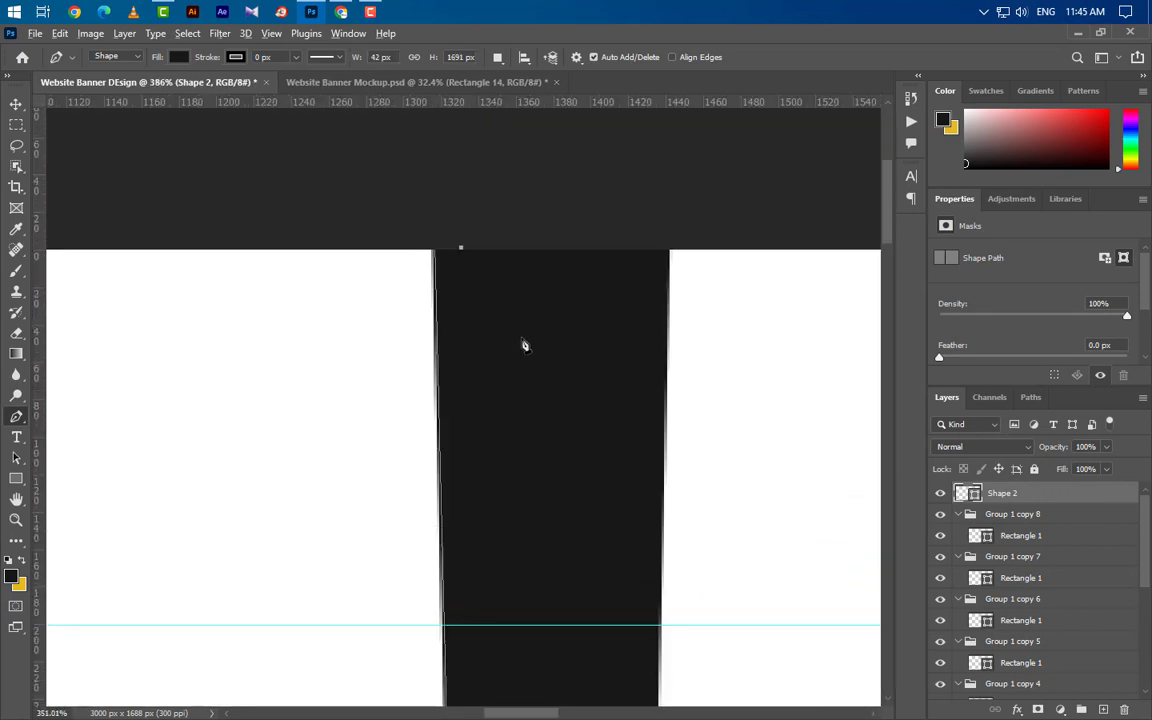
scroll(520, 227, "down", 8)
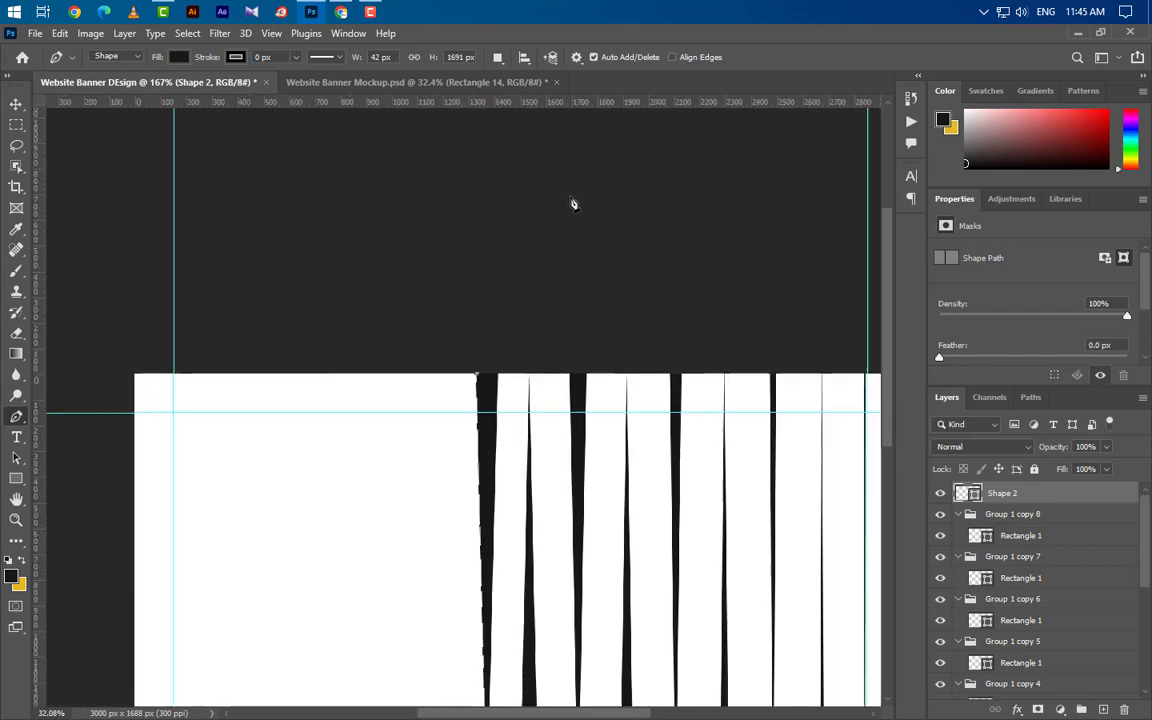
scroll(558, 587, "up", 2)
scroll(558, 587, "up", 1)
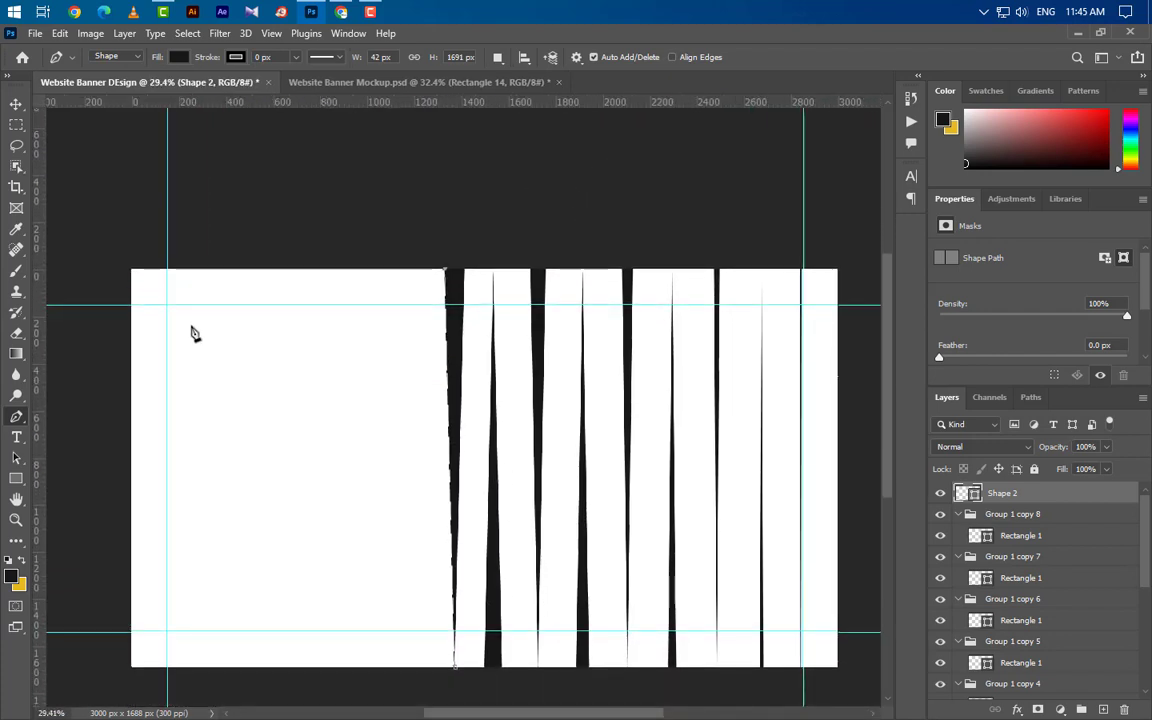
left_click(127, 269)
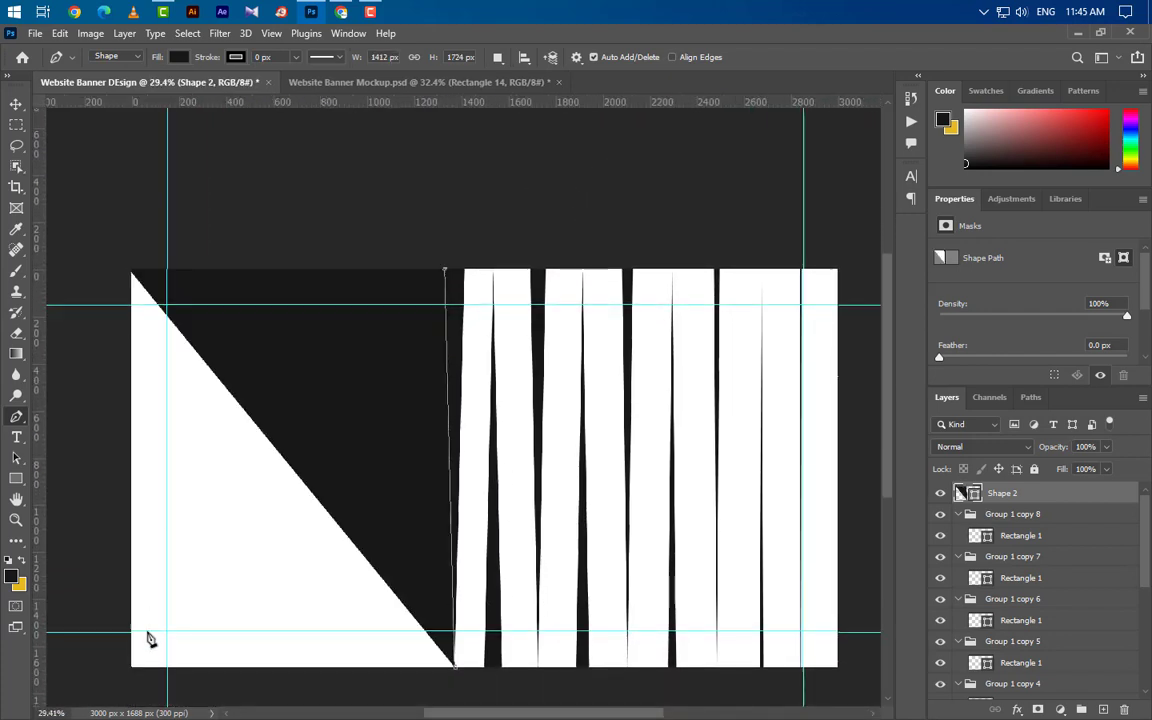
left_click(125, 681)
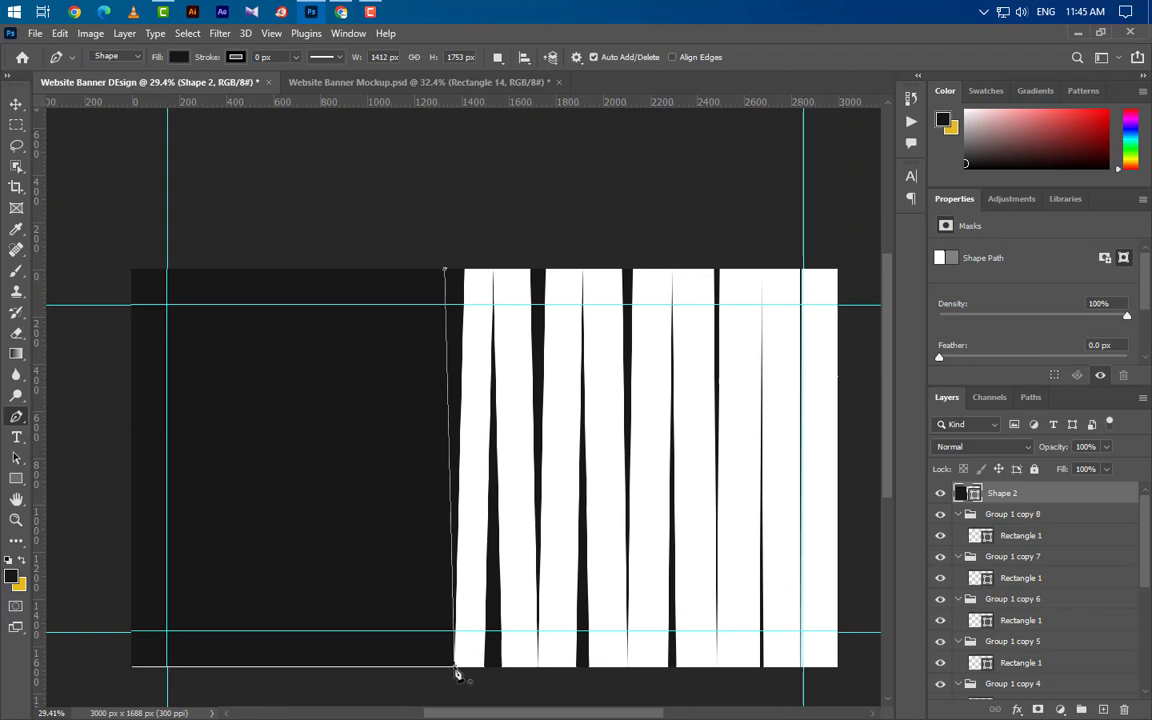
left_click(17, 106)
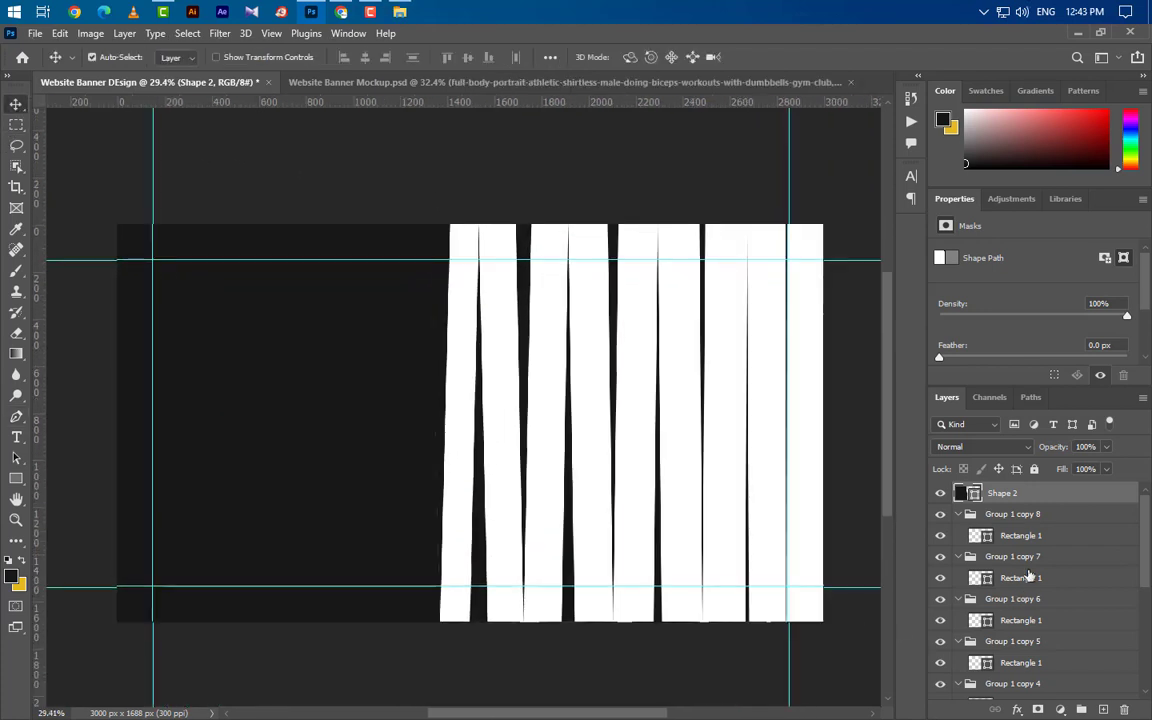
- Collapse all nine bar groups in the layer stack, from Group 1 copy 8 down to Group 1
left_click(1033, 517)
left_click(958, 514)
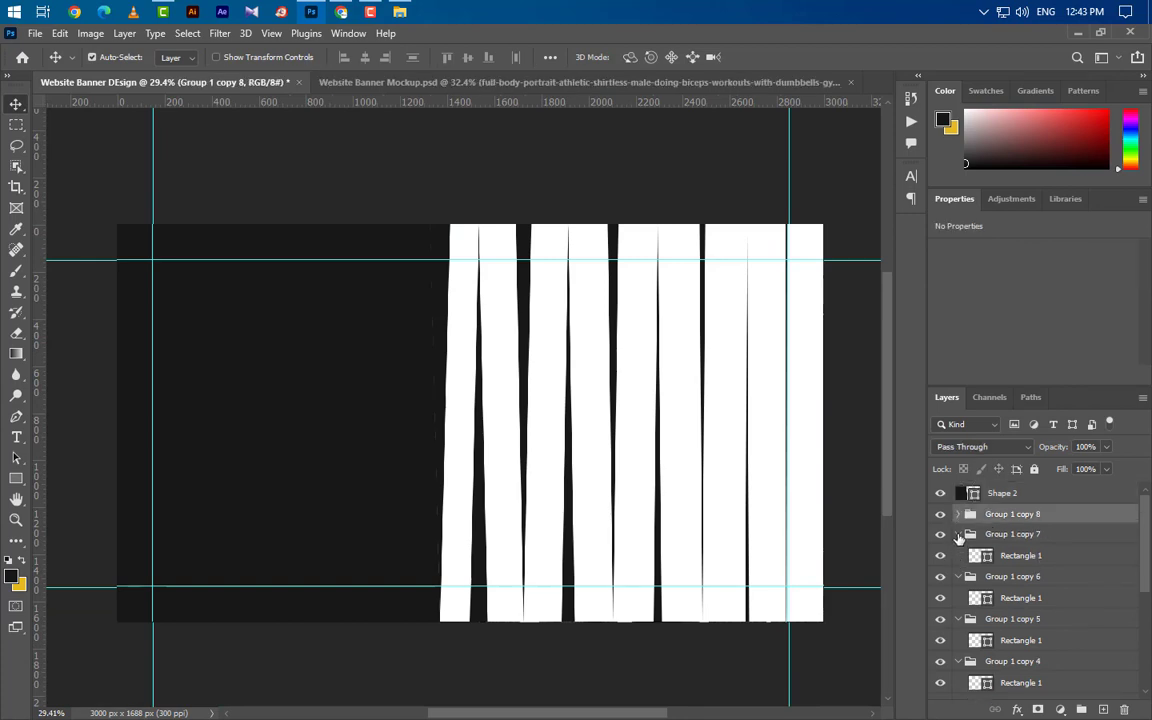
left_click(958, 534)
left_click(958, 554)
left_click(958, 574)
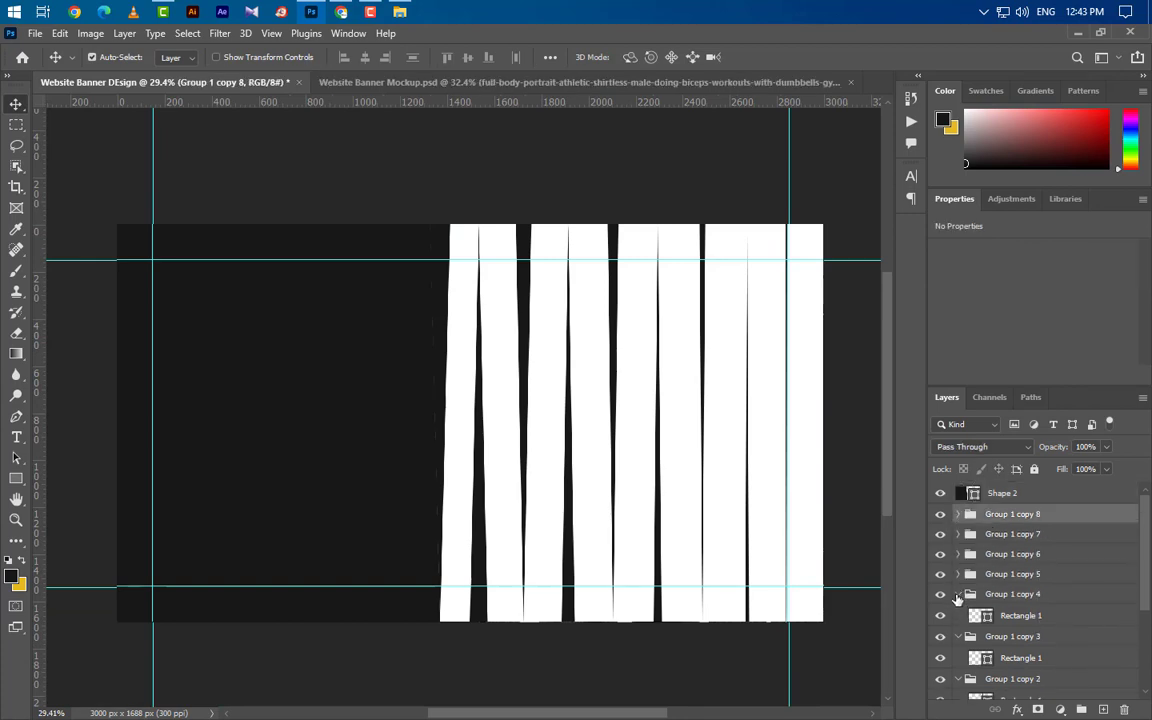
left_click(958, 594)
left_click(958, 614)
left_click(958, 634)
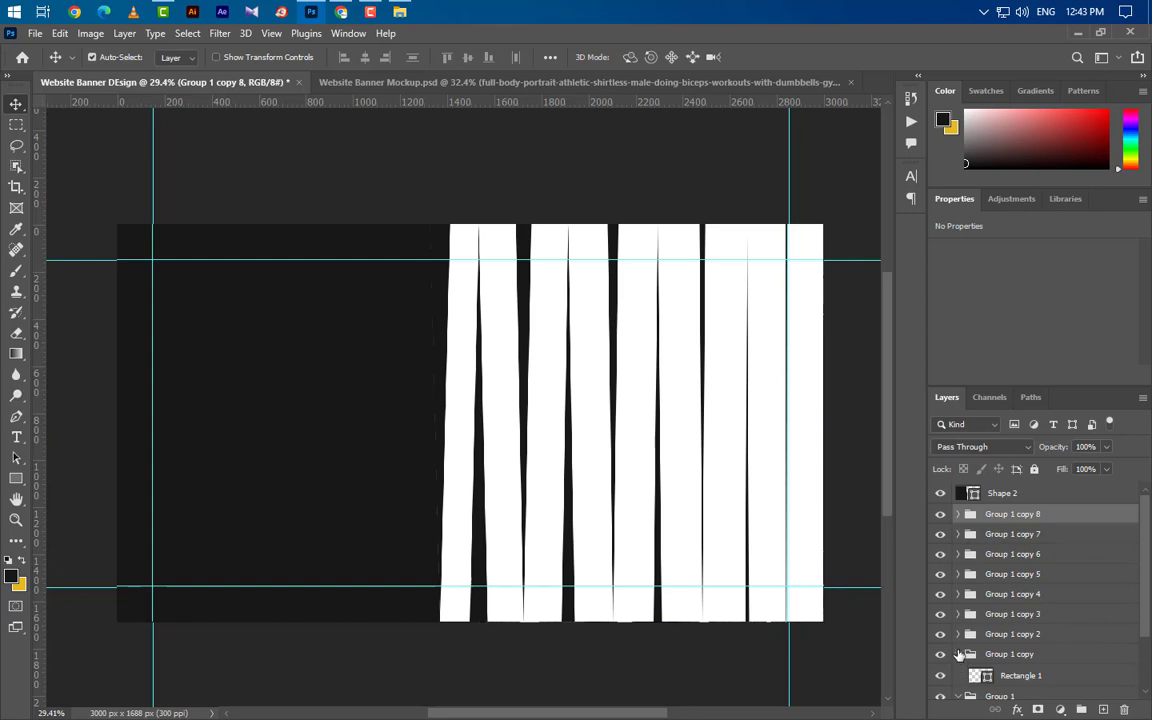
left_click(958, 654)
left_click(958, 675)
- Select all nine bar groups, from Group 1 up to Group 1 copy 8, and put them into one new group
left_click(1045, 667)
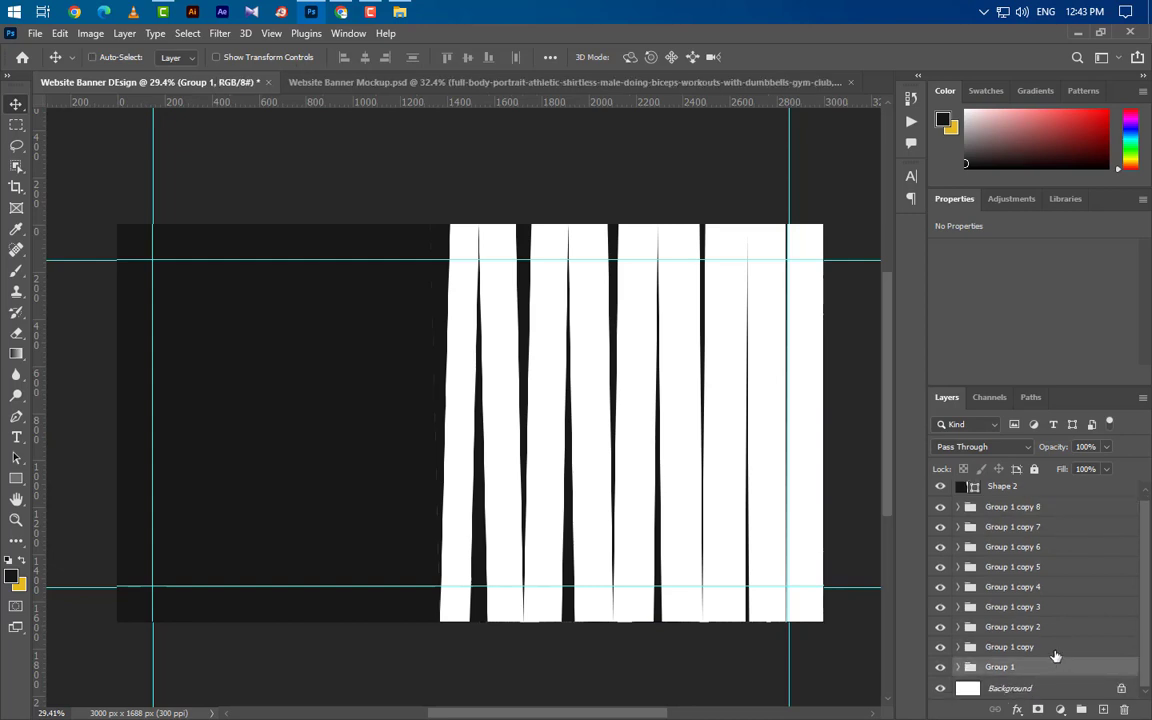
left_click(1050, 647, "shift")
left_click(1045, 627, "shift")
left_click(1043, 607, "shift")
left_click(1047, 587, "shift")
left_click(1048, 567, "shift")
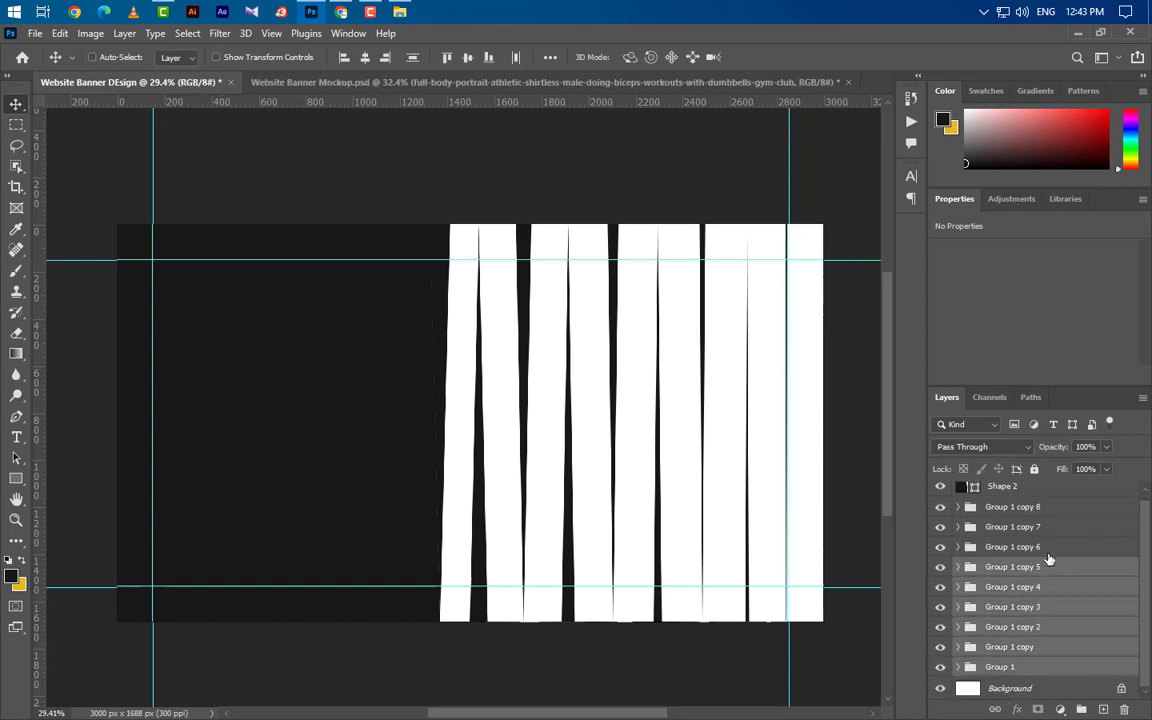
left_click(1047, 547, "shift")
left_click(1046, 527, "shift")
left_click(1044, 508, "shift")
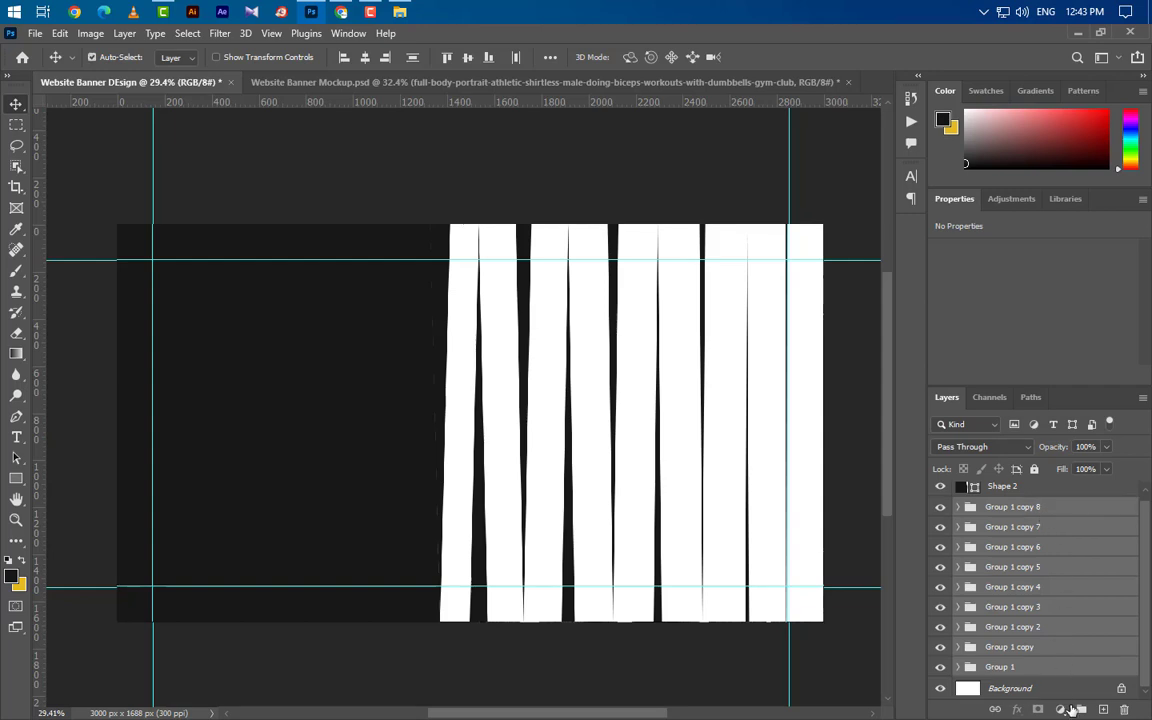
left_click_drag(1081, 709, 1081, 708)
- Place the Man image from the Downloads folder directly above the Background layer, moved right to fill the spiked half of the canvas
left_click(1064, 546)
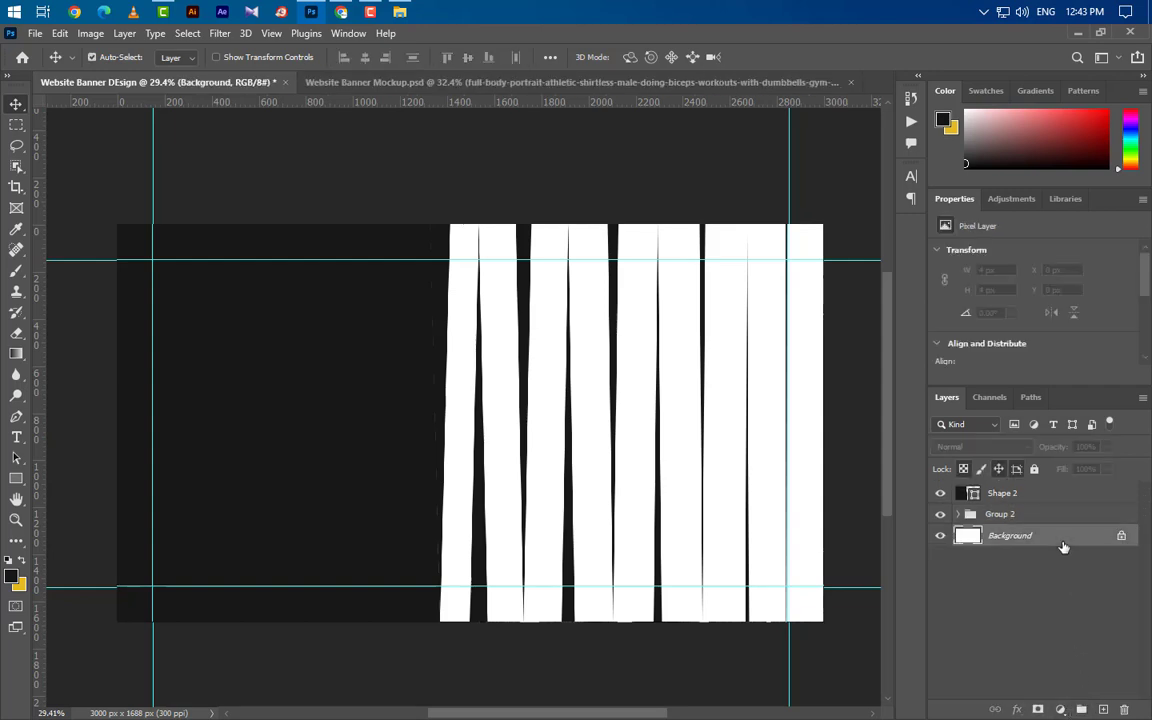
left_click(1078, 35)
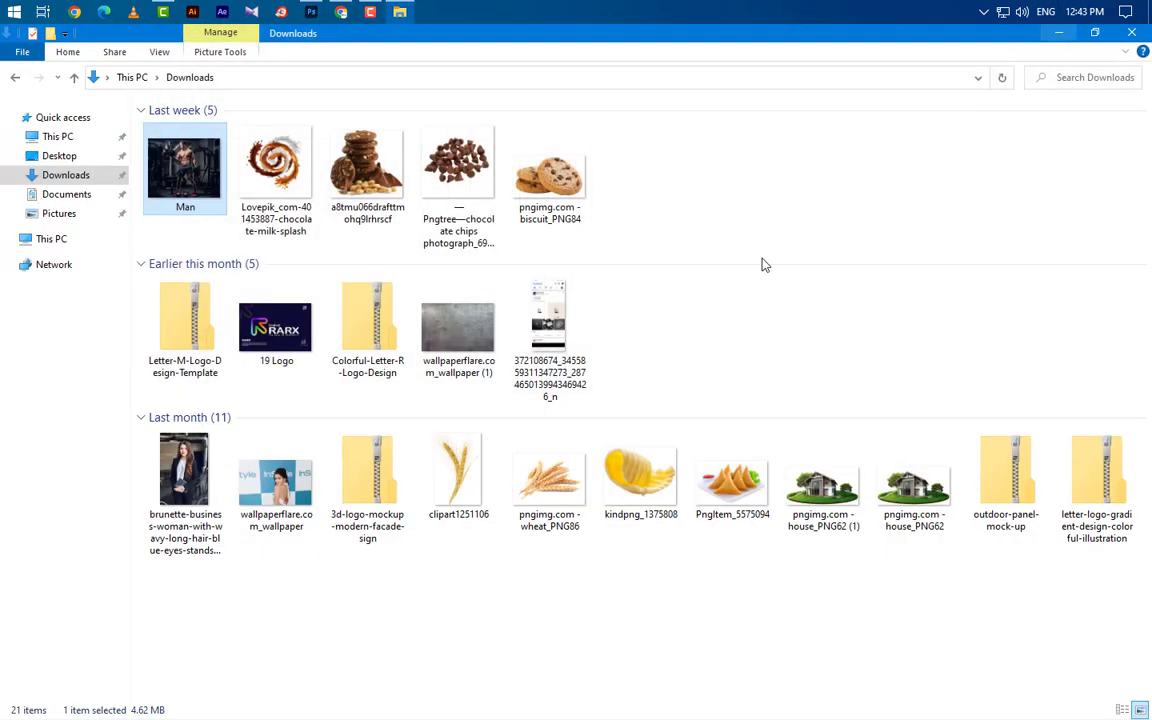
left_click_drag(172, 176, 584, 478)
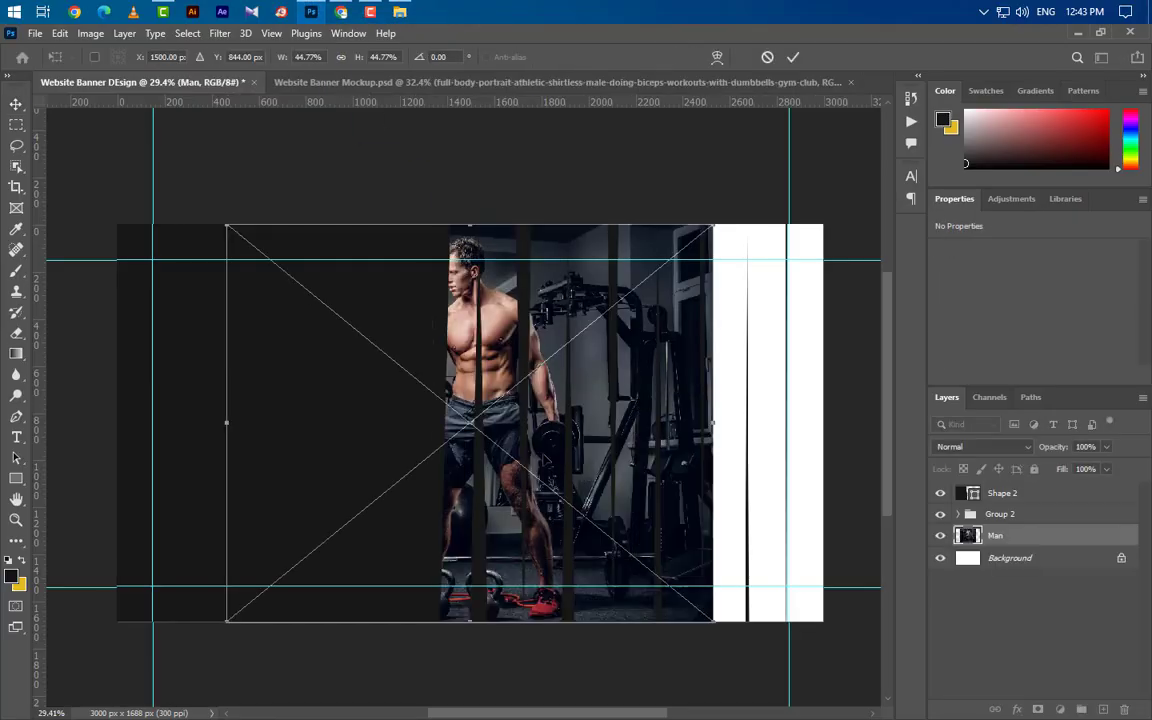
left_click_drag(472, 430, 620, 430)
left_click(791, 58)
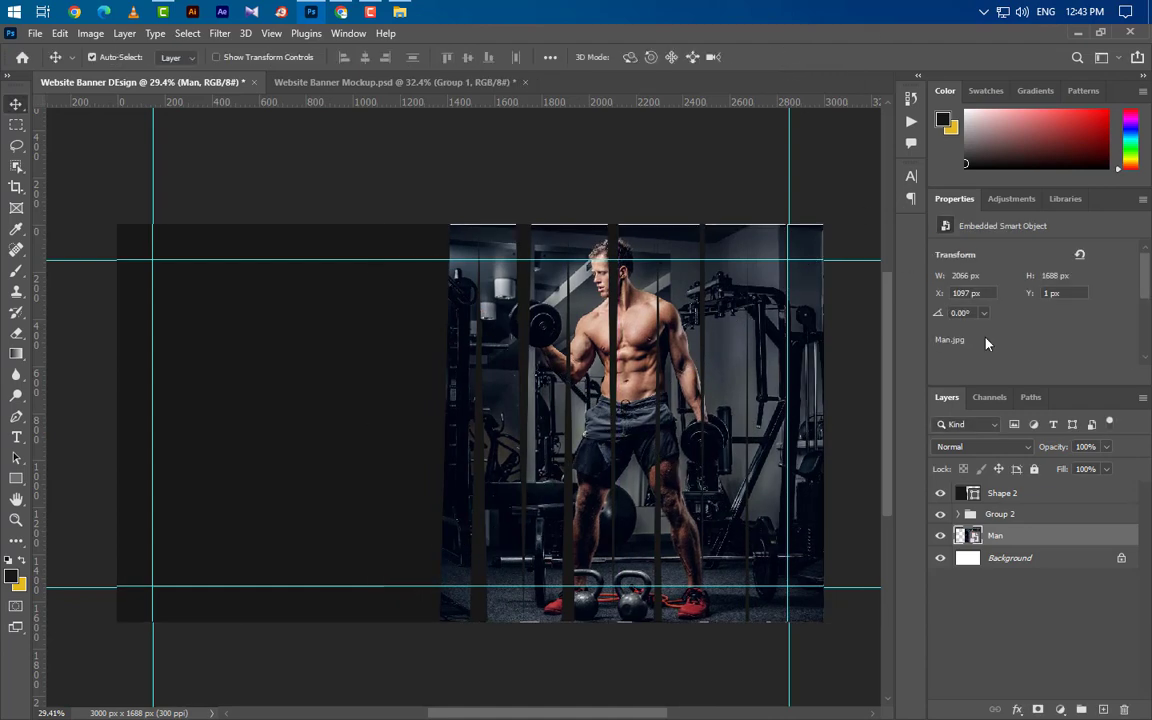
- Give Group 2 a white (ffffff) Color Overlay and set the group's opacity to 65%
left_click(1068, 514)
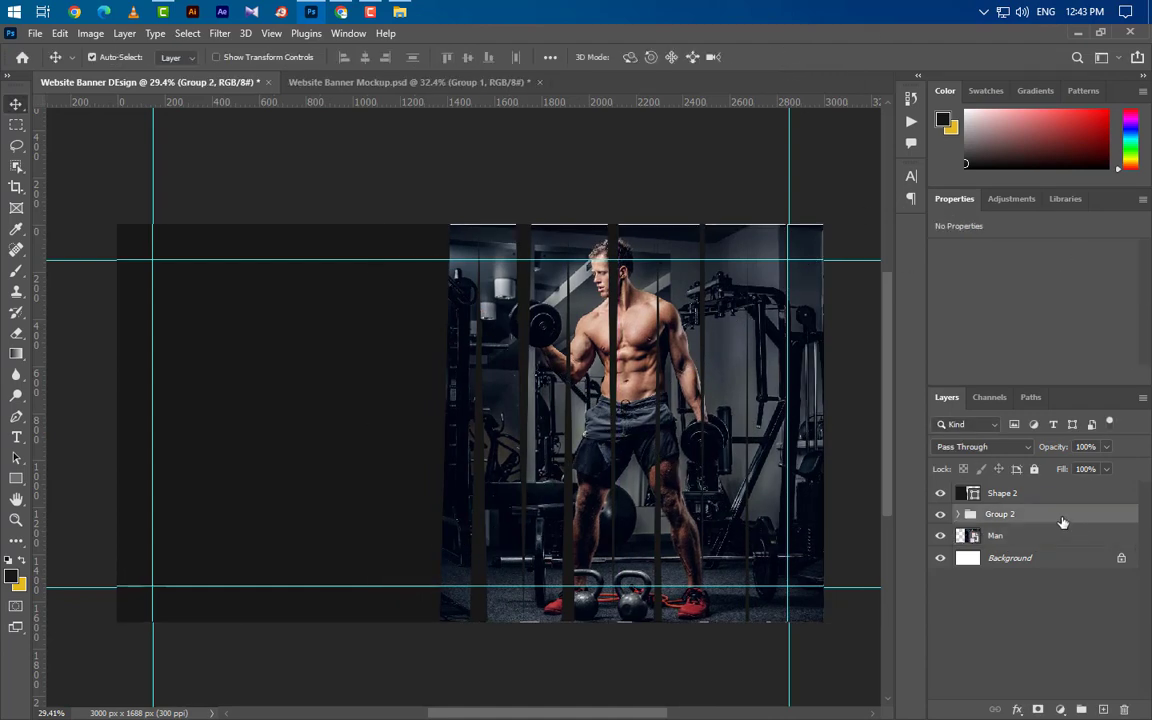
double_click(1063, 522)
left_click(529, 548)
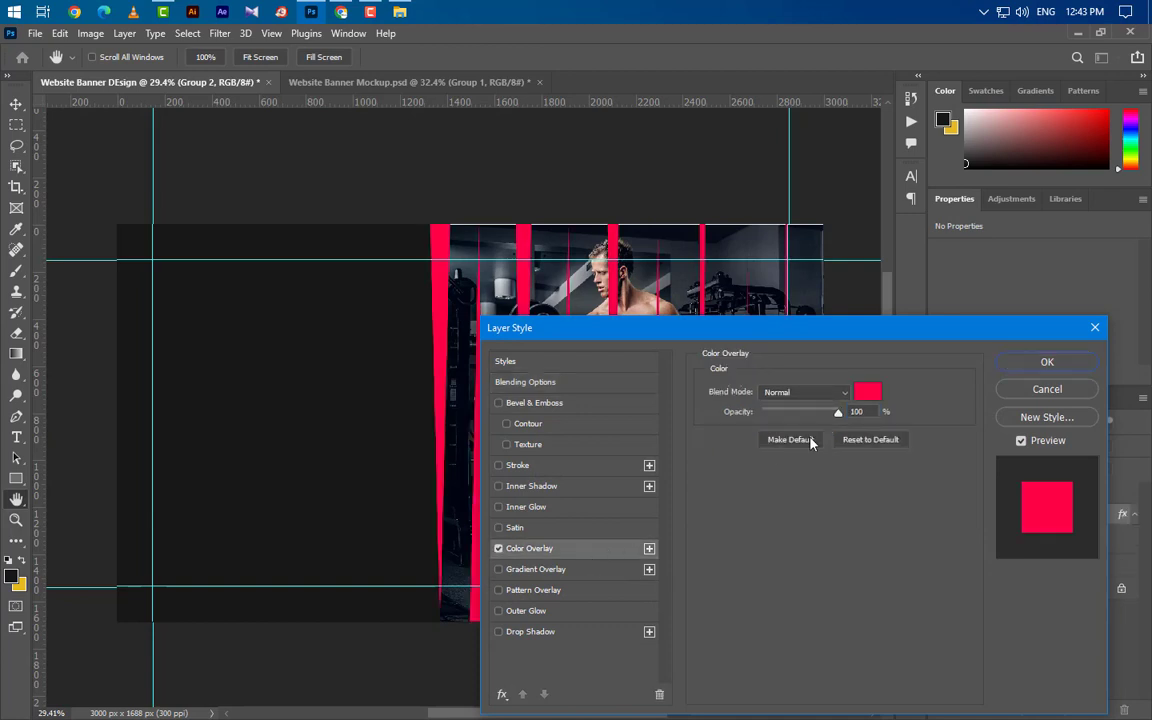
left_click(868, 398)
left_click(668, 444)
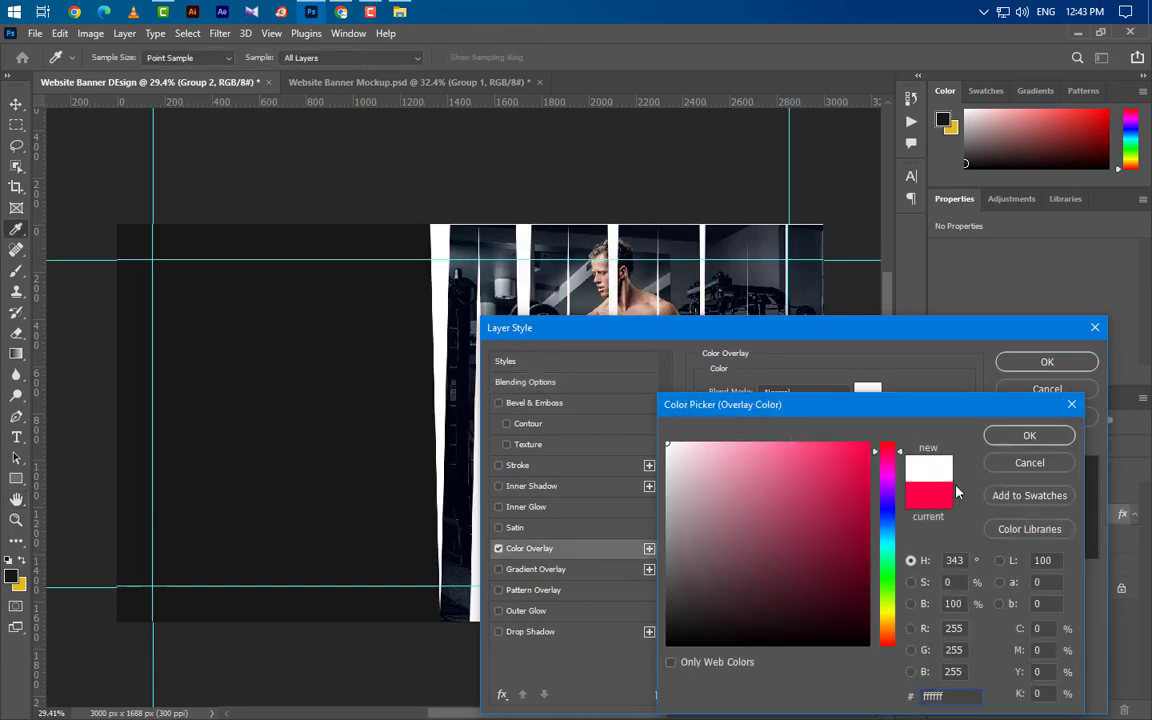
left_click(1055, 440)
left_click(1056, 361)
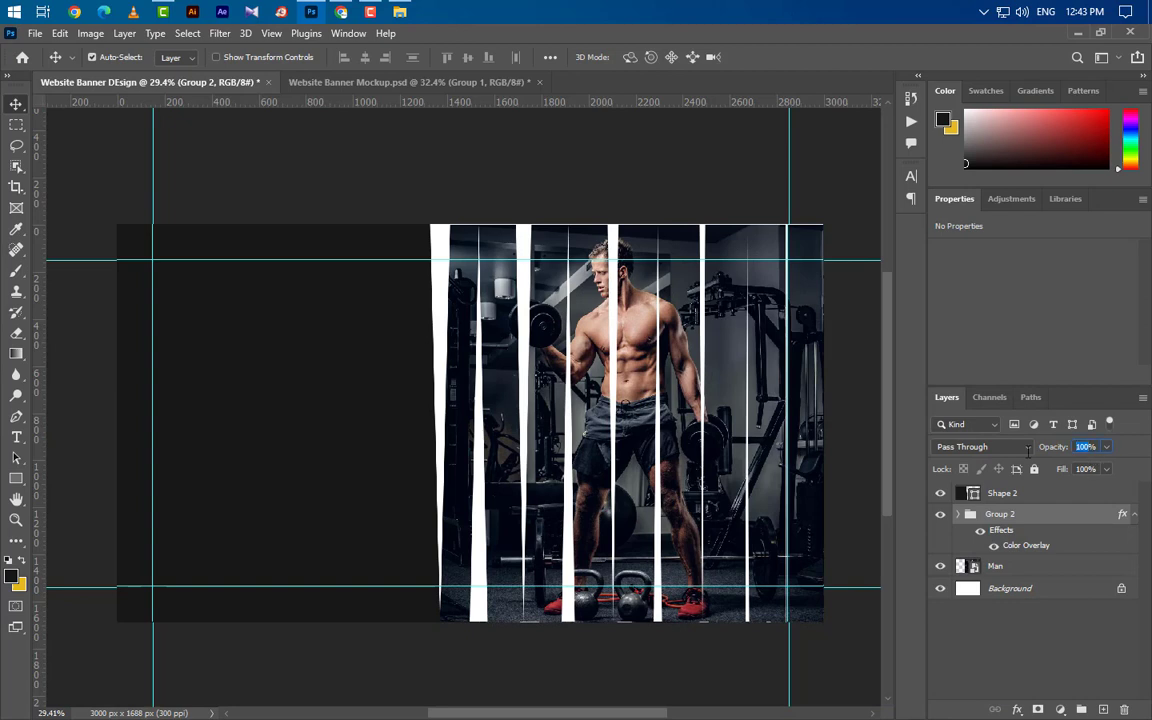
type("65")
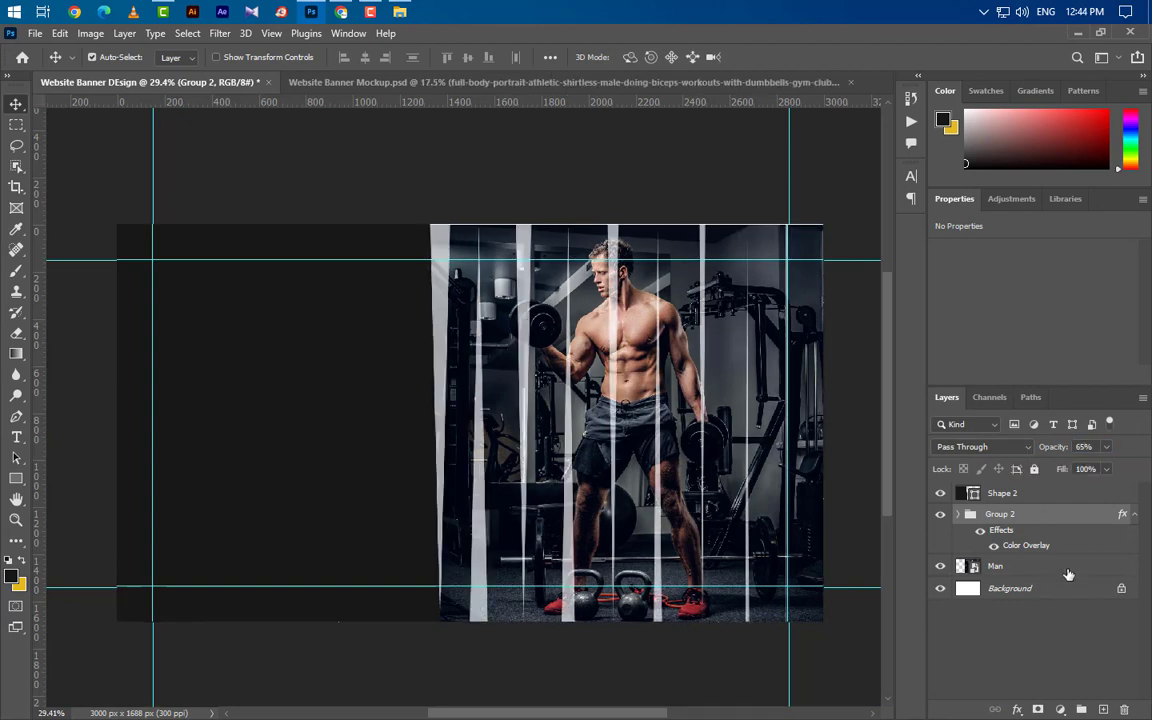
- Duplicate the Man layer and move the copy to the top of the layer stack, above Shape 2
left_click(1068, 572)
left_click_drag(1091, 575, 1103, 710)
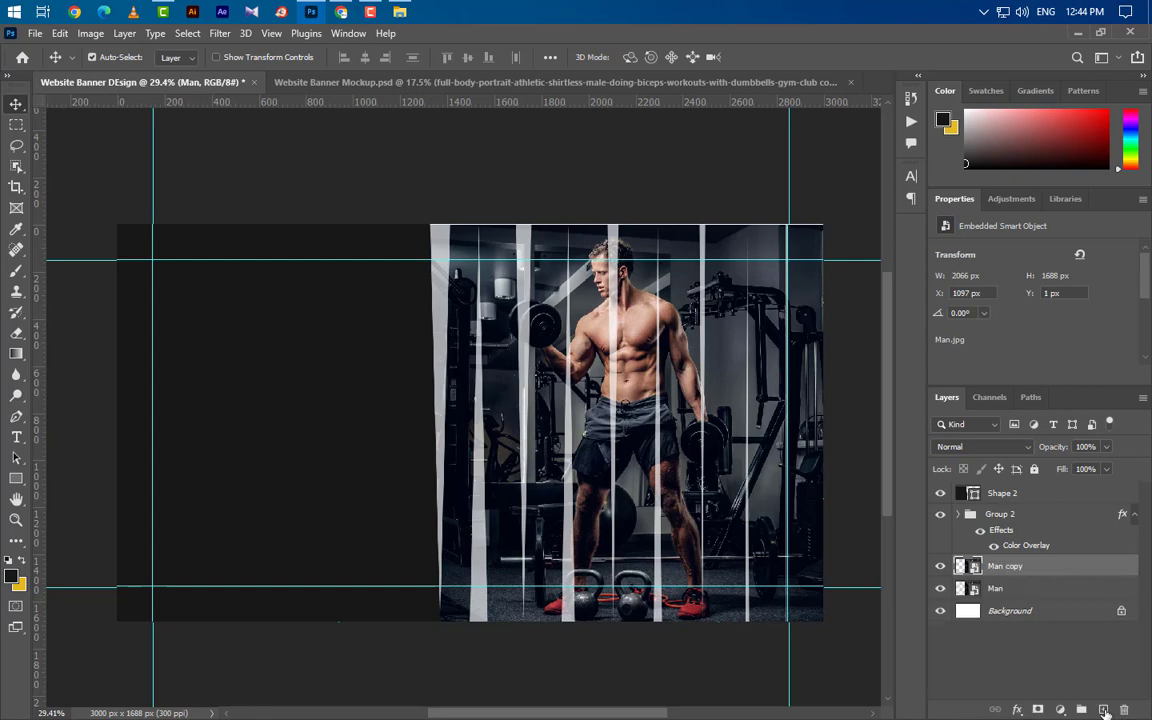
left_click_drag(1055, 566, 1088, 484)
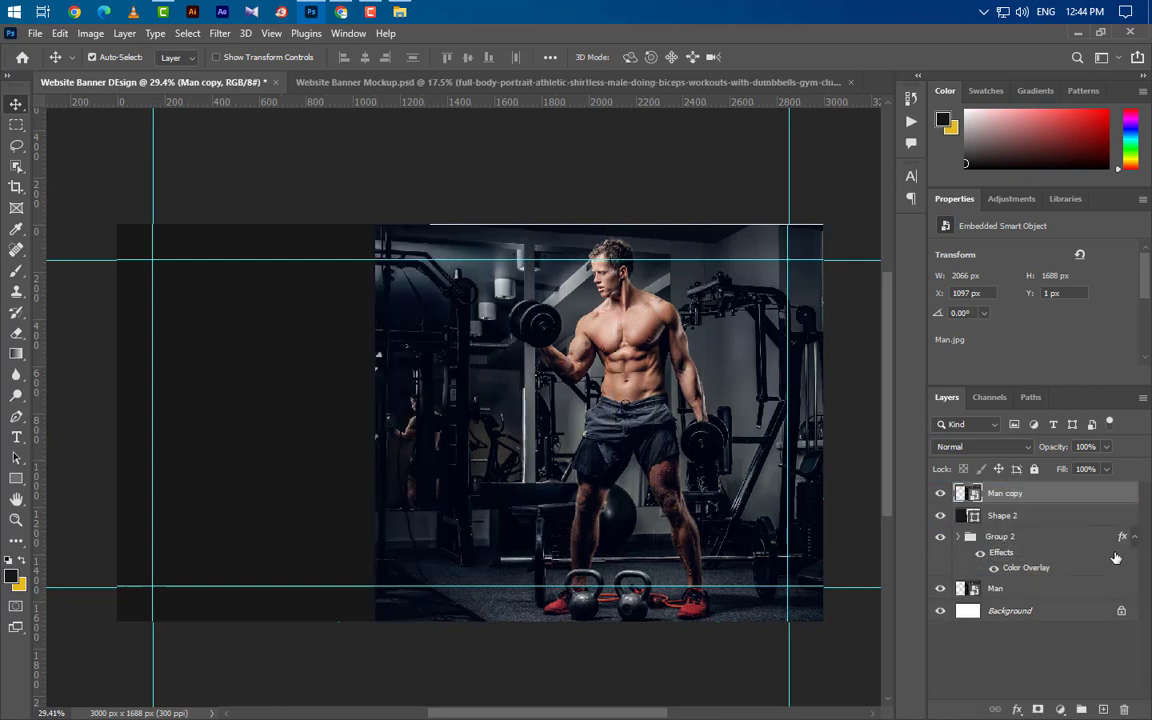
- Scale the Man copy to 70.81% so it spans the whole canvas from its left edge, and clip it to Shape 2
scroll(752, 446, "down", 3)
key("ctrl+t")
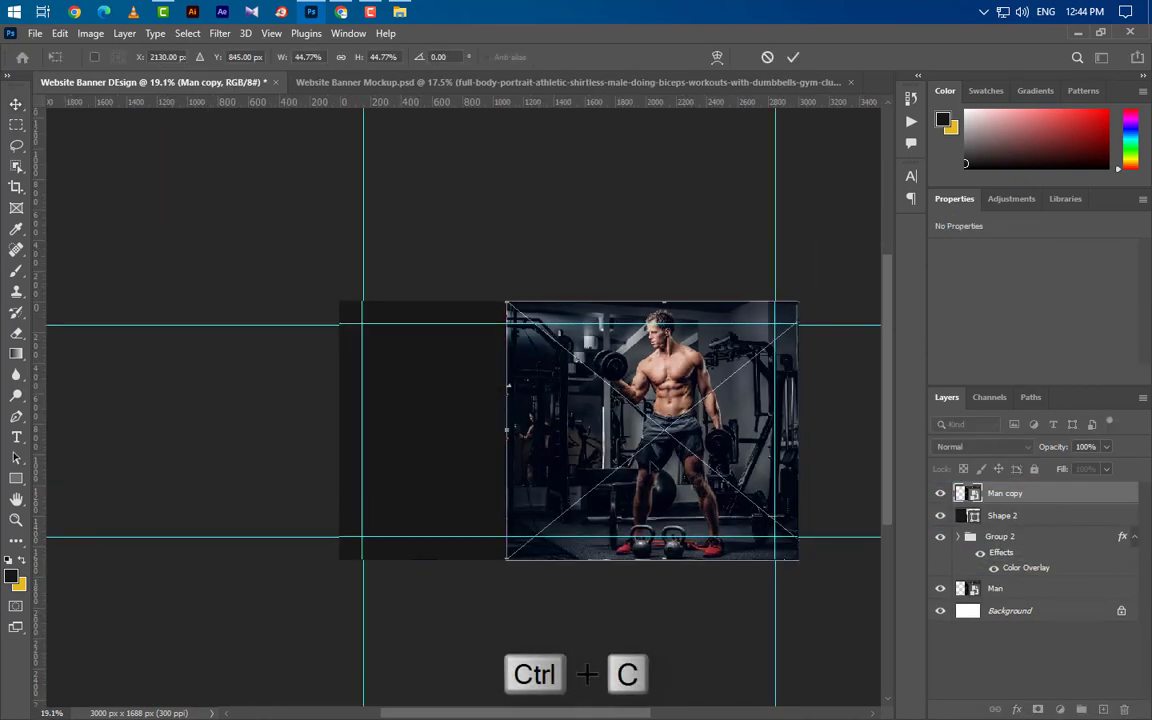
left_click_drag(455, 432, 339, 432)
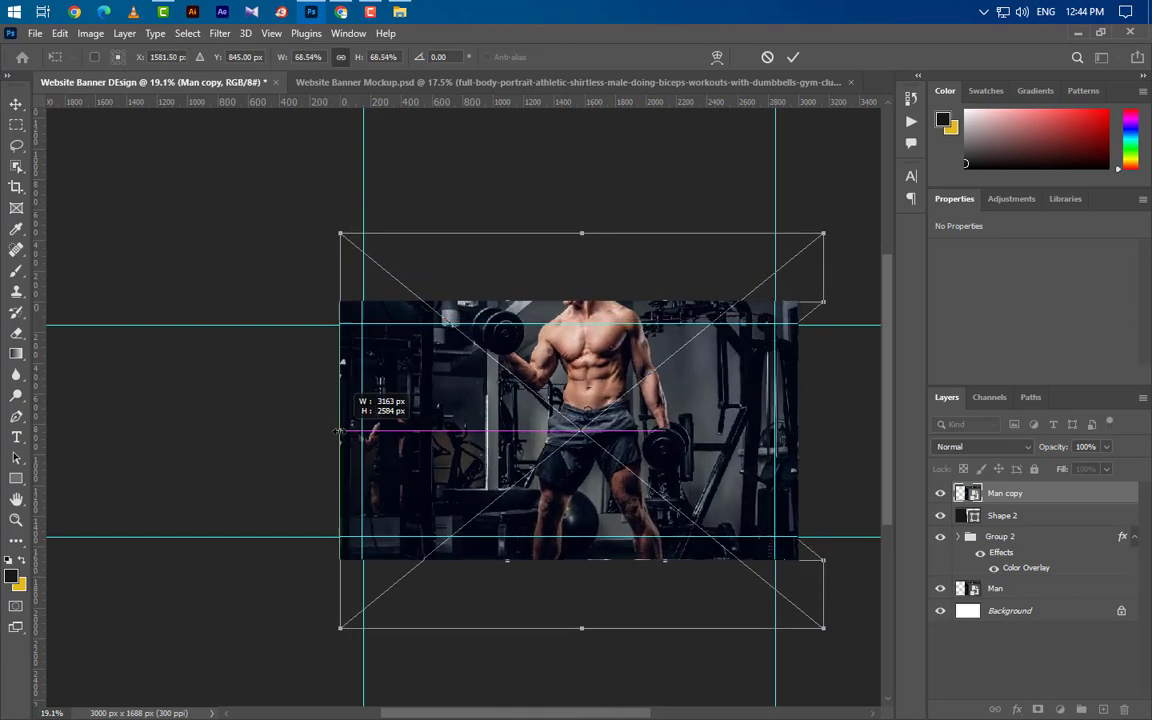
scroll(851, 445, "up", 1)
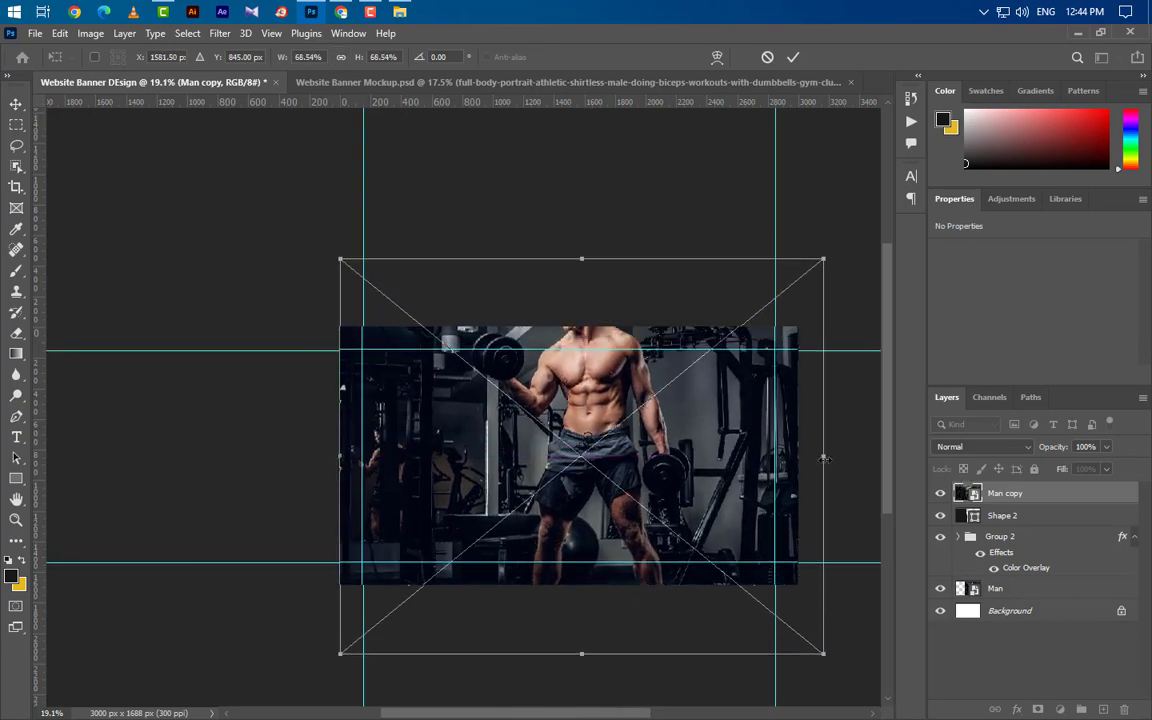
left_click_drag(823, 458, 839, 457)
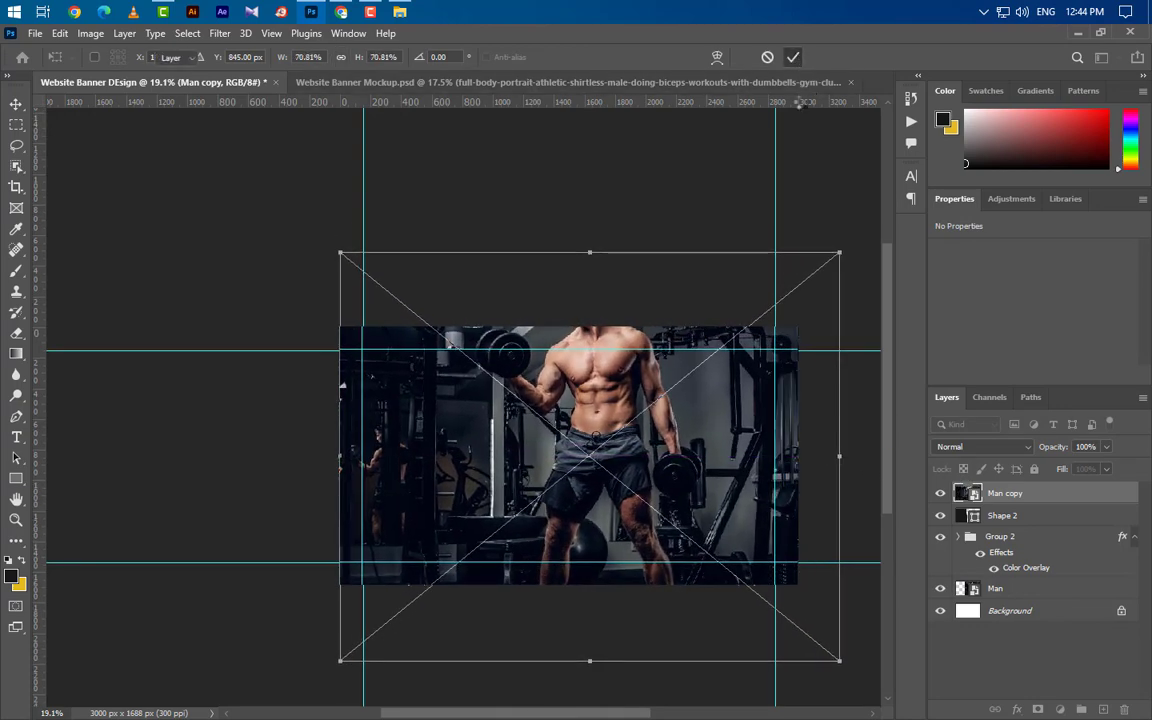
left_click(792, 57)
right_click(1072, 496)
left_click(959, 409)
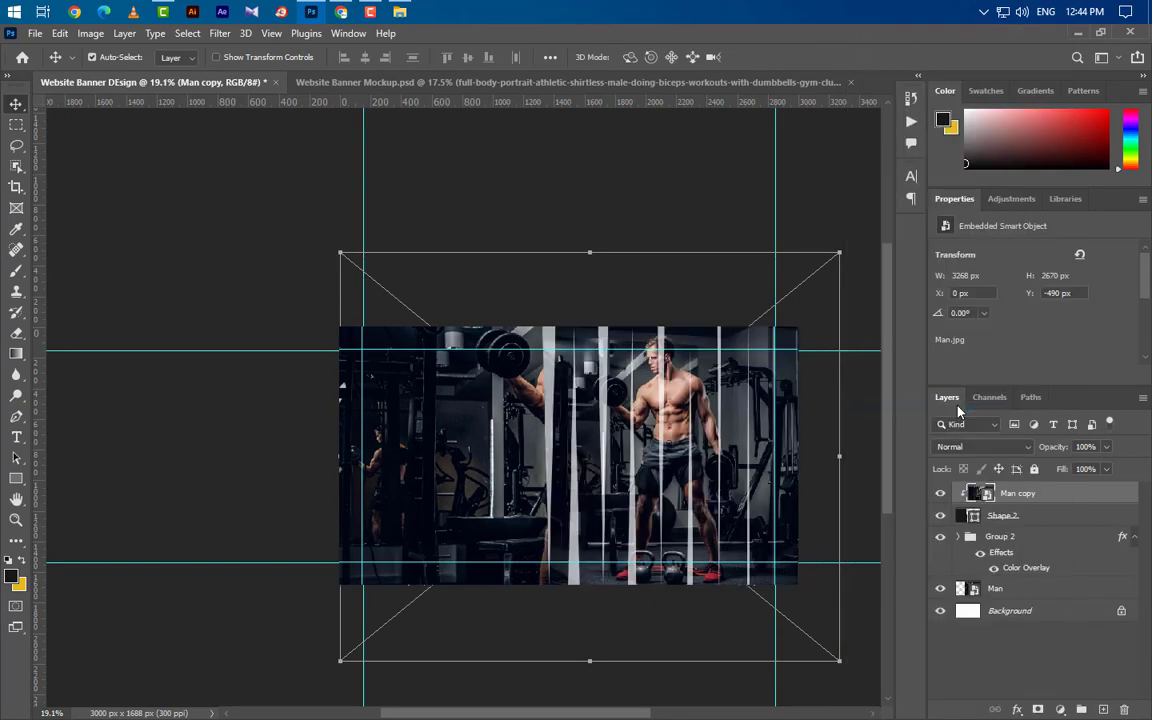
- Nudge Shape 2 and the spike group, Group 2, together slightly to the right
left_click(1040, 515)
scroll(655, 490, "up", 4)
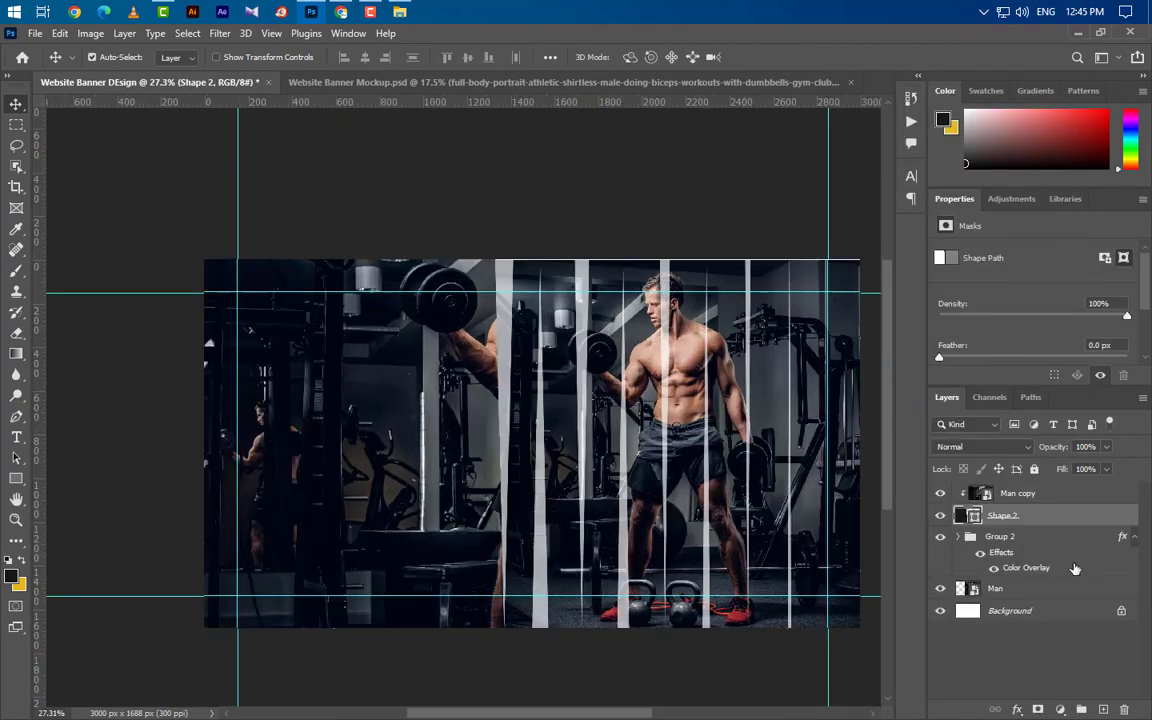
left_click(1027, 541, "ctrl")
key("ctrl+Right")
key("ctrl+Right")
key("ctrl+Right")
key("ctrl+Right")
key("ctrl+Right")
key("ctrl+Right")
key("ctrl+Right")
key("ctrl+Right")
key("ctrl+Right")
key("ctrl+Right")
key("ctrl+Right")
key("ctrl+Right")
key("ctrl+Right")
key("ctrl+Right")
key("ctrl+Right")
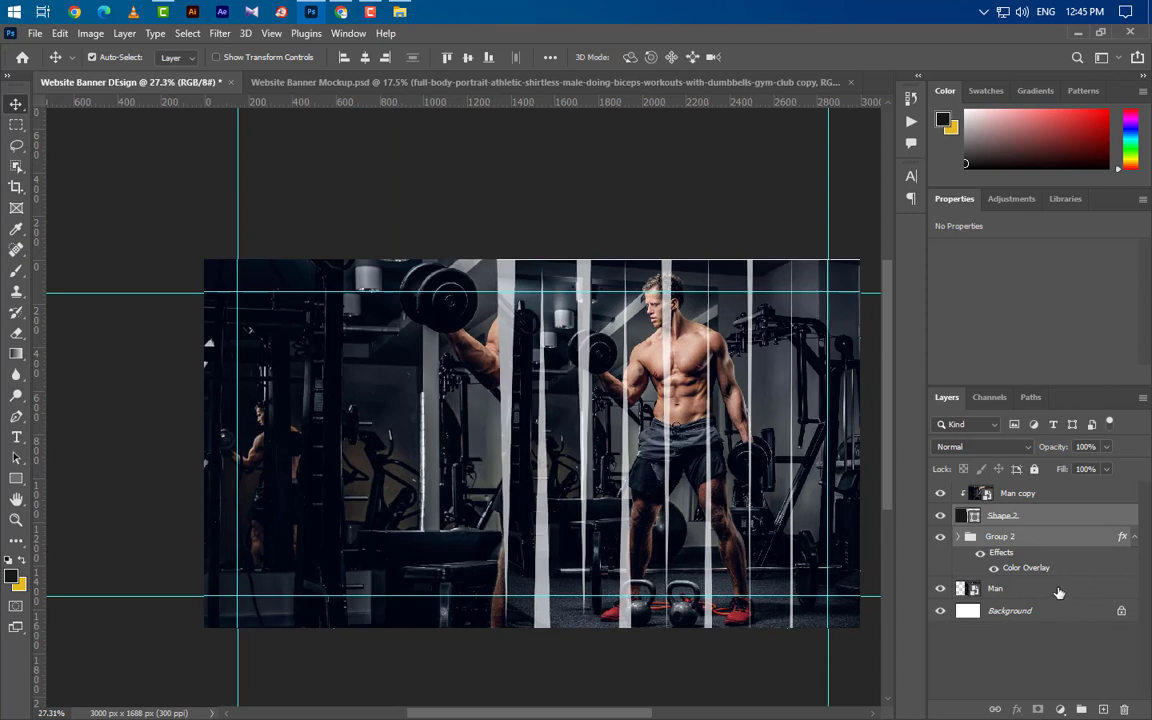
key("Right")
key("Right")
key("Right")
key("Right")
key("Right")
key("Right")
key("Right")
key("Right")
key("Right")
key("Right")
key("Right")
key("Right")
key("Right")
key("Right")
key("Right")
key("Right")
key("Right")
key("Right")
key("Right")
key("Right")
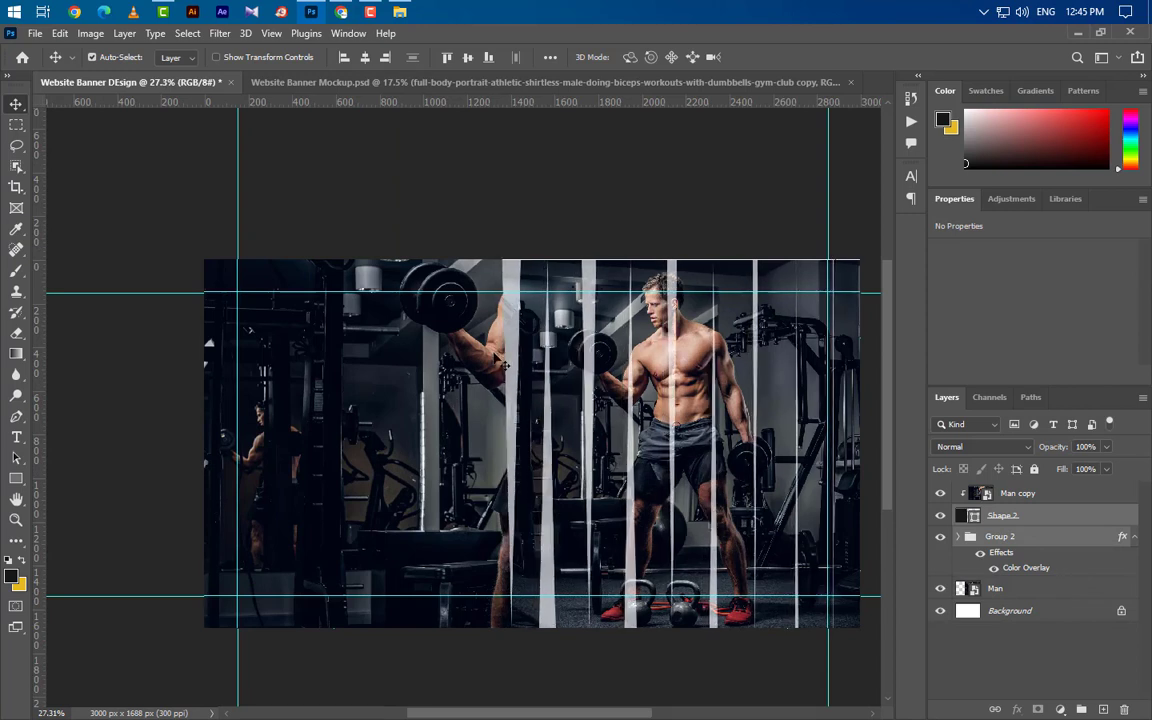
- Nudge the clipped Man copy image left to X -24 px
left_click(481, 350)
key("Left")
key("Left")
key("Left")
key("Left")
key("Left")
key("Left")
key("Left")
key("Left")
key("Left")
key("Left")
key("Left")
key("Left")
key("Left")
key("Left")
key("Left")
key("Left")
key("Left")
key("Left")
key("Left")
key("Left")
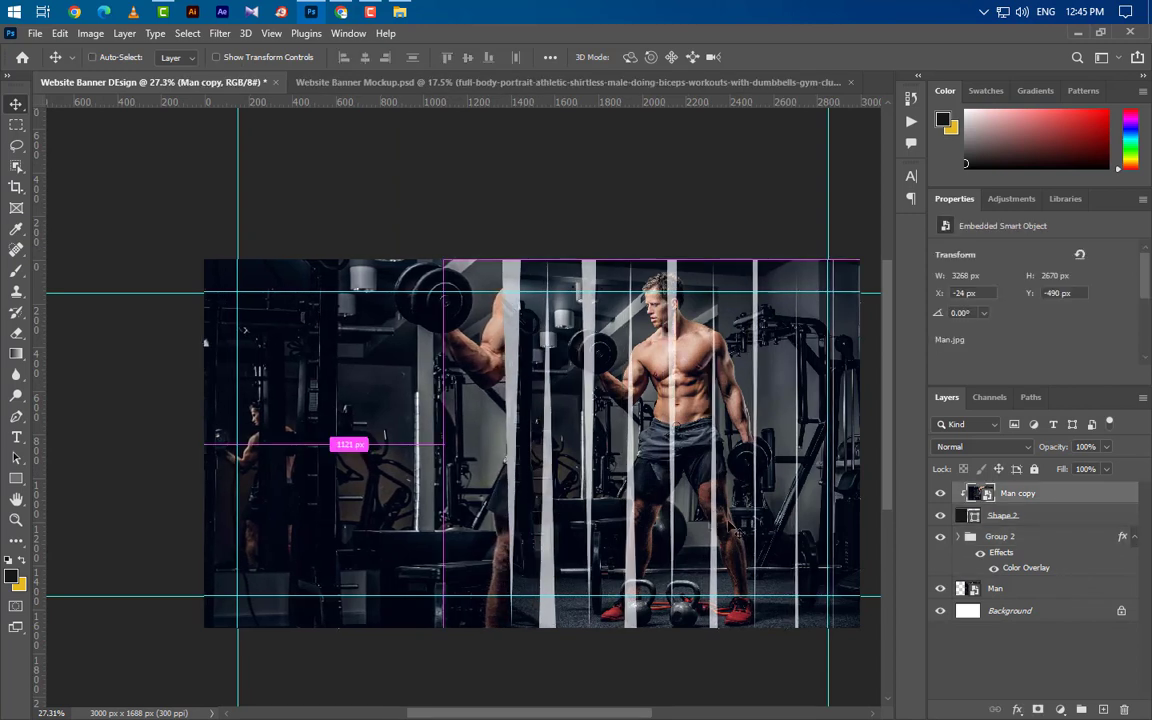
- Scale the Man copy down to 63.90%, keeping its left edge in place, and apply the transform
key("ctrl+t")
key("ctrl+0")
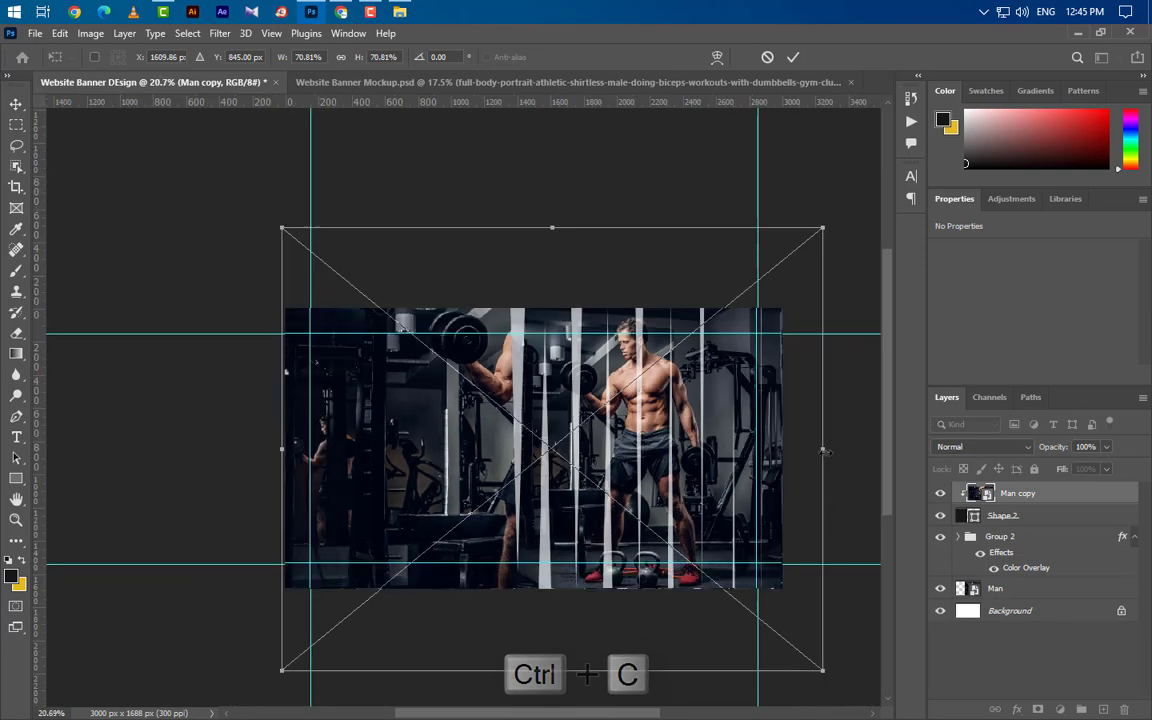
left_click_drag(823, 451, 771, 449)
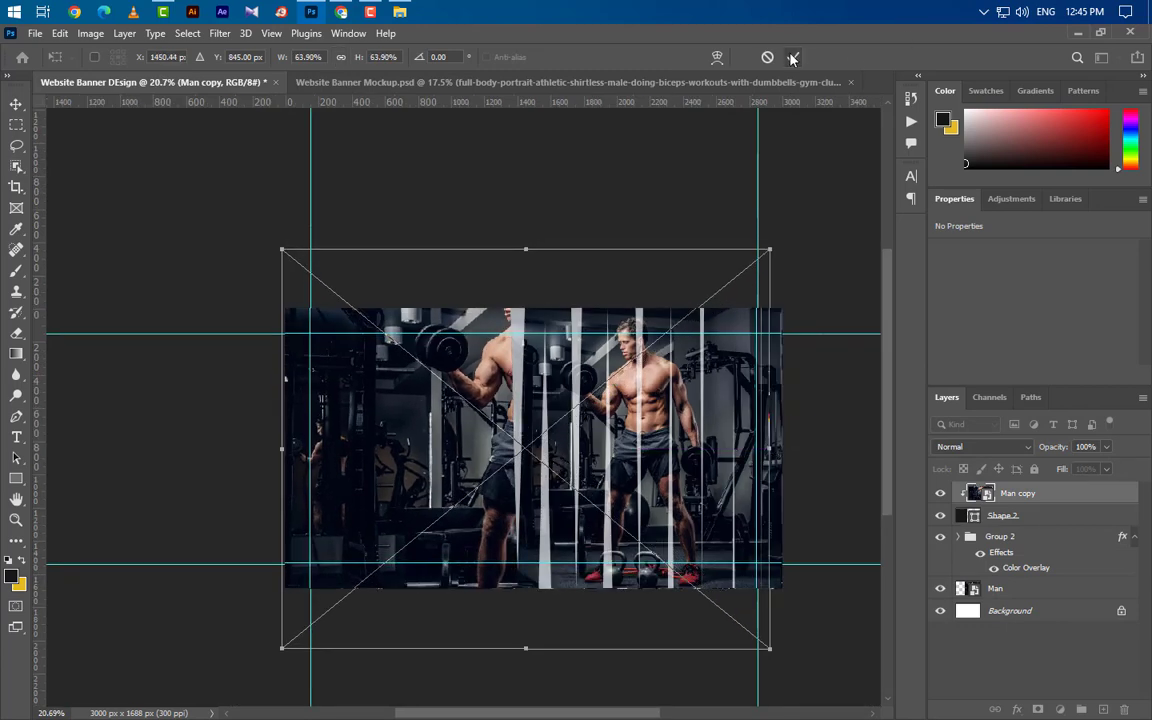
key("Return")
- Set the Man copy layer's blend mode to Color Dodge and its opacity to 50%
key("ctrl+0")
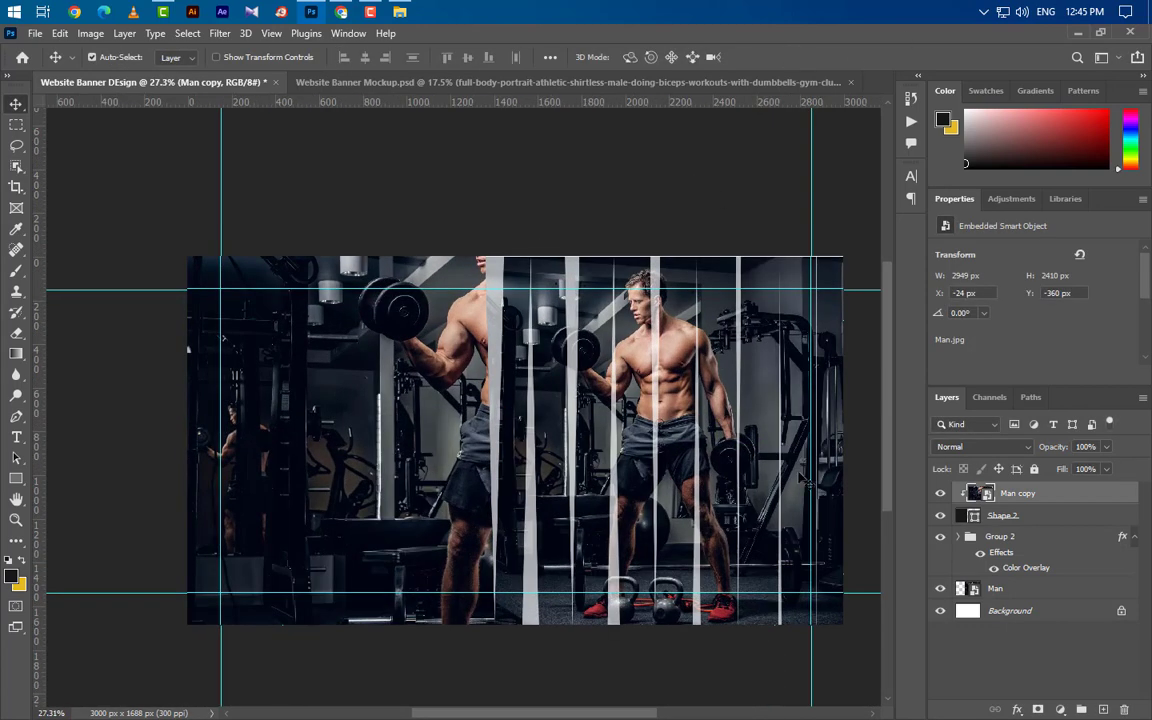
left_click(1002, 450)
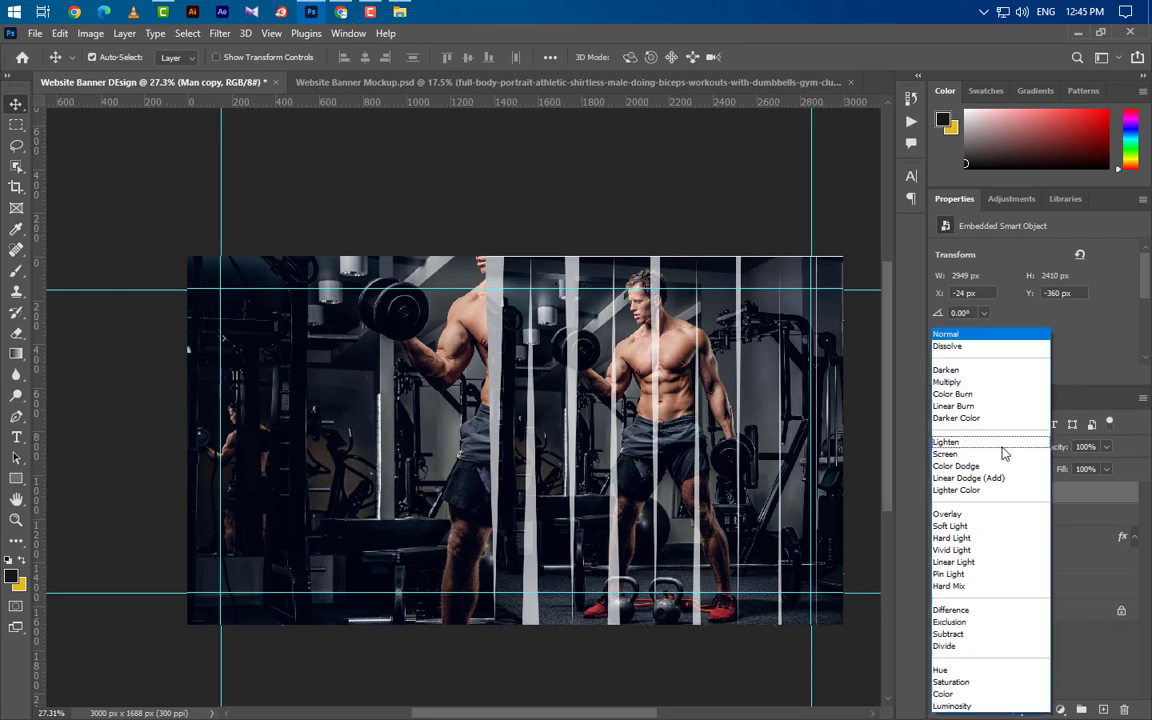
left_click(997, 468)
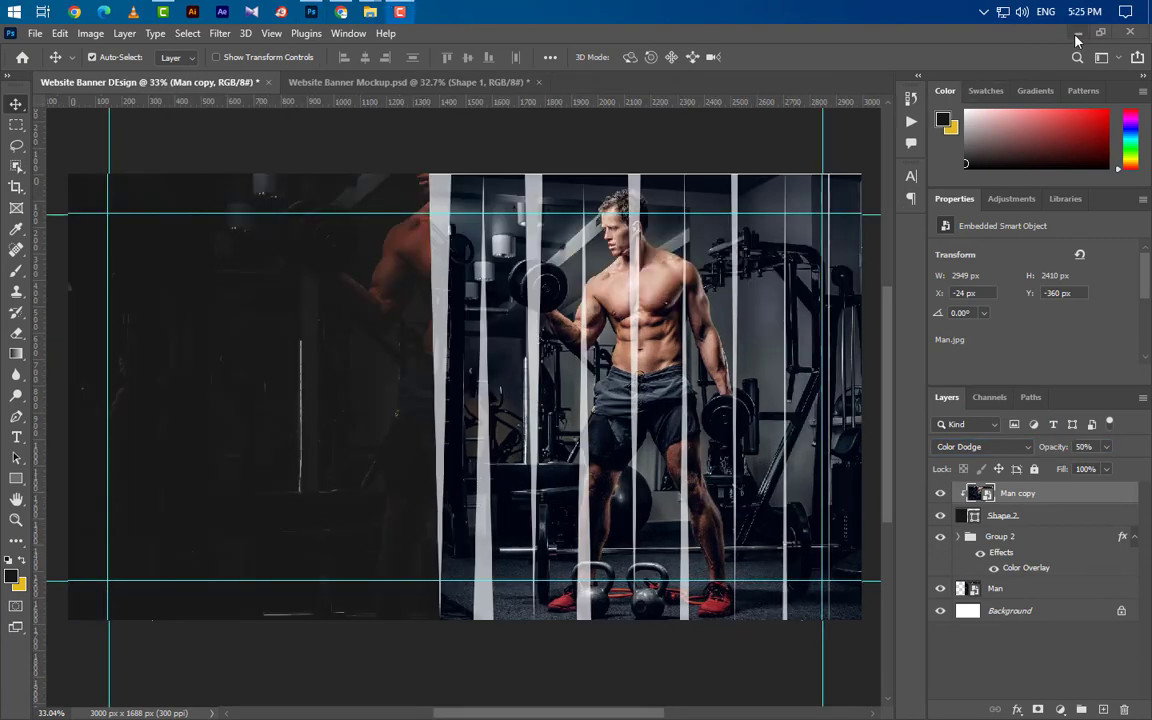
- Place the logo-GraphicsFamily W image, scaled to 4.04%, against the upper-left guide corner at X 150 px, Y 150 px
left_click(1077, 34)
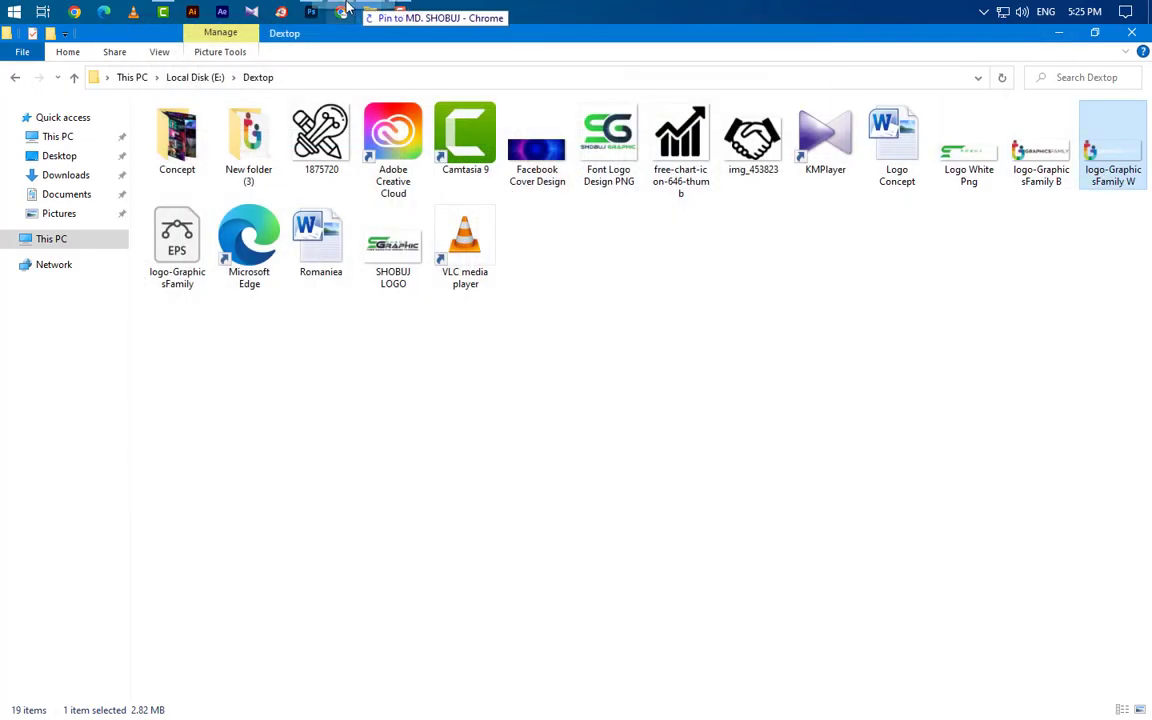
left_click_drag(347, 8, 362, 371)
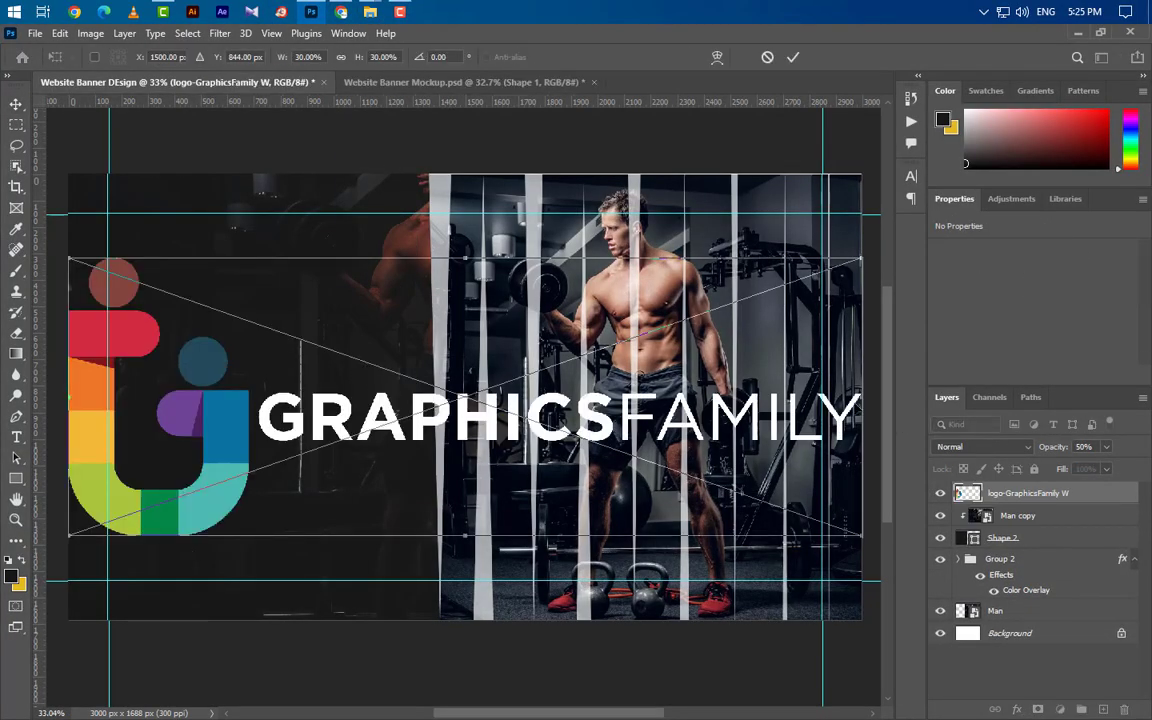
left_click_drag(861, 397, 300, 397)
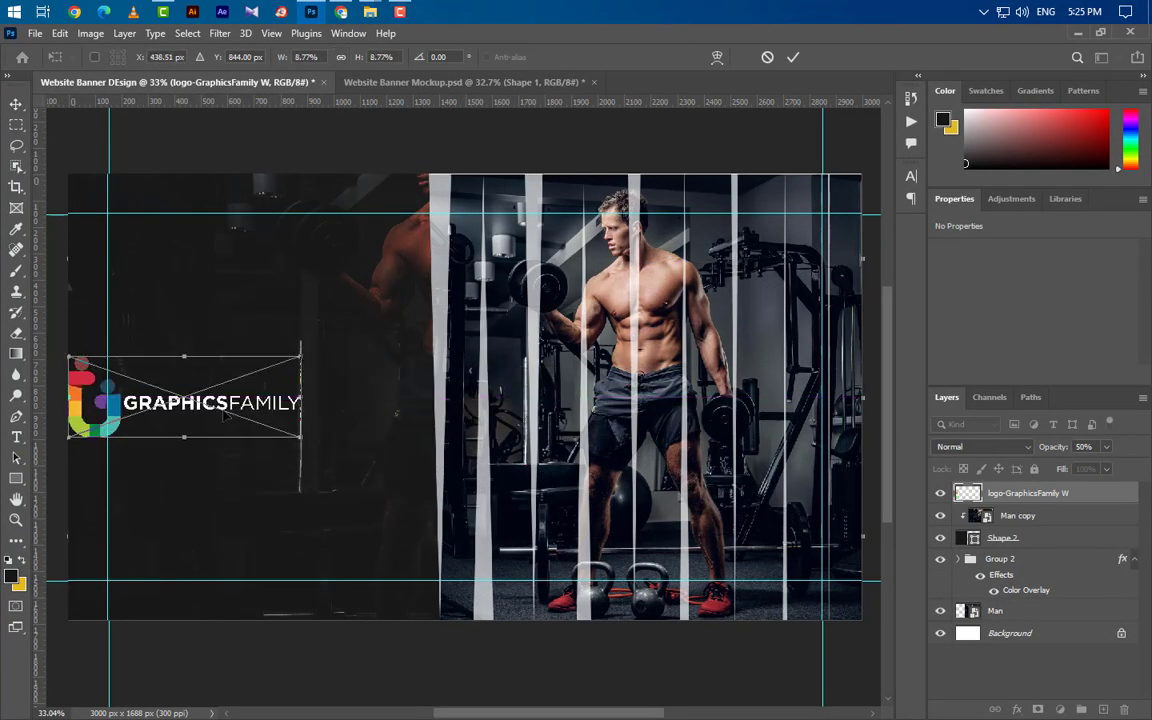
left_click_drag(225, 417, 264, 270)
left_click_drag(340, 295, 215, 250)
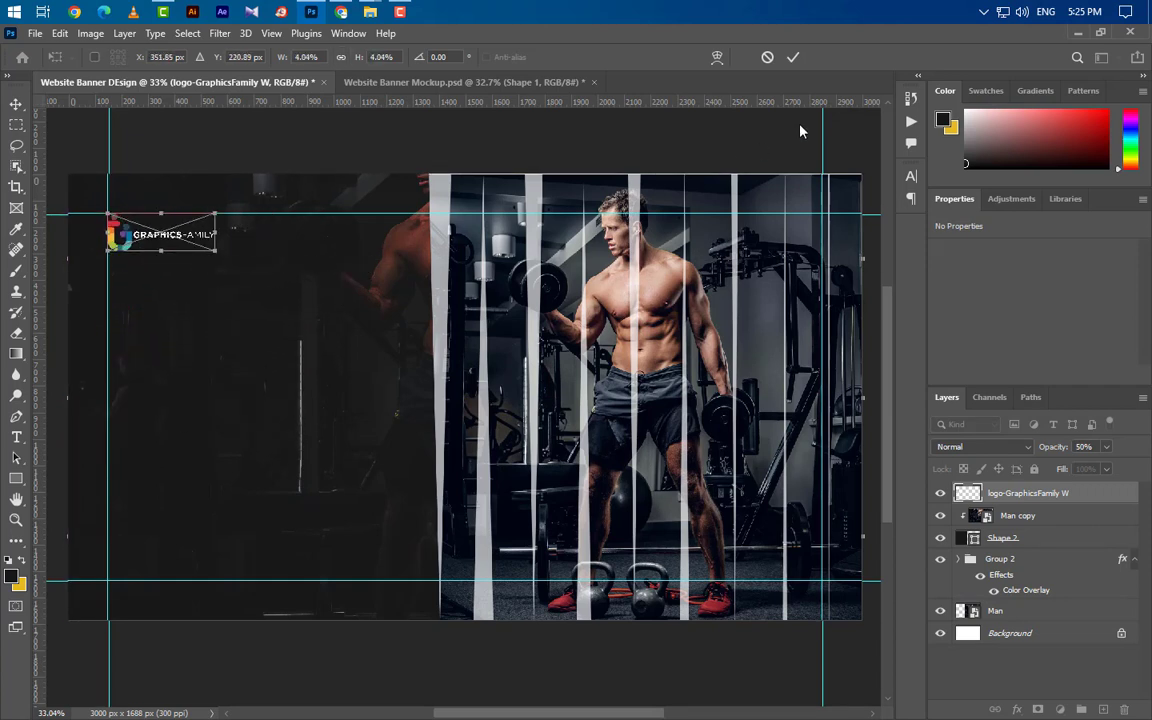
left_click(792, 60)
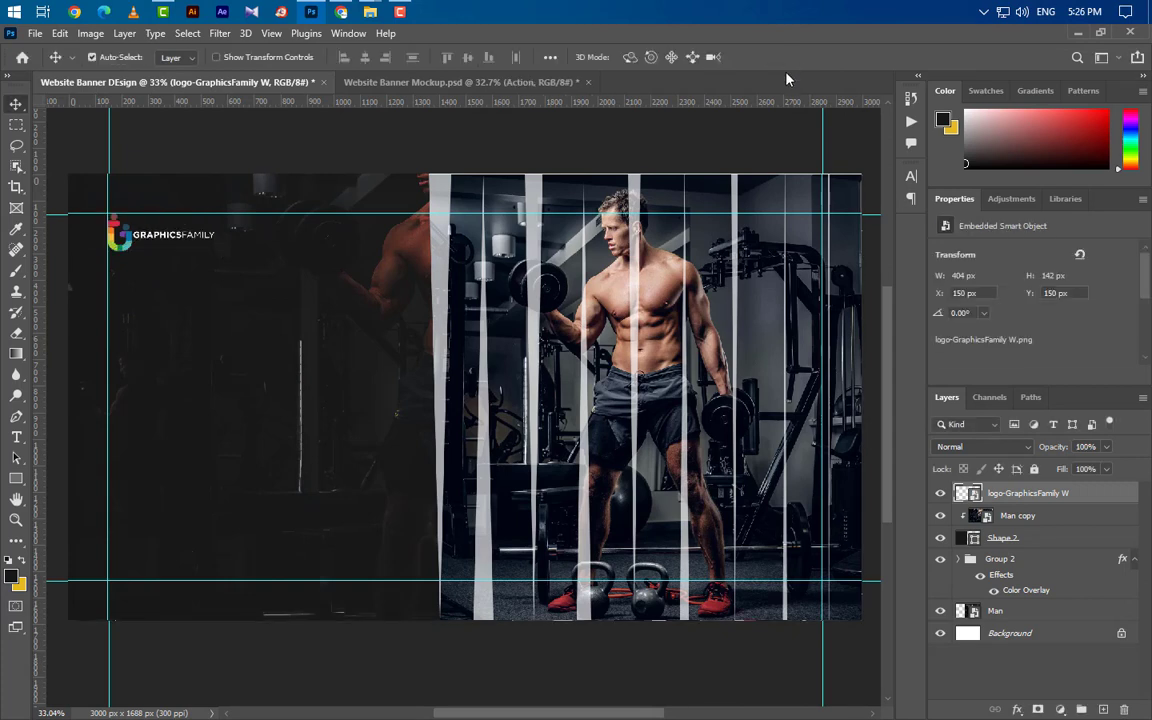
- Add the text Action in Poppins Bold on the dark panel and set its size to 82 pt
left_click(20, 439)
left_click(139, 412)
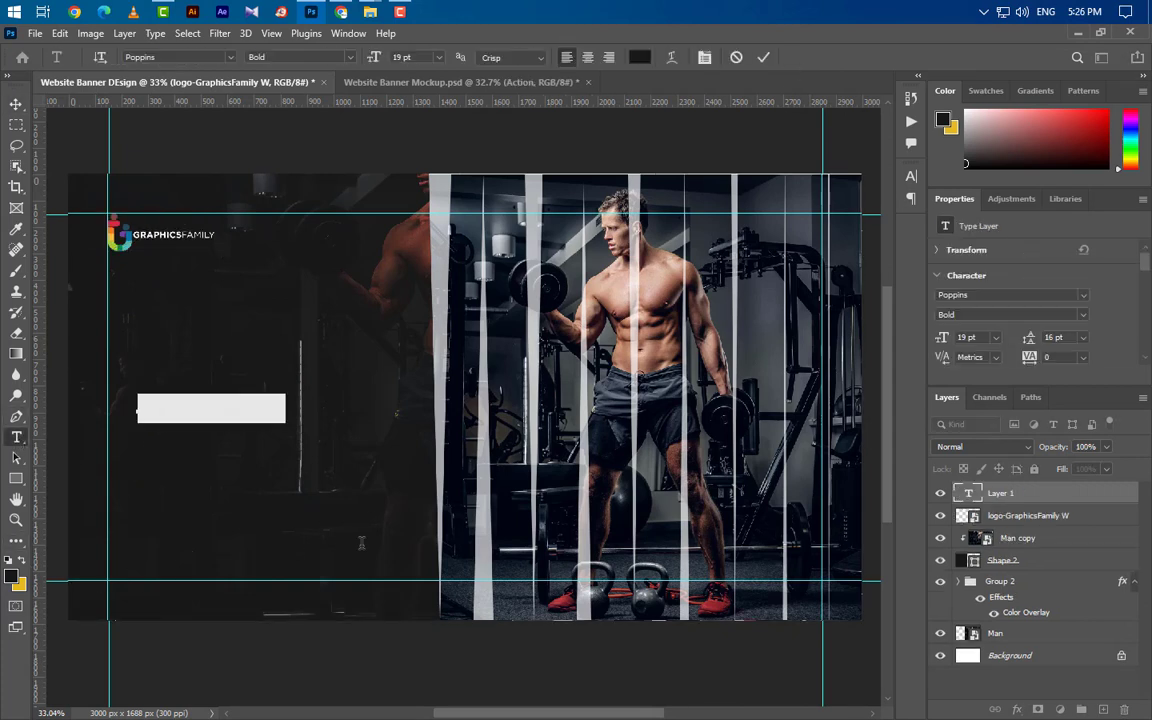
key("BackSpace")
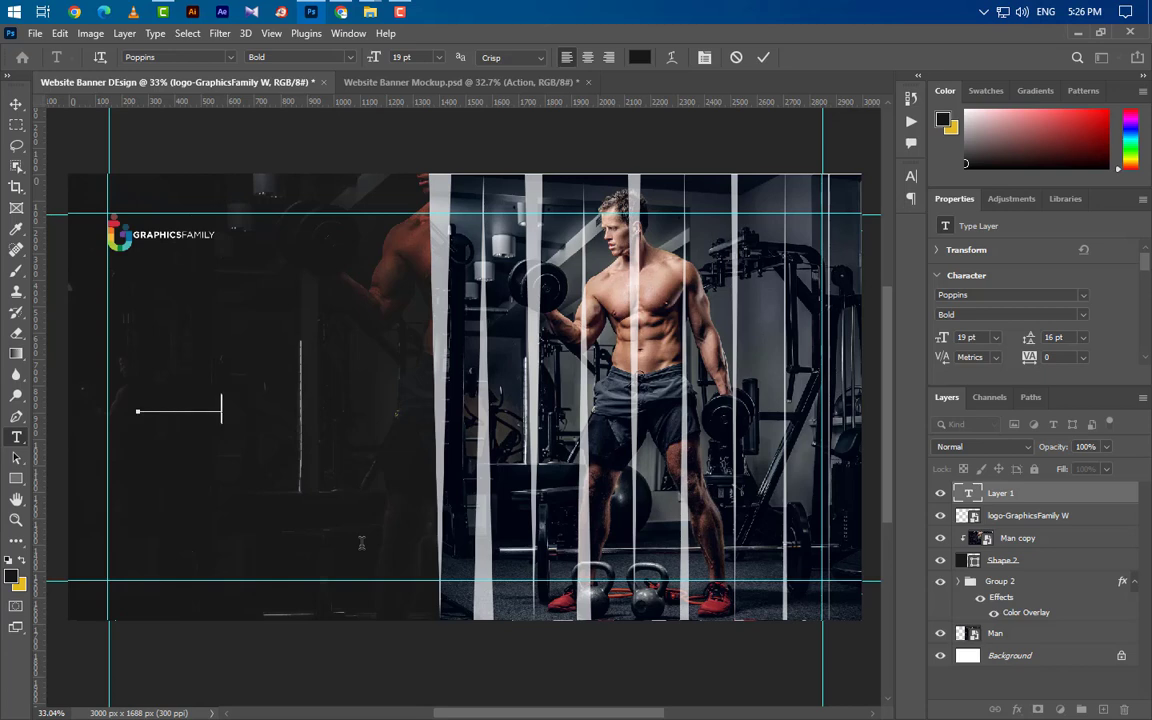
left_click(760, 58)
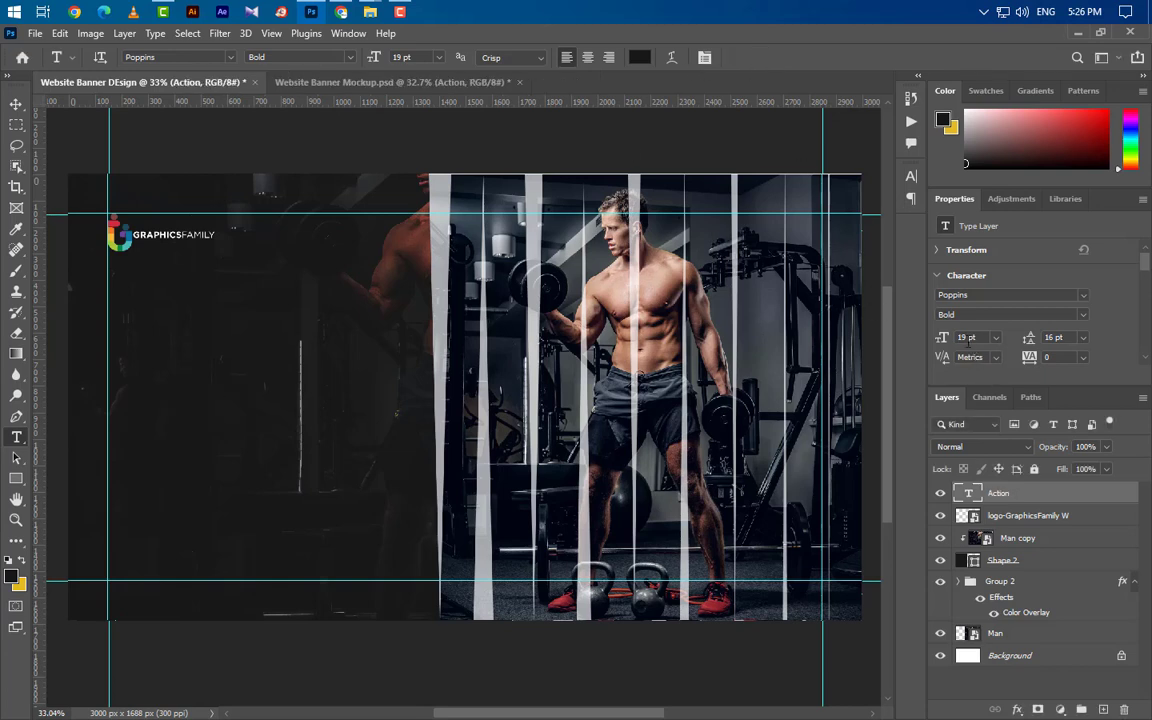
type("82")
key("Return")
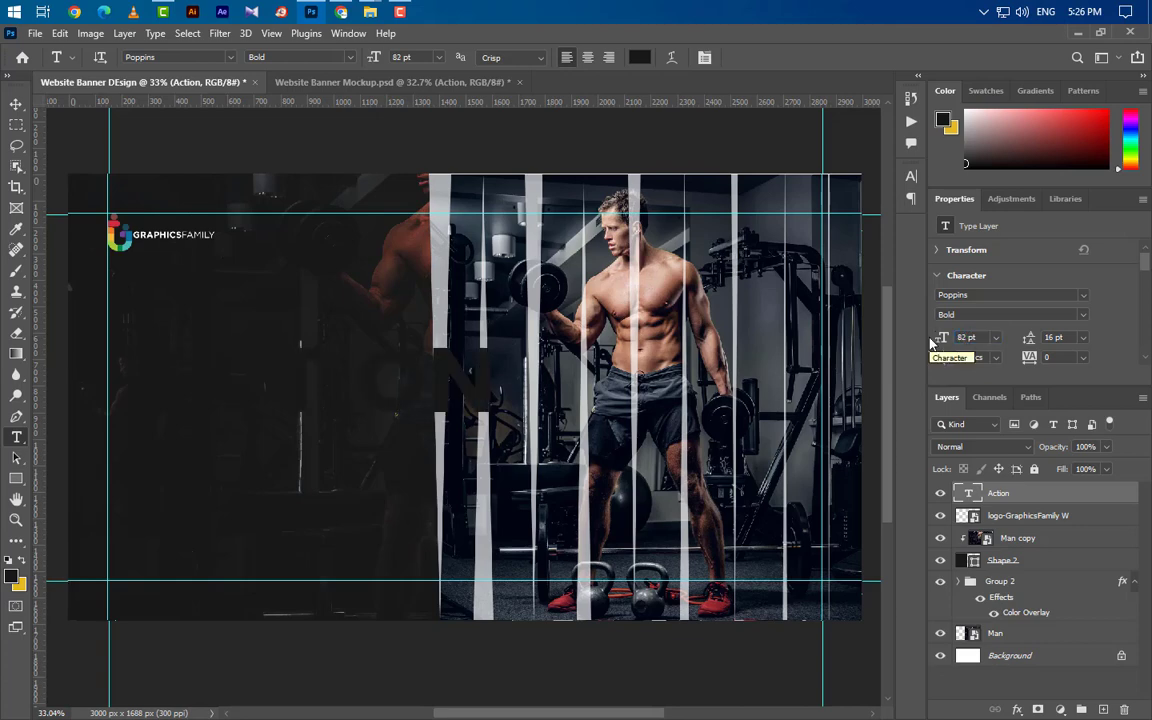
- Set the Action text's color to white, ffffff
left_click(909, 179)
left_click(868, 268)
type("ffffff")
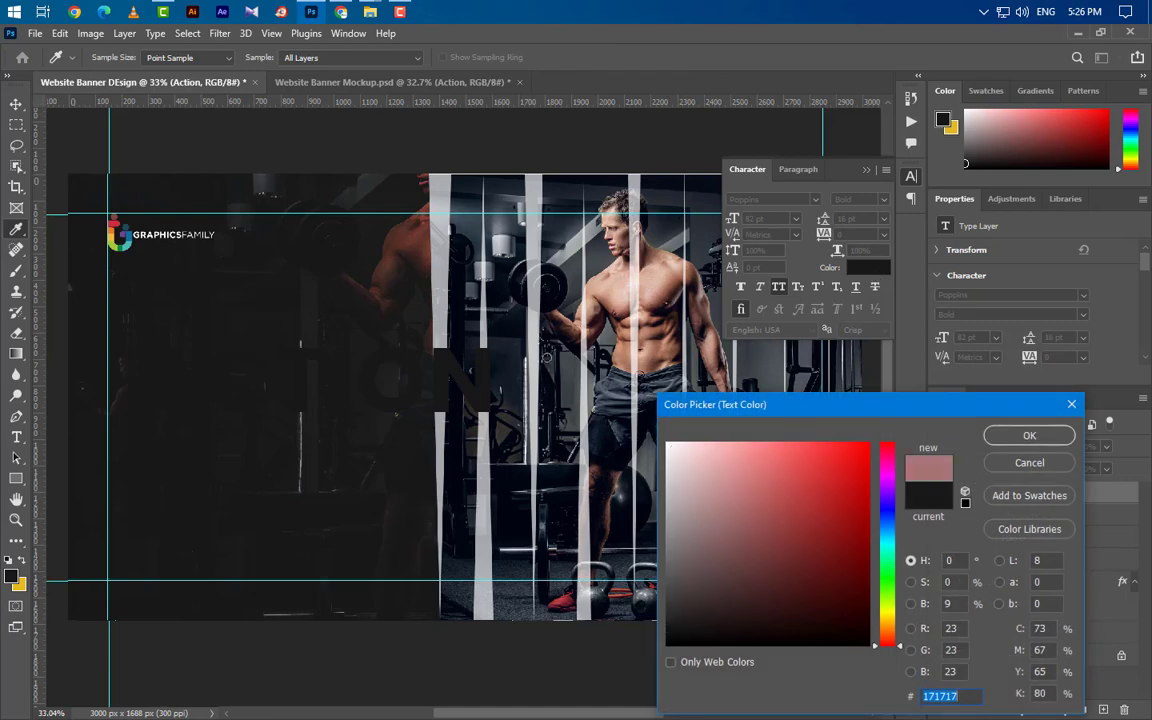
left_click(1008, 438)
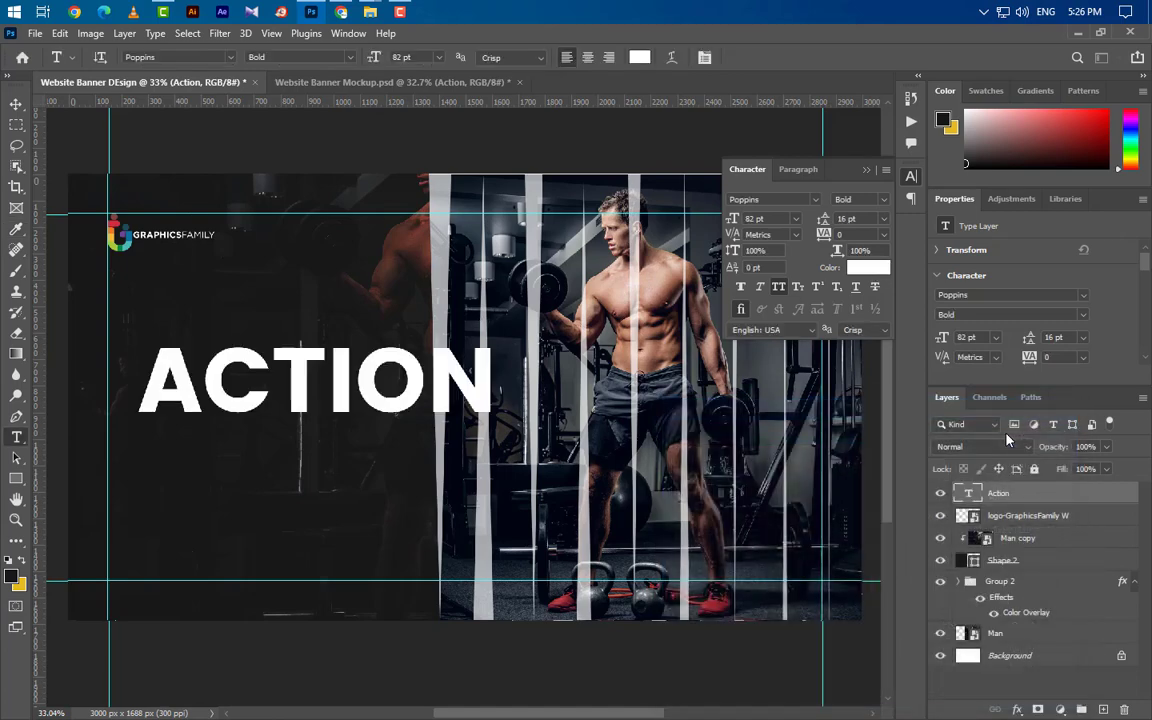
left_click(867, 171)
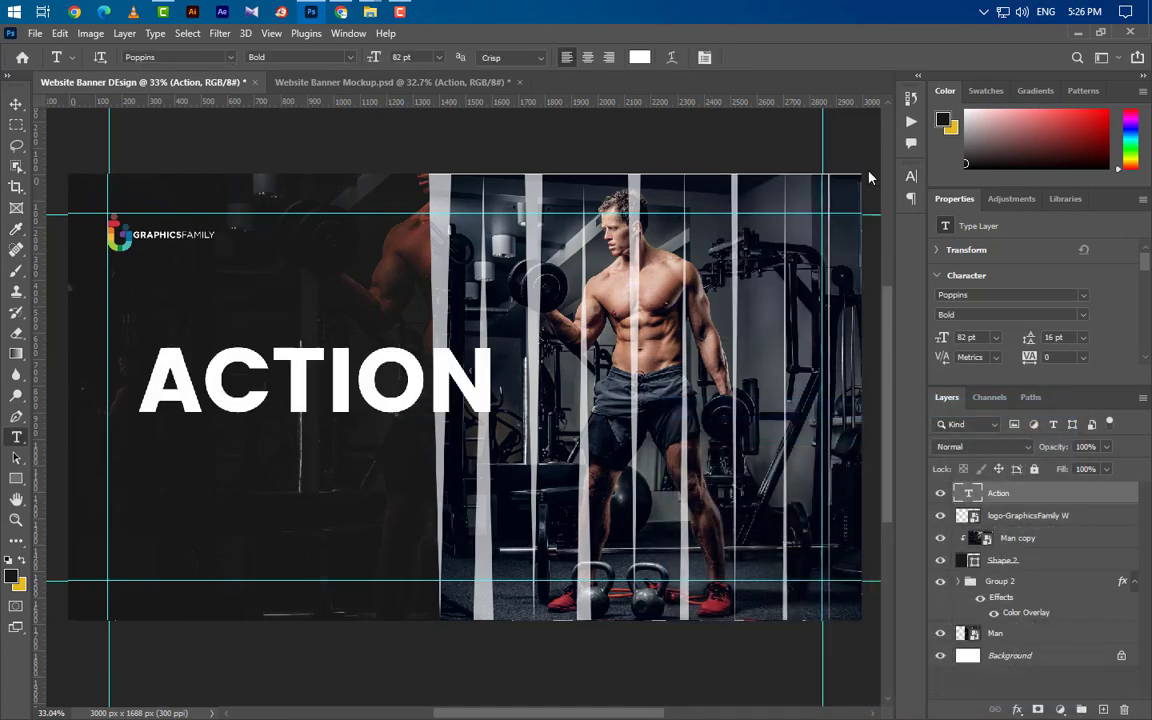
key("v")
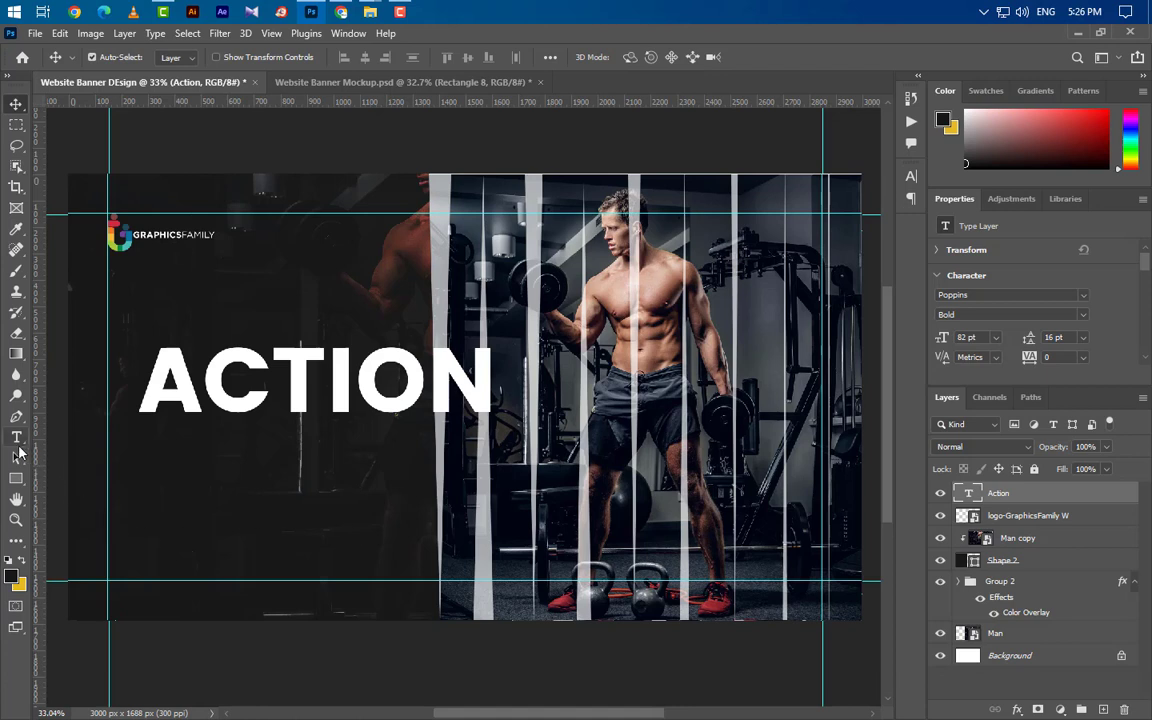
- Draw a rectangle over the A of Action and set its size to 255 px wide by 400 px high
left_click(16, 478)
left_click(55, 483)
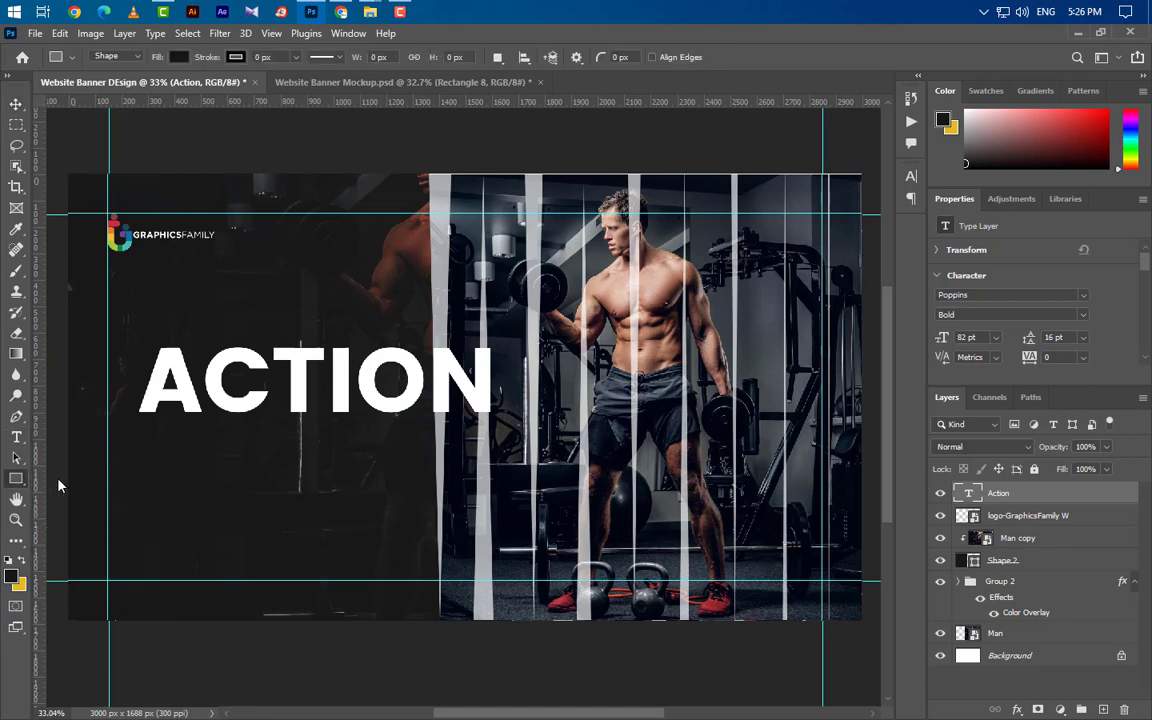
left_click_drag(136, 333, 210, 459)
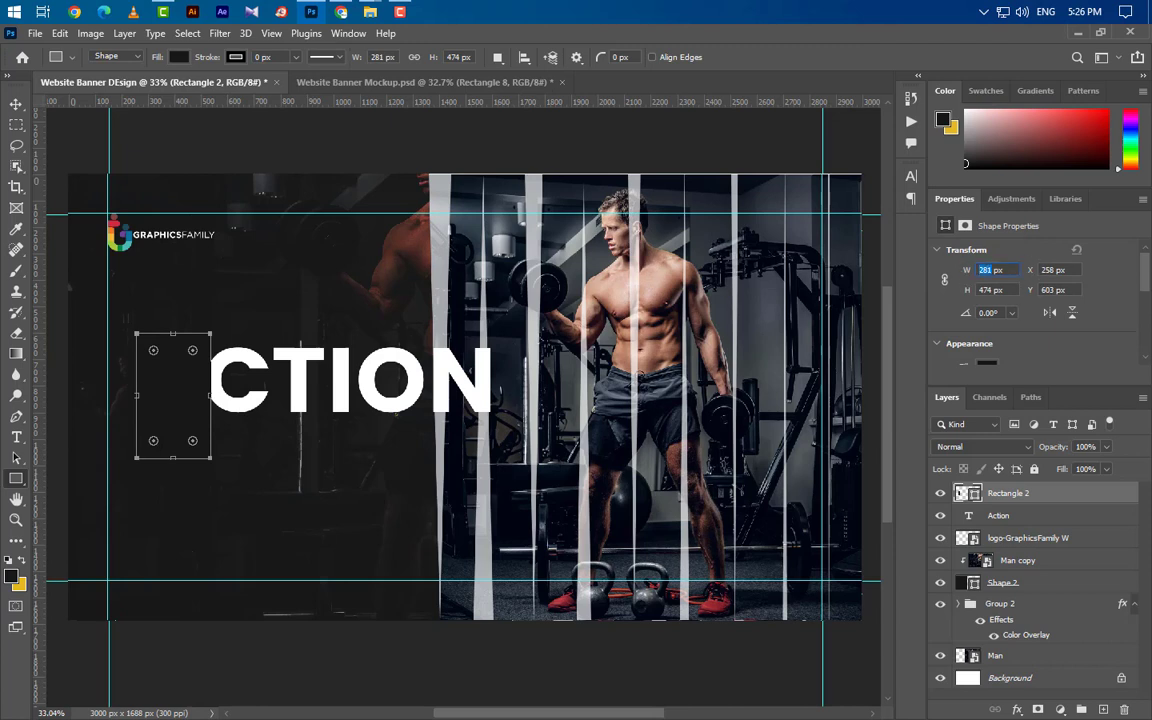
key("Tab")
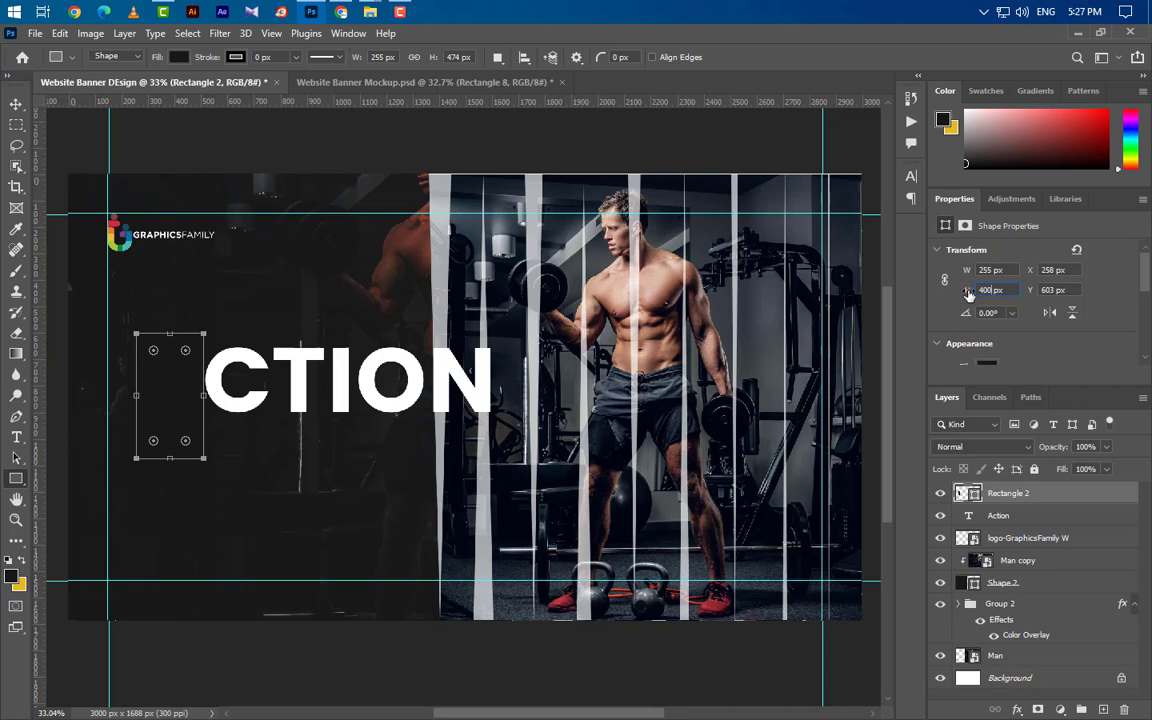
type("400")
key("Return")
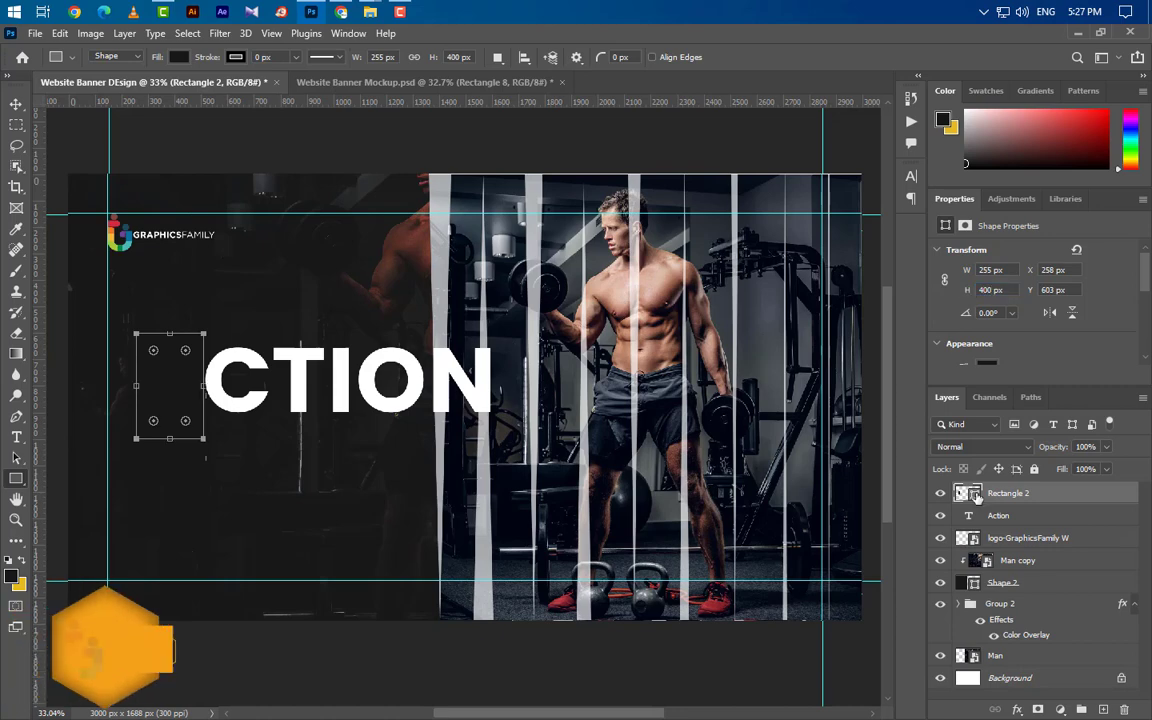
- Fill the rectangle with pink-red f1104f and place its layer beneath the Action text
double_click(975, 495)
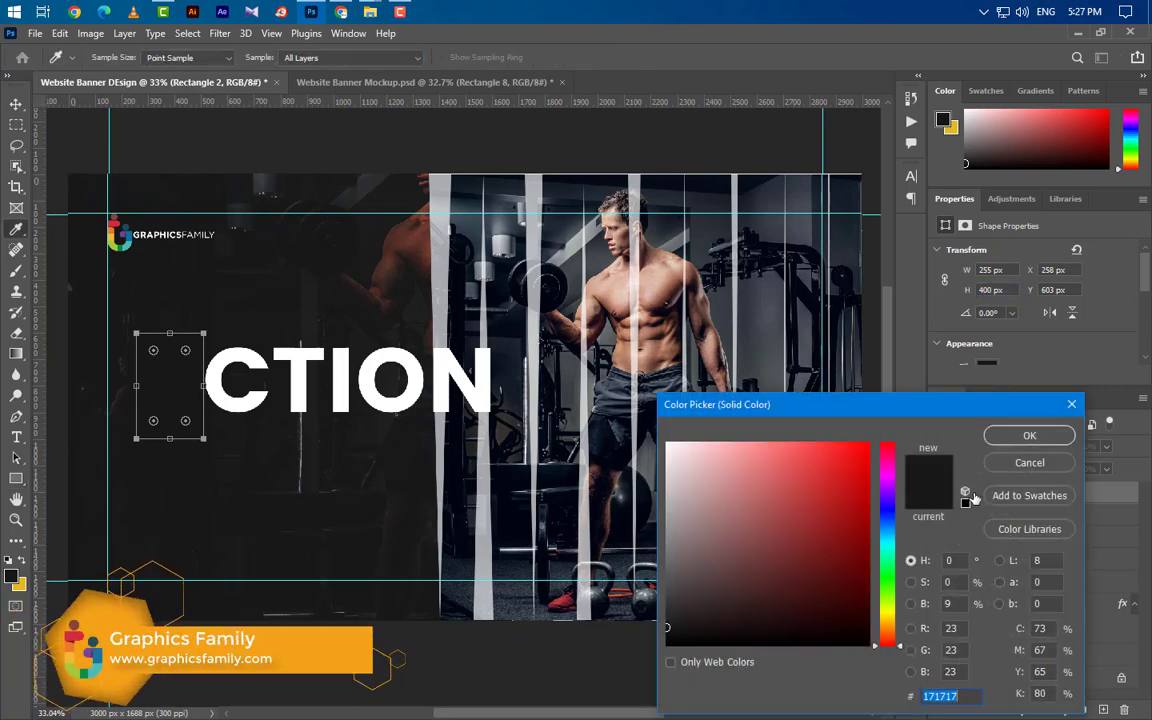
type("f1104f")
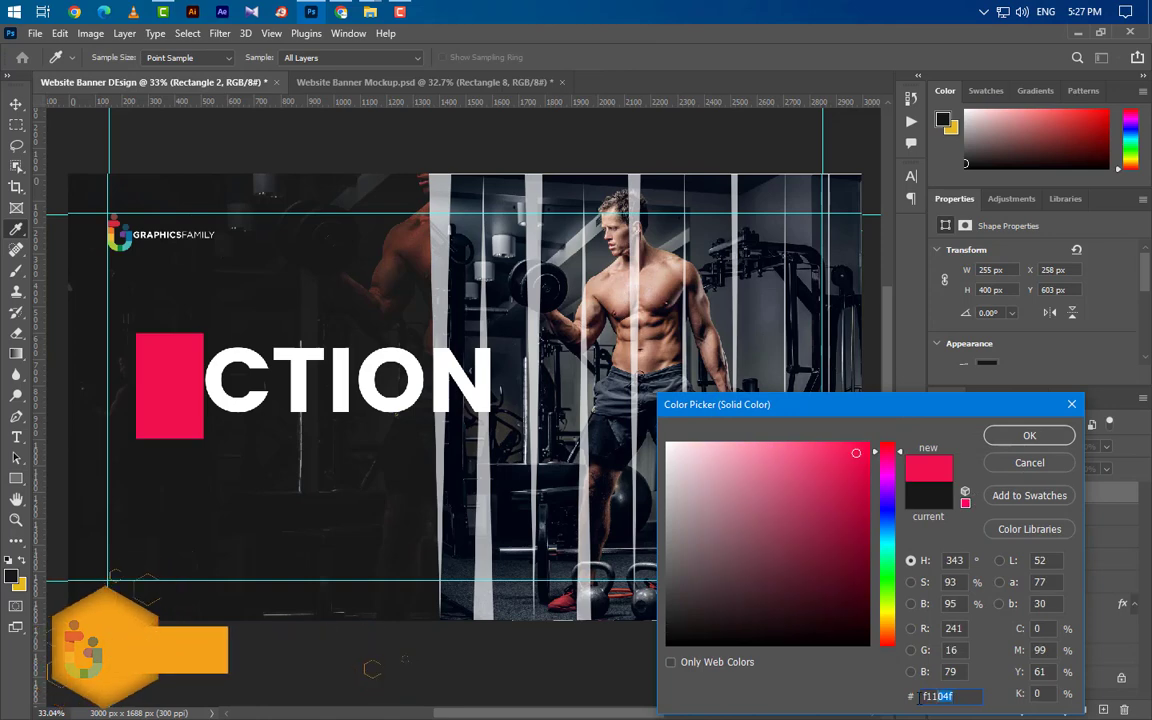
left_click(1029, 435)
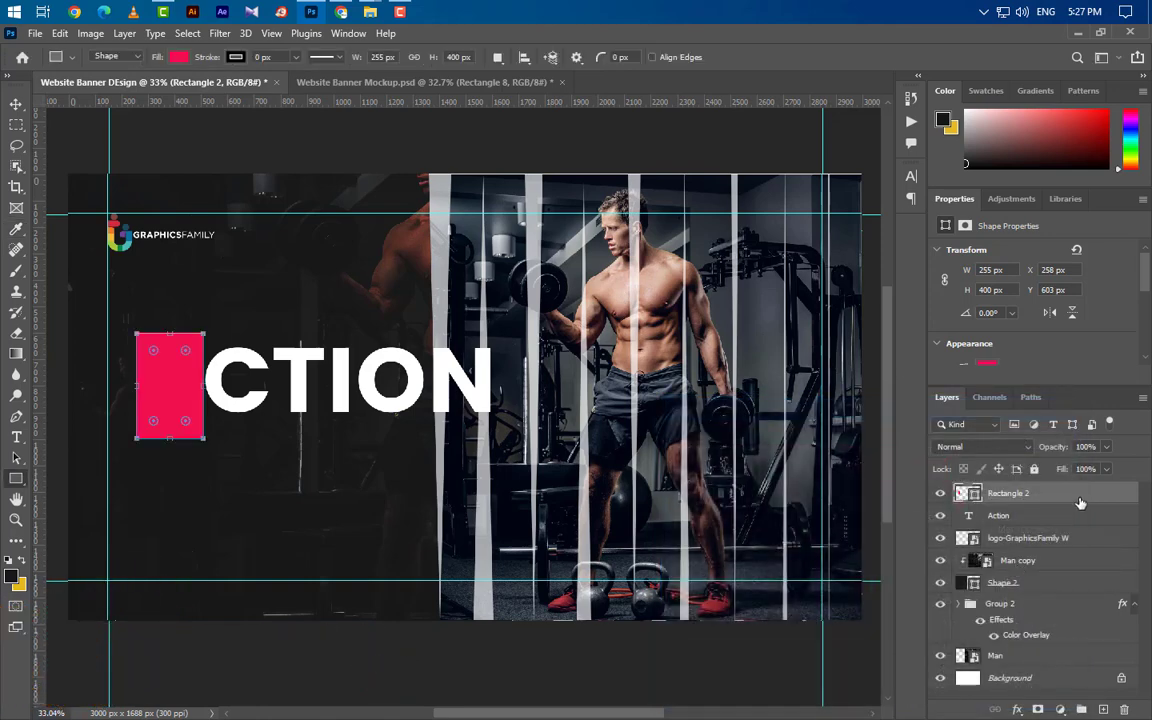
left_click_drag(1080, 502, 1069, 523)
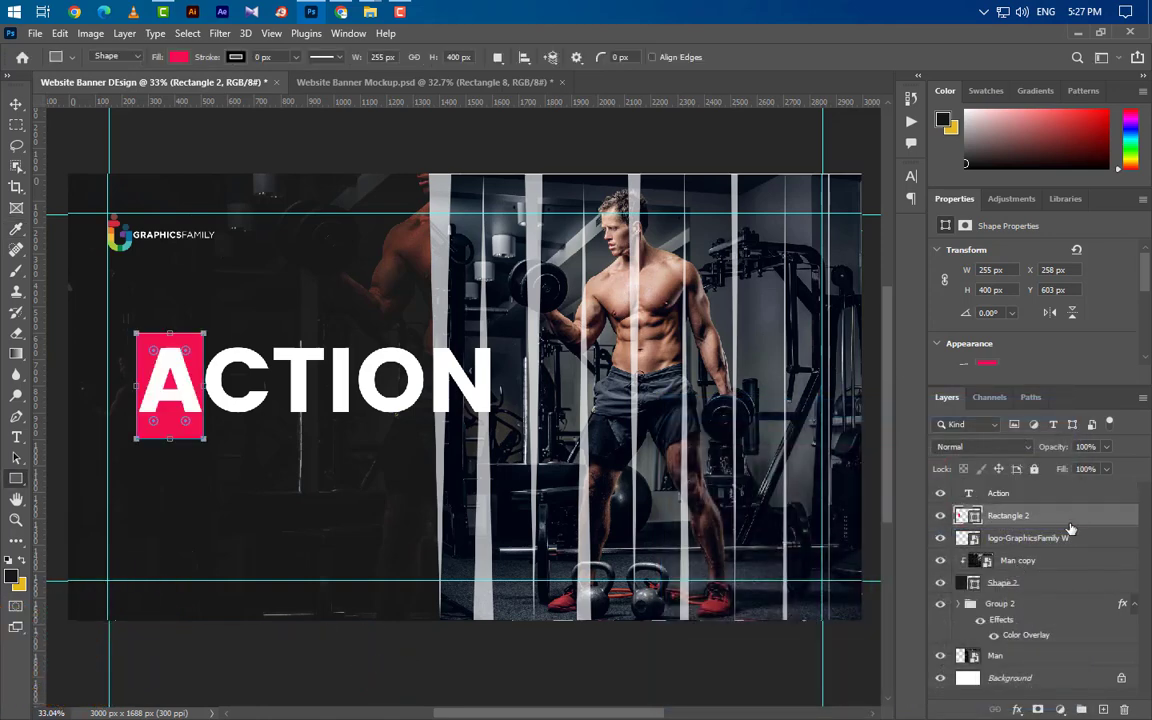
- Shift the Action text slightly to the right over the pink-red rectangle
left_click(1048, 495)
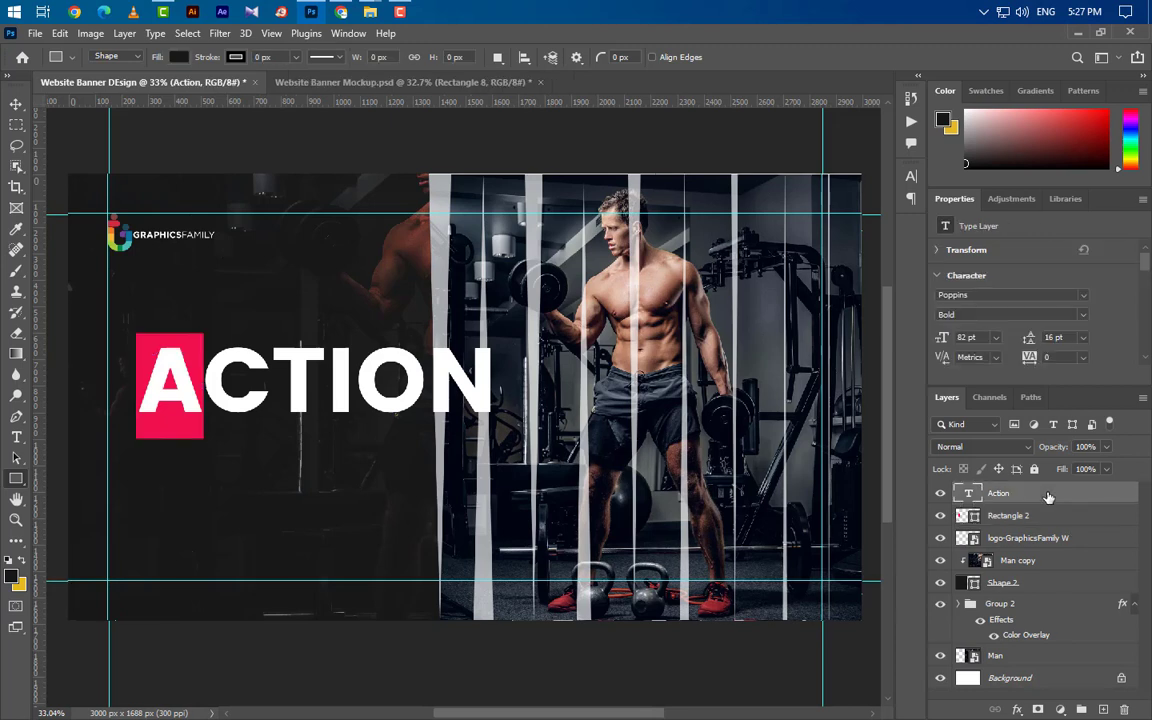
left_click(15, 104)
left_click_drag(425, 338, 430, 342)
- Recolor only the letter A of Action with the panel's dark color 171718, sampled from the canvas, and commit the text
left_click(150, 425)
left_click(12, 438)
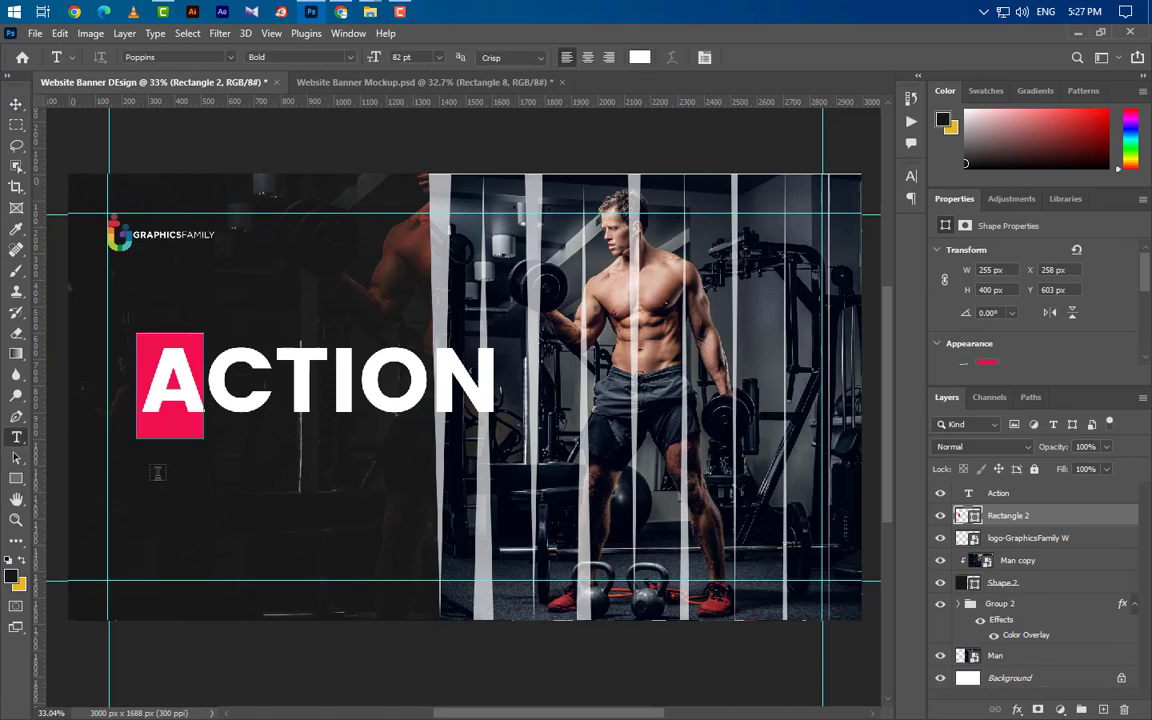
left_click_drag(197, 405, 140, 405)
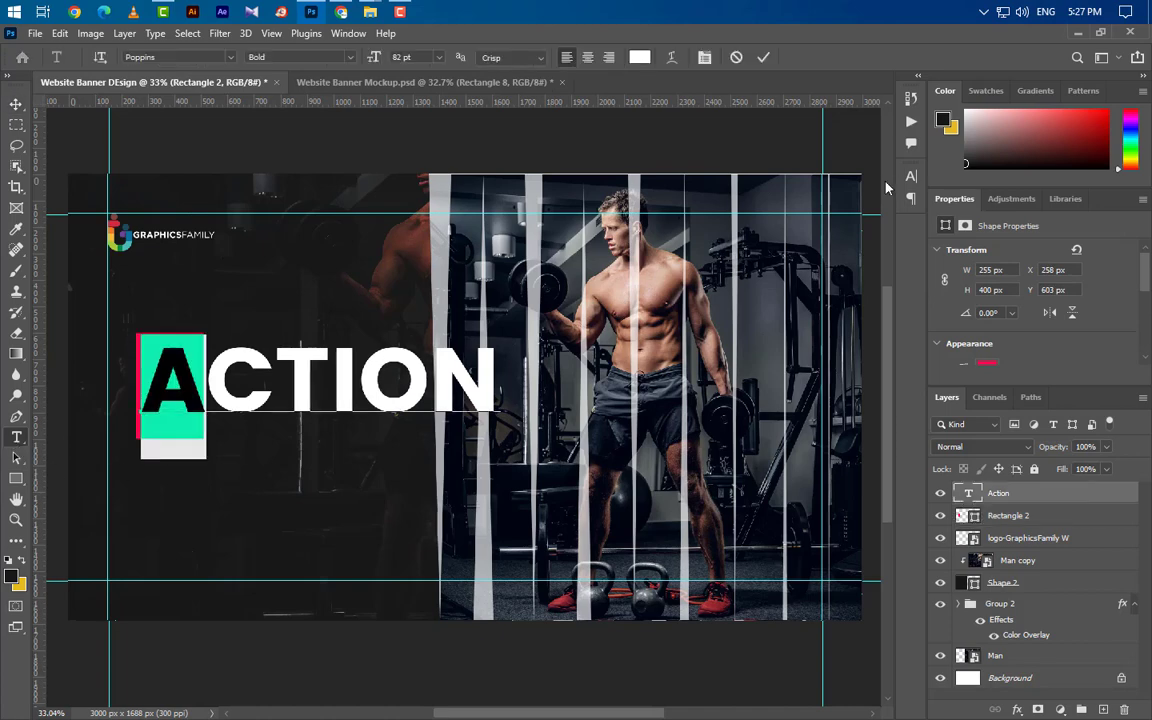
left_click(910, 180)
left_click(868, 267)
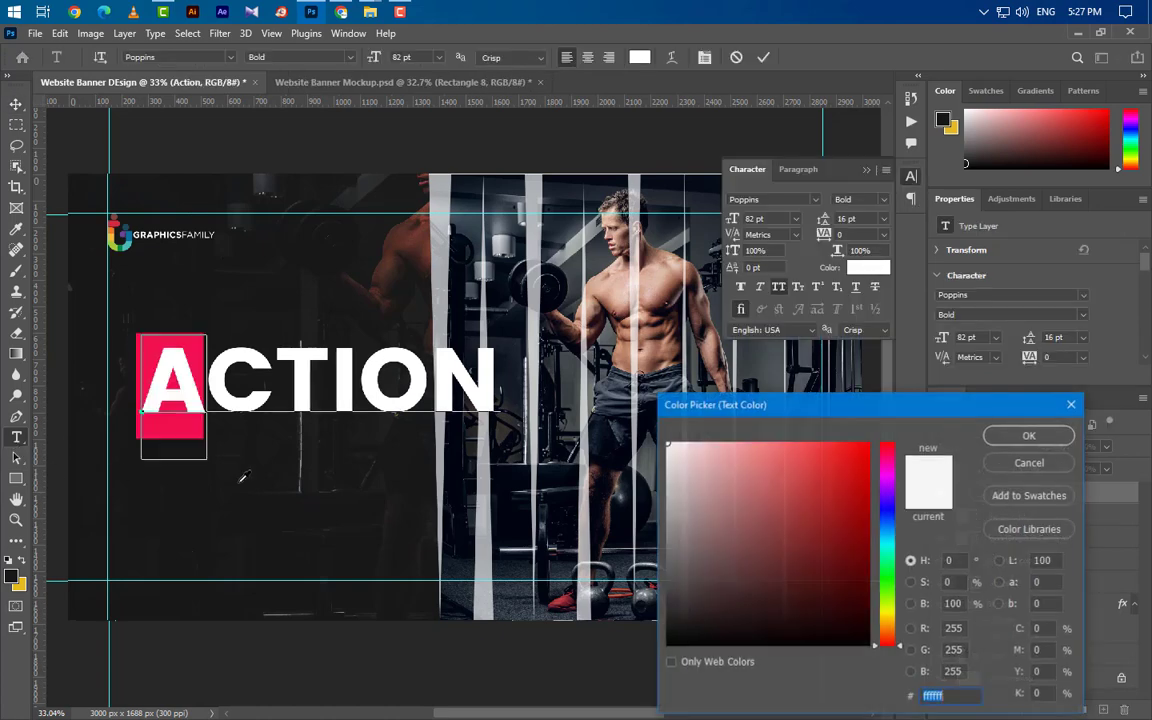
left_click(177, 443)
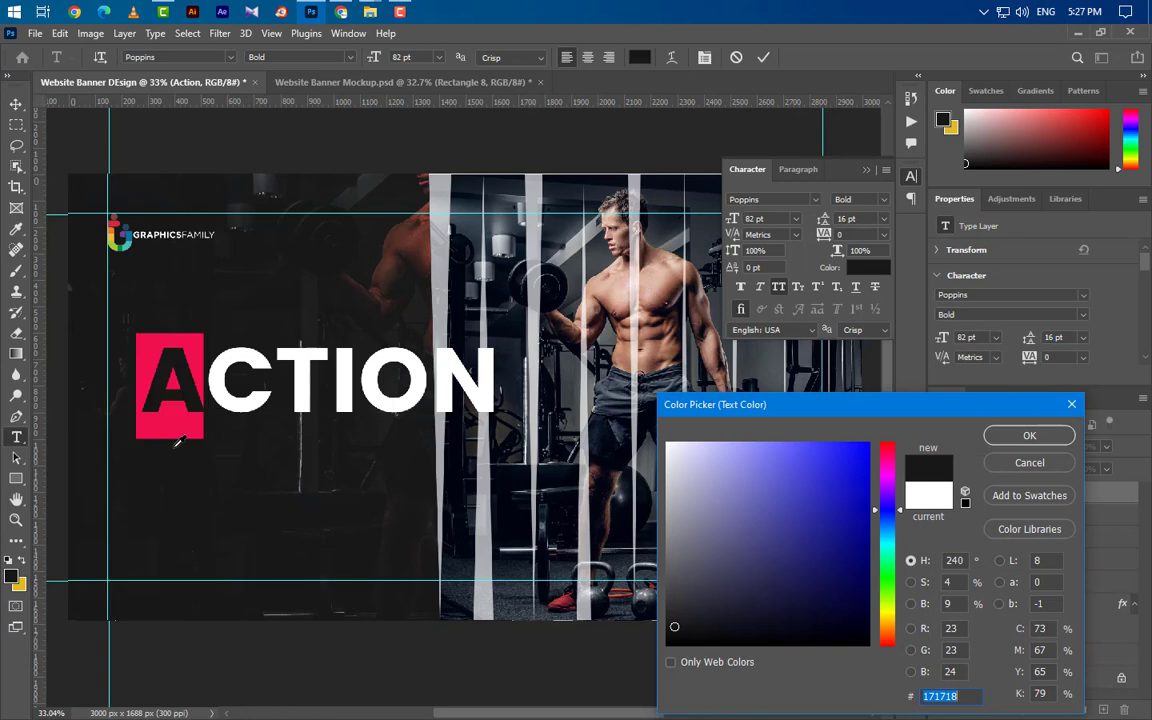
left_click(1035, 435)
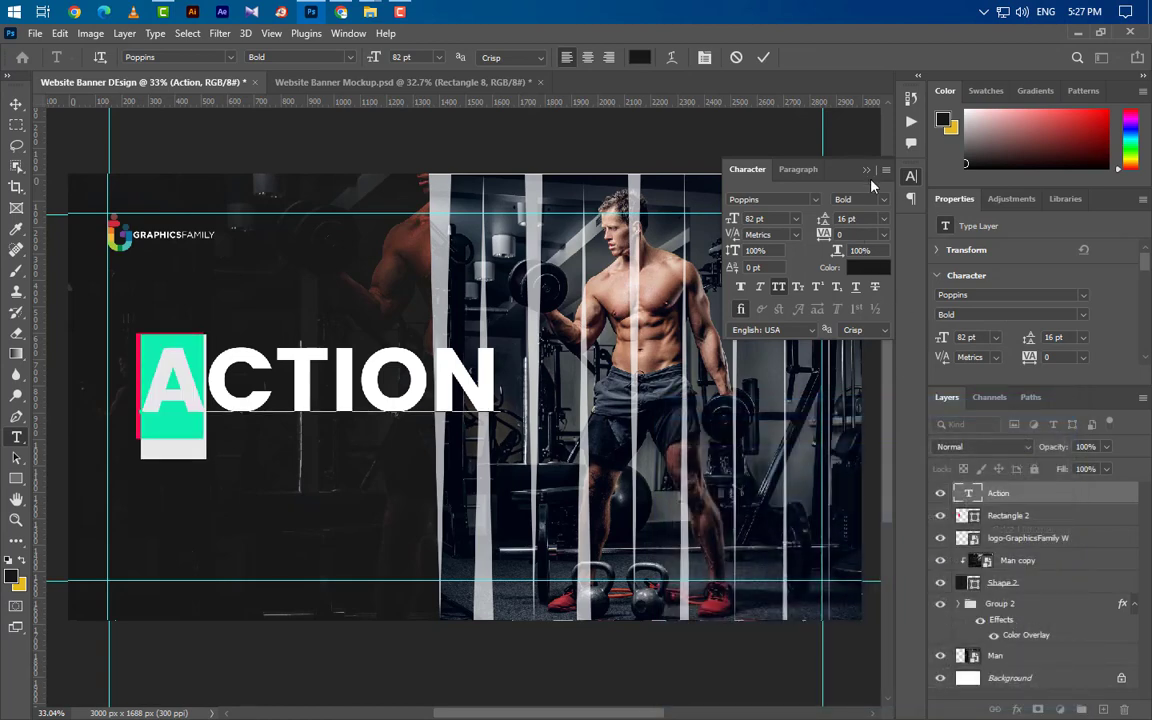
left_click(763, 58)
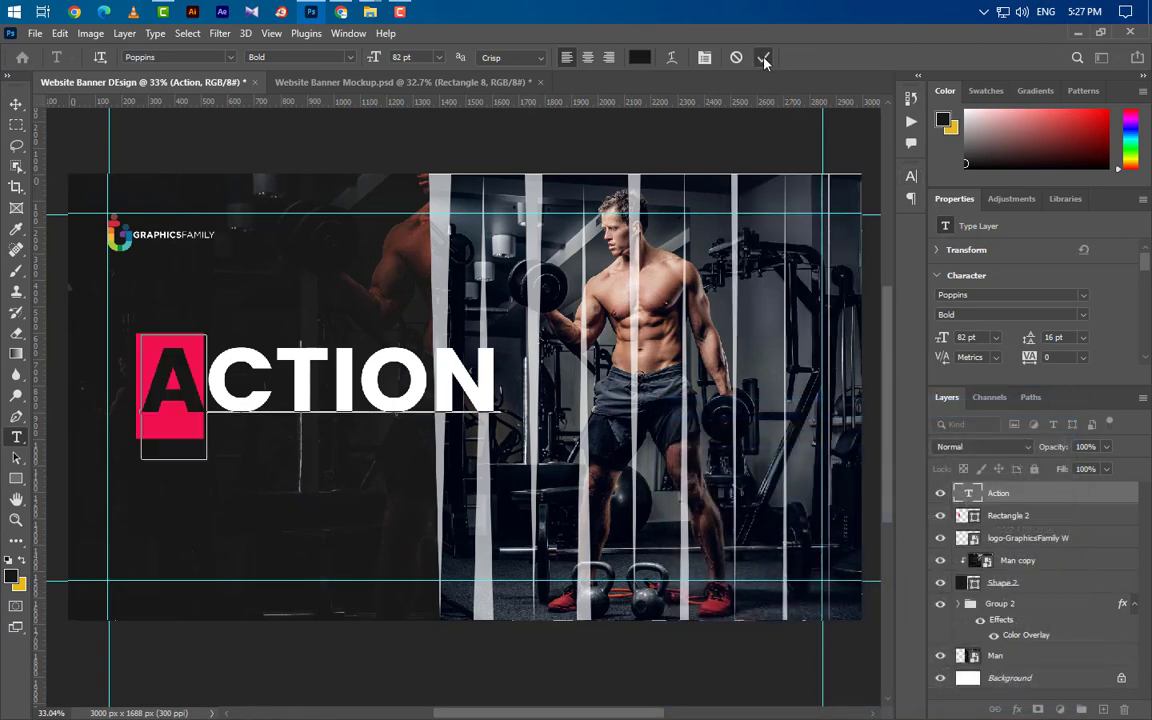
- Nudge the Action text slightly right and down to center the A in the rectangle, using the rectangle's outline as a temporary selection
left_click(15, 104)
key("shift+Right")
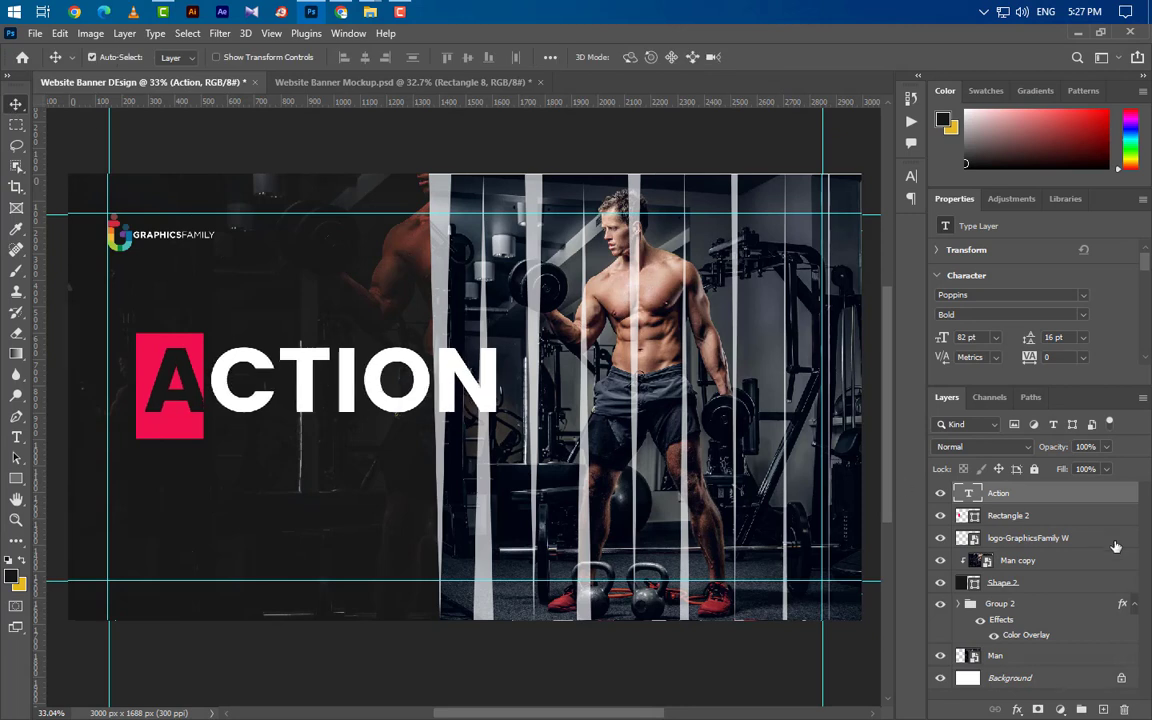
left_click(964, 515, "ctrl")
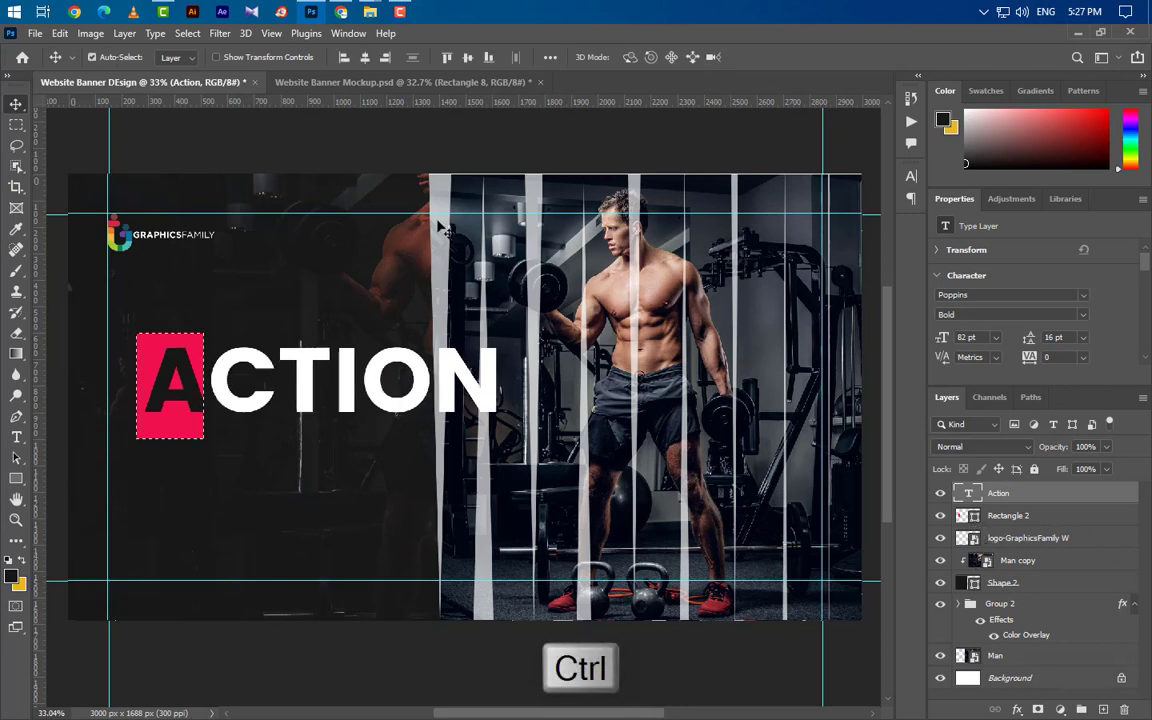
key("shift+Down")
key("shift+Down")
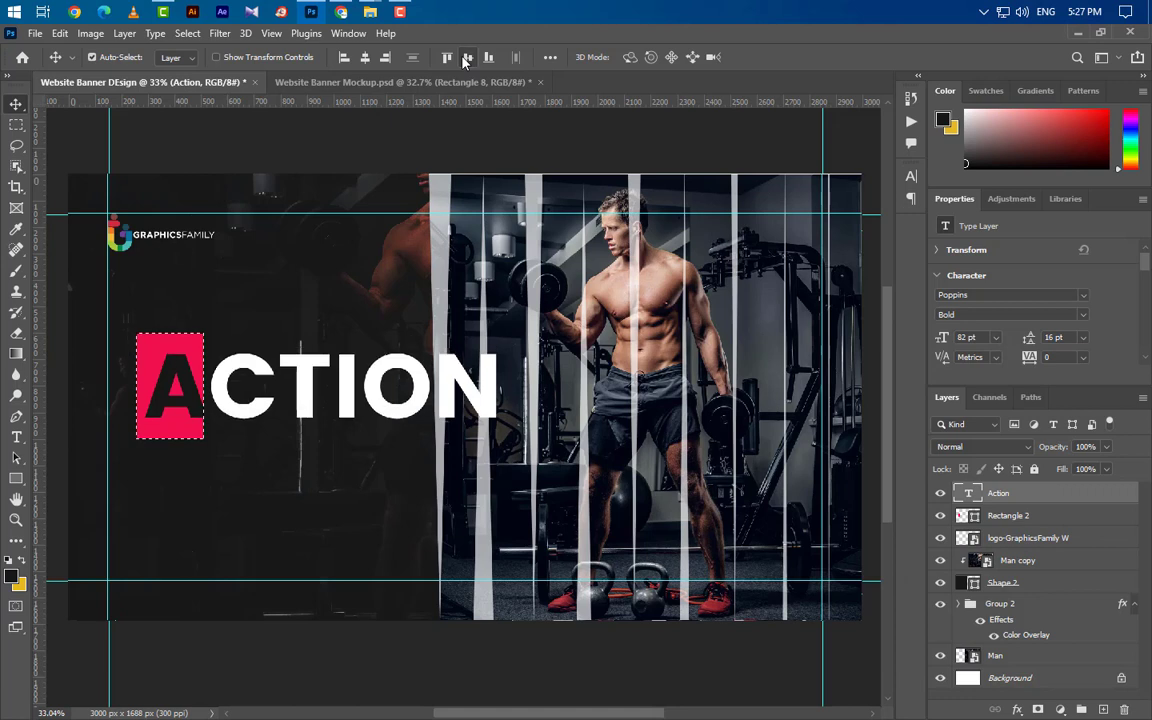
key("ctrl+d")
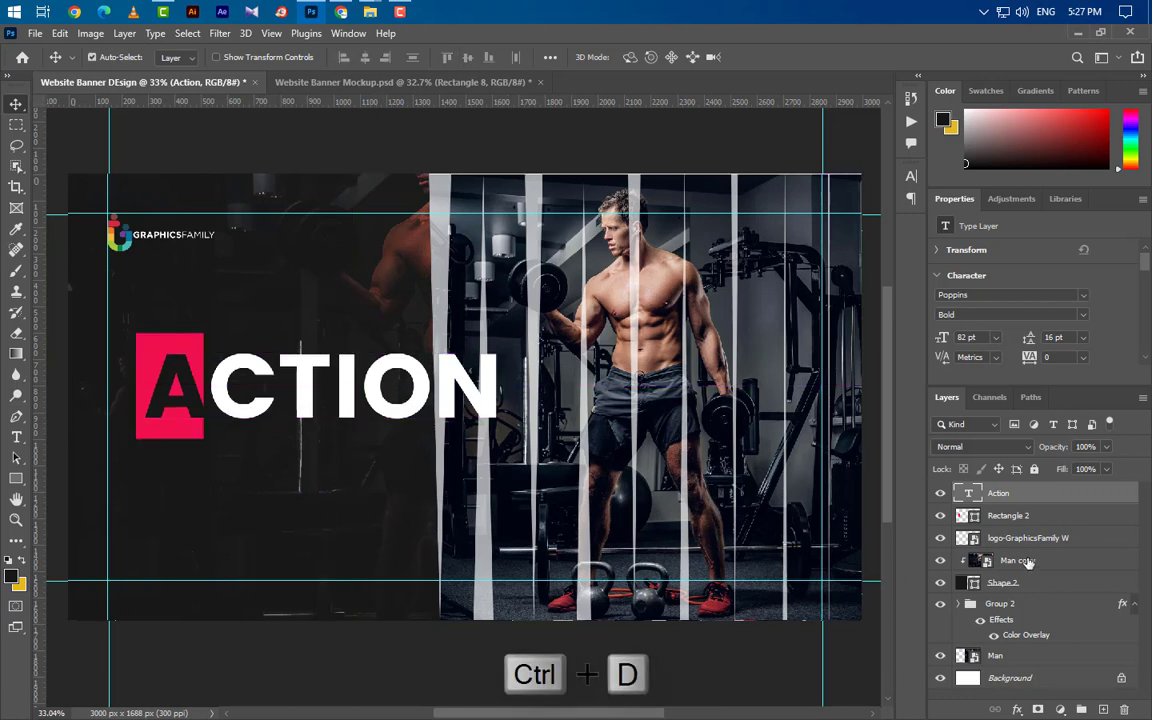
- Move the Action text and its rectangle together to the left until the rectangle is at X 206 px
left_click(1033, 516)
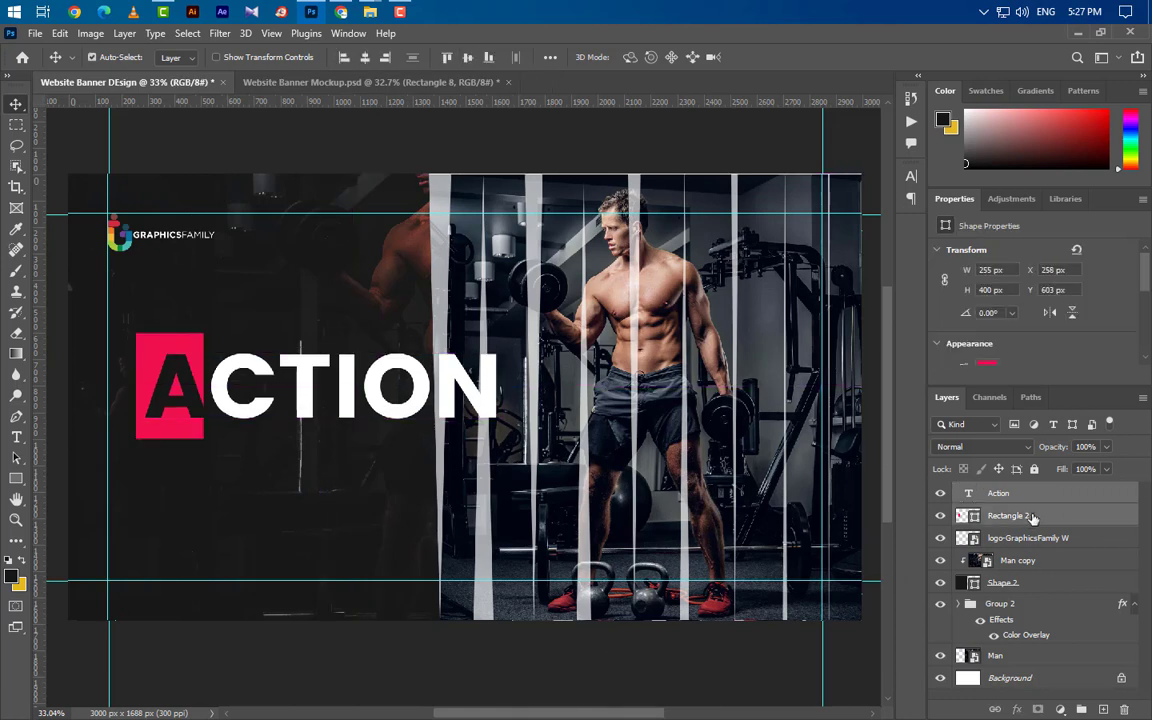
key("Left")
key("Left")
key("Left")
key("Left")
key("Left")
key("Left")
key("Left")
key("Left")
key("Left")
key("Left")
key("Left")
key("Left")
key("Left")
key("Left")
key("Left")
key("Left")
key("Left")
key("Left")
key("Left")
key("Left")
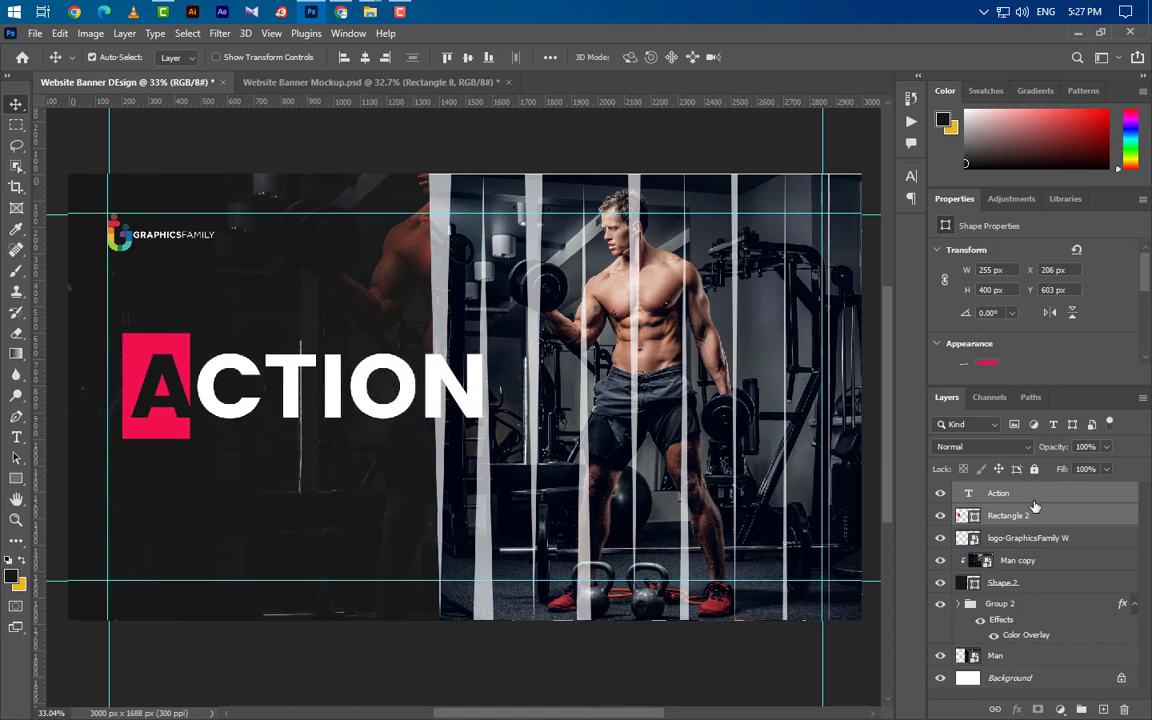
- Move the Group 2 spikes and the Man photo together about 200 px to the right
left_click(1038, 606)
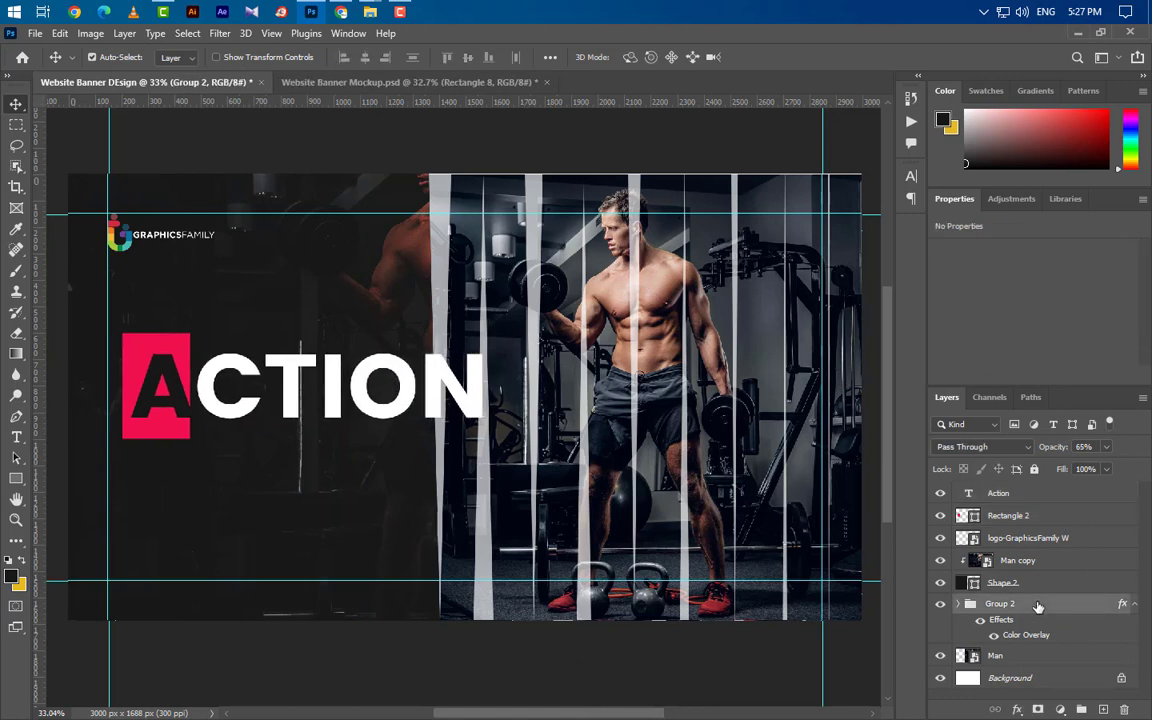
left_click(1038, 656, "ctrl")
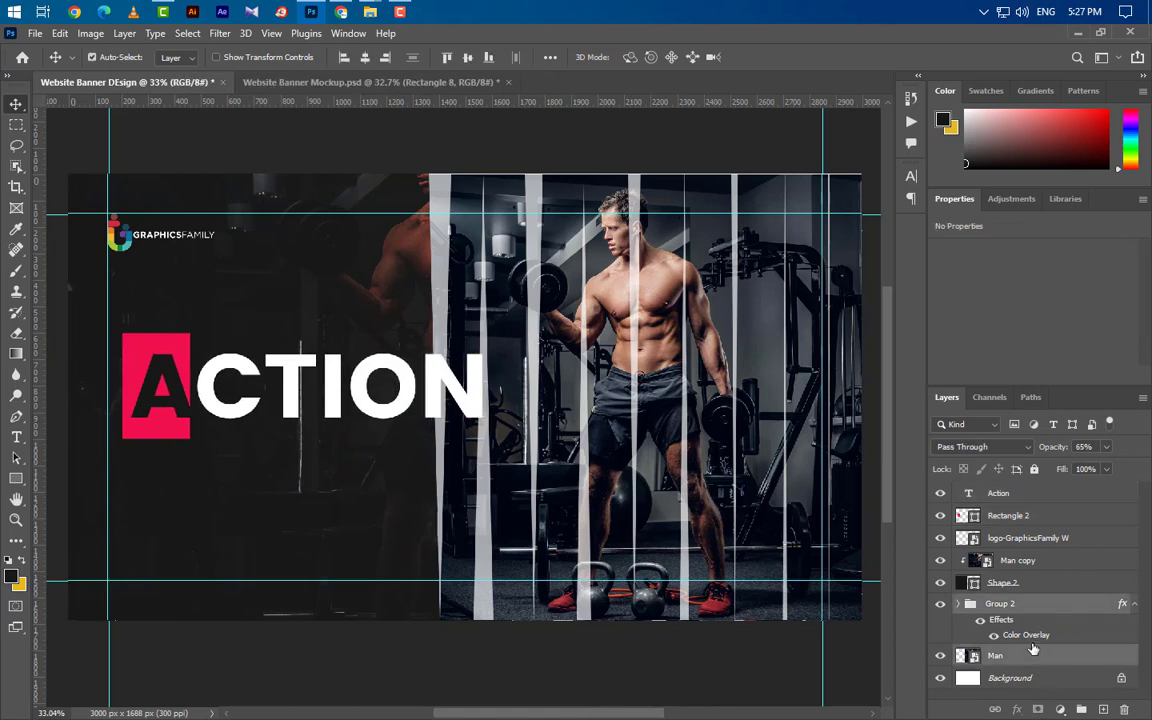
key("Right")
key("Right")
key("Right")
key("Right")
key("Right")
key("Right")
key("Right")
key("Right")
key("Right")
key("Right")
key("Right")
key("Right")
key("Right")
key("Right")
key("Right")
key("Right")
key("Right")
key("Right")
key("Right")
key("Right")
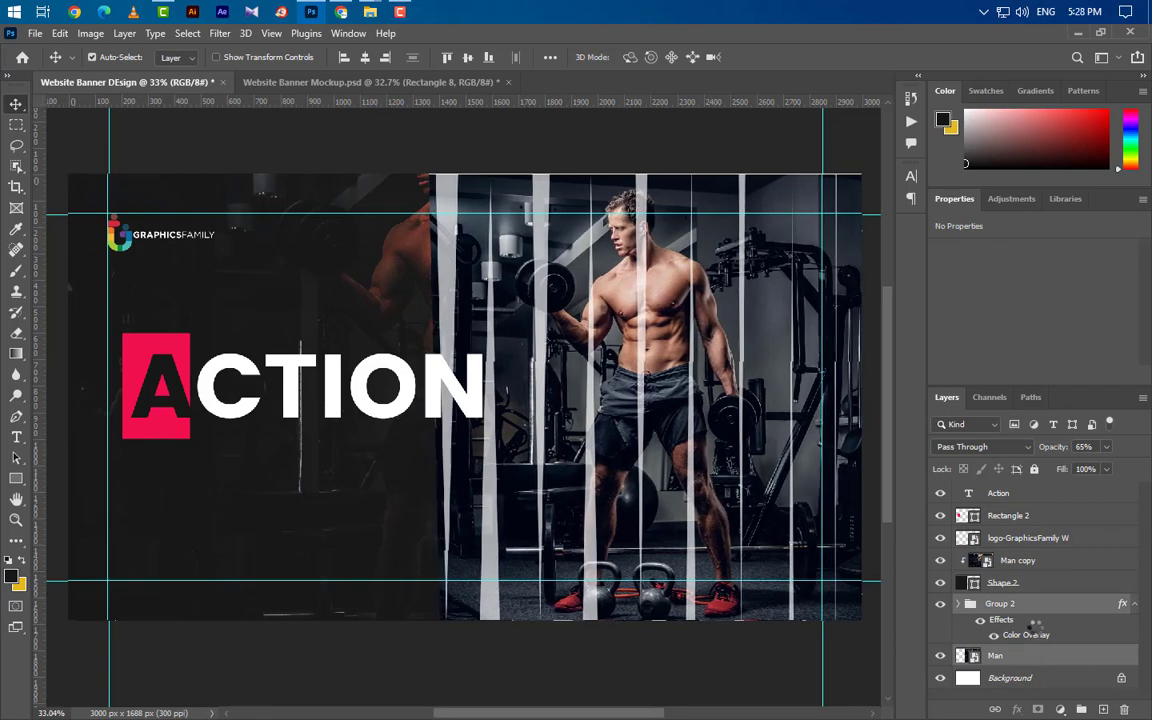
key("Right")
key("Right")
key("Right")
key("Right")
key("Right")
key("Right")
key("Right")
key("Right")
key("Right")
key("Right")
key("Right")
key("Right")
key("Right")
key("Right")
key("Right")
key("Right")
key("Right")
key("Right")
key("Right")
key("Right")
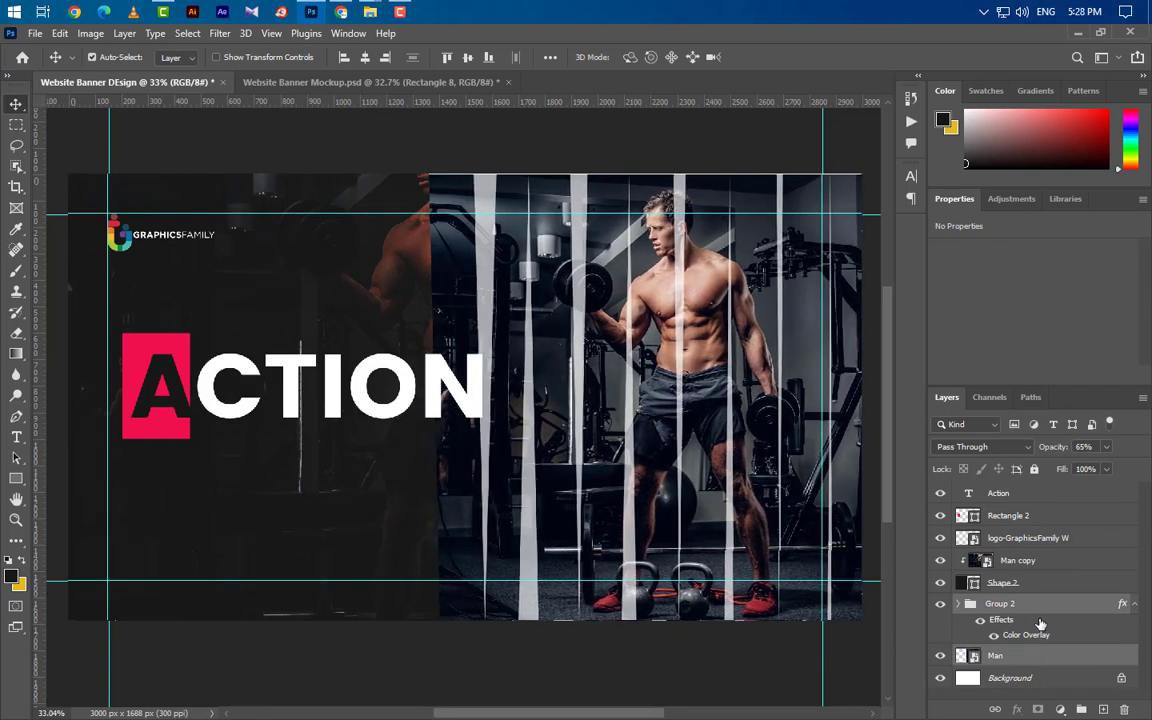
key("Right")
key("Right")
key("Right")
key("Right")
key("Right")
key("Right")
key("Right")
key("Right")
key("Right")
key("Right")
key("Right")
key("Right")
key("Right")
key("Right")
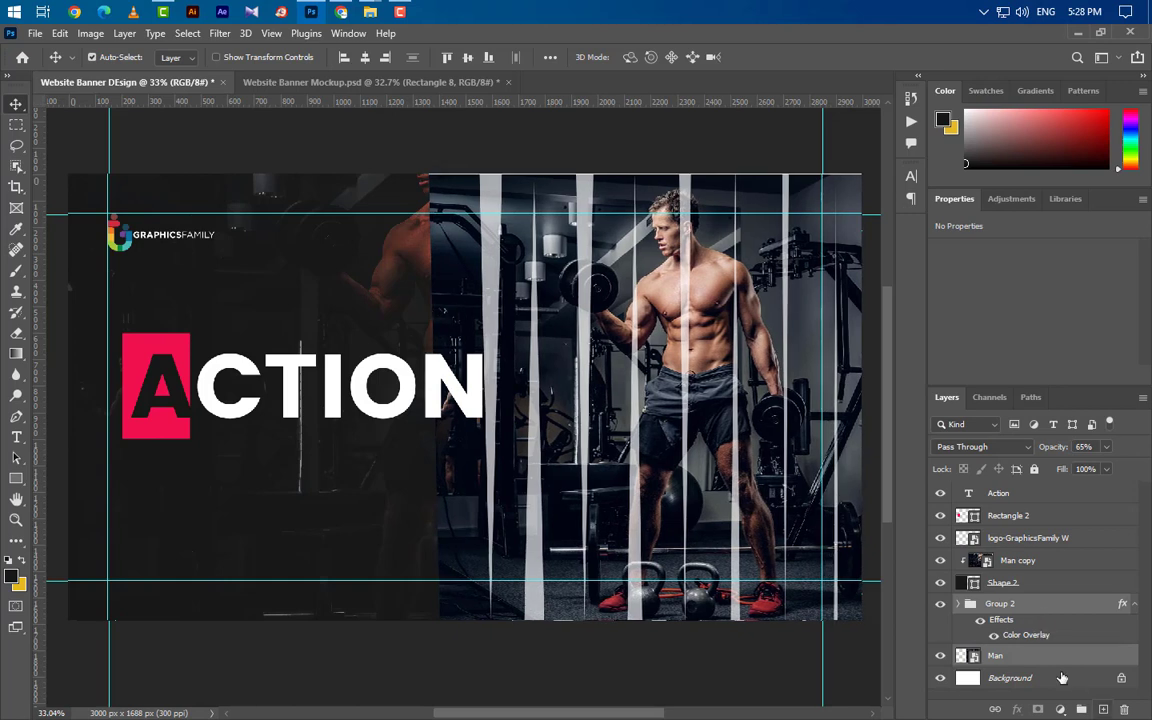
- Move the Man copy photo and the Shape 2 panel together about 190 px to the right
left_click(1040, 590)
left_click(1053, 569, "ctrl")
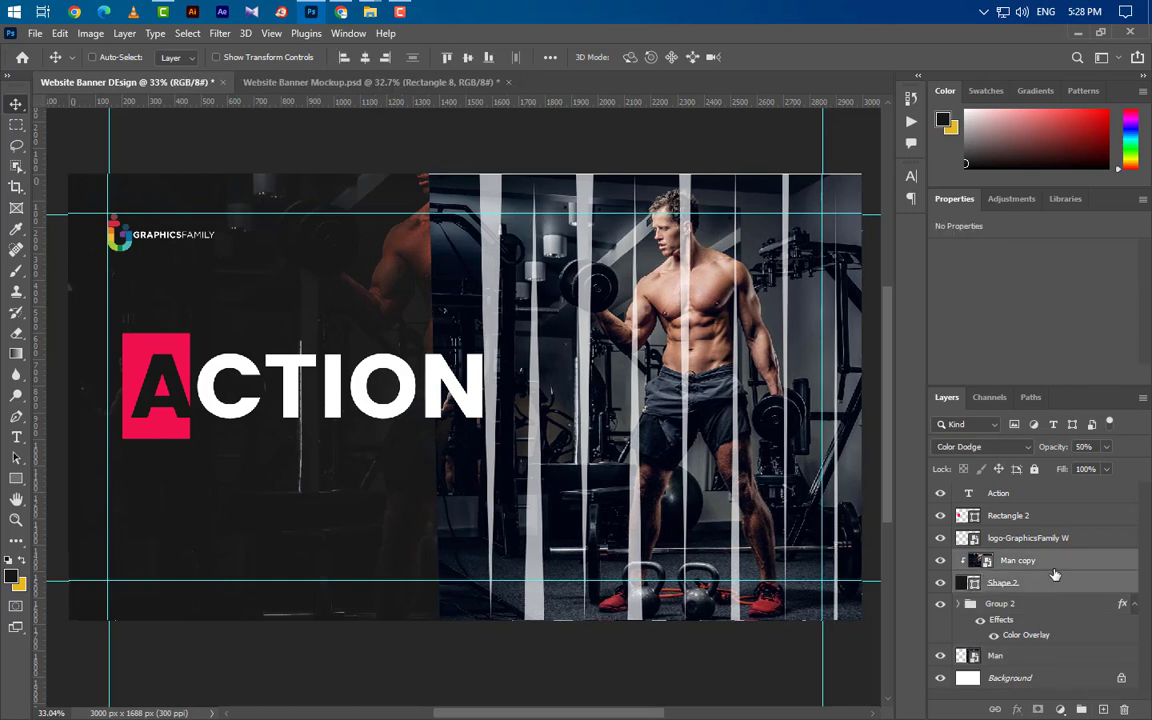
key("Right")
key("Right")
key("Right")
key("Right")
key("Right")
key("Right")
key("Right")
key("Right")
key("Right")
key("Right")
key("Right")
key("Right")
key("Right")
key("Right")
key("Right")
key("Right")
key("Right")
key("Right")
key("Right")
key("Right")
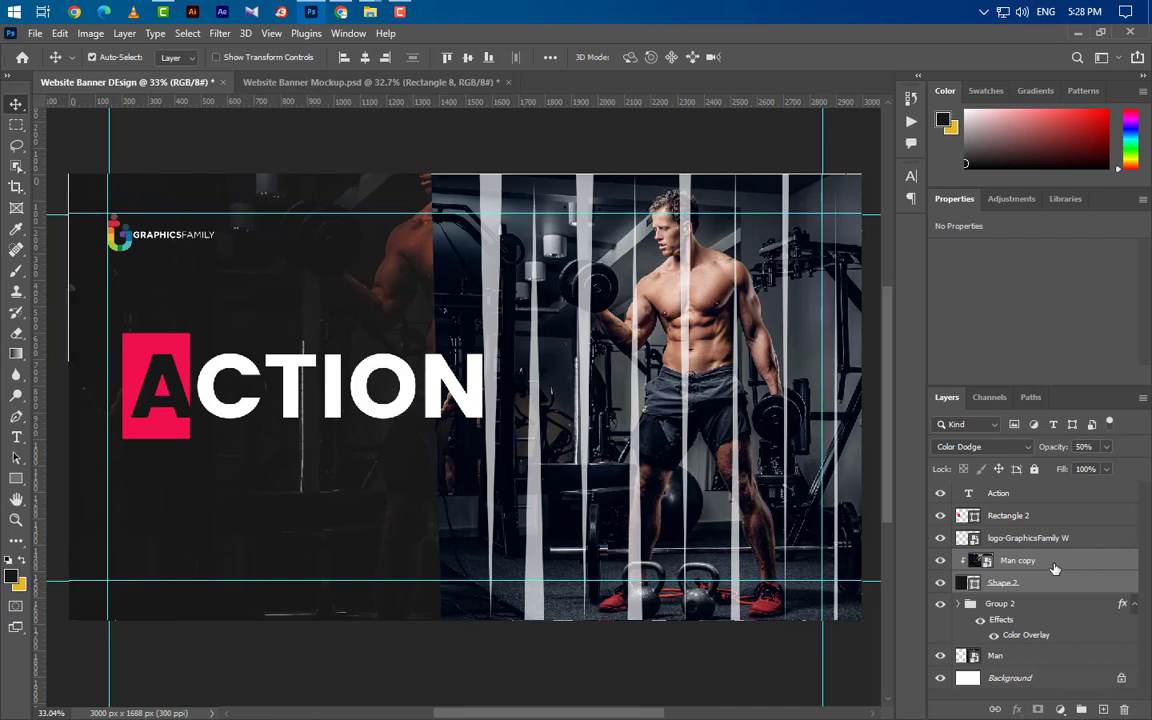
key("shift+Right")
key("shift+Right")
key("shift+Right")
key("shift+Right")
key("shift+Right")
key("shift+Right")
key("shift+Right")
key("shift+Right")
key("shift+Right")
key("shift+Right")
key("shift+Right")
key("shift+Right")
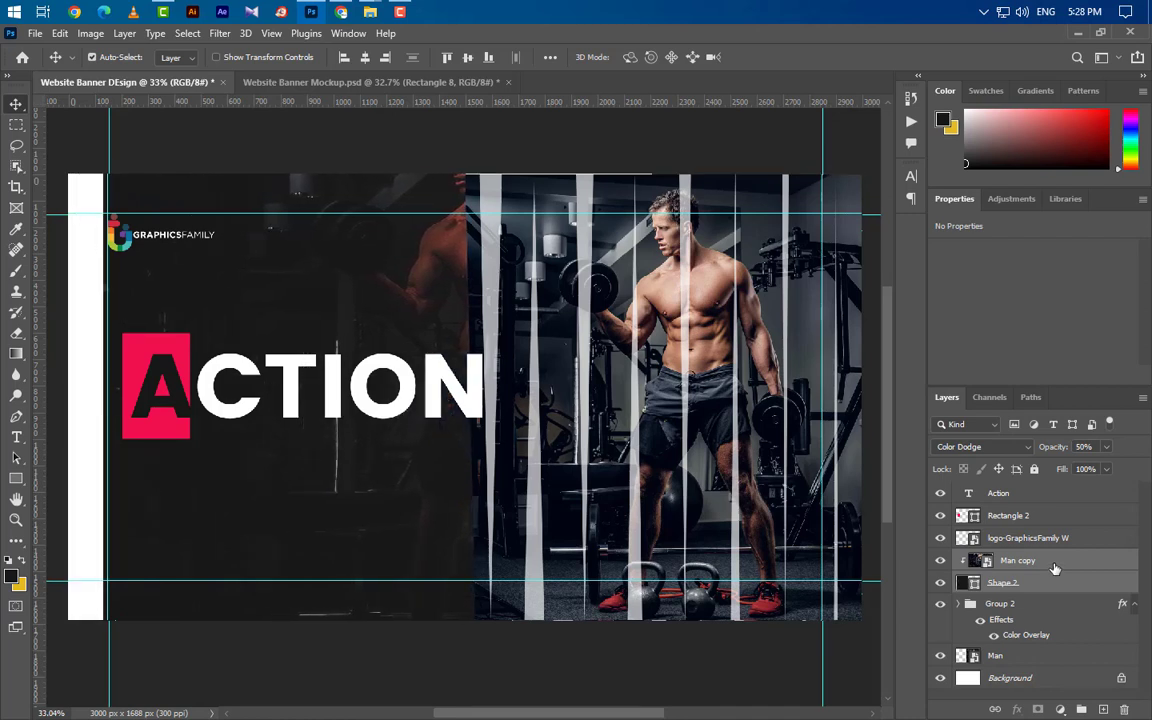
key("Right")
key("Right")
key("Right")
key("Right")
key("Right")
key("Right")
key("Right")
key("Right")
key("Right")
key("Right")
key("Right")
key("Right")
key("Right")
key("Right")
key("Right")
key("Right")
key("Right")
key("Right")
key("Right")
key("Right")
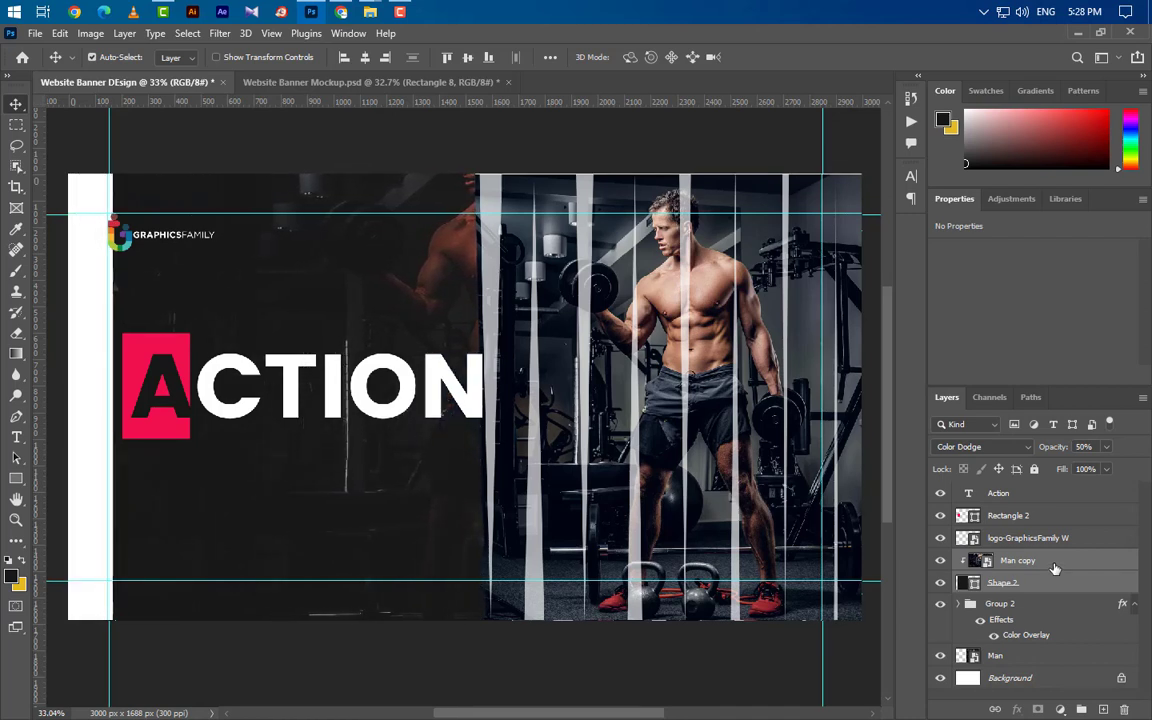
- Cover the white gap beside Shape 2 with a dark 256 × 1778 px rectangle and place its layer directly below Shape 2
left_click(1050, 583)
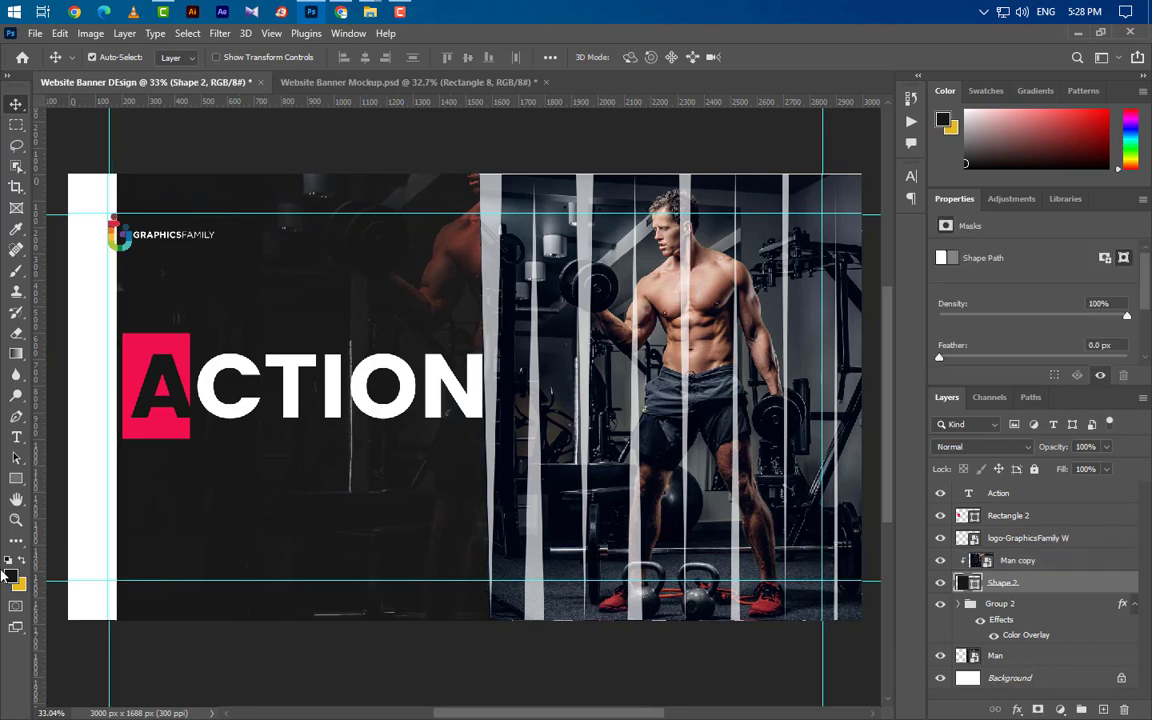
right_click(16, 478)
left_click(72, 479)
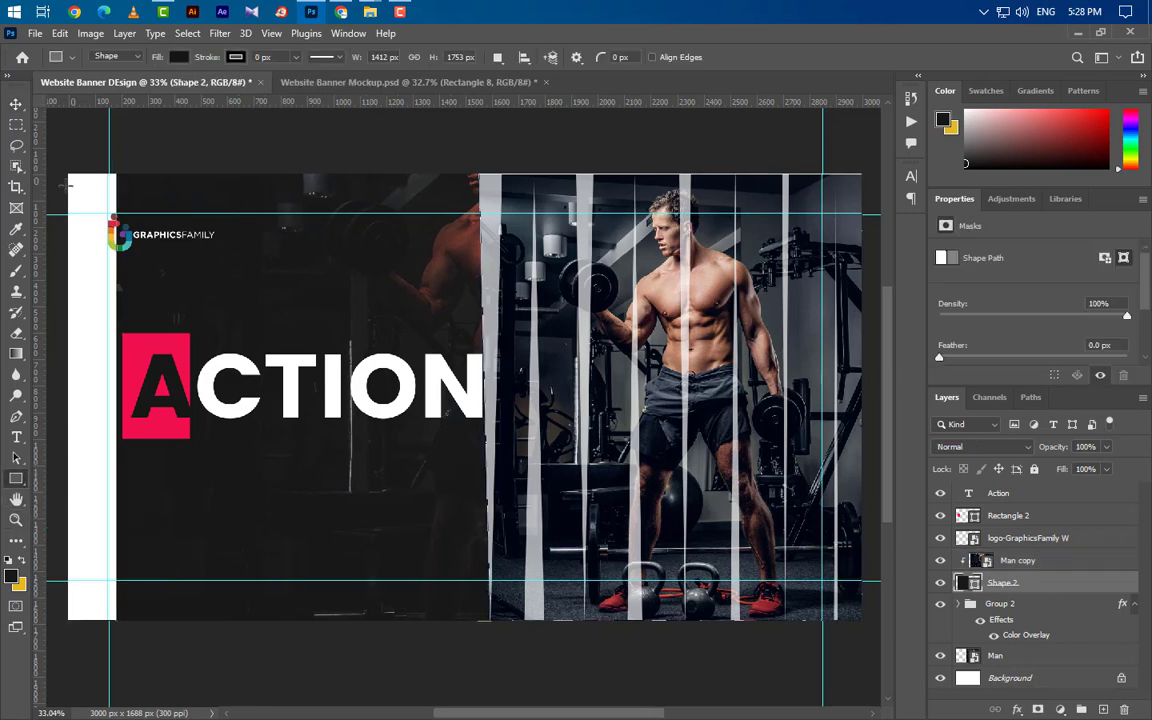
mouse_move(61, 166)
left_mouse_down()
mouse_move(160, 465)
mouse_move(128, 633)
left_mouse_up()
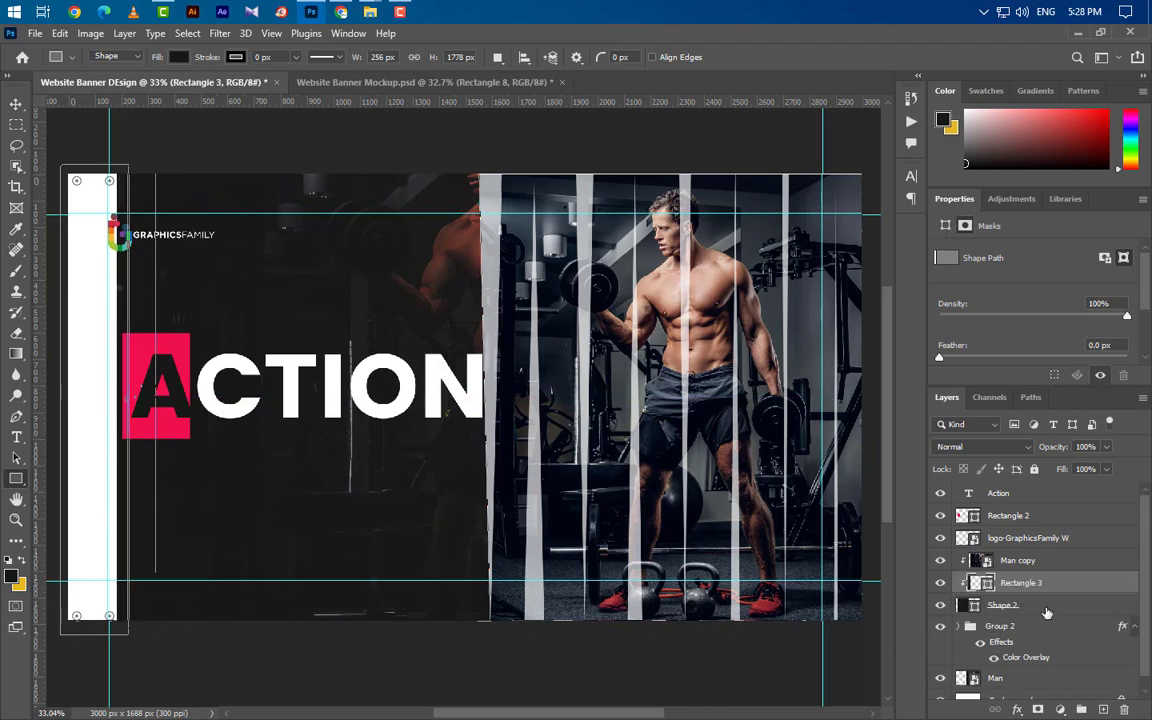
left_click_drag(1061, 590, 1053, 612)
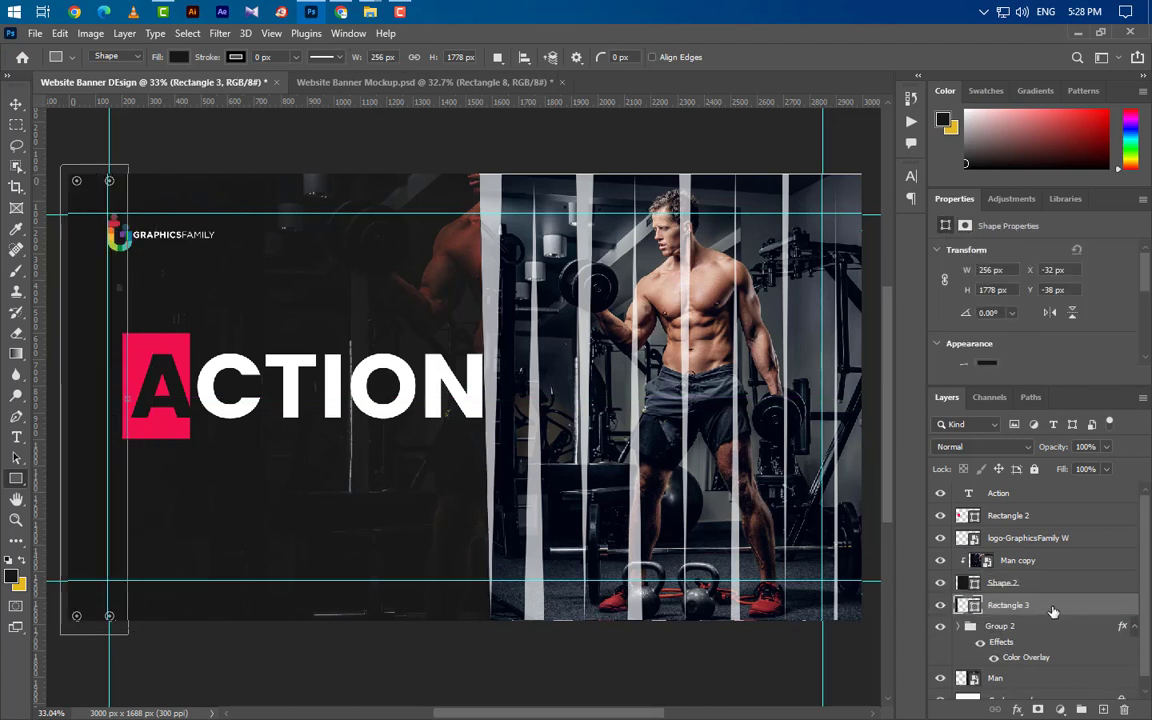
- Combine the new rectangle and Shape 2 into a single smart object
left_click(1050, 584, "shift")
right_click(1050, 584)
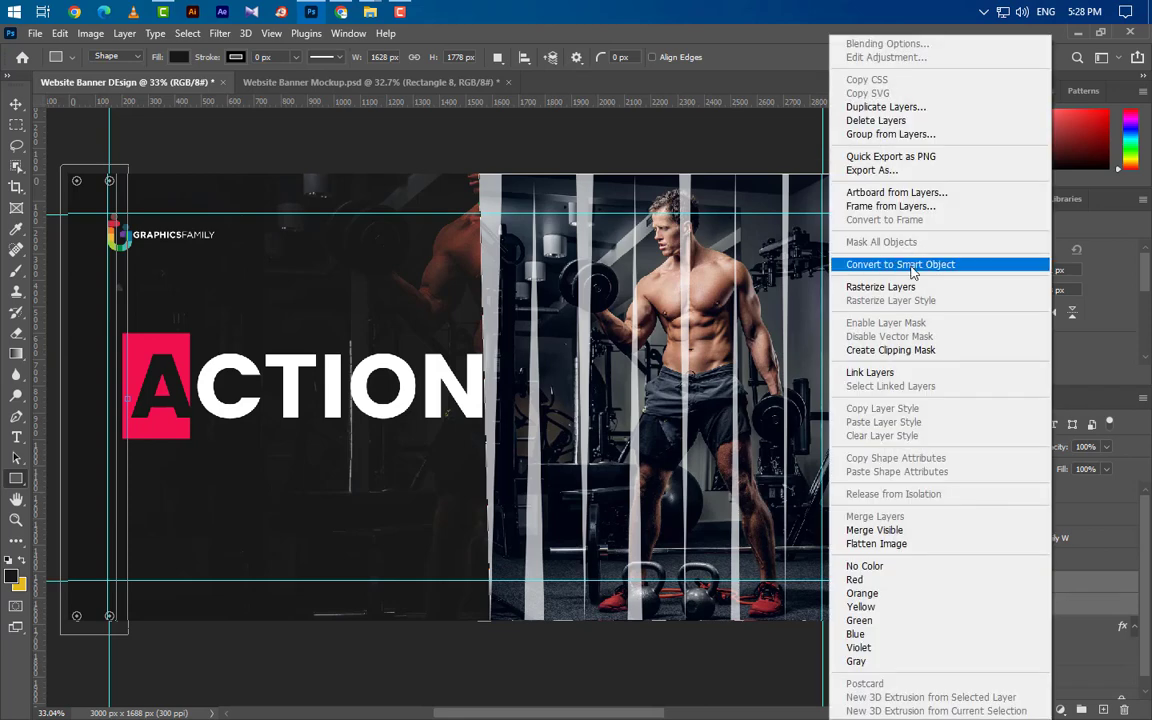
left_click(823, 260)
- Move the Man copy photo left to the canvas edge, scale it to 69.26% and commit the transform
left_click(1045, 563)
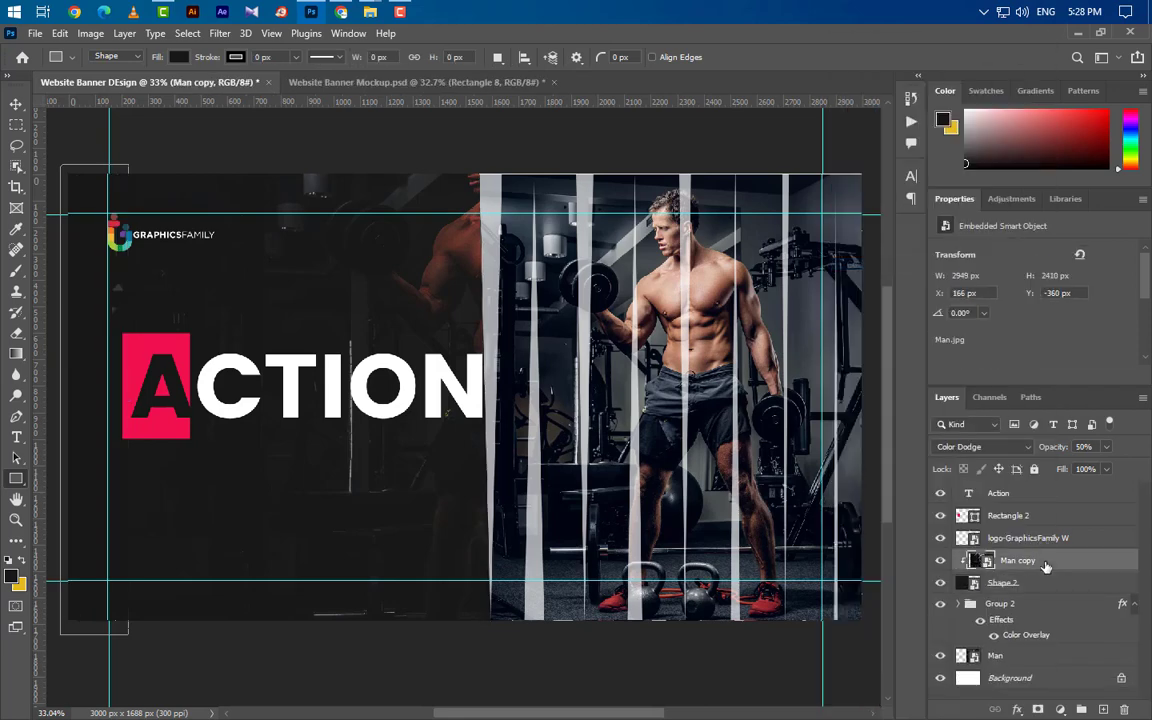
key("ctrl+t")
scroll(361, 474, "down", 3)
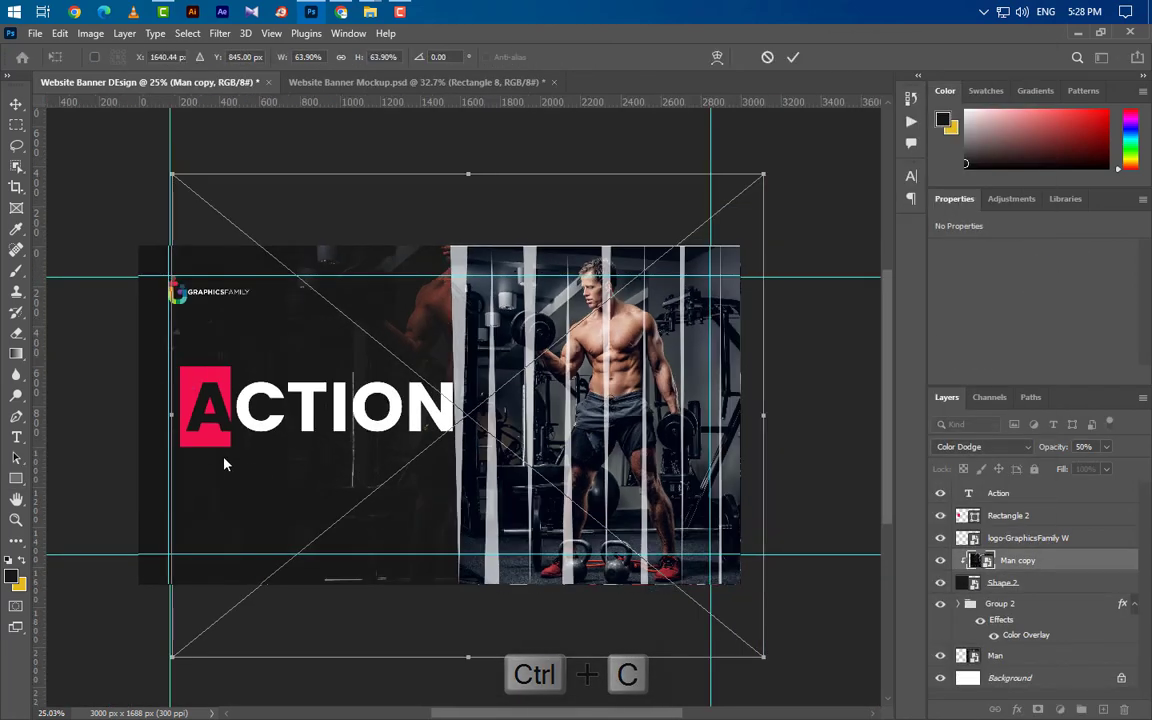
left_click_drag(300, 471, 268, 471)
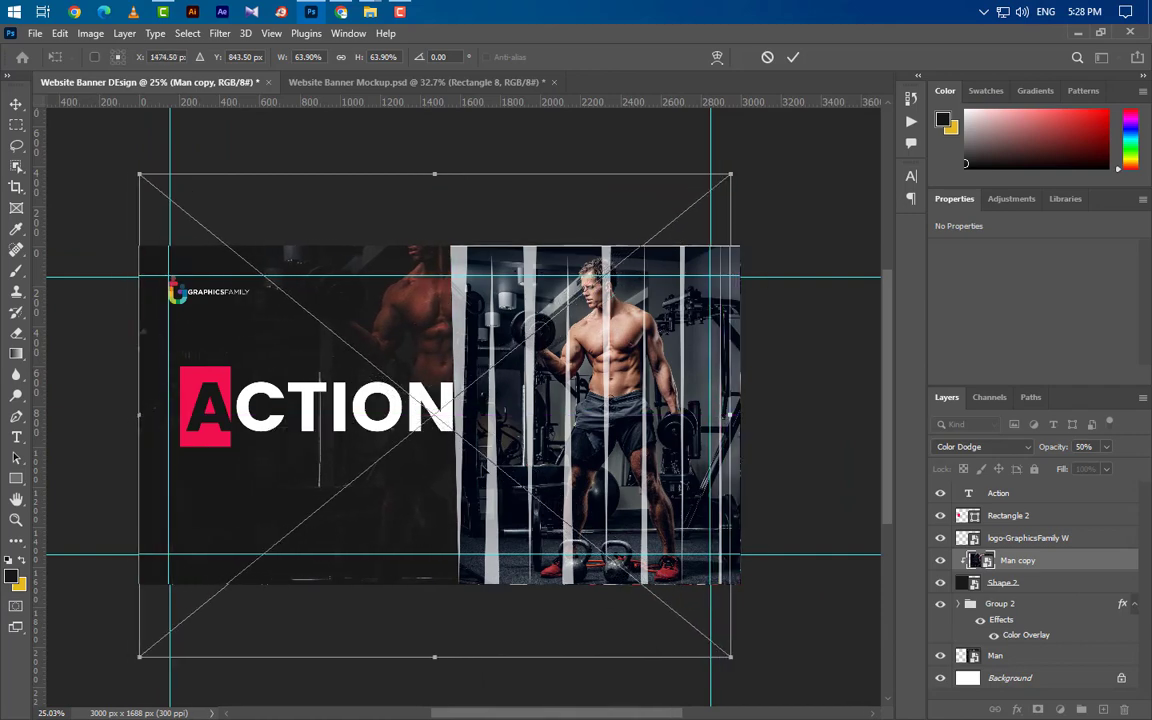
left_click_drag(733, 416, 780, 414)
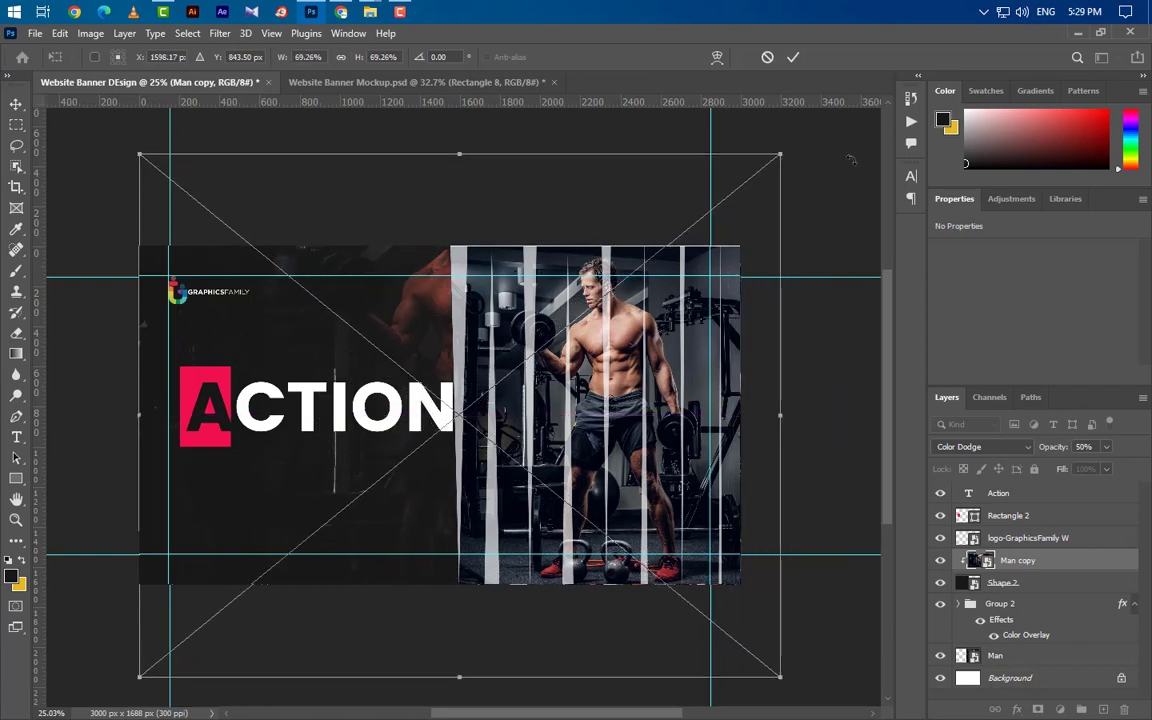
left_click(793, 57)
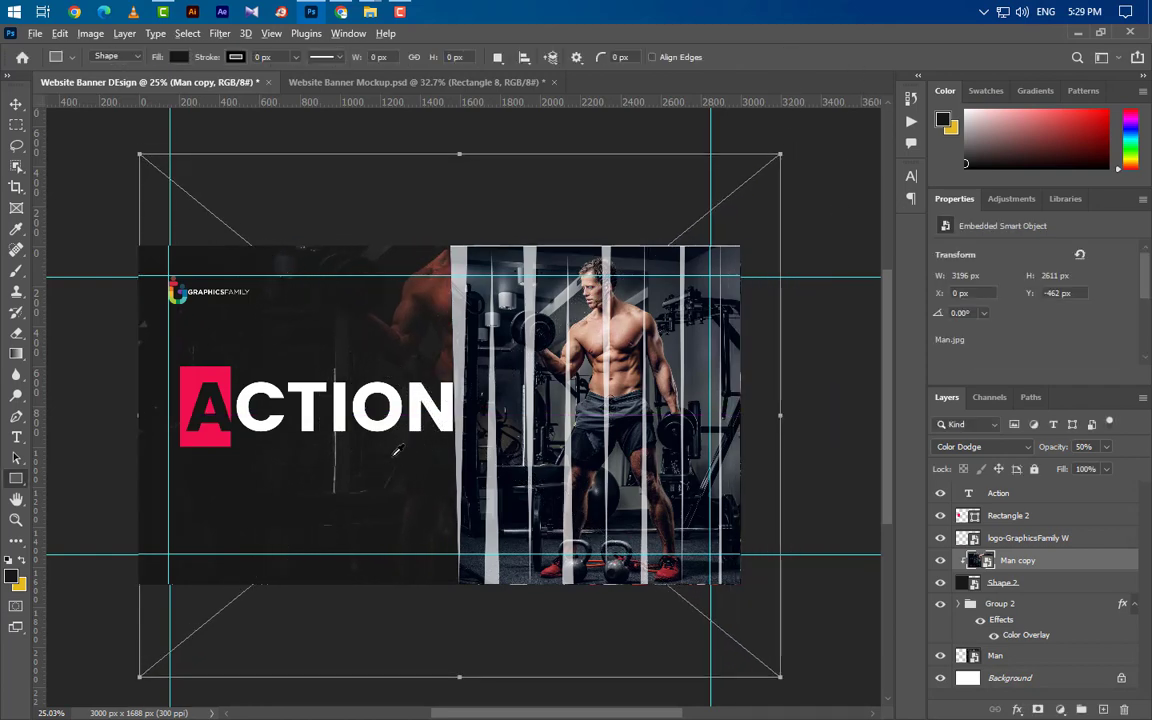
- Add a new text line "WAKE UP" above the Action headline and commit it
scroll(382, 438, "up", 2)
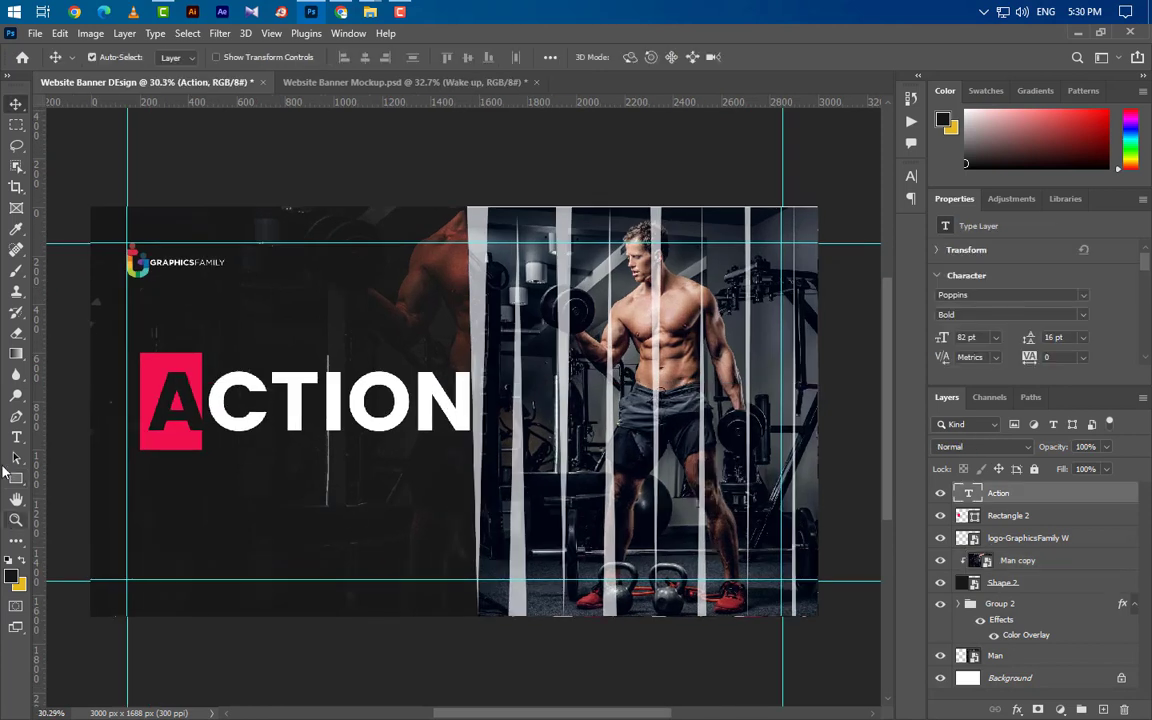
left_click(16, 437)
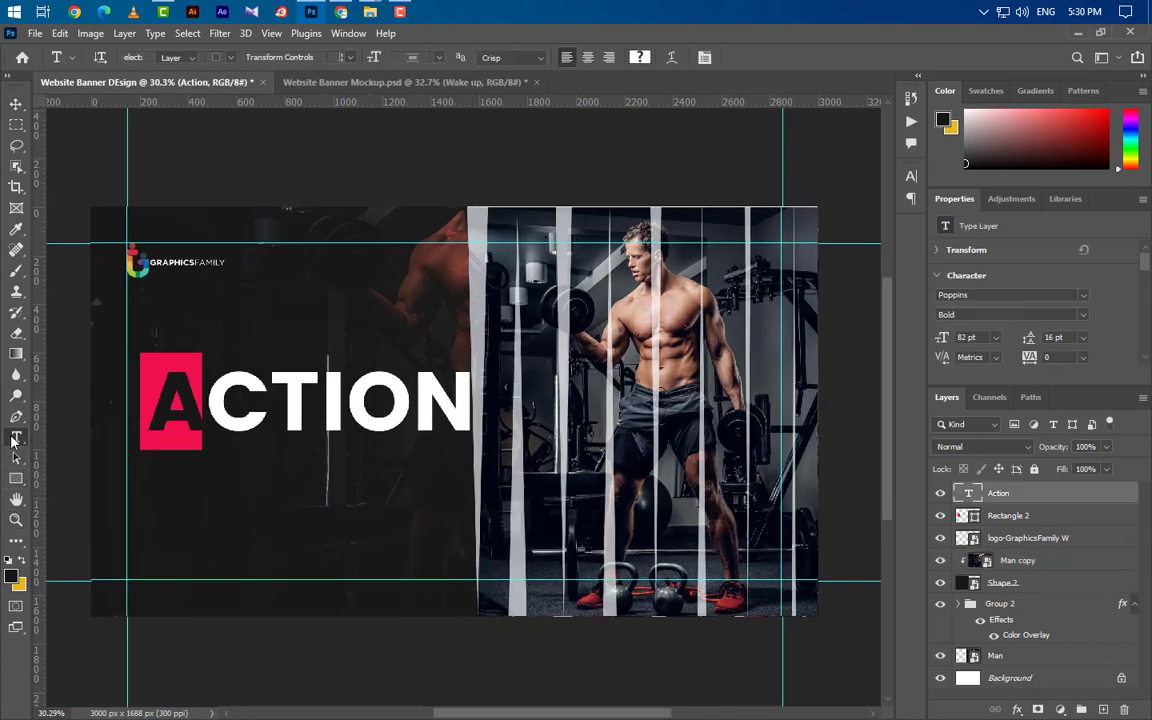
left_click(137, 331)
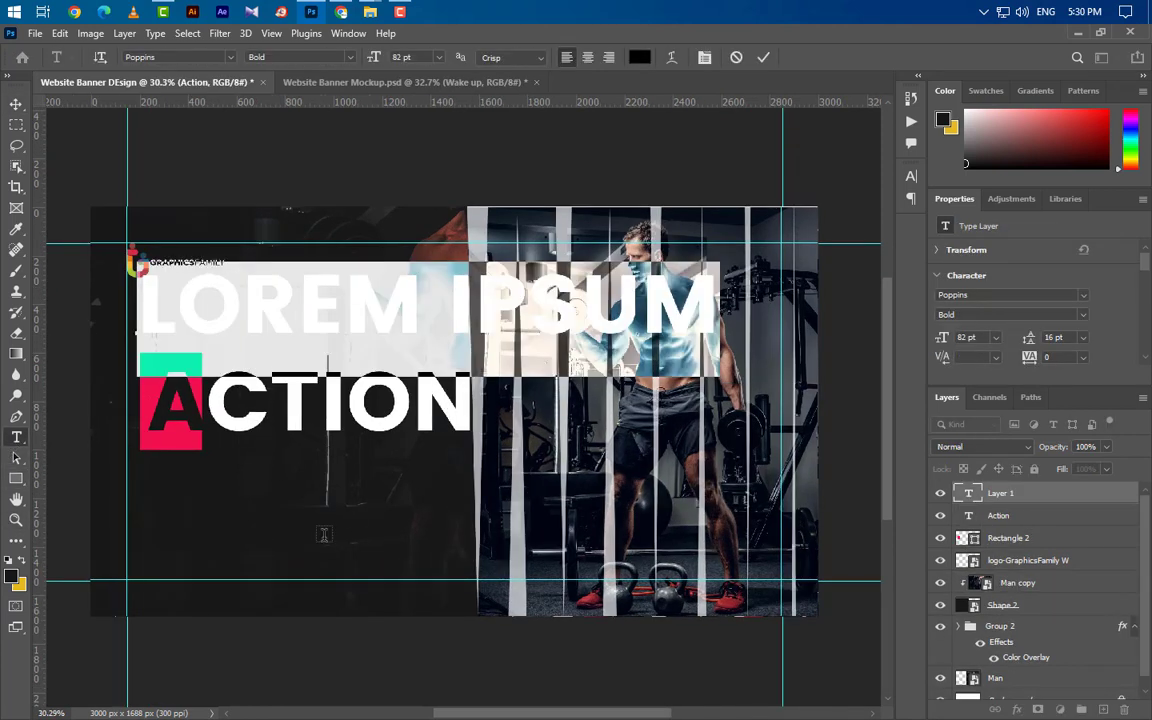
type("WAKE")
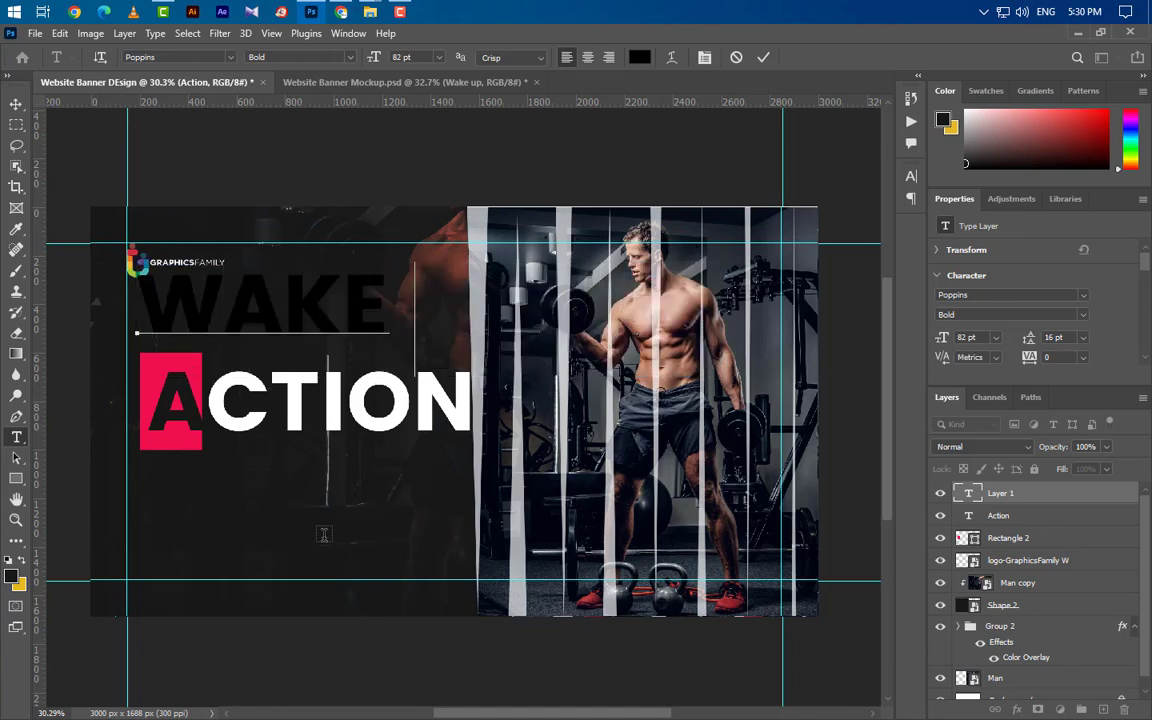
type(" UP")
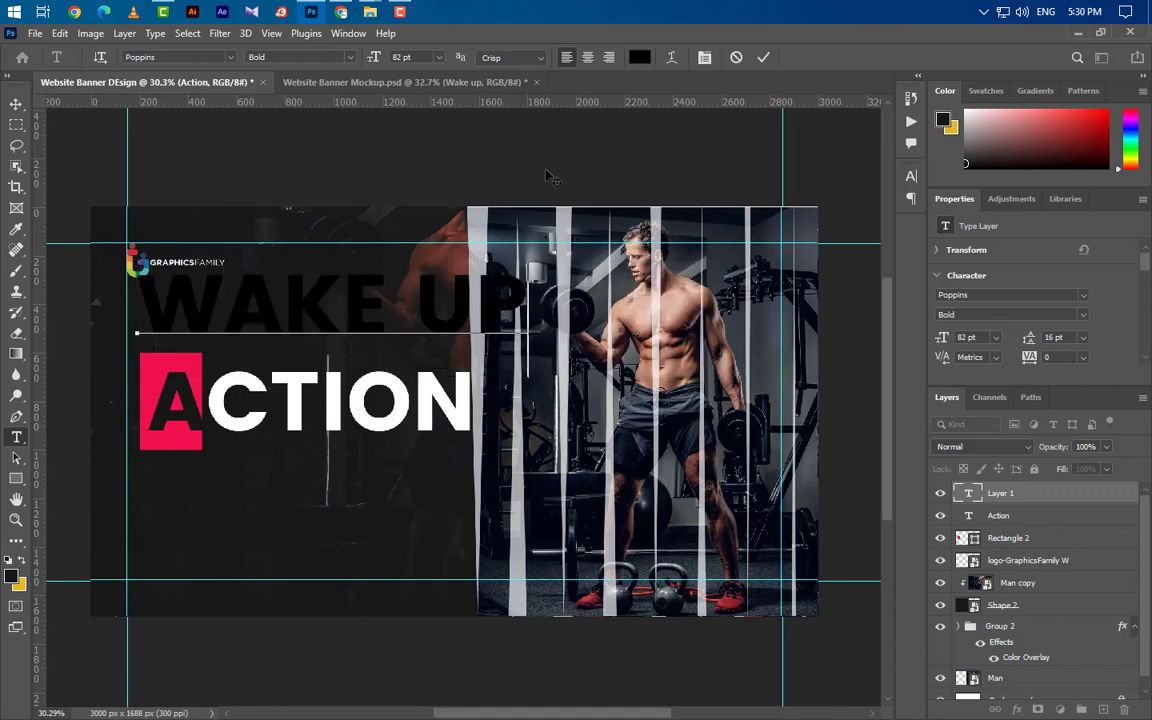
left_click(763, 57)
- Set the WAKE UP text to Medium weight at 13.7 pt
left_click(1083, 316)
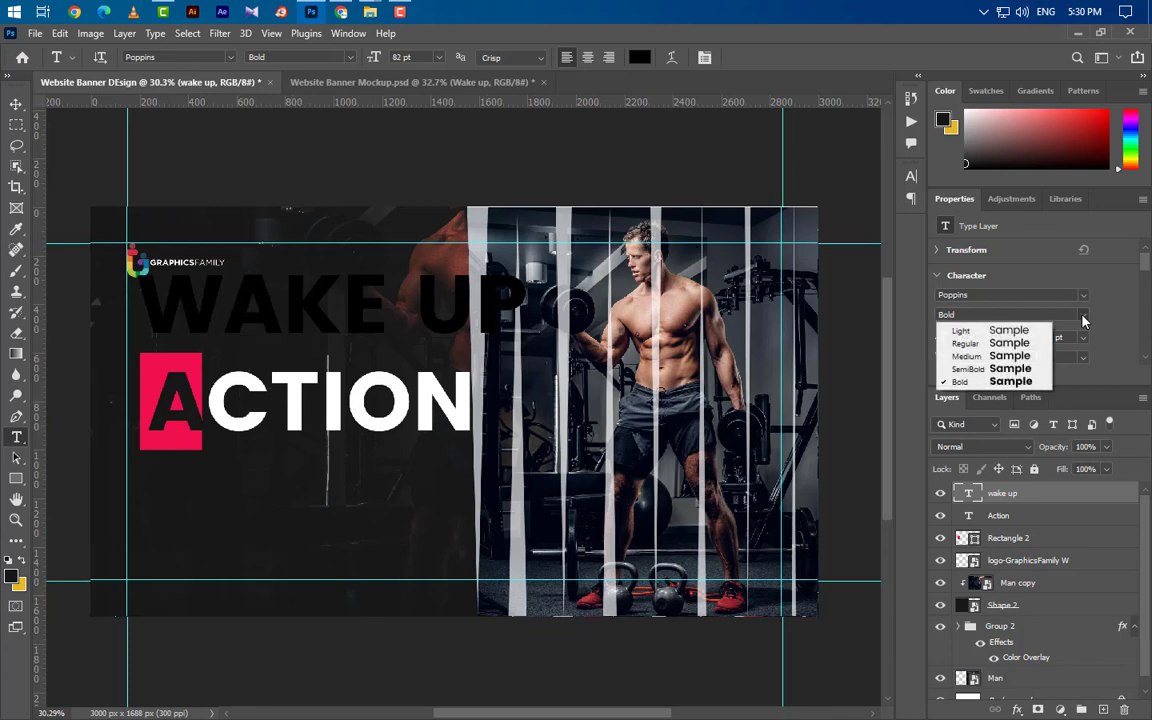
left_click(978, 356)
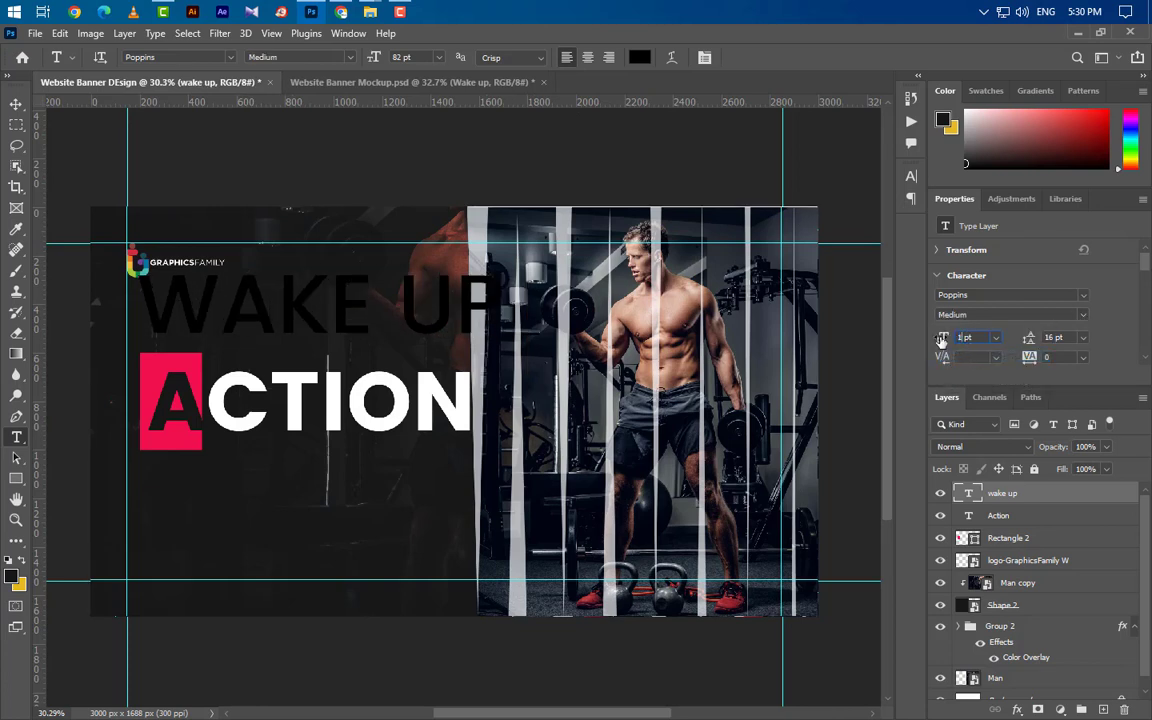
left_click_drag(941, 340, 942, 340)
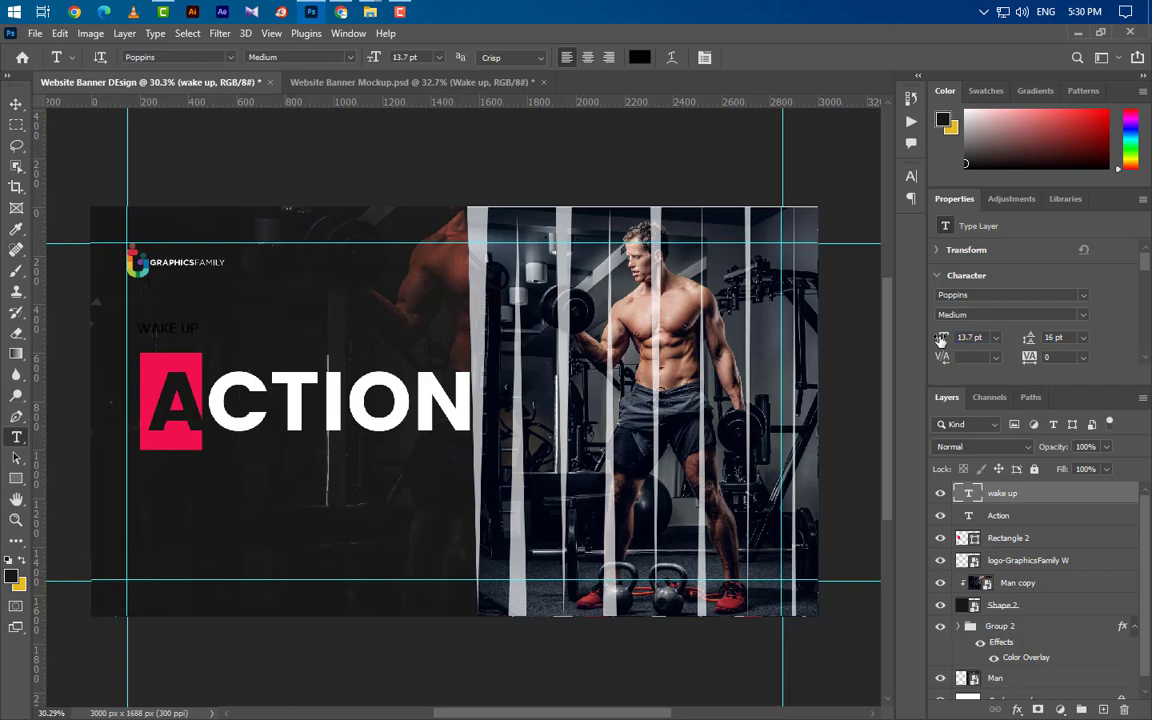
- Change the WAKE UP text color to white, ffffff
left_click(911, 176)
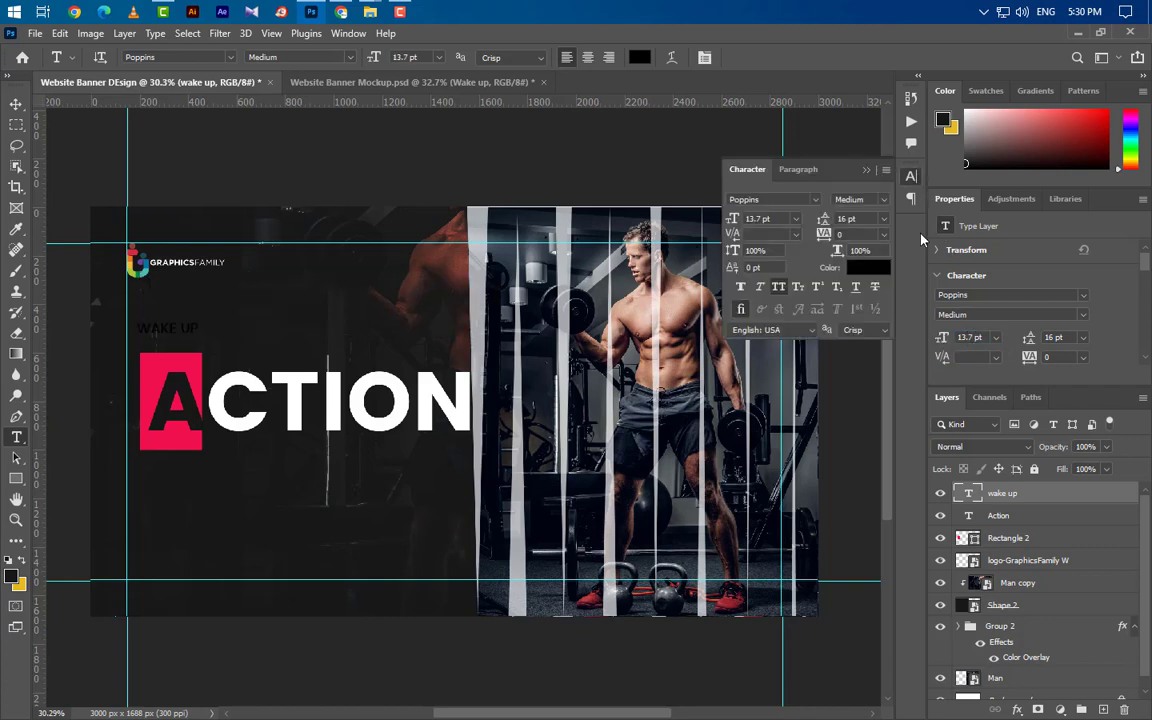
left_click(883, 273)
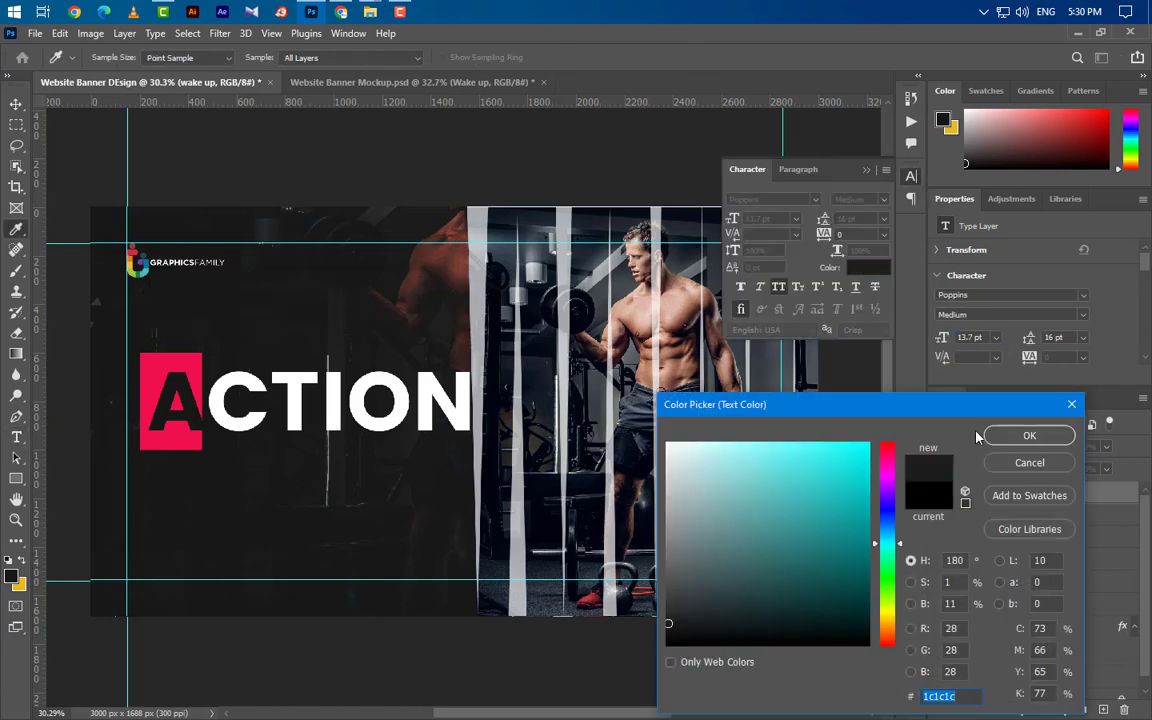
type("ffffff")
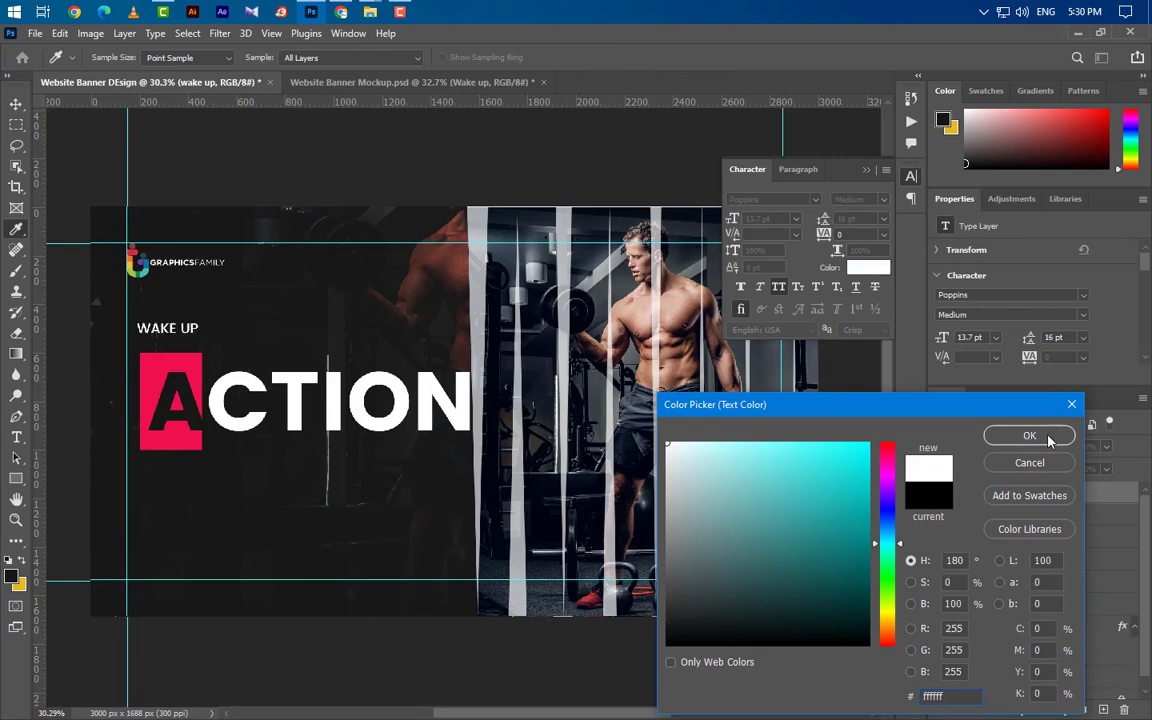
left_click(1029, 436)
left_click(775, 154)
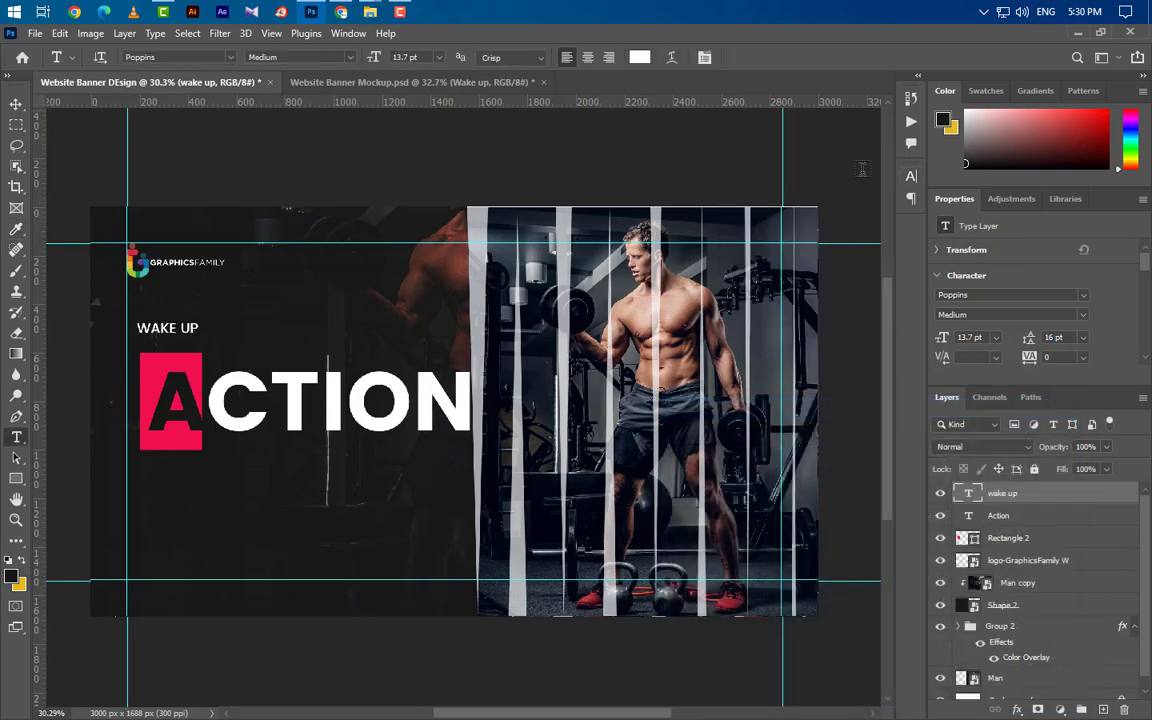
- Nudge the WAKE UP text about 20 px right and 30 px down, just above the red rectangle
left_click(16, 104)
key("shift+Right")
key("shift+Right")
key("shift+Down")
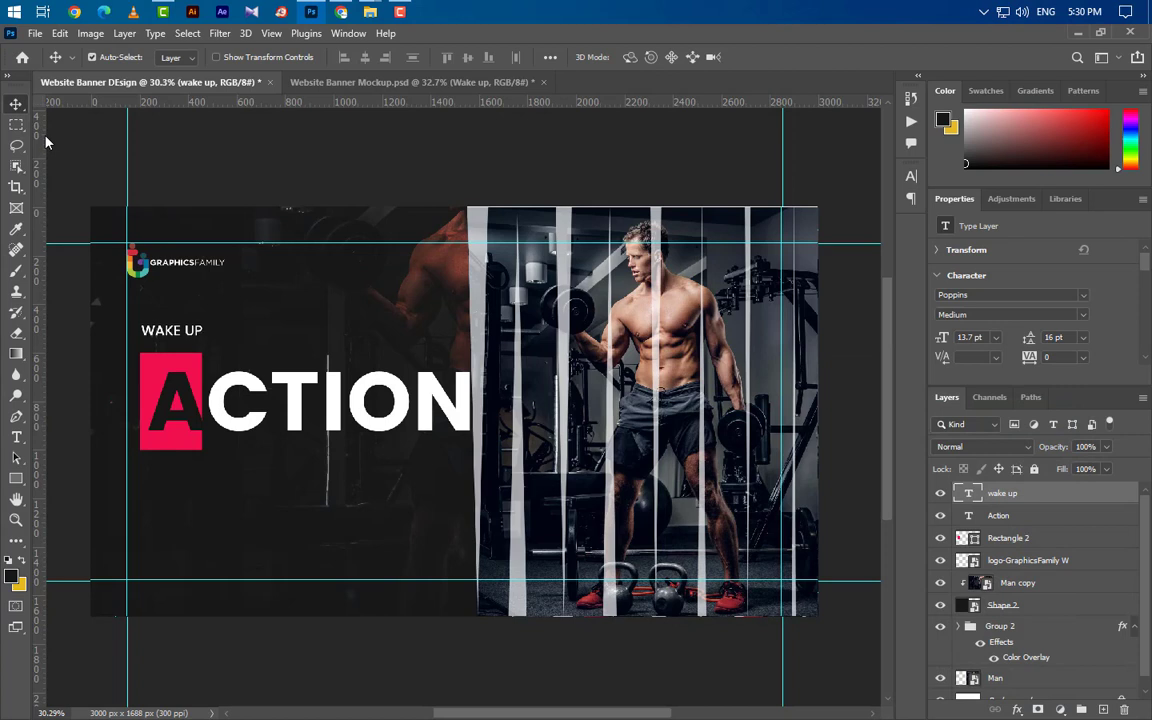
key("shift+Down")
key("shift+Down")
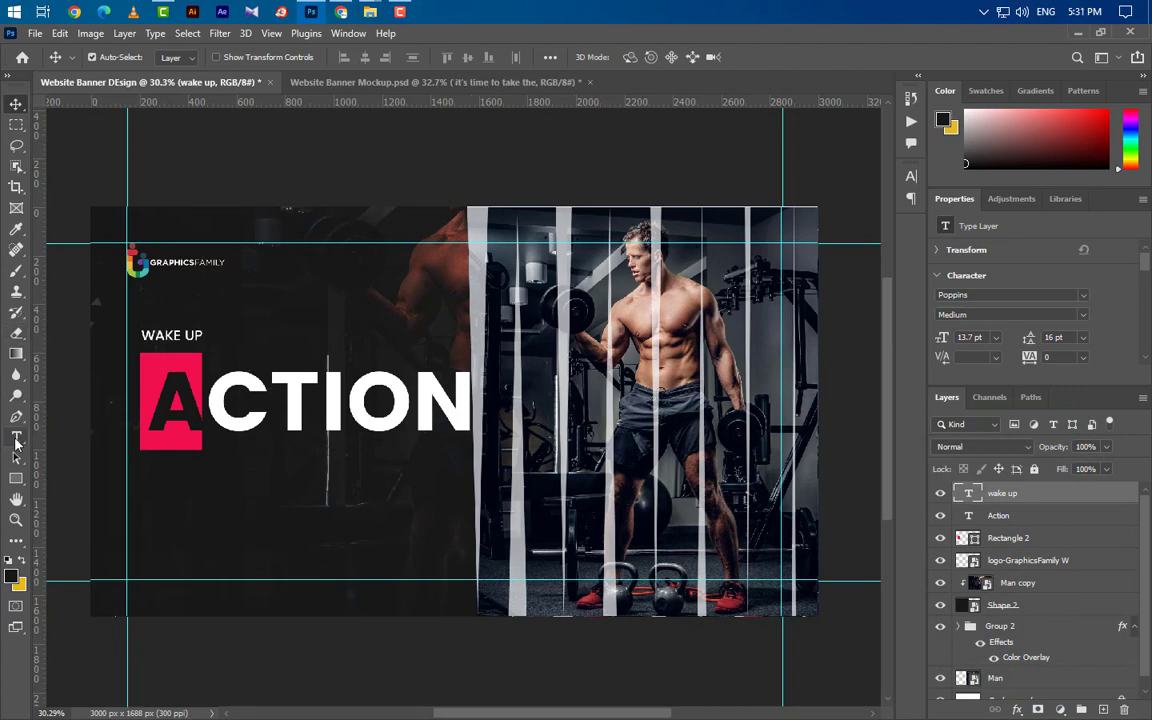
- Add a separate text line "IT'S TIME TO TAKE THE" beside WAKE UP and commit it
left_click(16, 438)
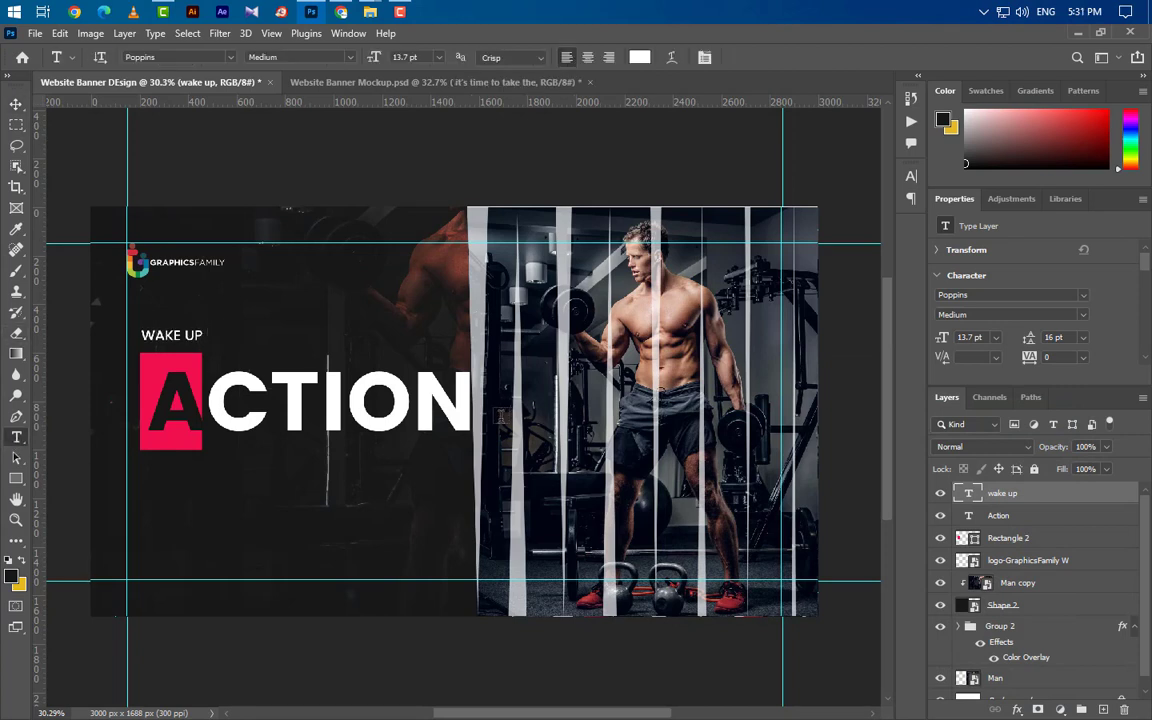
left_click(217, 335)
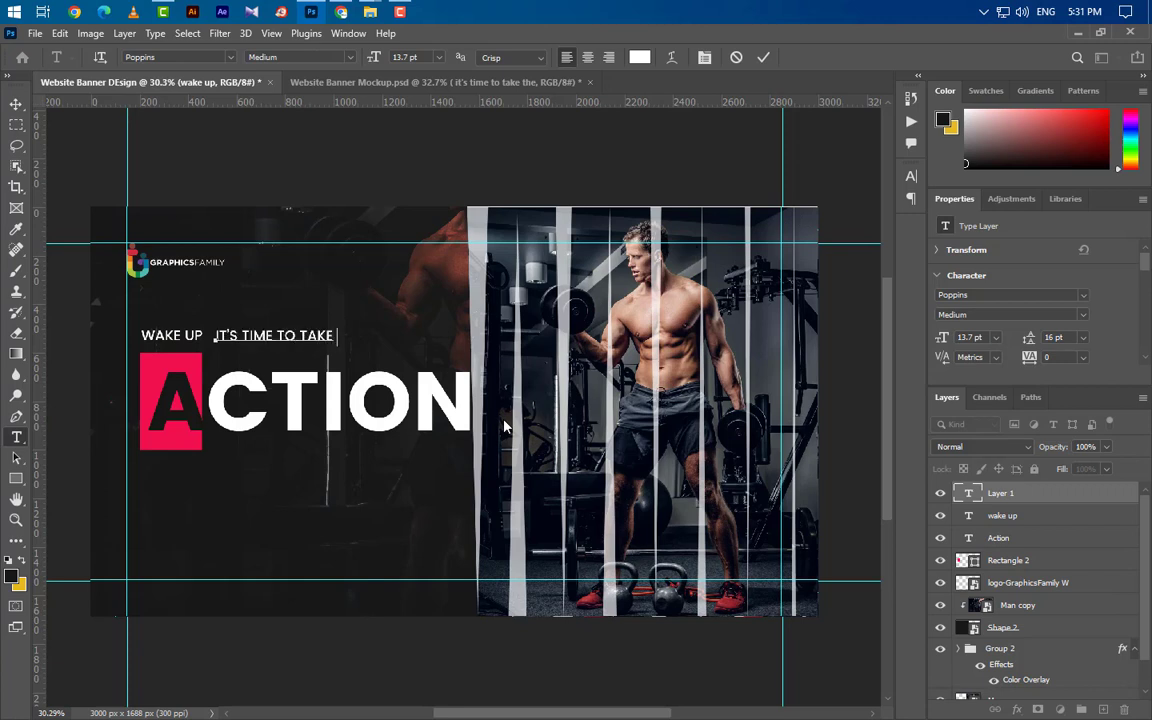
type("IT'S TIME TO TAKE THE")
left_click(765, 58)
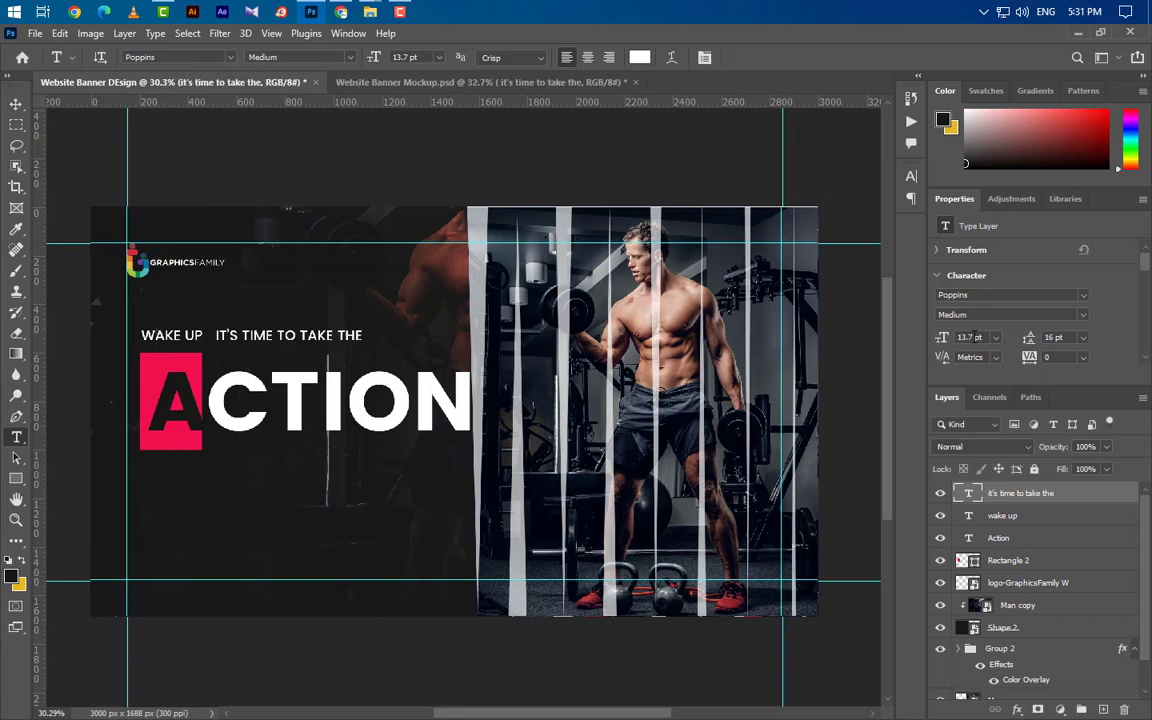
- Format the "it's time to take the" text as SemiBold at 25.7 pt with All Caps turned off
type("25.7")
key("Return")
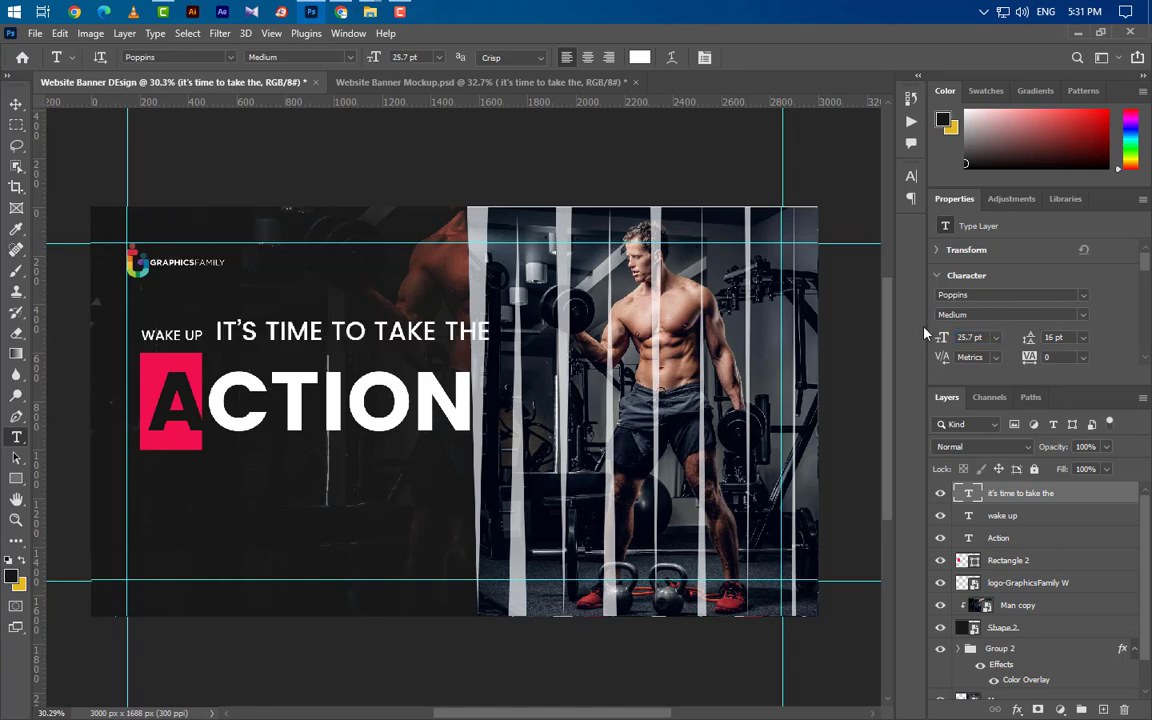
left_click(1081, 316)
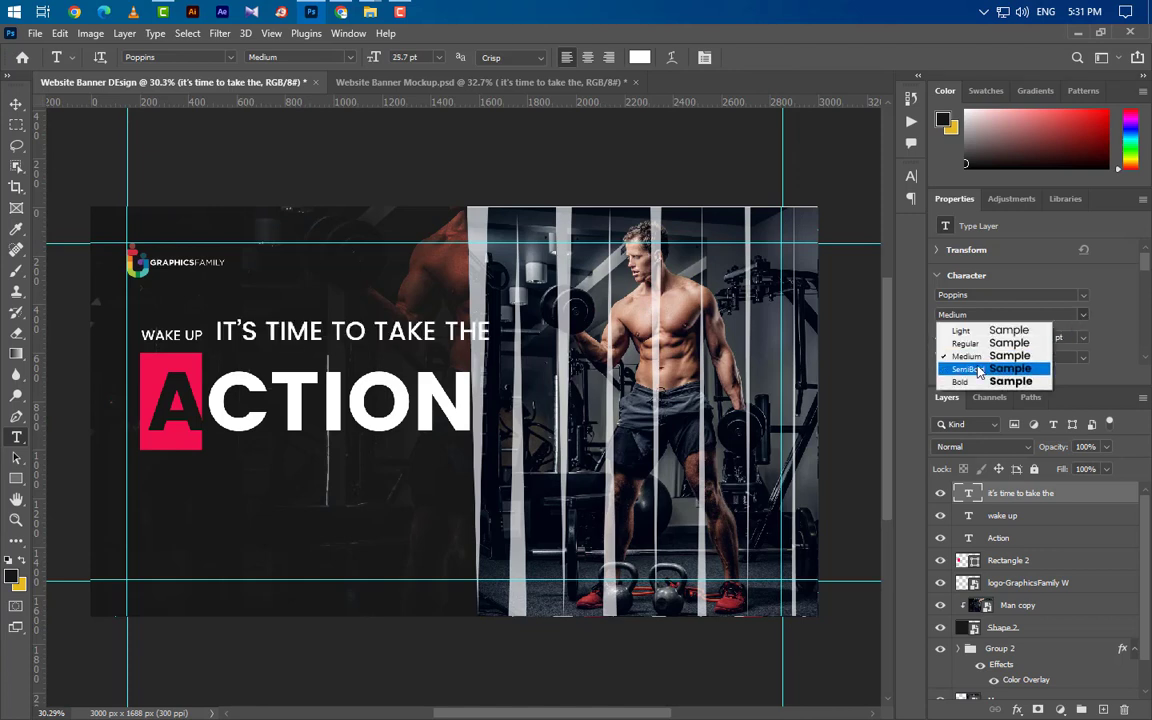
left_click(1000, 368)
left_click(910, 177)
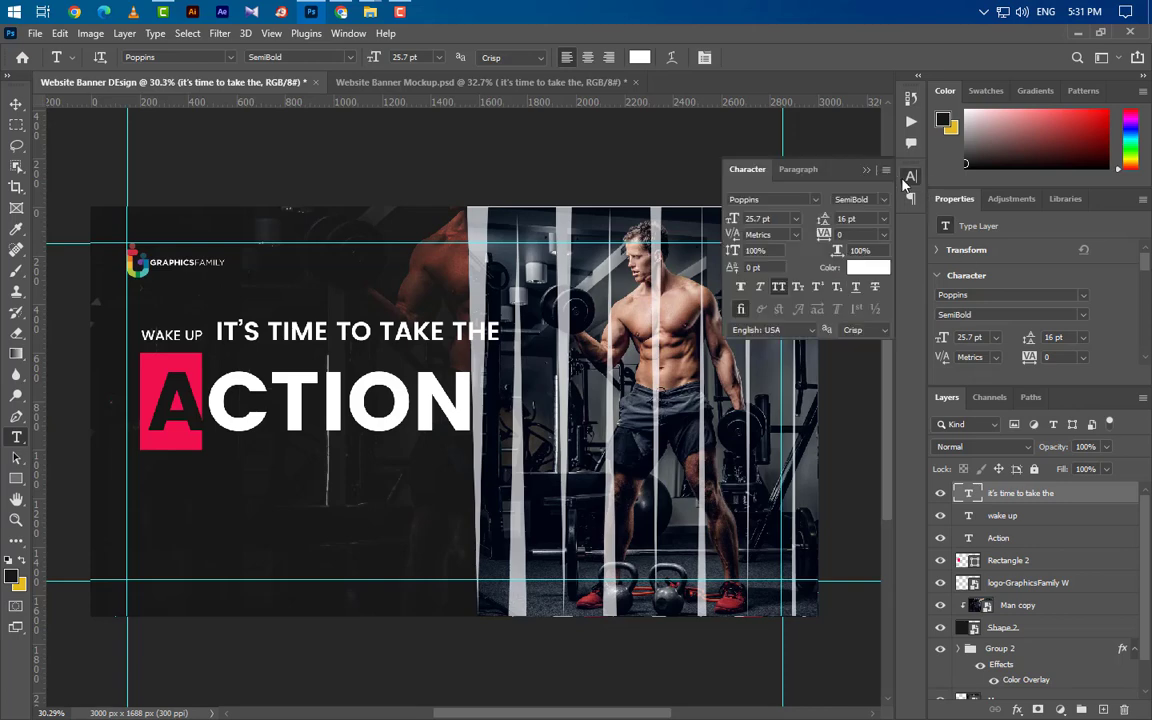
left_click(779, 287)
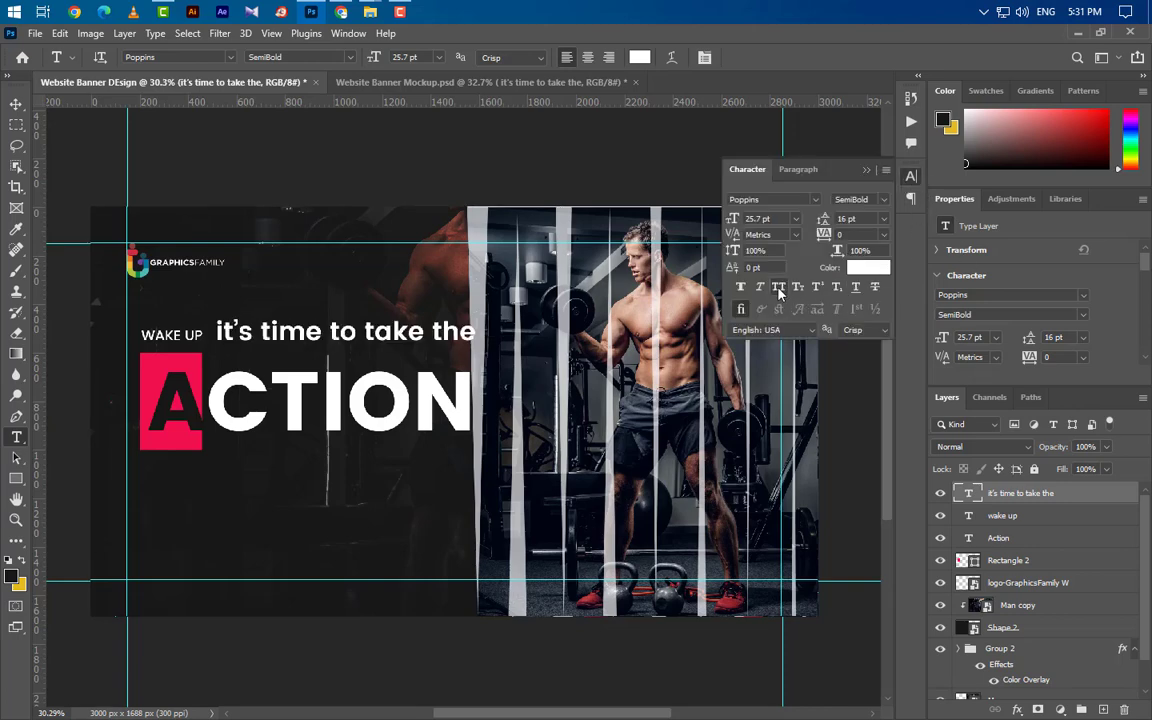
- Recolor the "it's time to take the" text to f1104f, sampled from the red rectangle
left_click(867, 267)
left_click(201, 364)
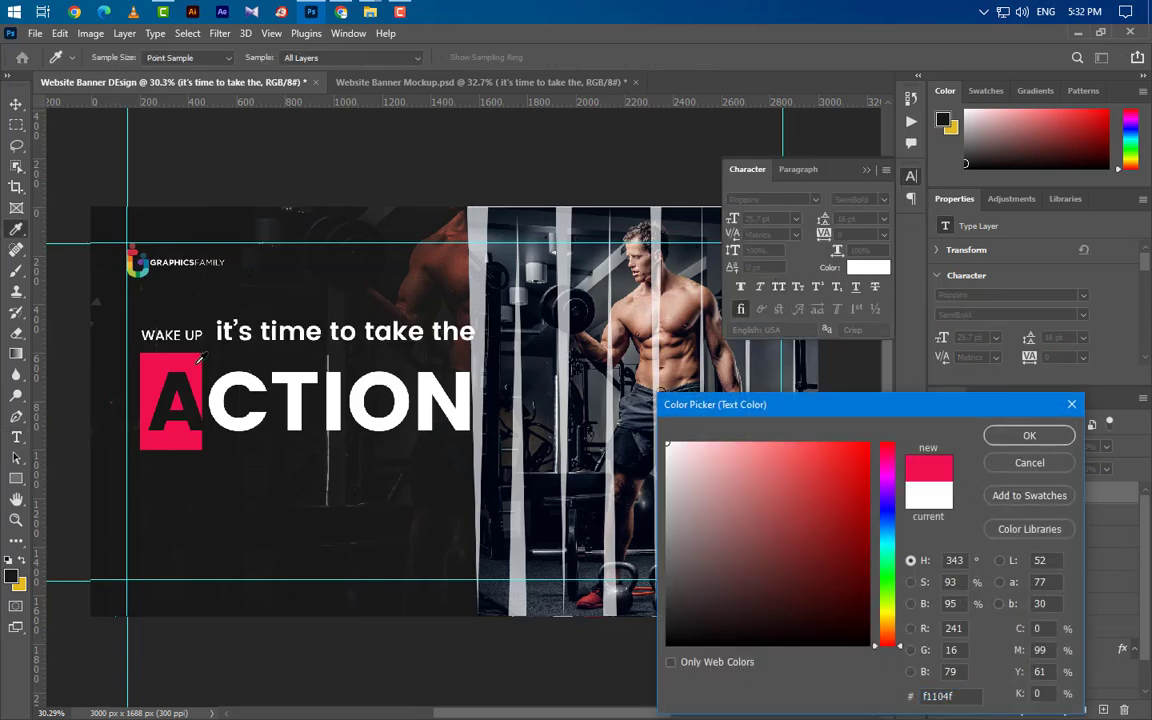
key("Return")
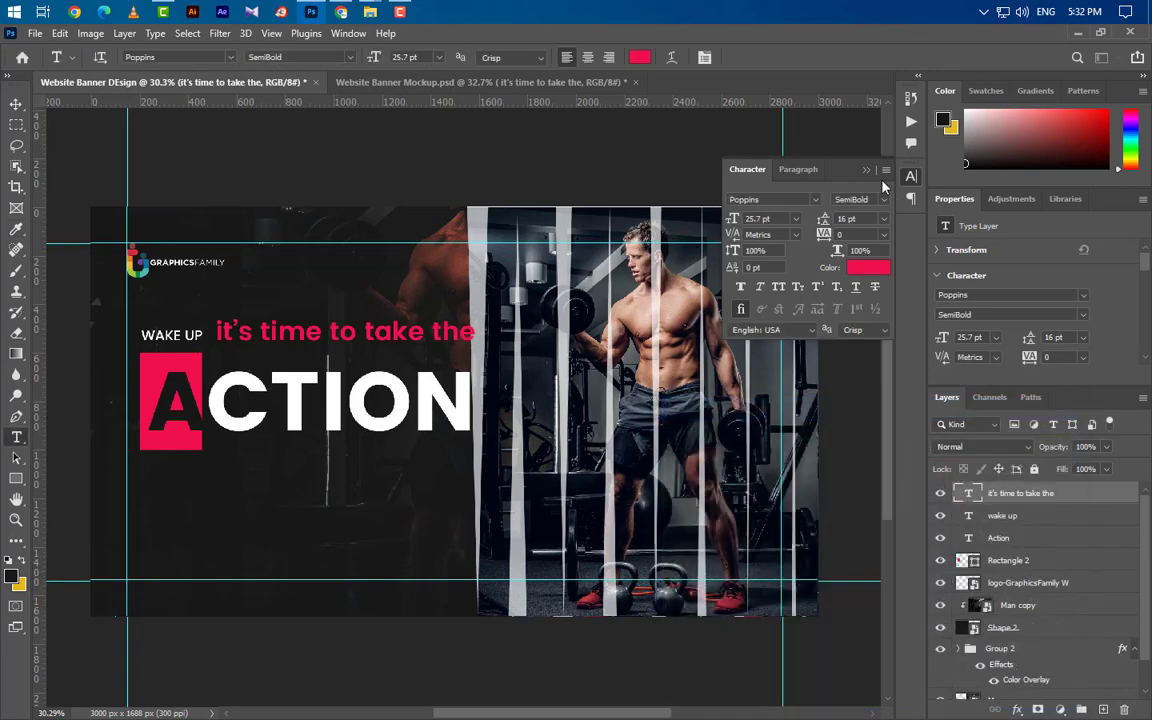
left_click(866, 171)
- Nudge the "it's time to take the" text 20 px down and 20 px left, closer to WAKE UP and ACTION
left_click(17, 105)
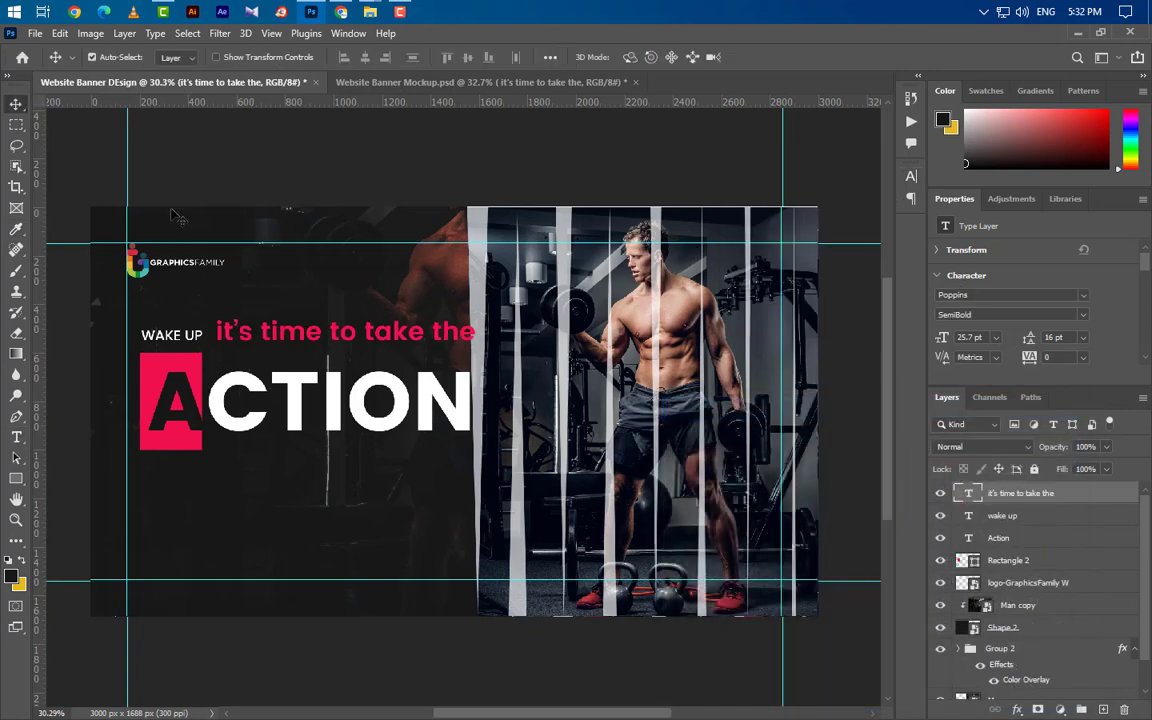
key("shift+Down")
key("shift+Down")
key("shift+Left")
key("shift+Left")
- Add a text line "Start your training with our professional trainers" below the ACTION headline and commit it
left_click(16, 438)
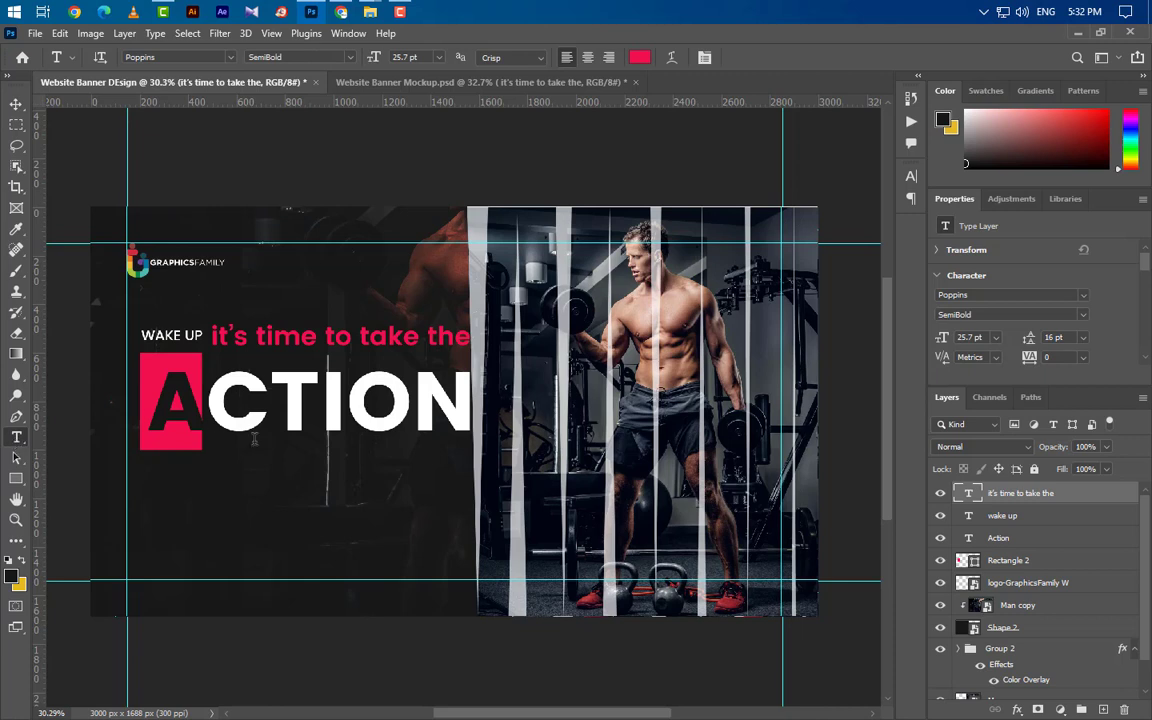
left_click(218, 488)
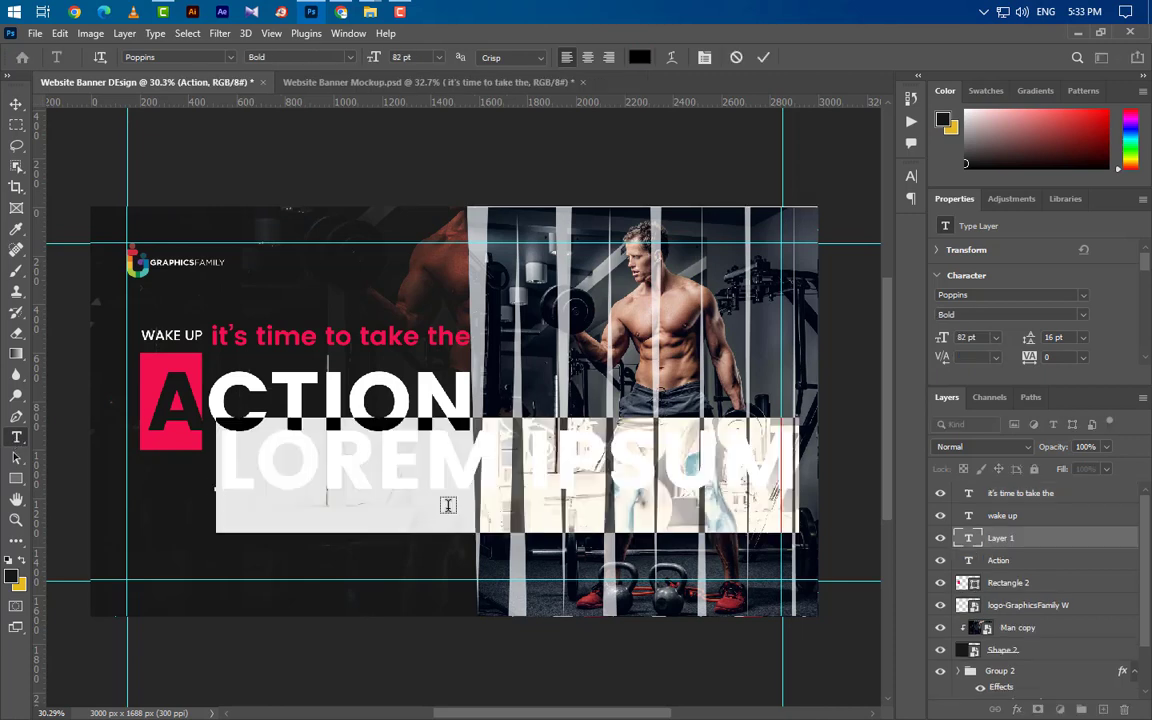
type("START")
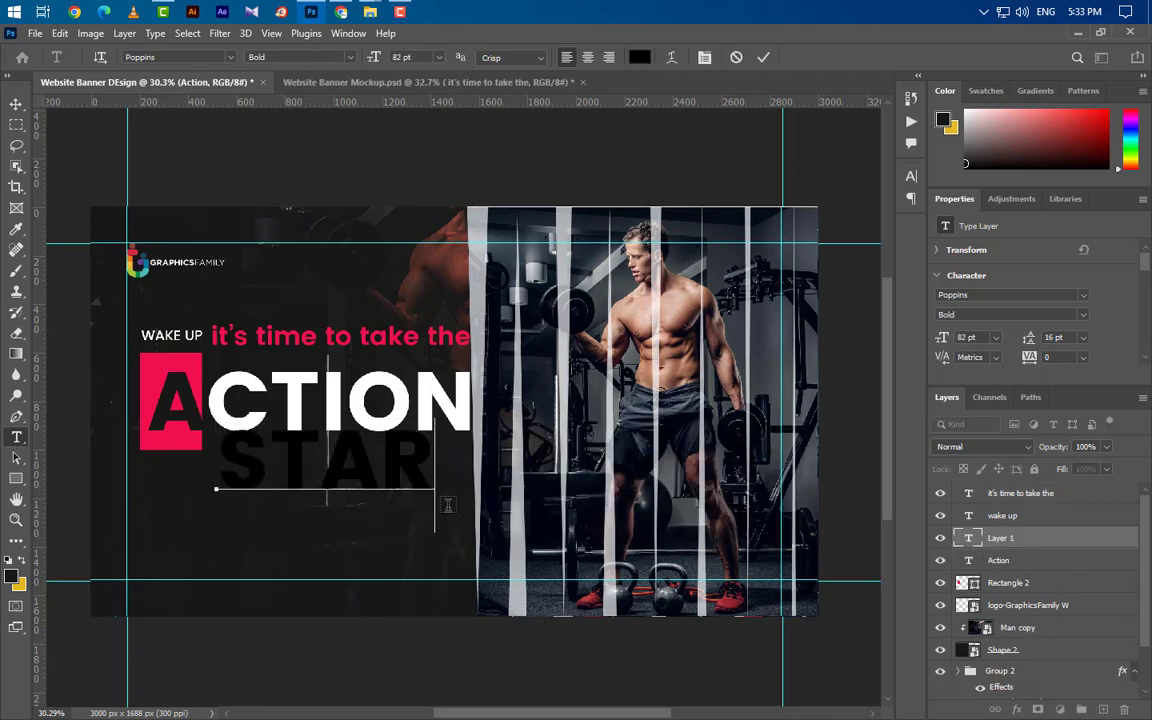
type(" Y")
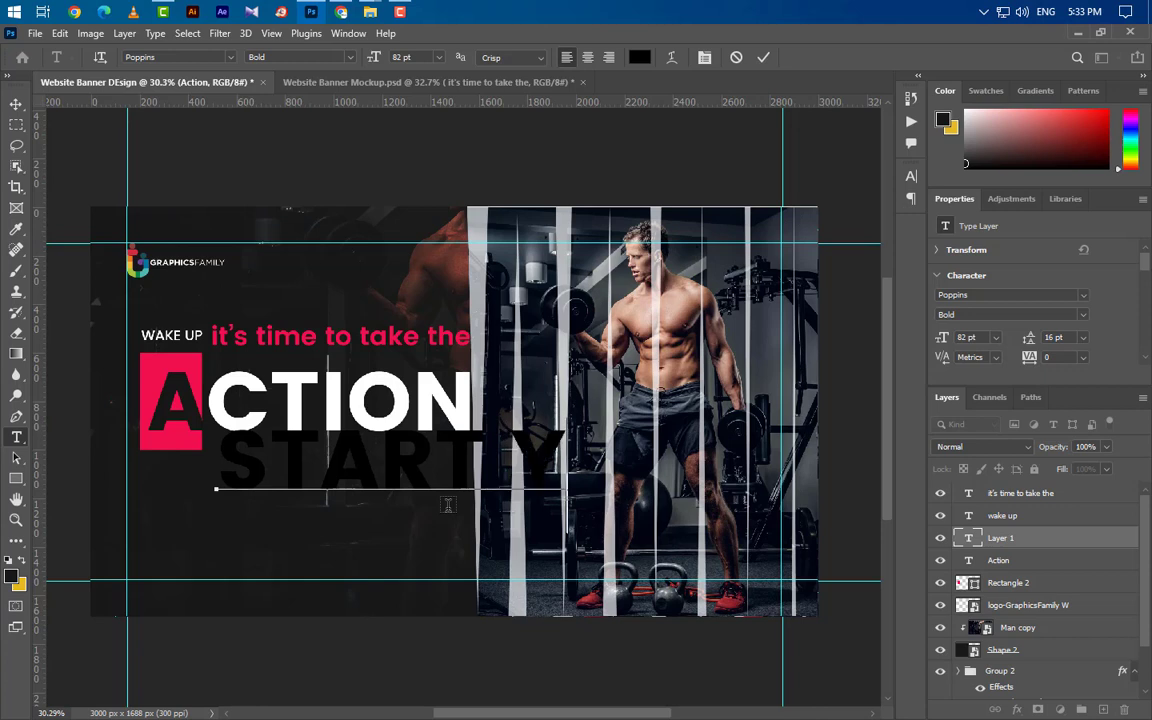
type("OUR")
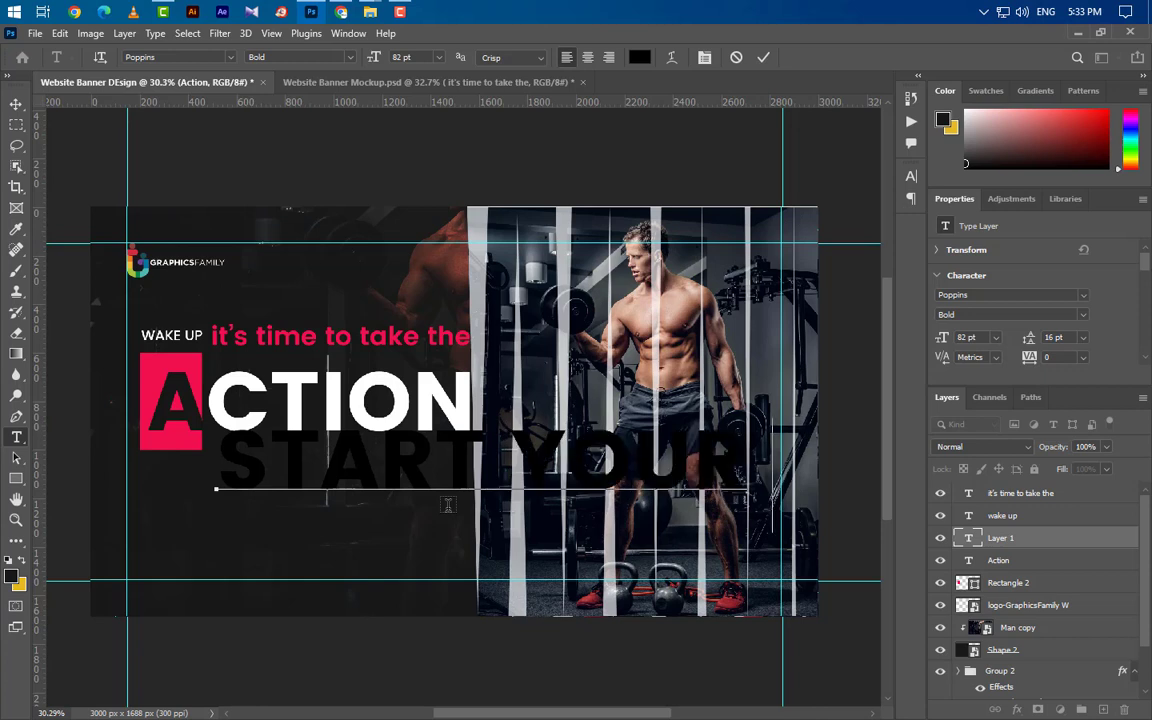
type(" T")
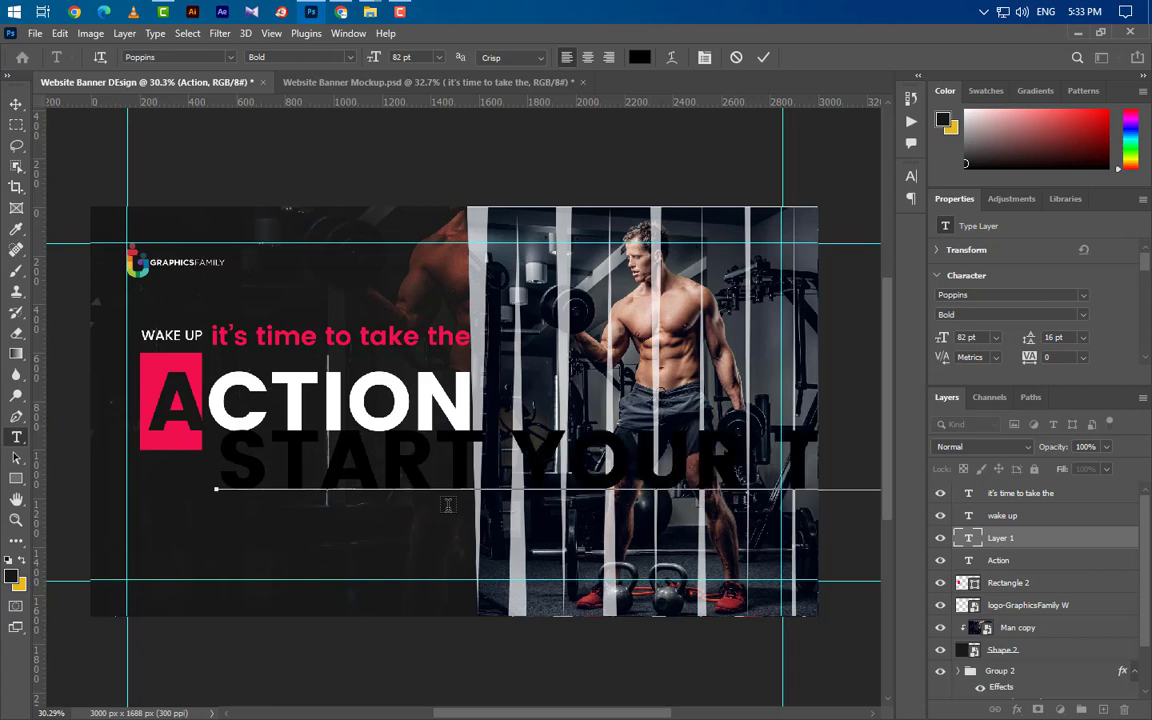
left_click(763, 57)
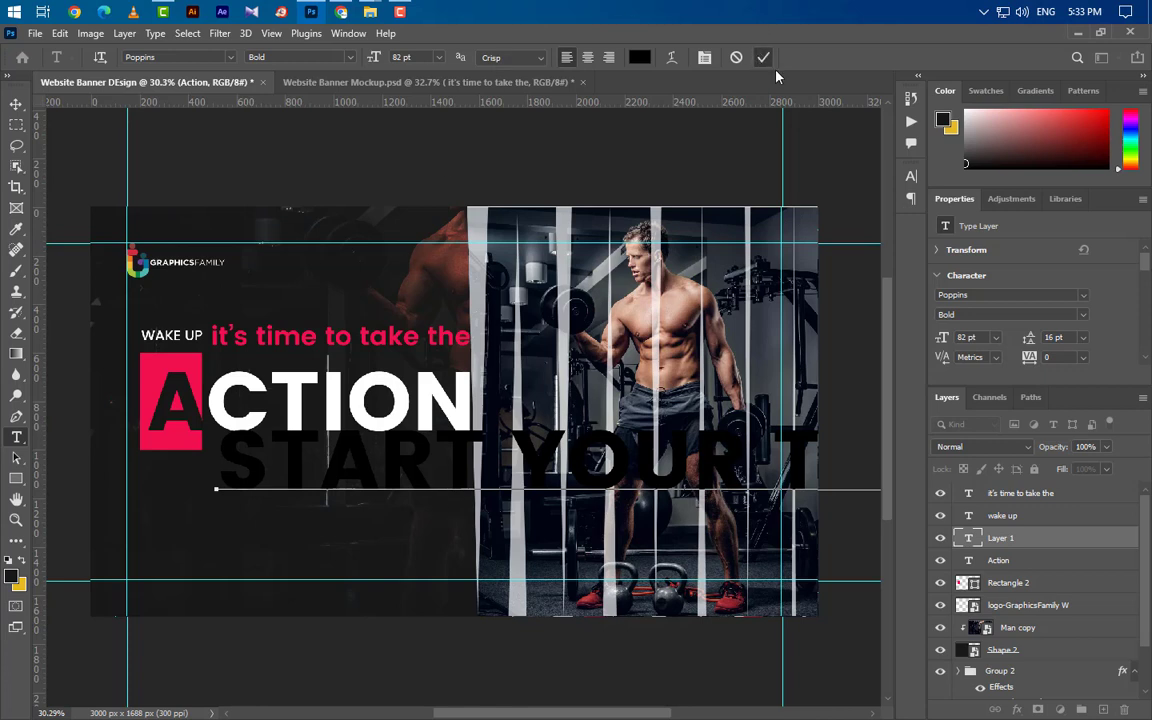
- Format the training tagline as Poppins Medium at 20 pt in white, ffffff
left_click(911, 177)
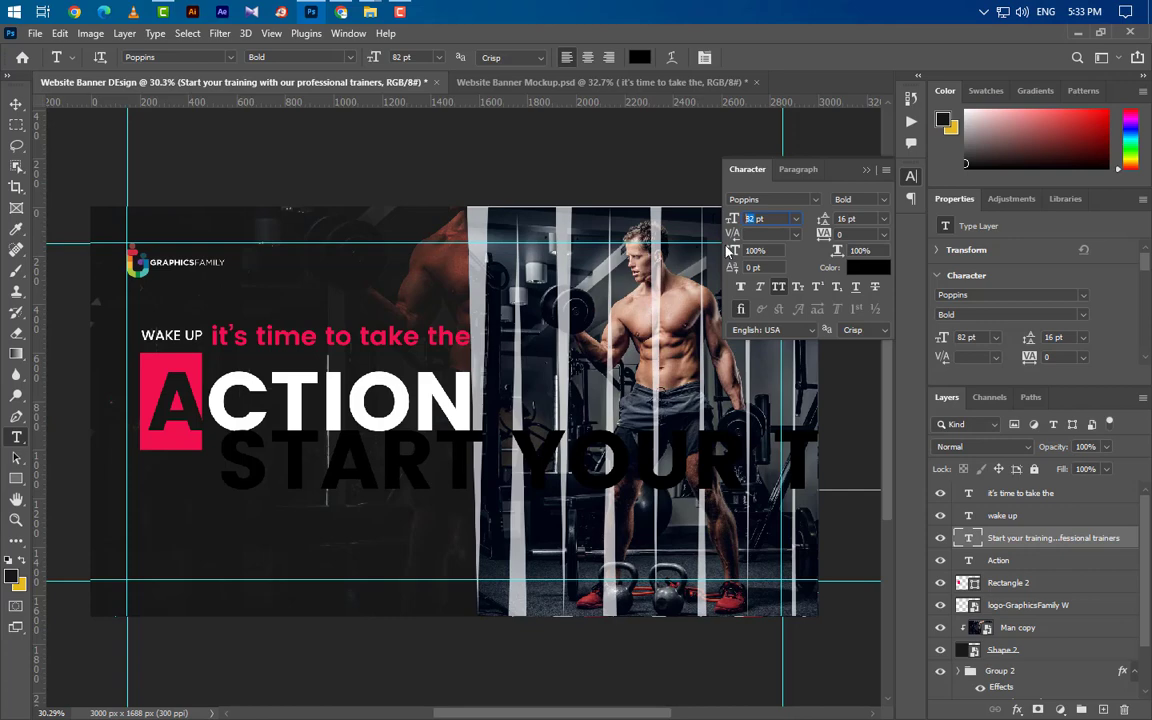
left_click(862, 268)
left_click(668, 444)
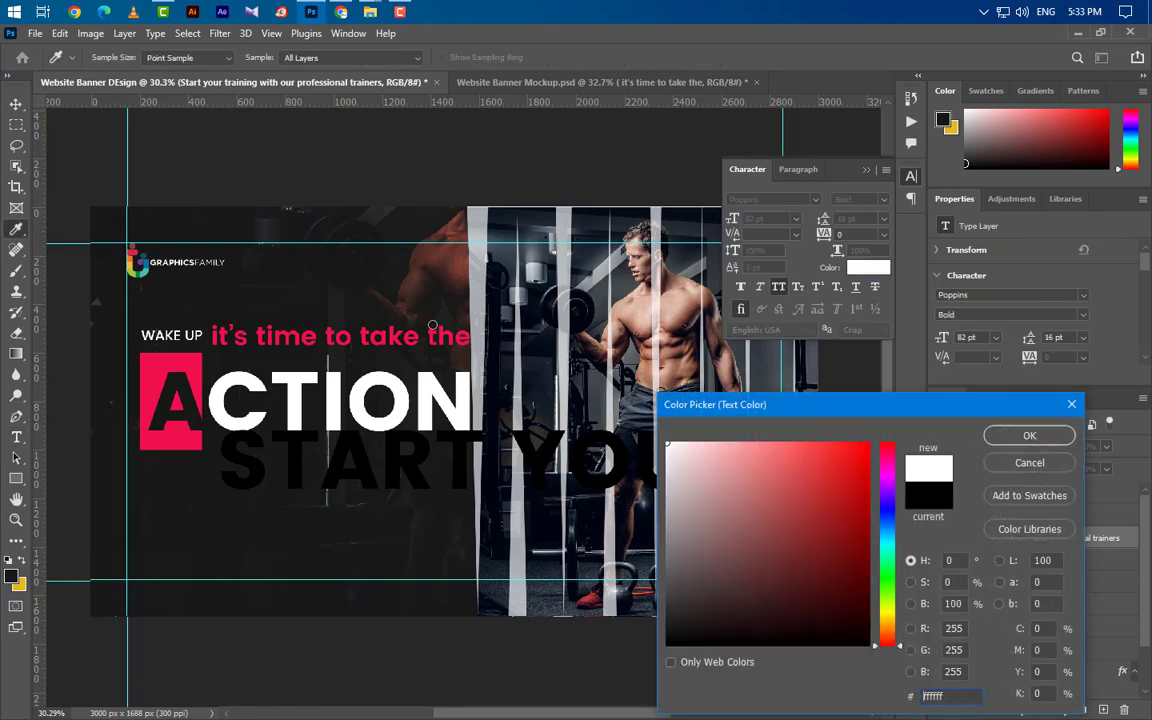
left_click(1029, 437)
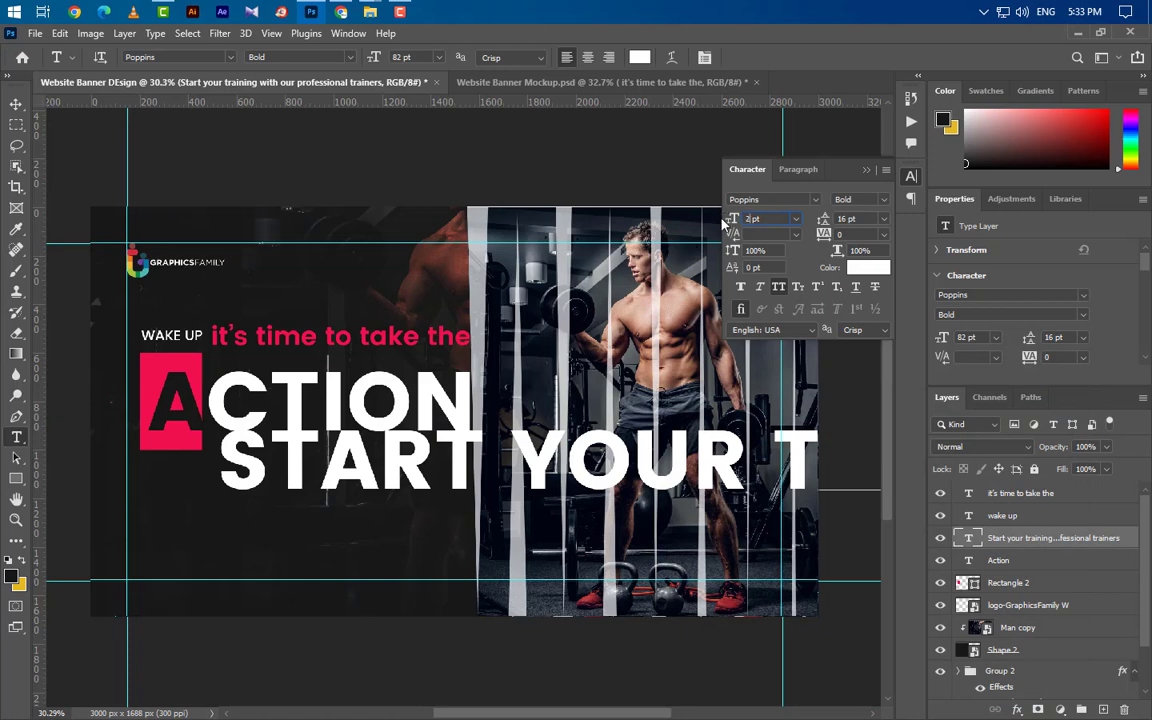
key("Return")
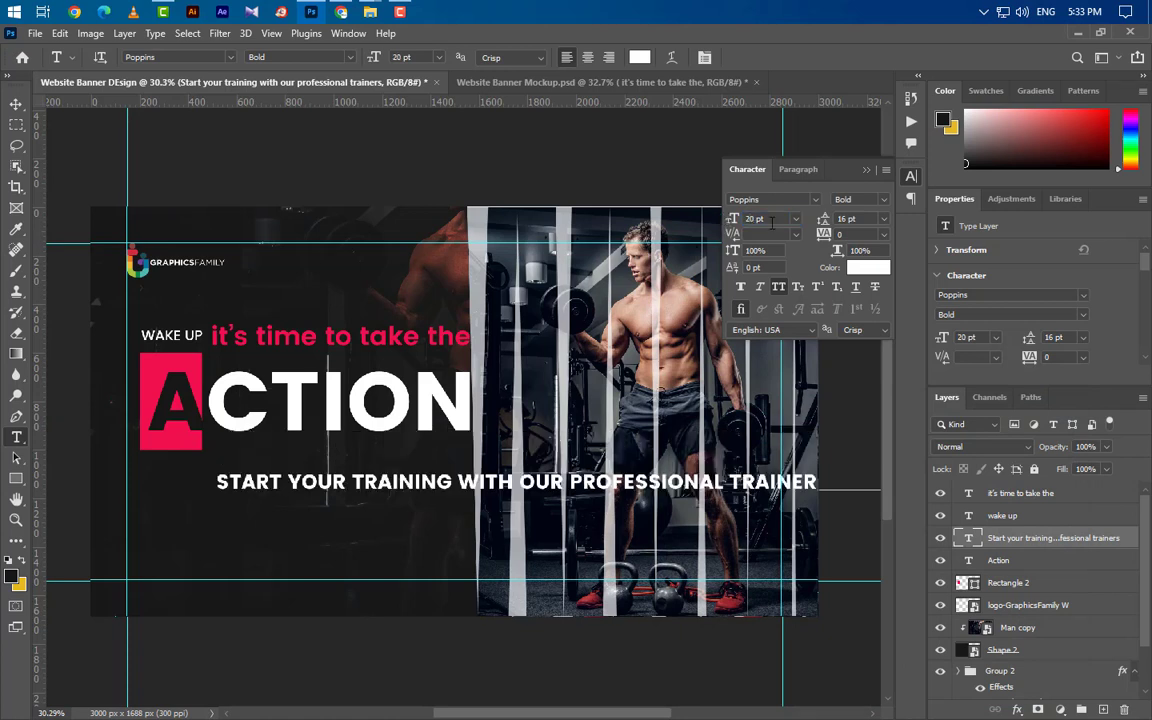
left_click(850, 199)
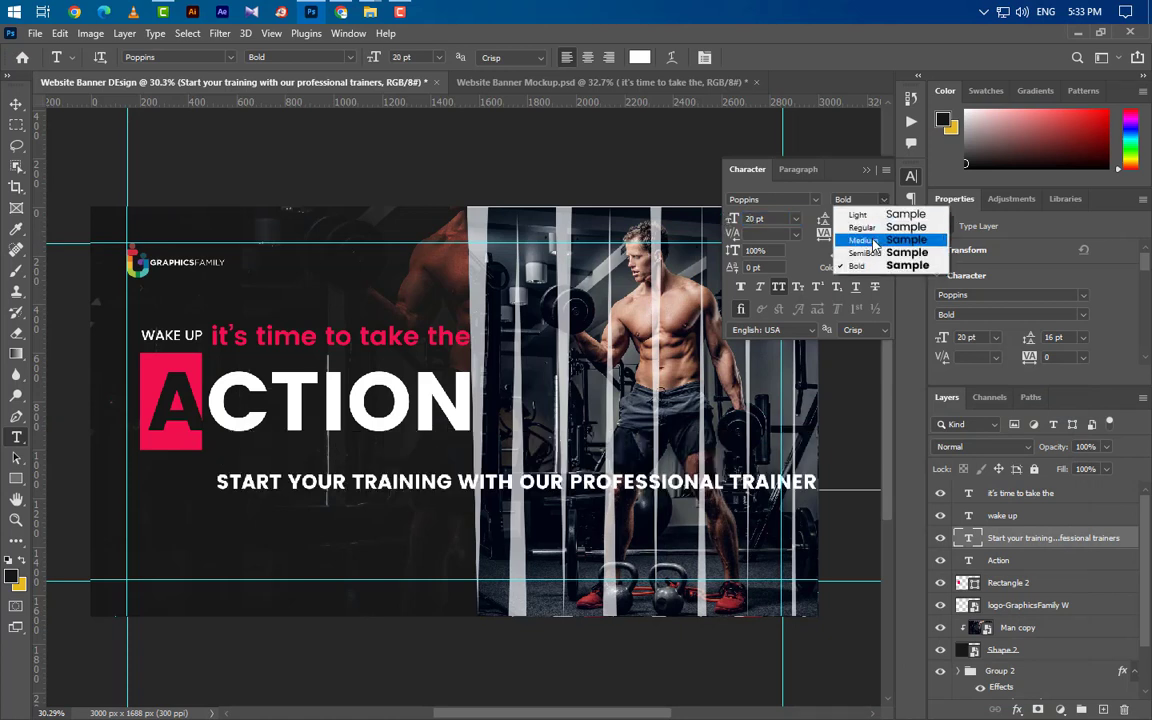
left_click(800, 218)
left_click(869, 171)
- Scale the training tagline to about 44% and place it directly under ACTION, flush with the headline's right edge
scroll(564, 323, "down", 2)
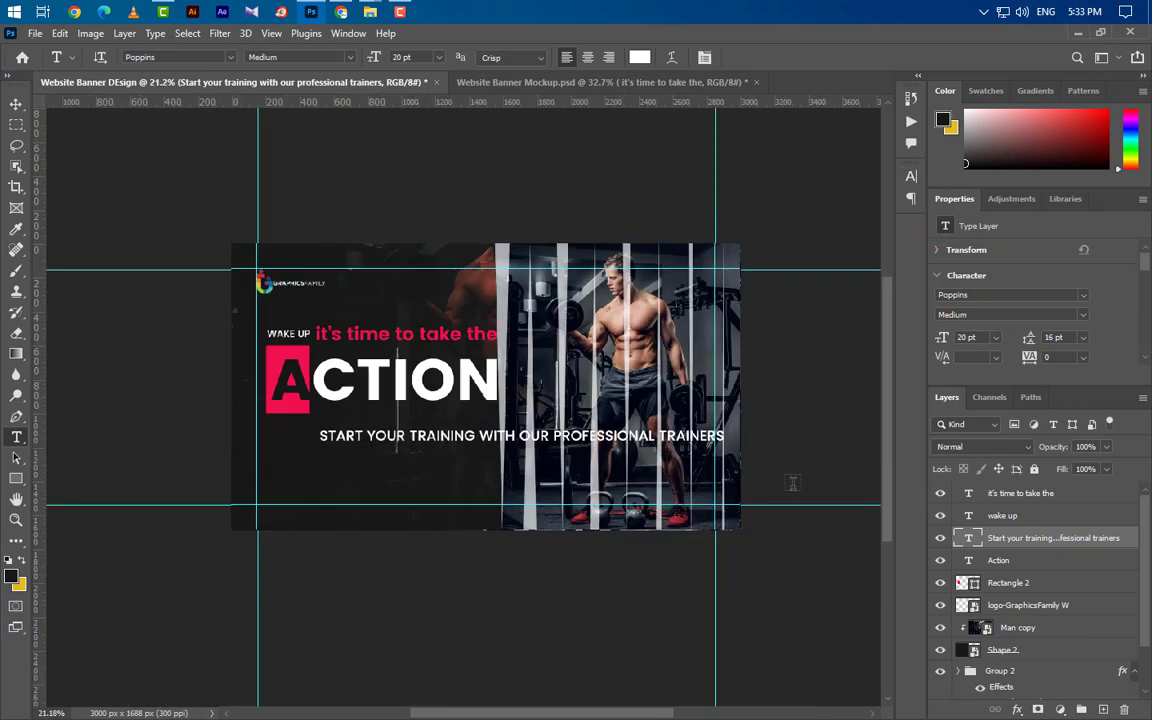
key("ctrl+c")
key("ctrl+t")
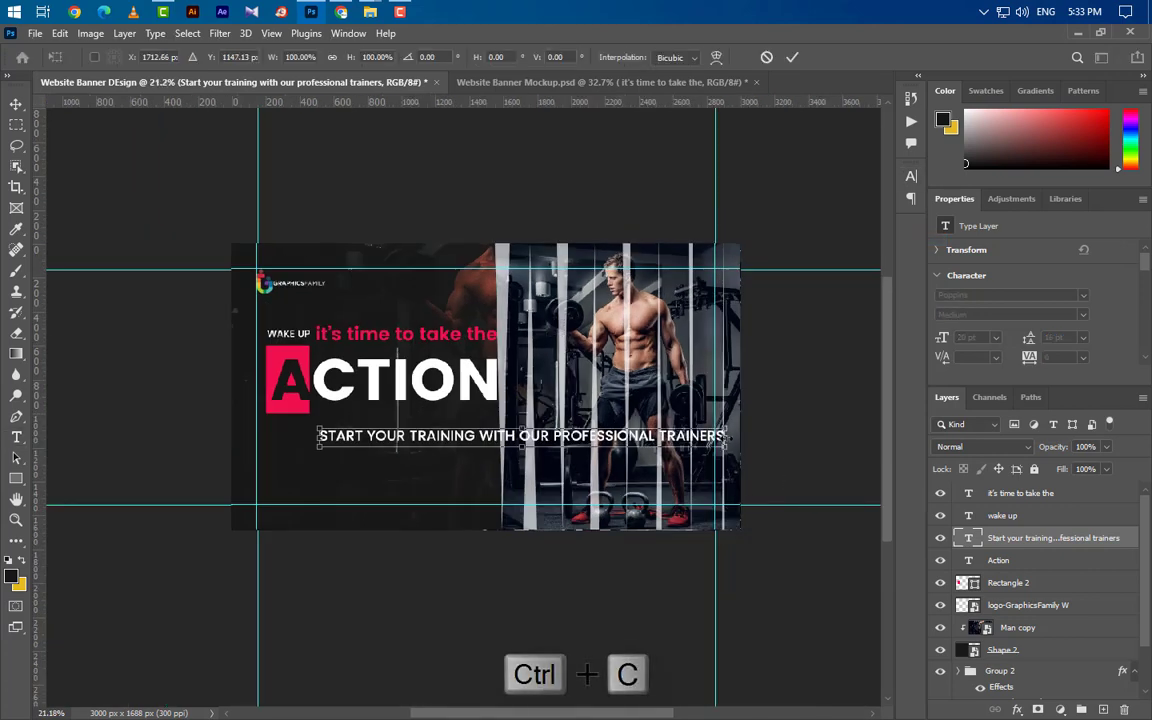
left_click_drag(722, 435, 490, 432)
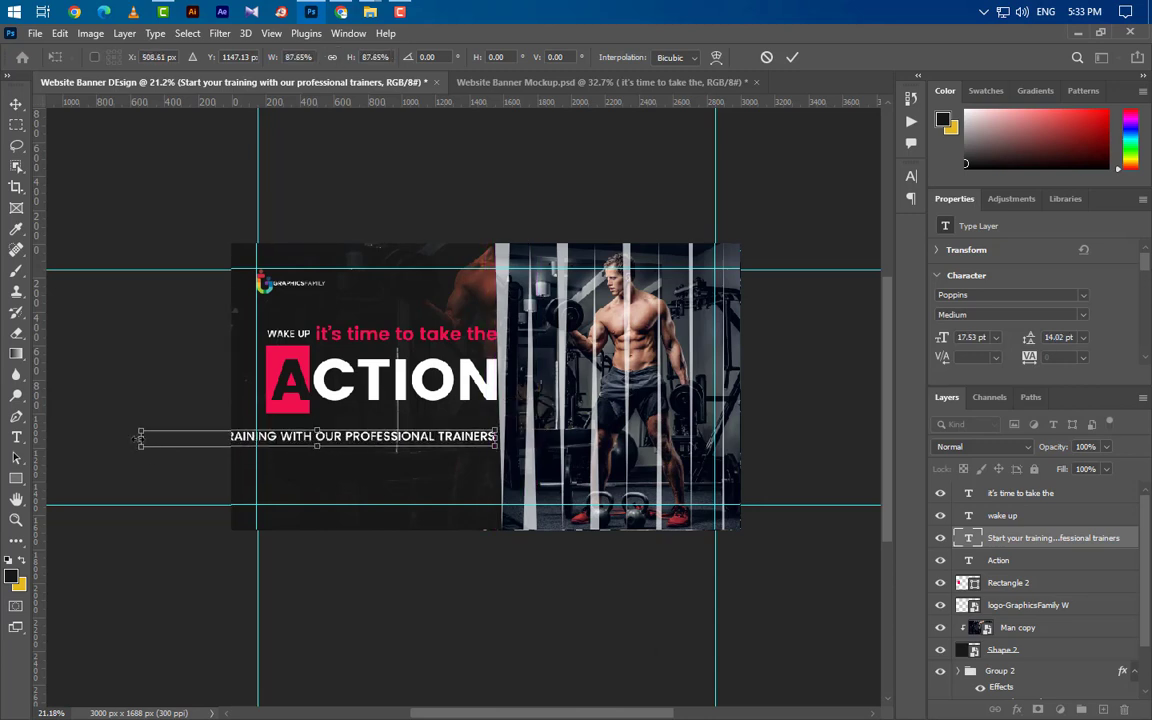
left_click_drag(141, 447, 314, 442)
scroll(398, 425, "up", 4)
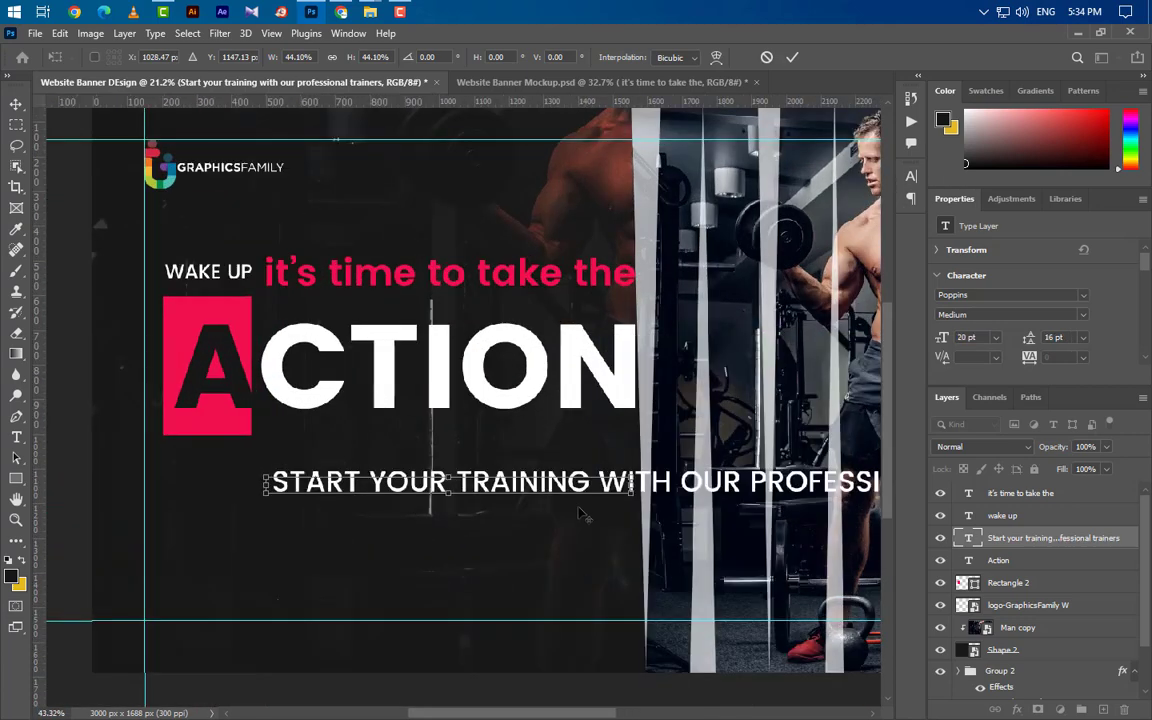
left_click_drag(530, 490, 548, 402)
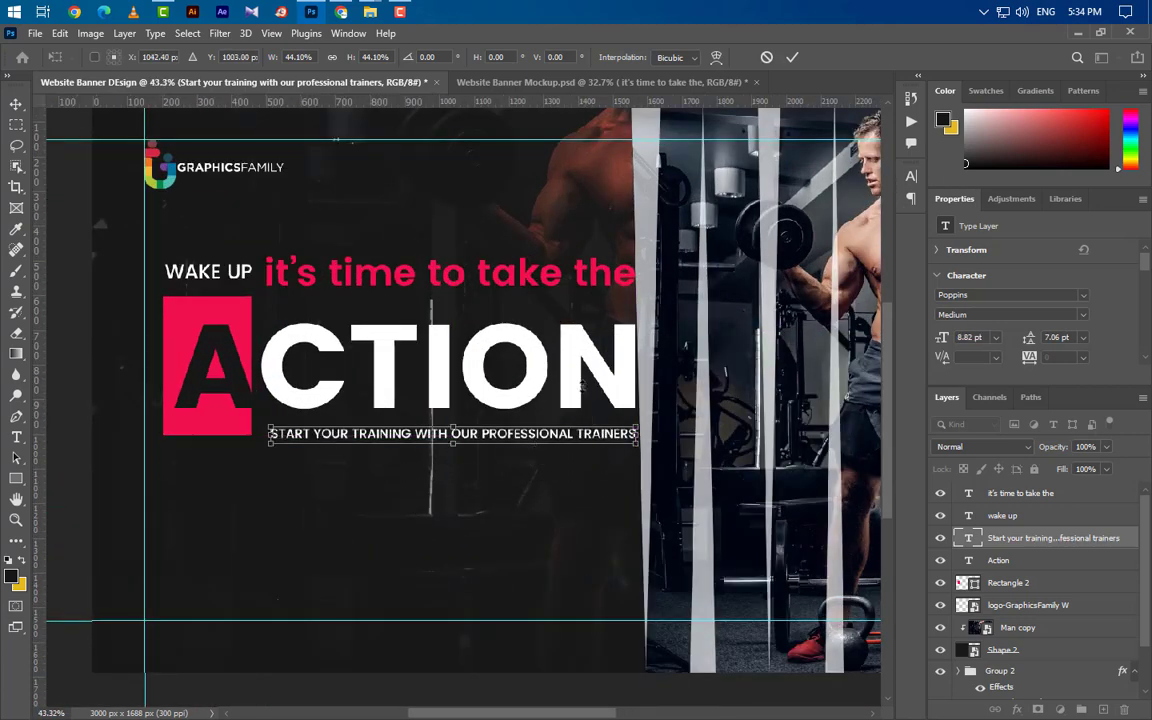
left_click(791, 57)
- Nudge the training tagline and the ACTION text slightly upward
left_click(16, 104)
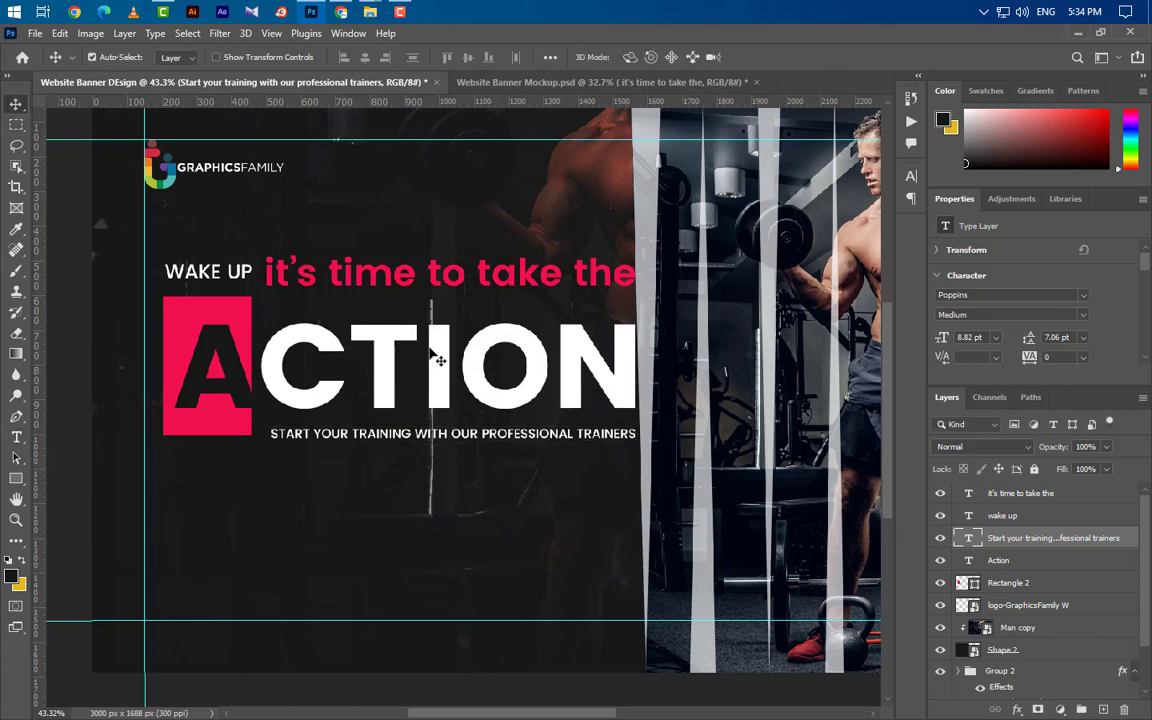
left_click(383, 398)
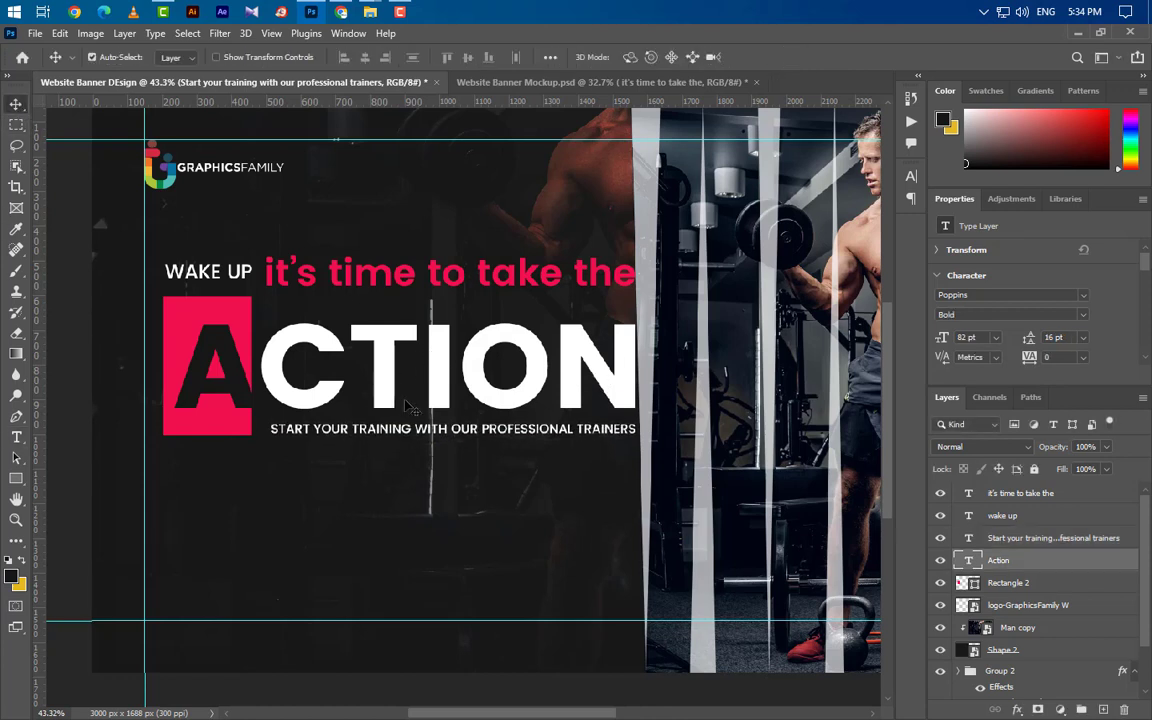
scroll(408, 403, "up", 1)
scroll(408, 403, "right", 2)
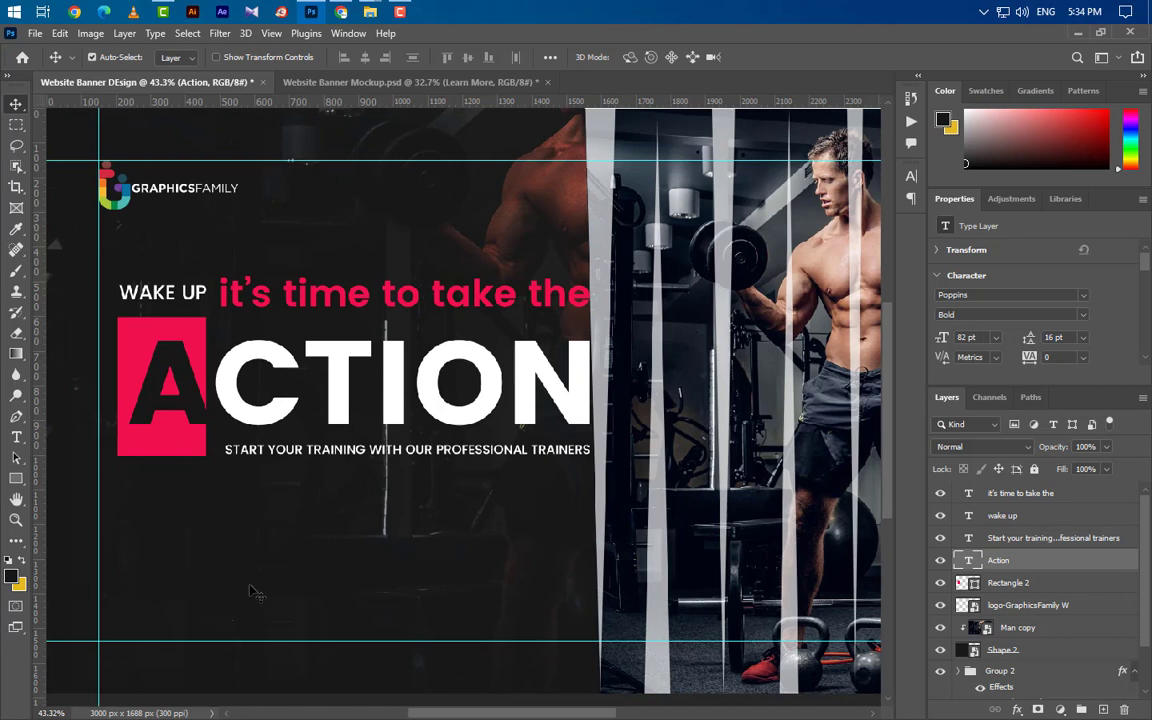
- Draw a 350 by 100 px button rectangle low in the dark panel, lined up with the red rectangle's left edge
left_click(22, 478)
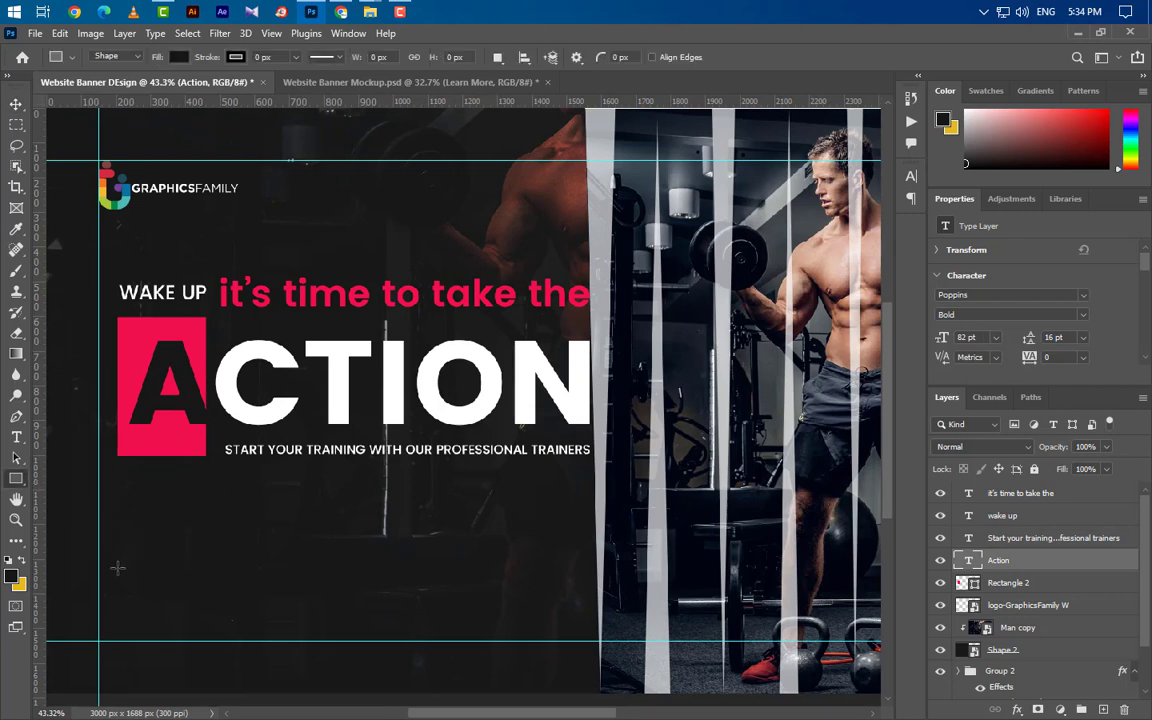
left_click_drag(119, 561, 253, 593)
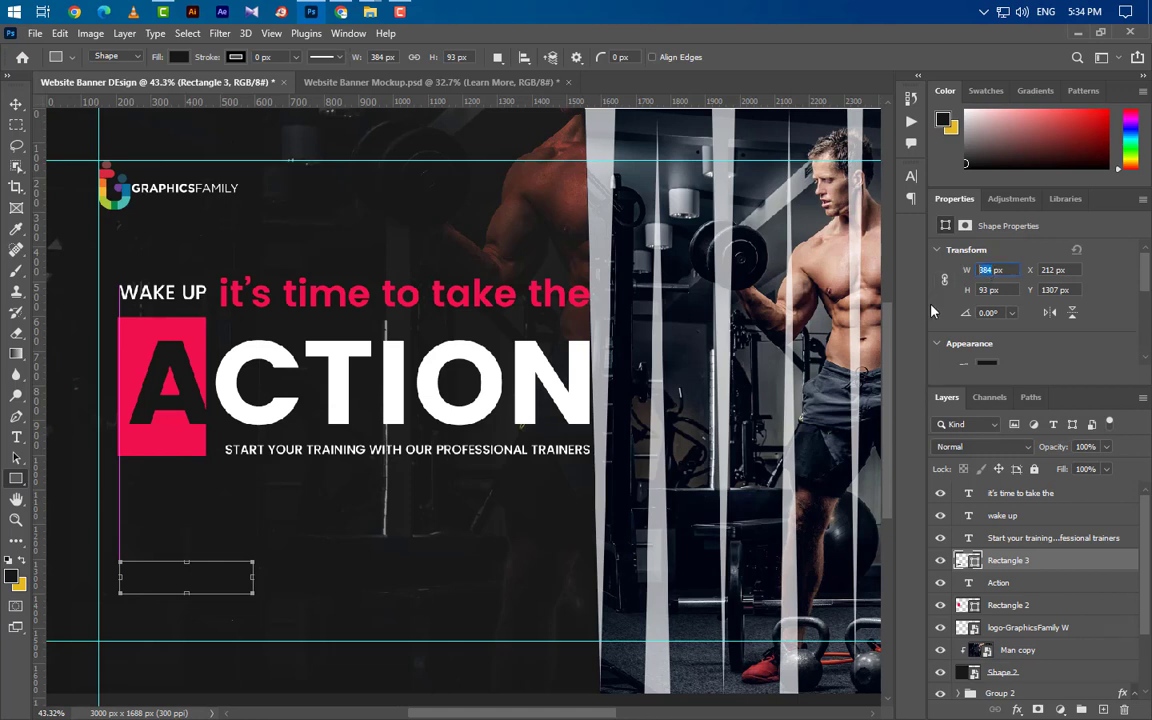
type("350")
key("Return")
key("Return")
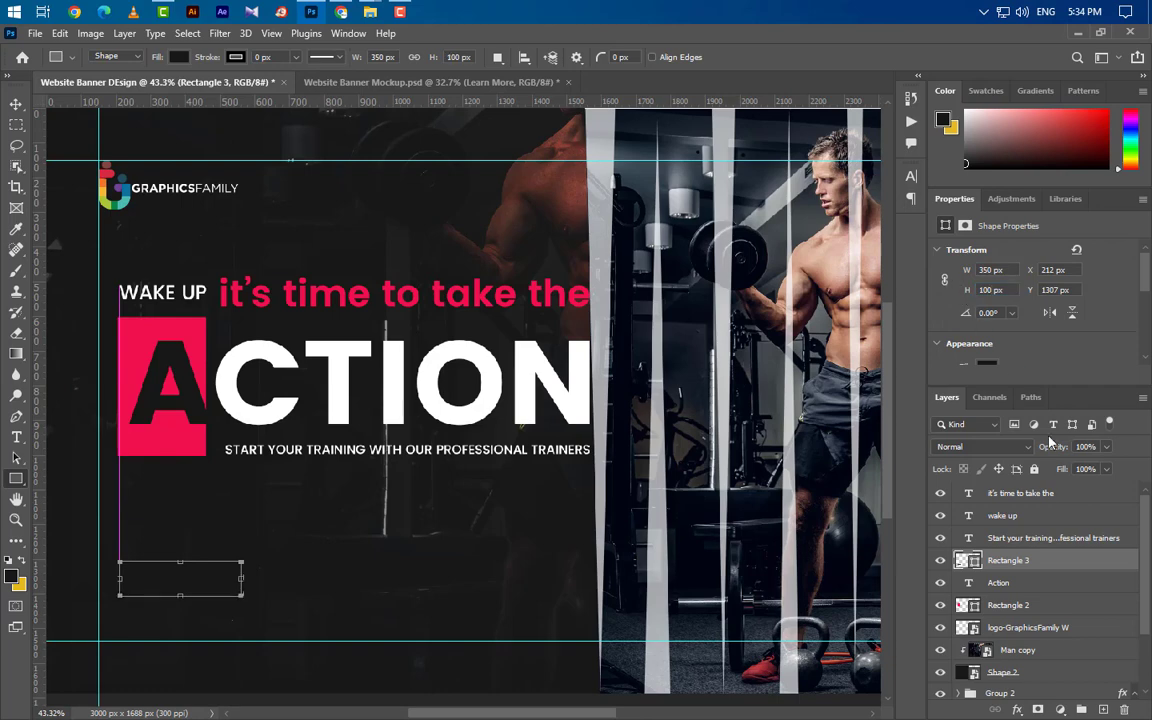
- Fill the new button rectangle with f1104f, sampled from the red rectangle behind the A
double_click(975, 565)
left_click(164, 393)
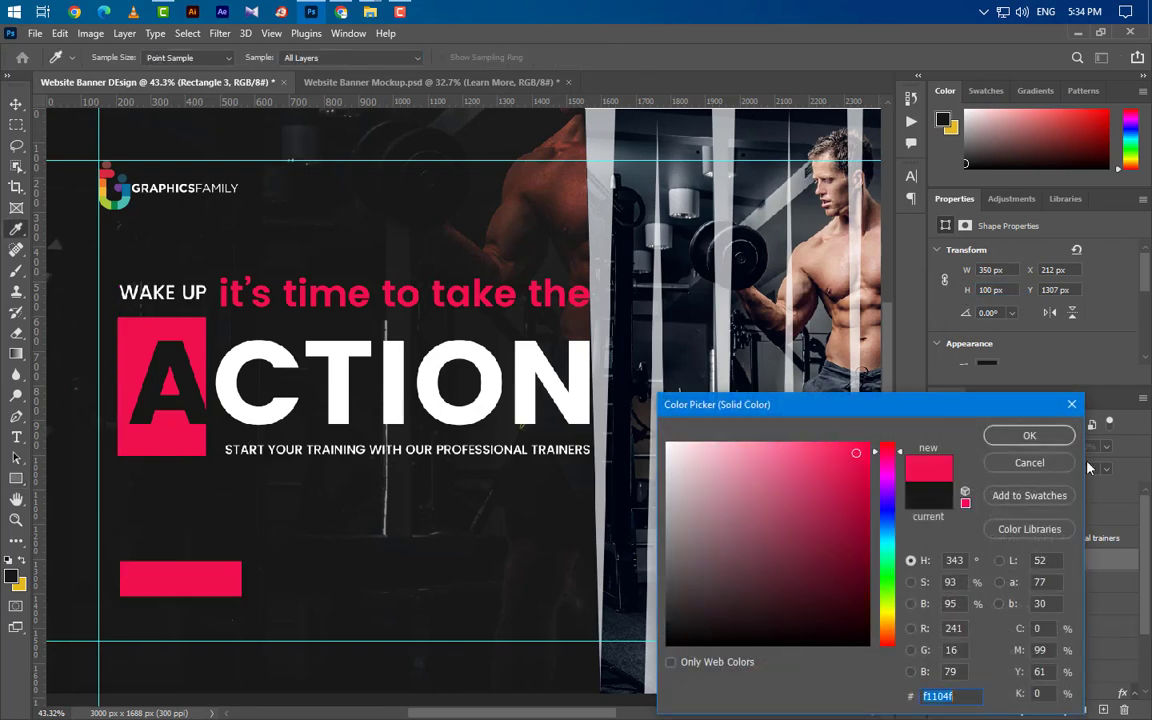
left_click(1029, 435)
- Create a new layer above the button rectangle and add the text "Learn More" on it
left_click(1104, 710)
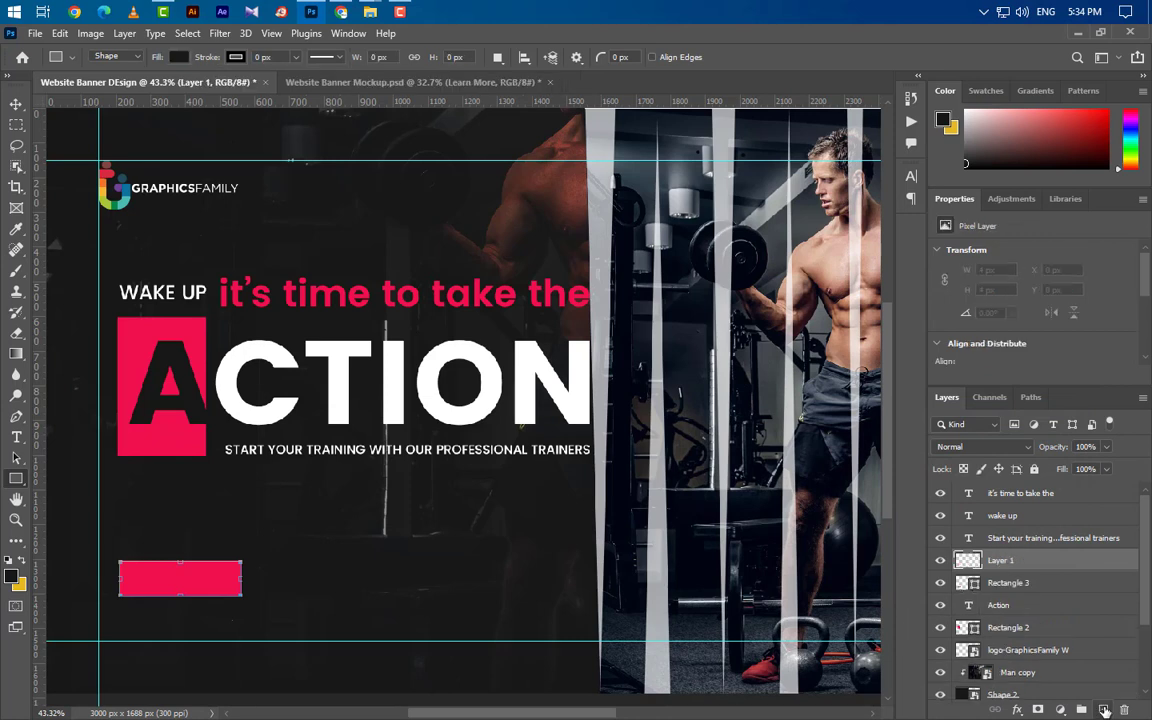
left_click(16, 437)
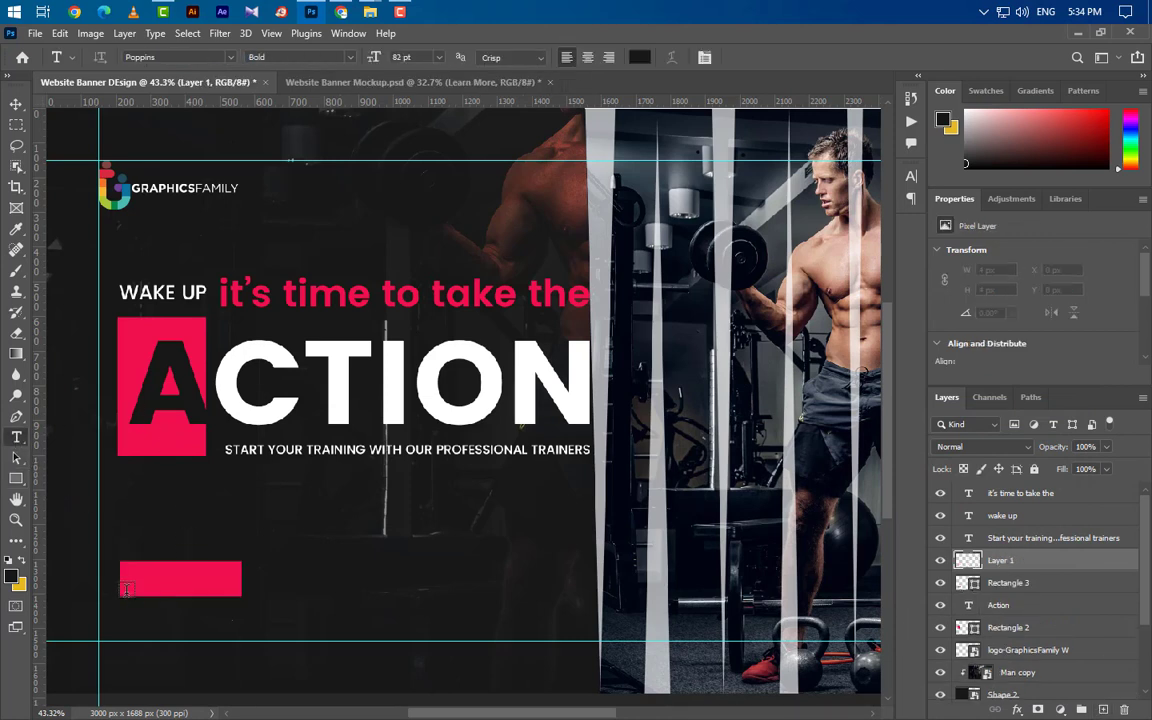
left_click(569, 640)
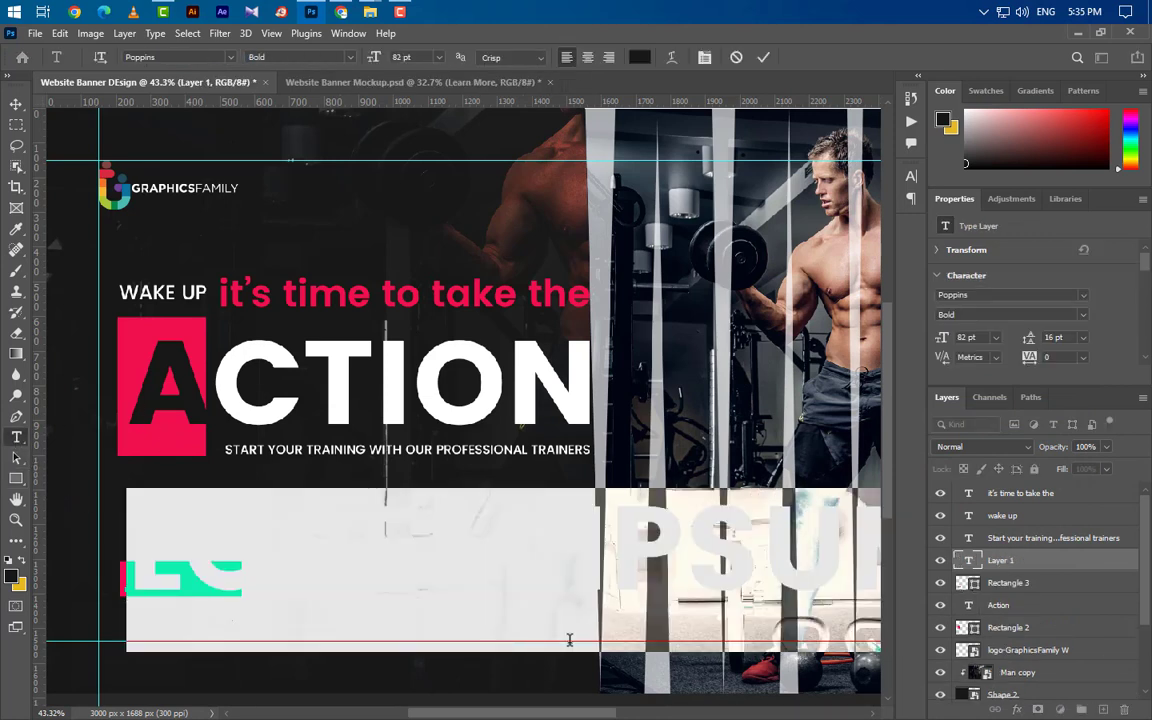
type("LEARN MORE")
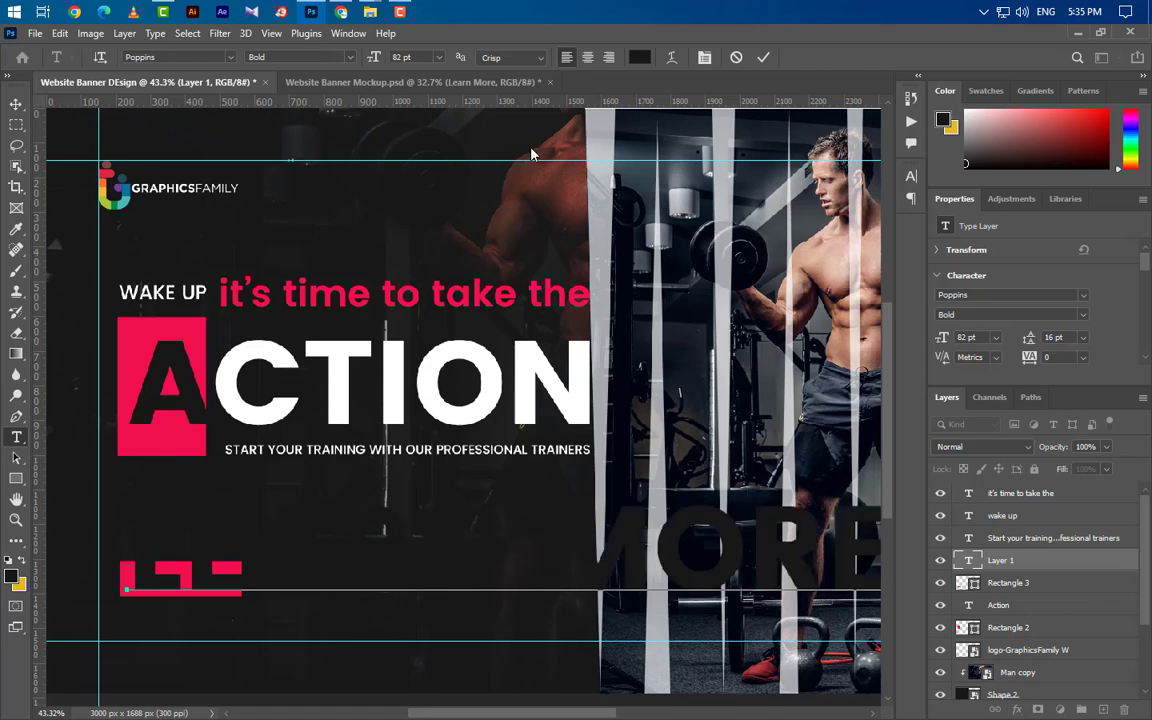
left_click(764, 58)
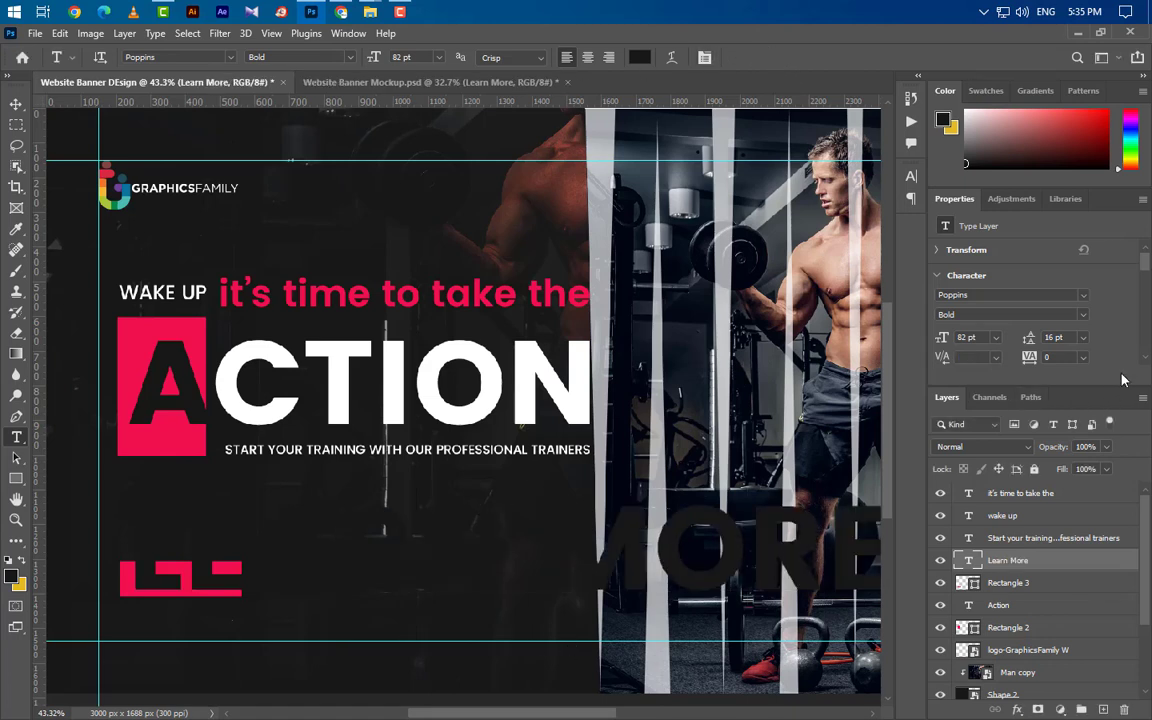
- Set the Learn More text to white, ffffff, and its size to 11 pt
left_click(911, 176)
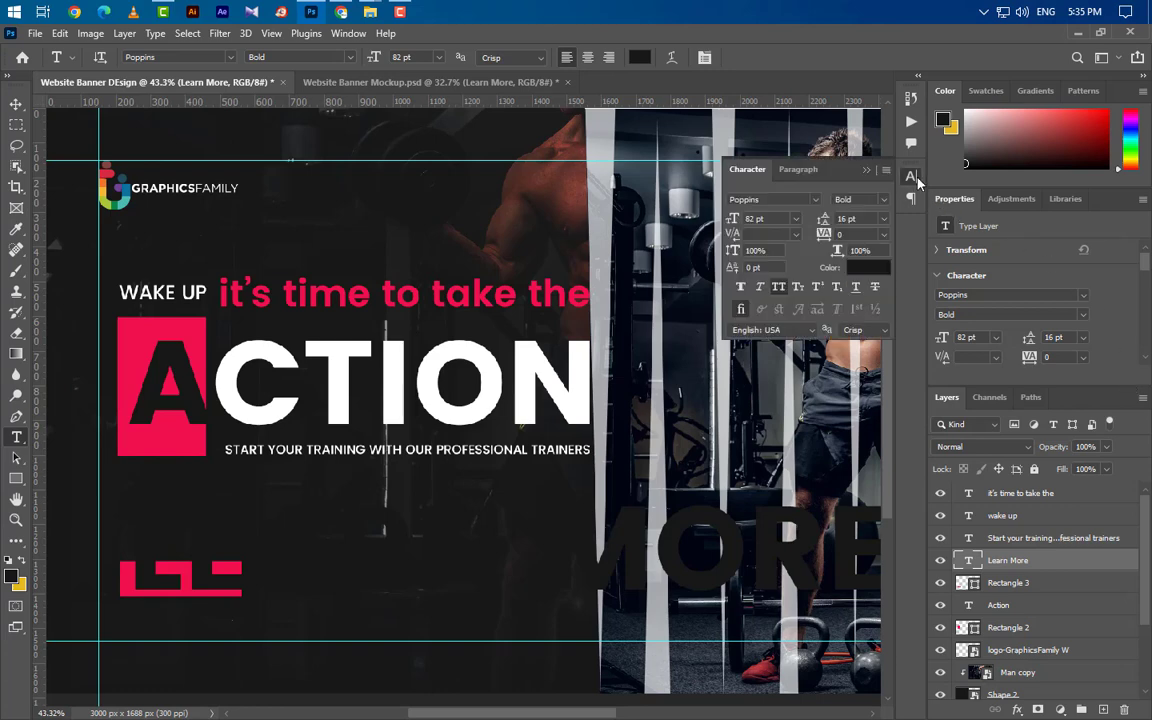
left_click(868, 267)
type("ffffff")
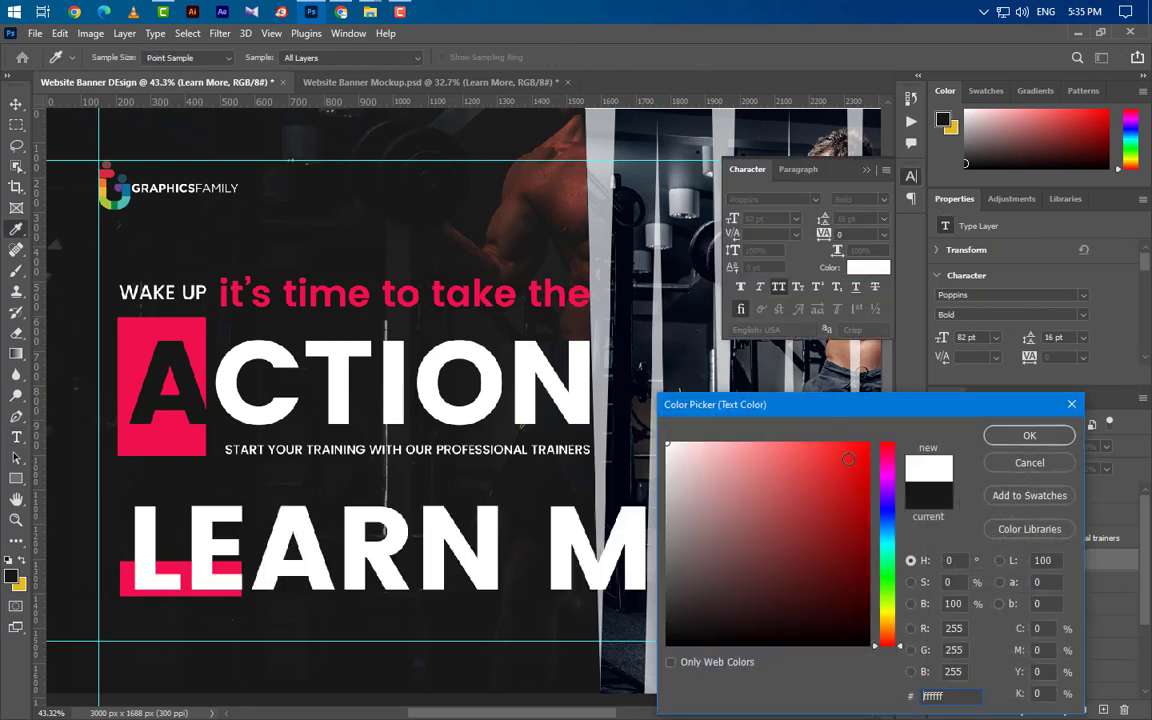
left_click(1060, 443)
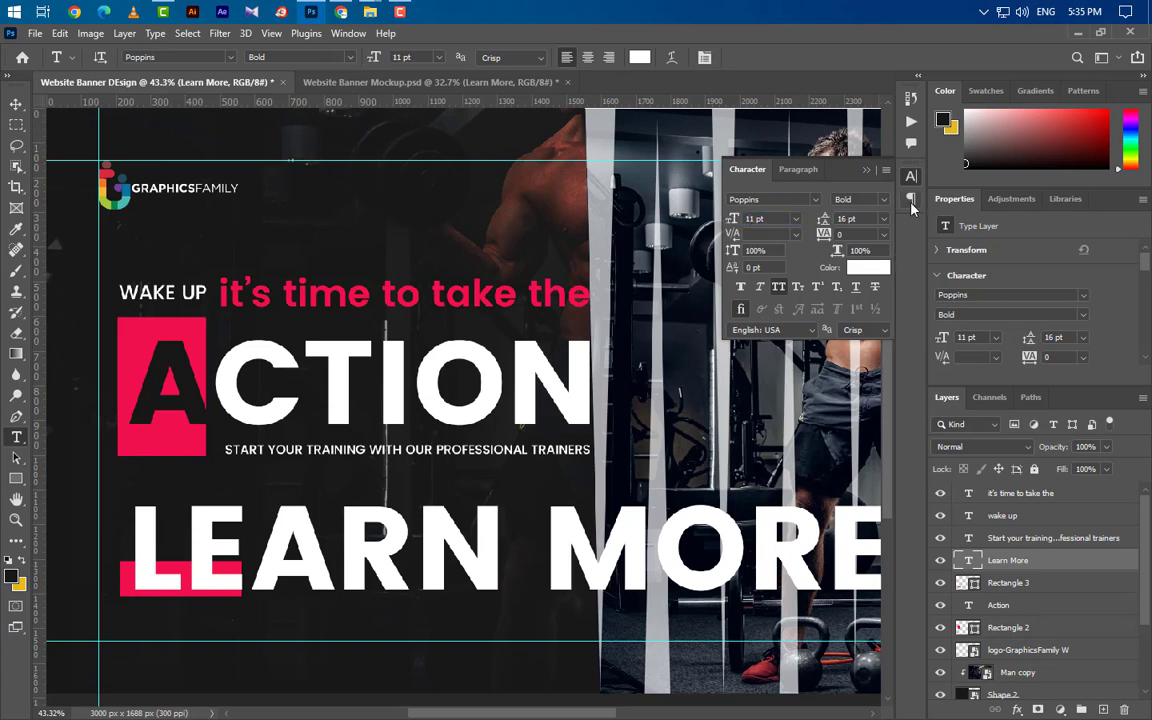
- Set the Learn More text's font weight to SemiBold
left_click(860, 199)
left_click(848, 228)
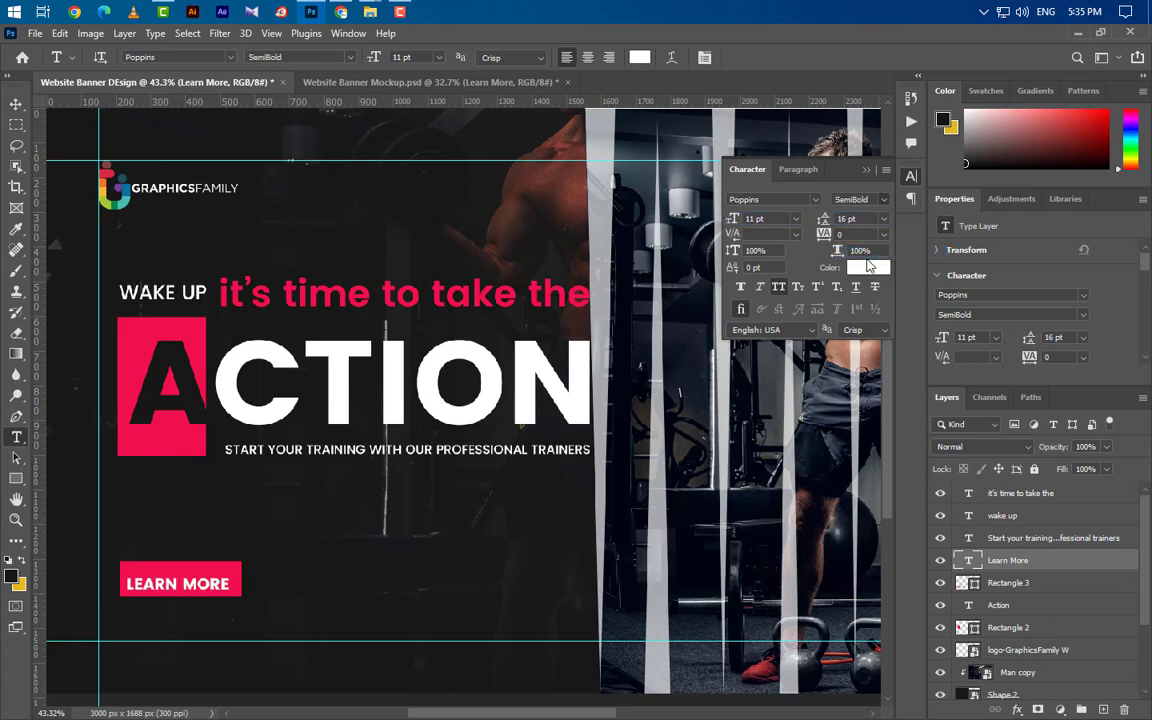
left_click(869, 171)
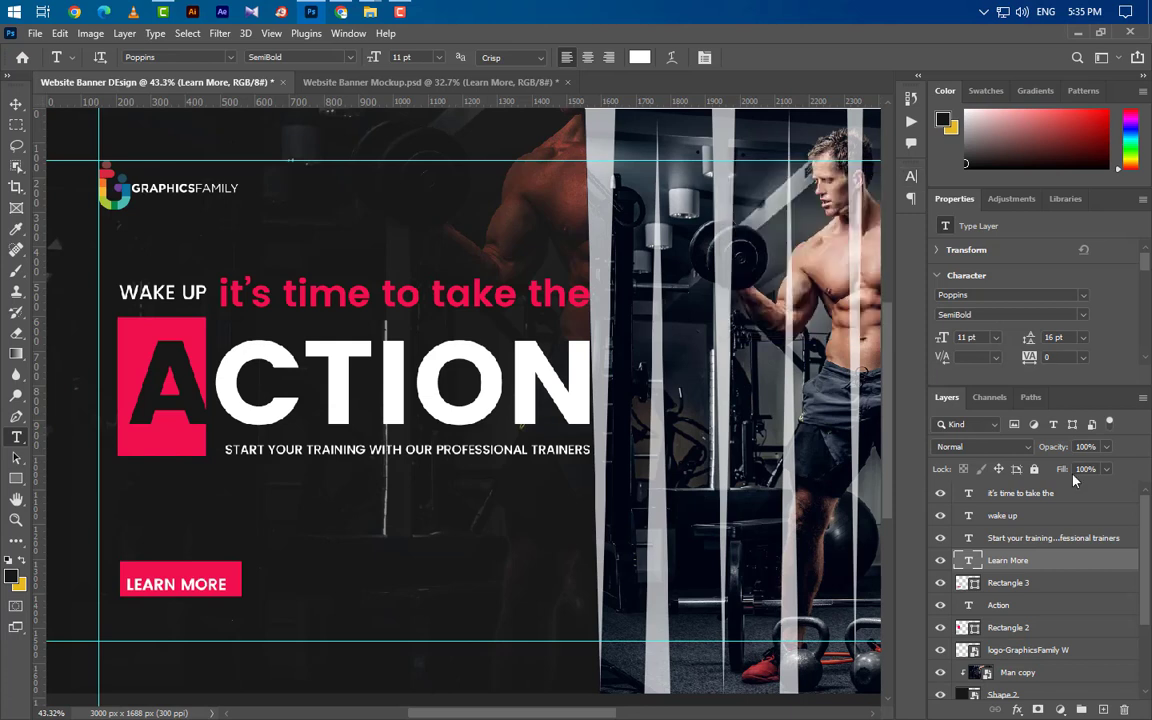
- Centre the Learn More text horizontally and vertically within the red button rectangle, using the rectangle's outline as a selection
left_click(976, 583, "ctrl")
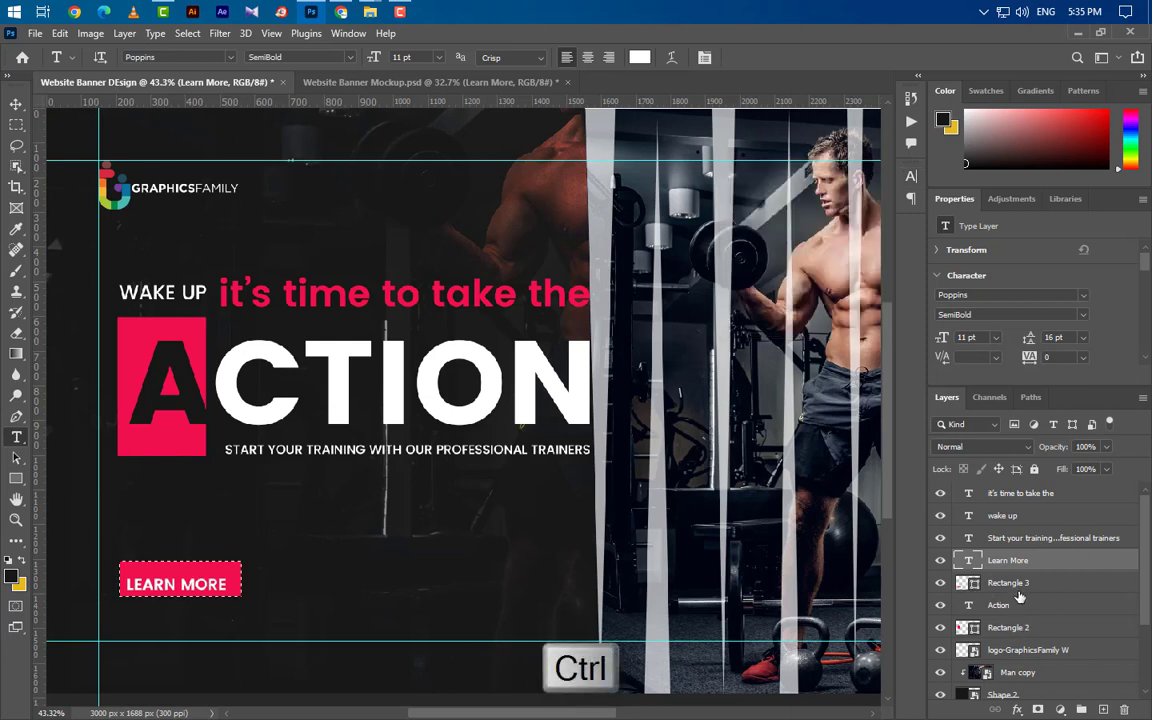
left_click(16, 103)
left_click(365, 57)
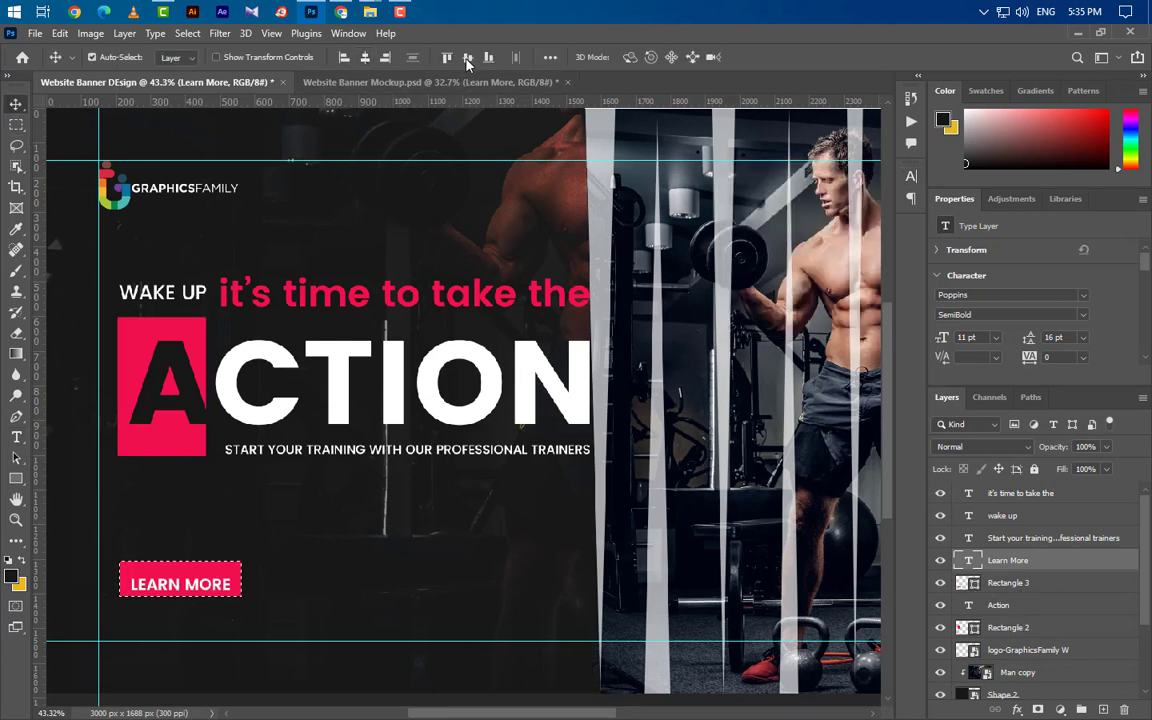
left_click(467, 57)
key("ctrl+d")
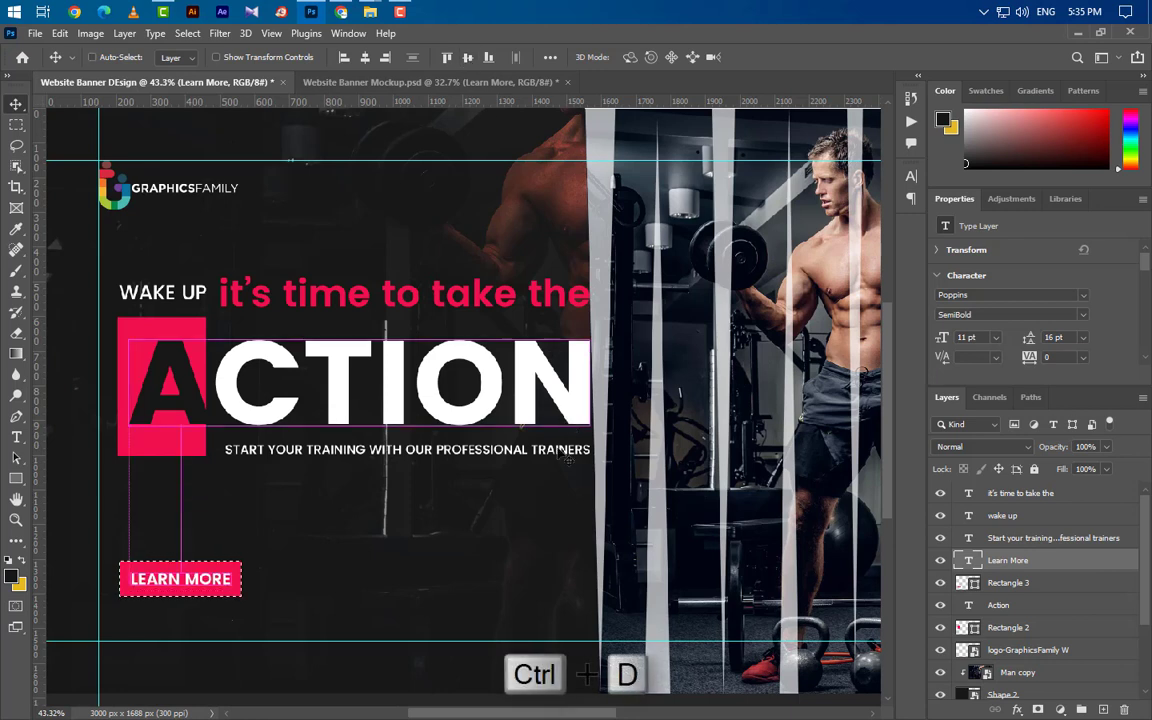
left_click(16, 437)
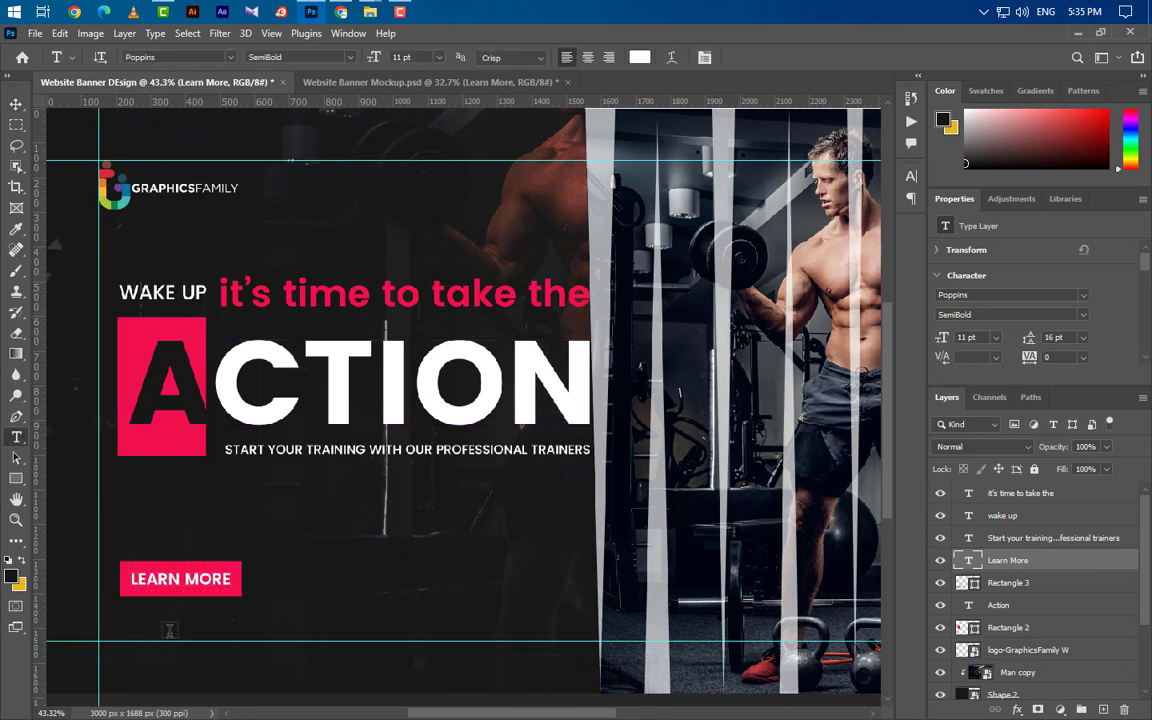
left_click(119, 626)
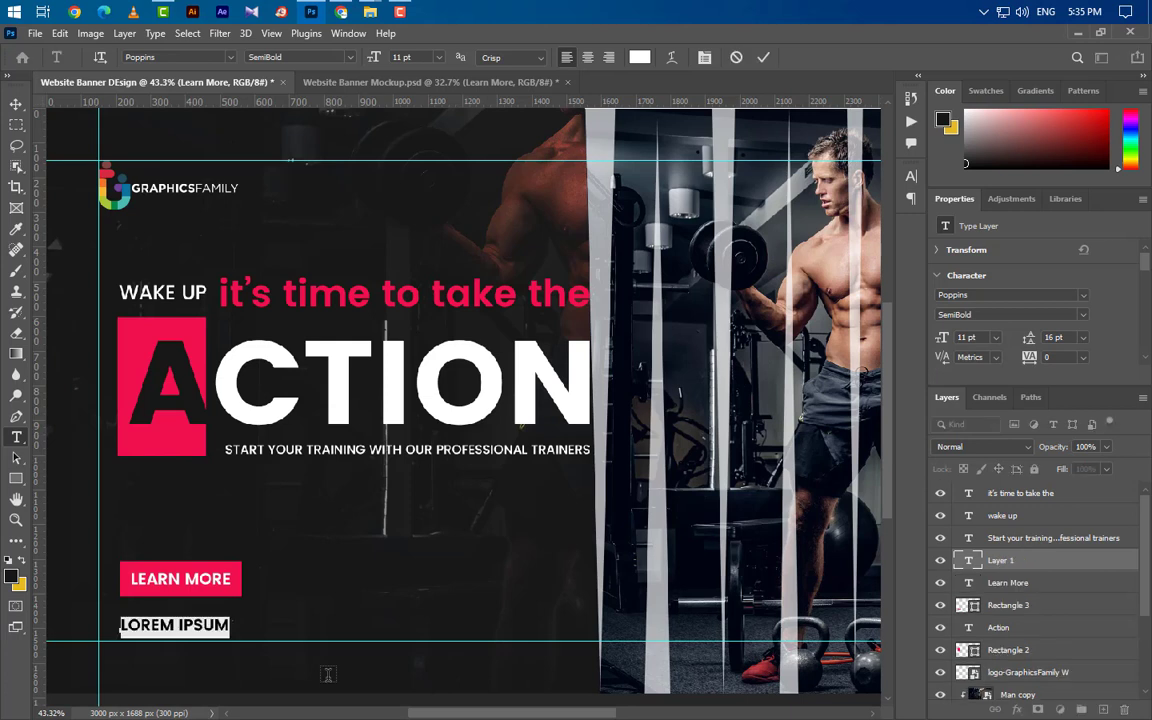
type("www")
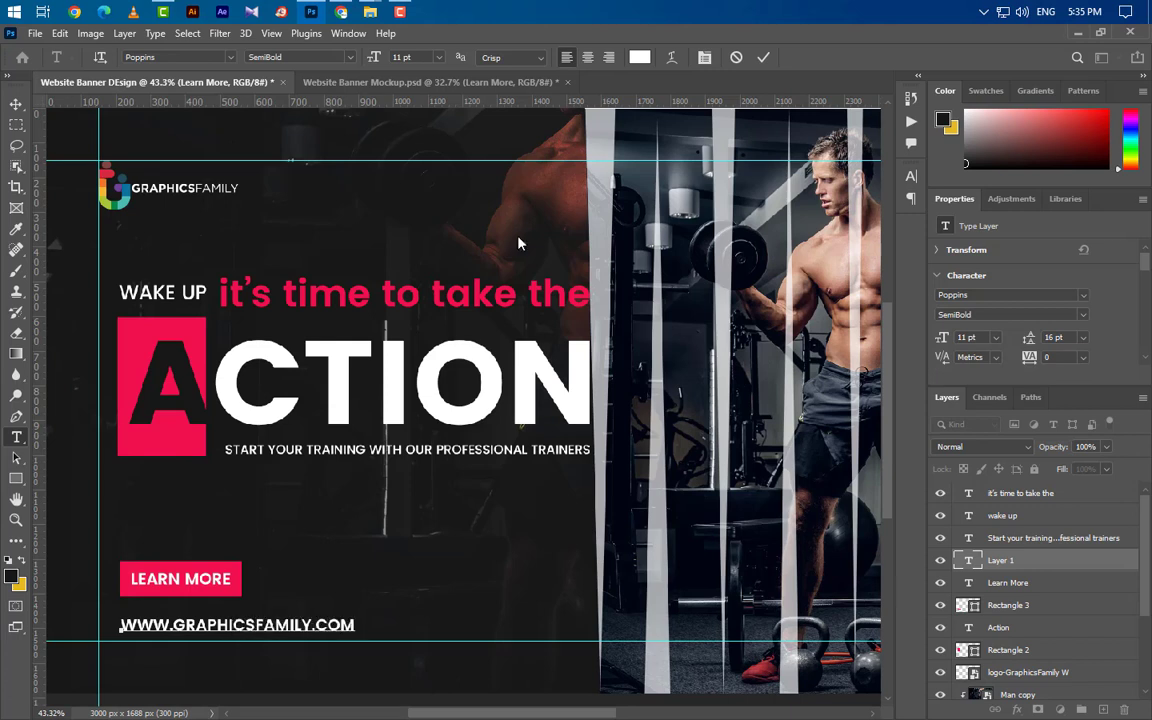
left_click(764, 58)
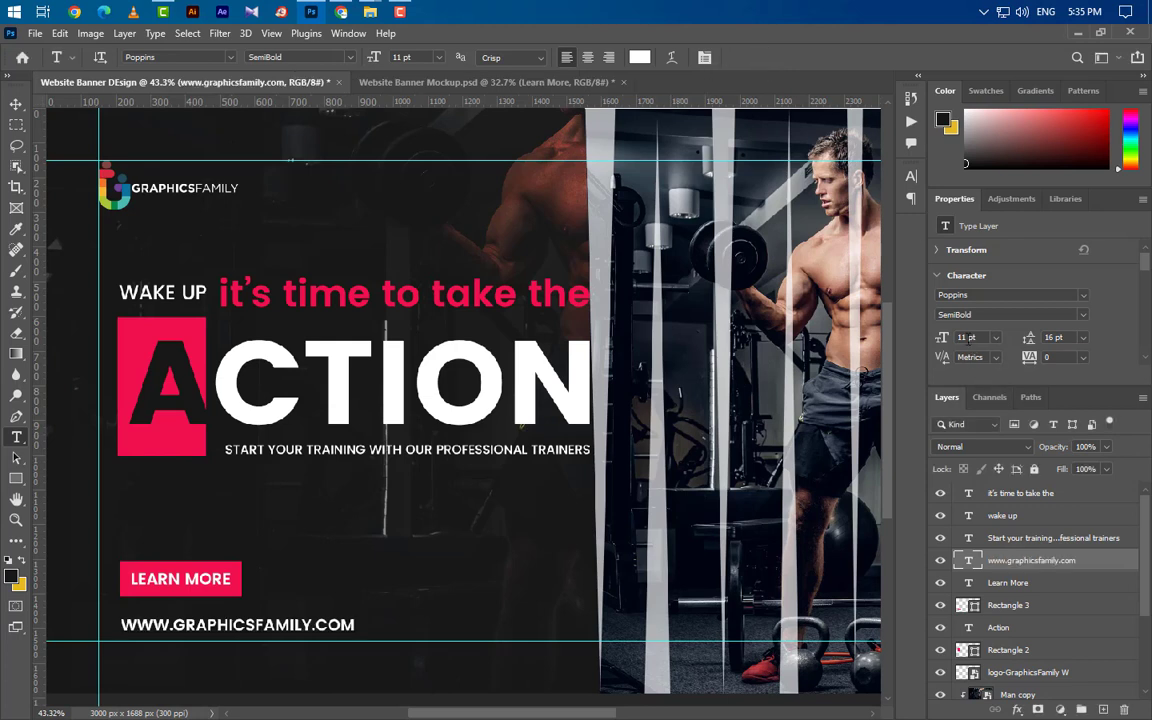
- Set the web address text to 15 pt with Medium weight and turn off its all caps style
type("15")
key("Return")
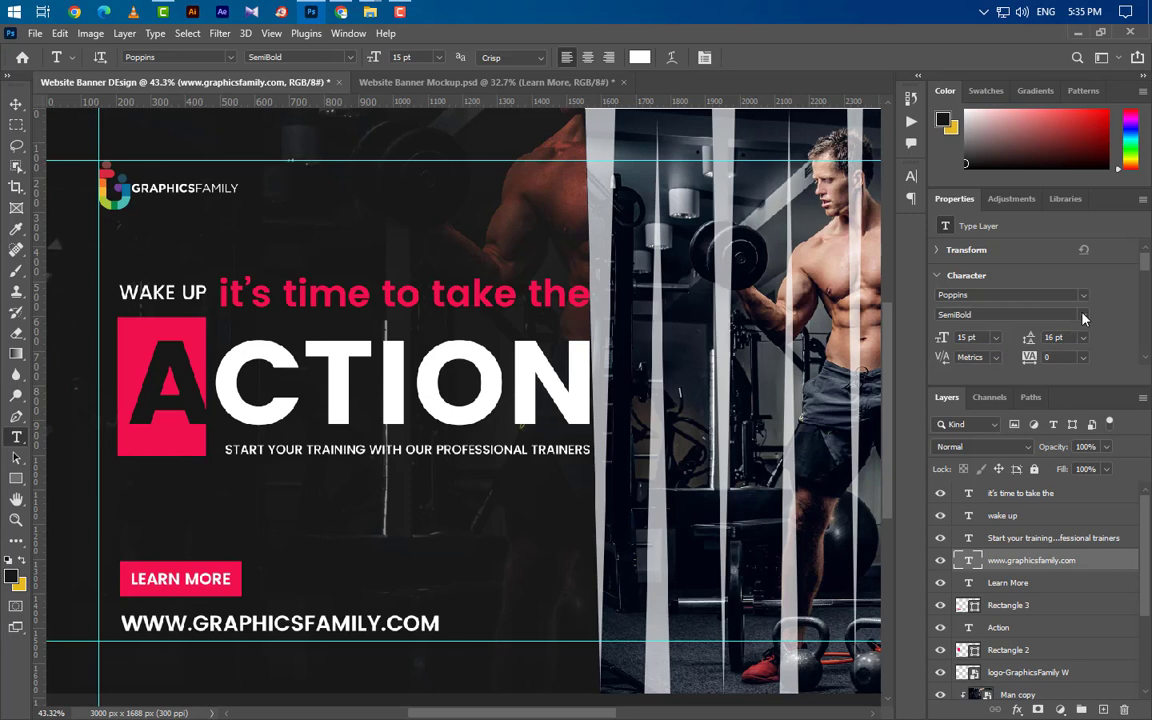
left_click(965, 314)
left_click(964, 356)
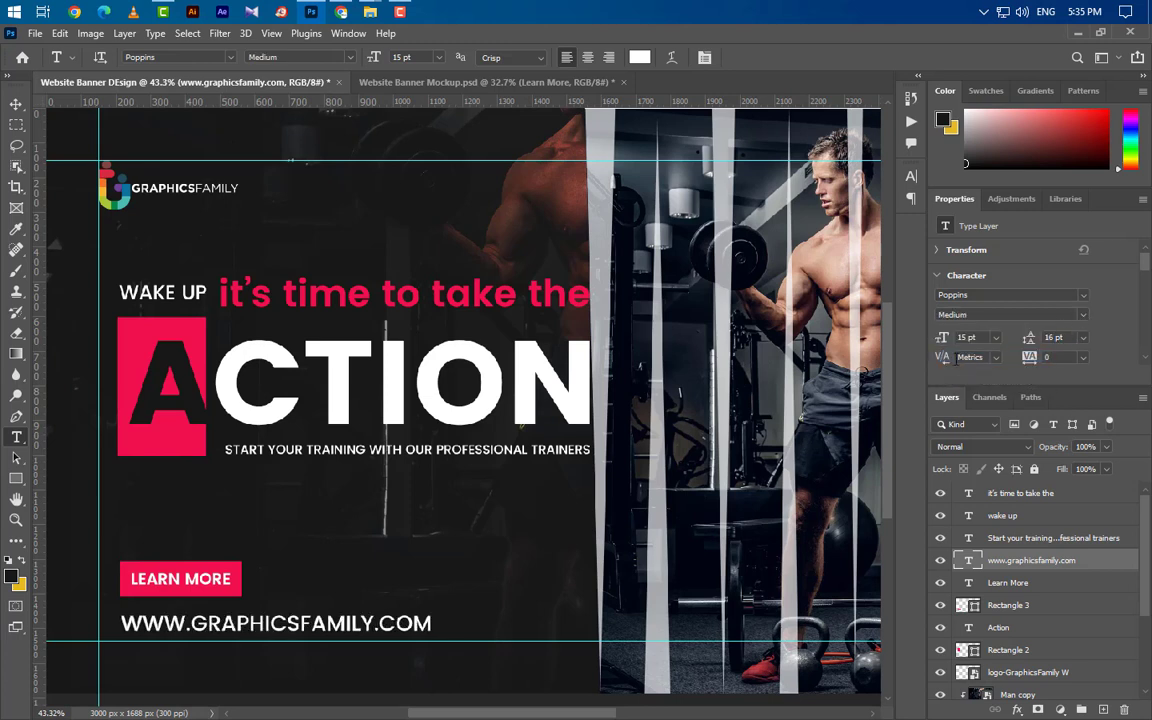
left_click(911, 176)
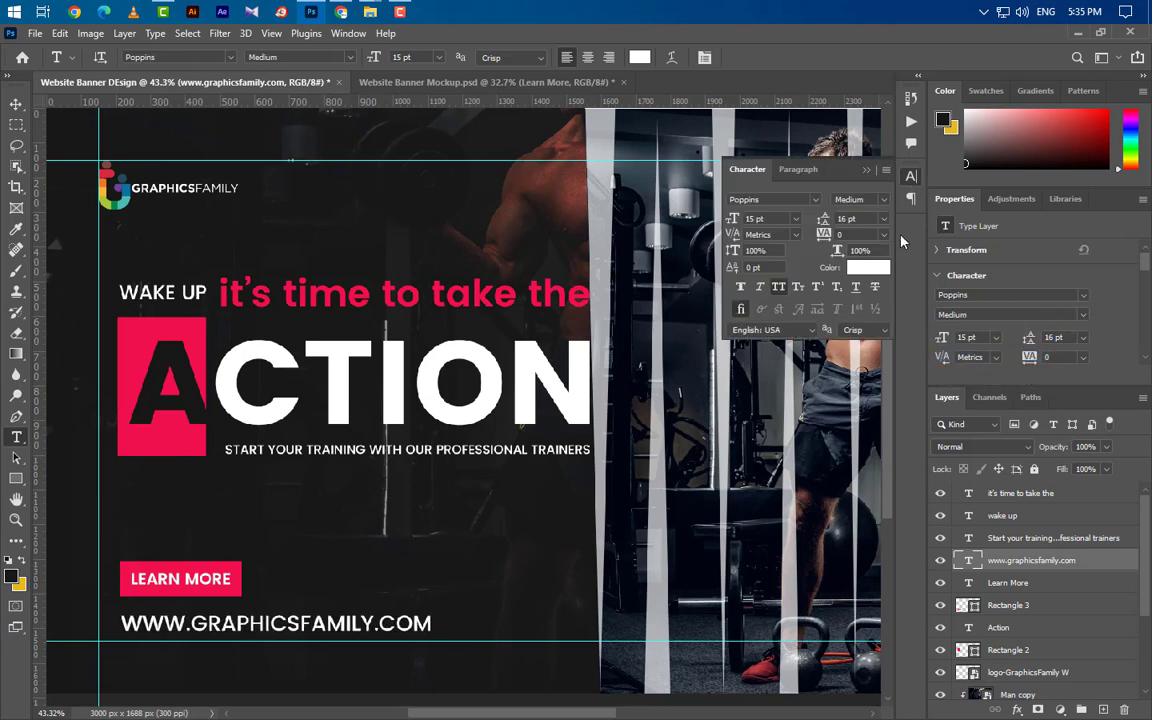
left_click(778, 290)
left_click(868, 170)
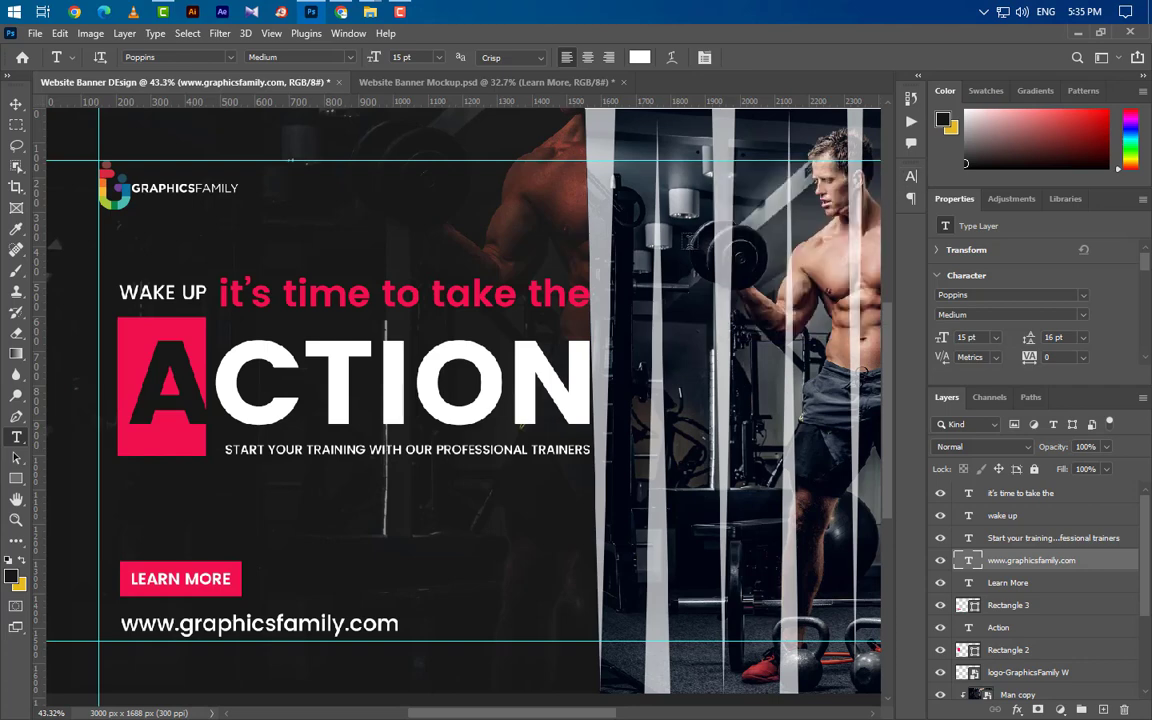
- Add the text "About" just below the upper guide, in the dark panel near the athlete photo
left_click(15, 104)
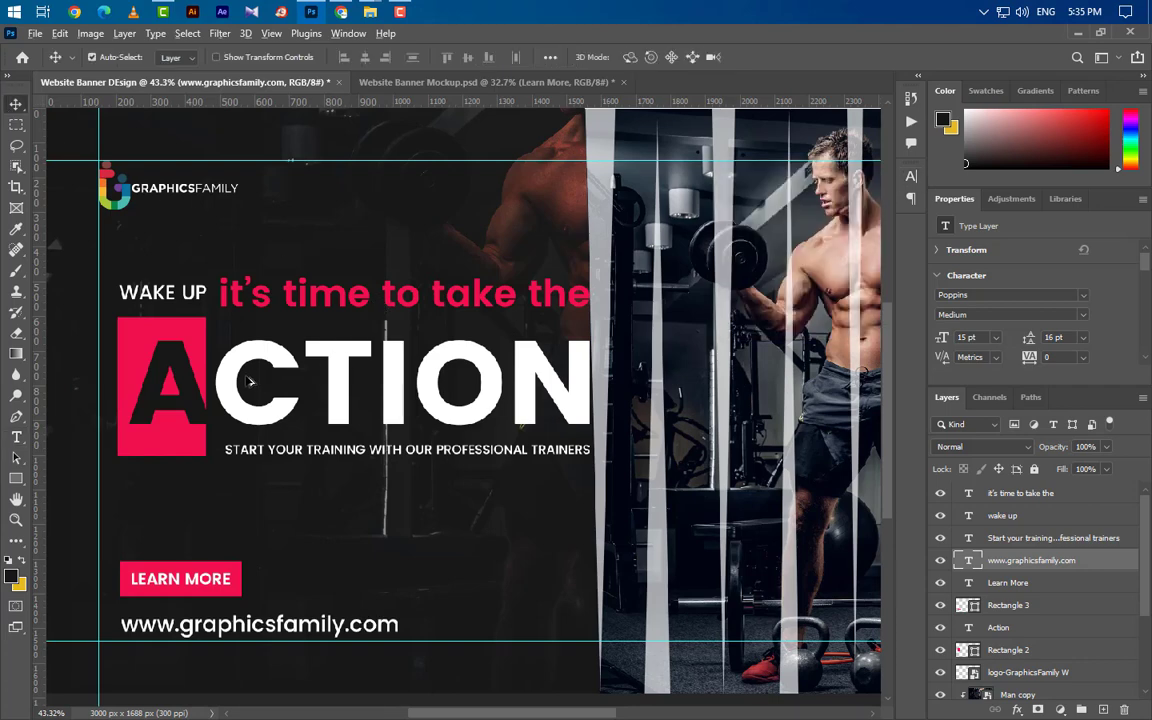
scroll(248, 381, "down", 5)
scroll(545, 370, "up", 2)
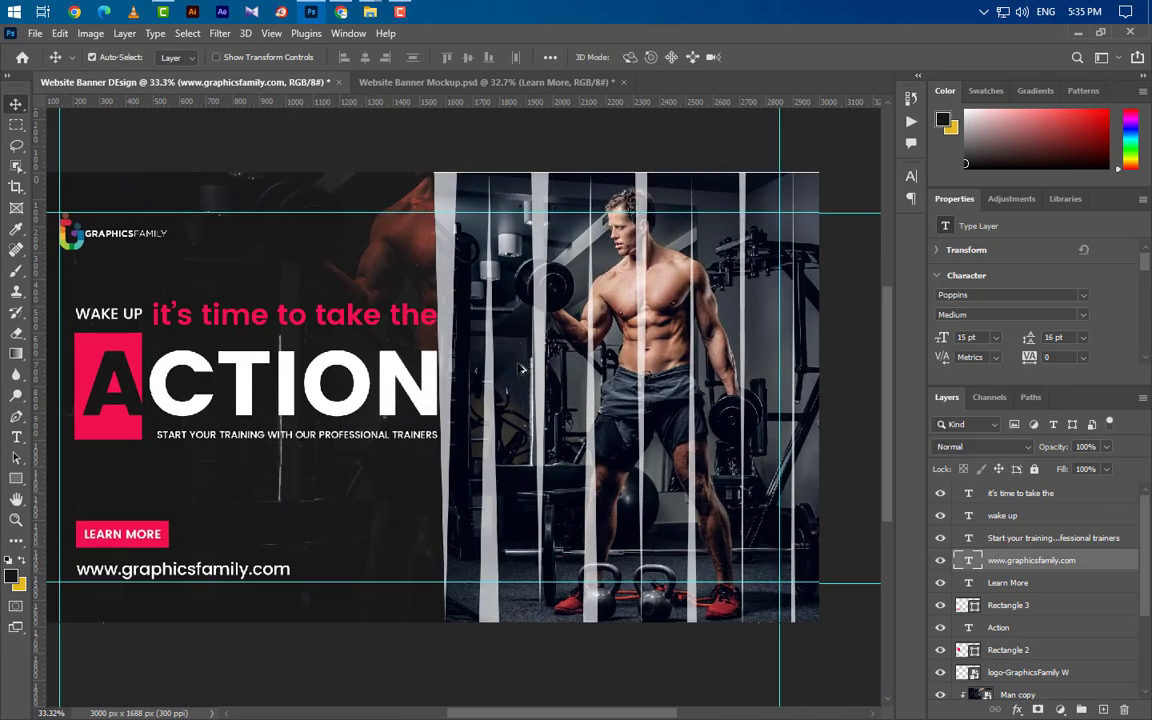
scroll(377, 204, "up", 4)
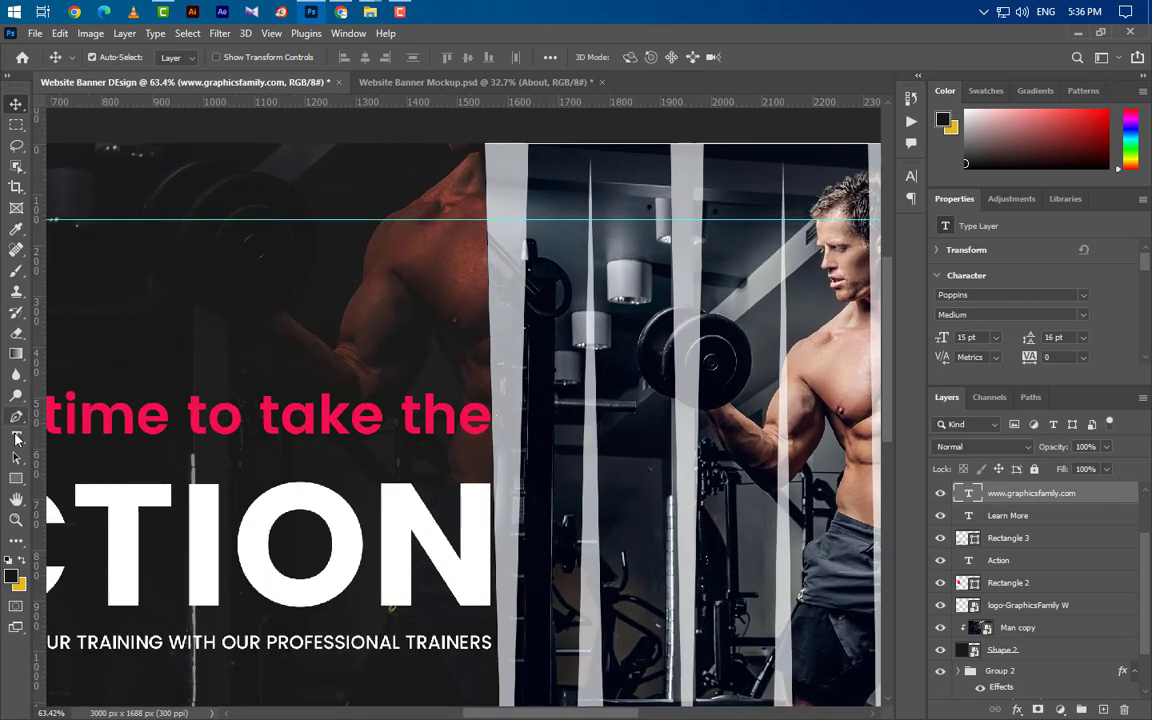
left_click(16, 438)
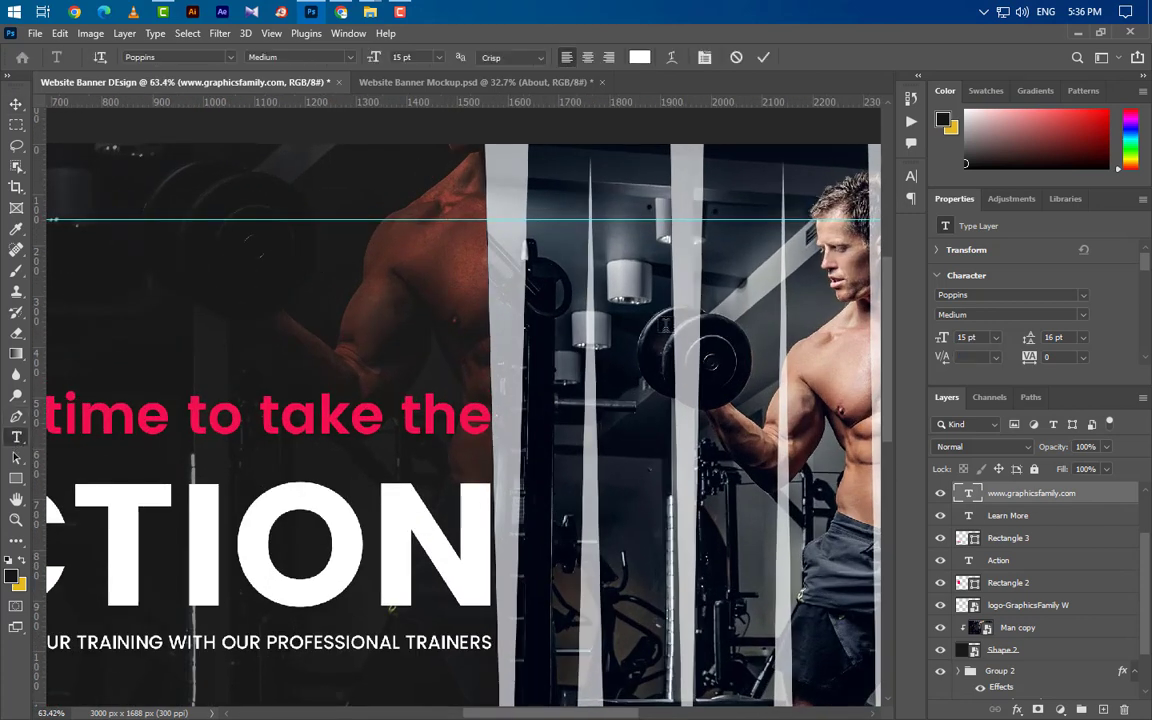
left_click(314, 263)
type("Ab")
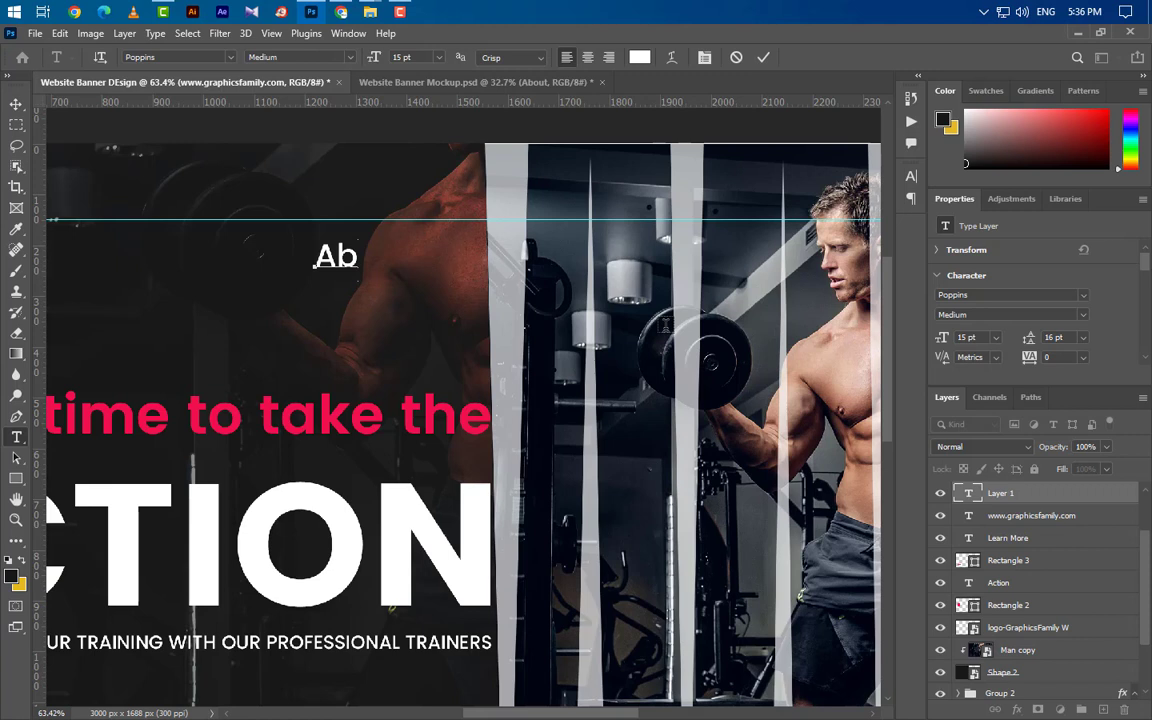
type("out")
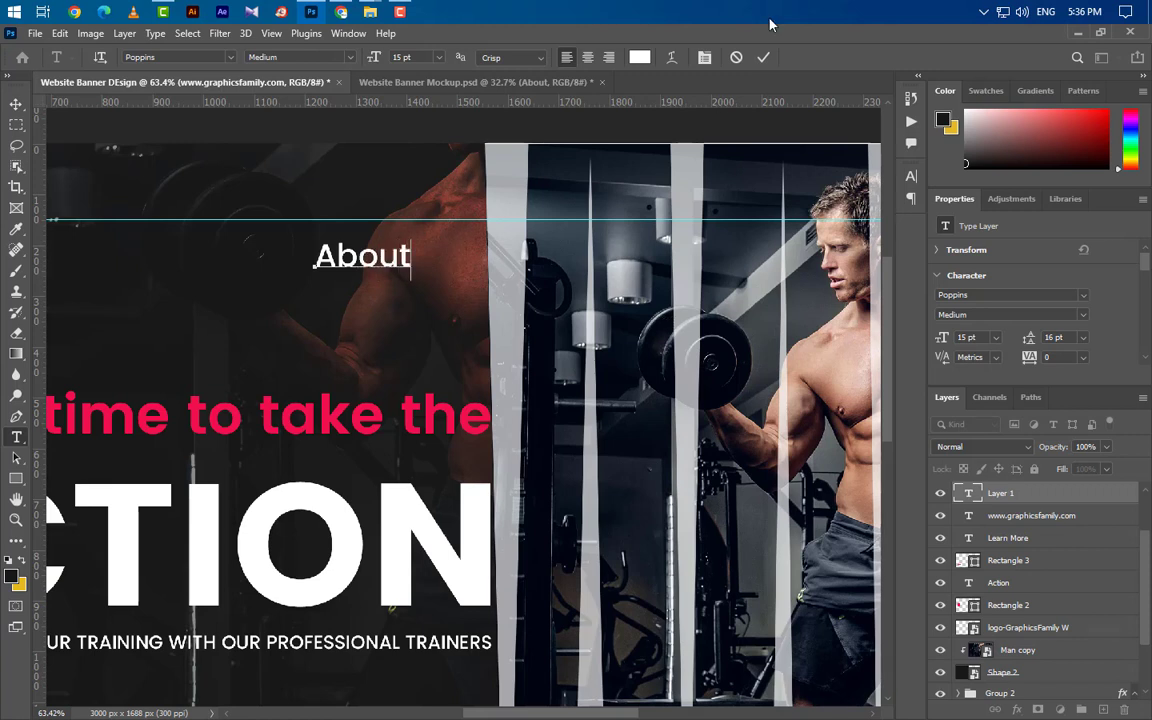
left_click(764, 58)
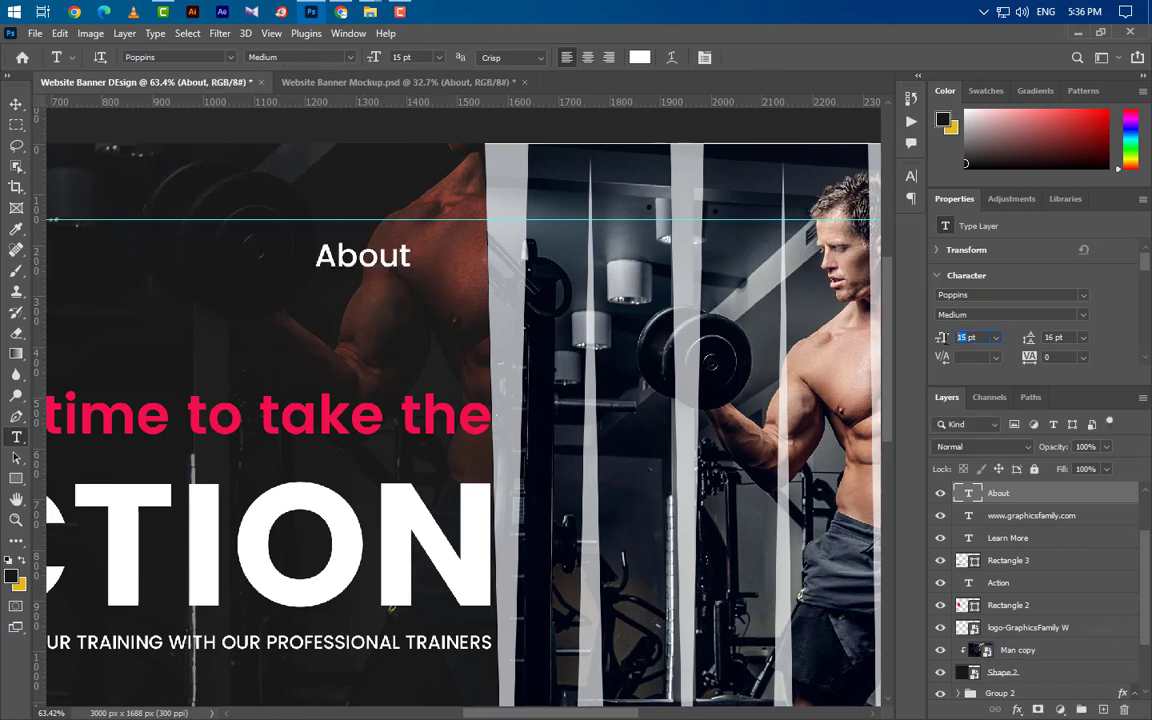
- Set the About text's size to 10 pt and its colour to f1104f, sampled from the red headline line
key("Return")
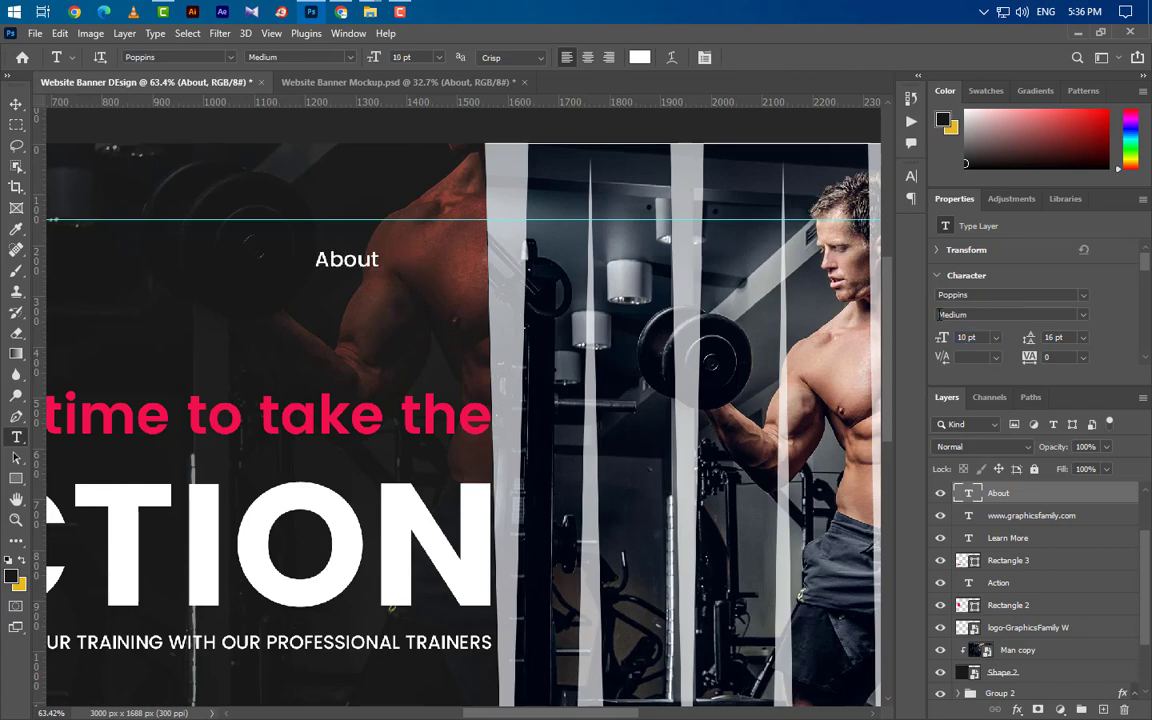
left_click(912, 178)
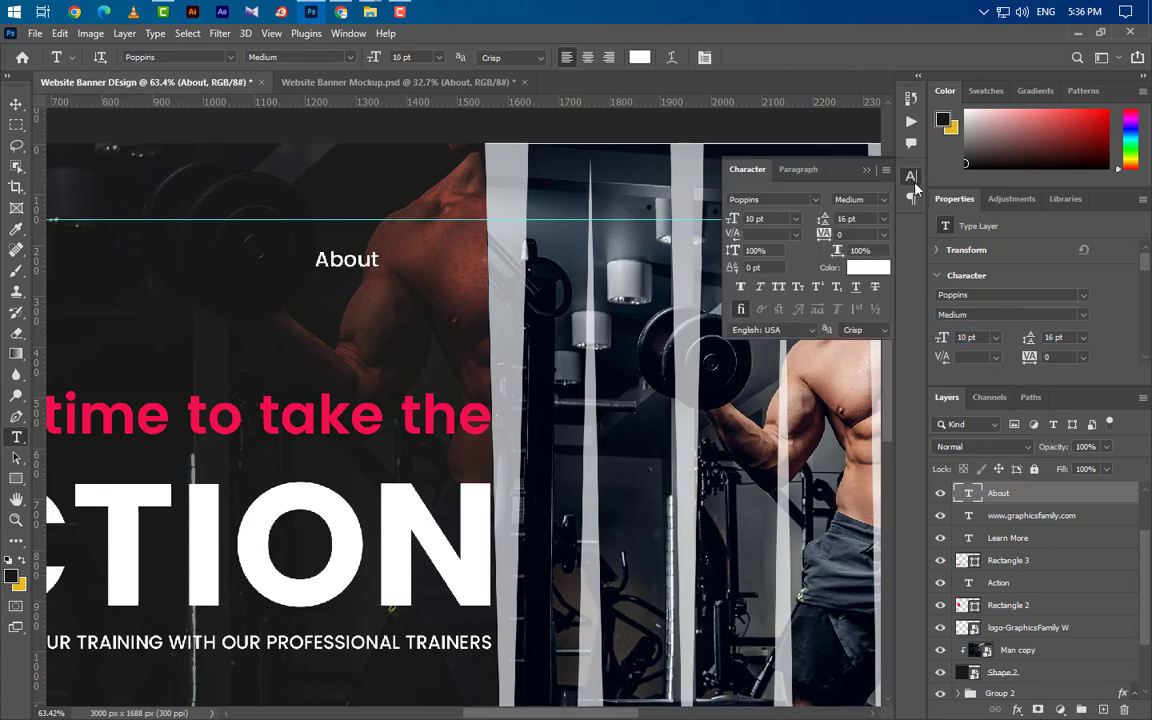
left_click(866, 268)
left_click(409, 415)
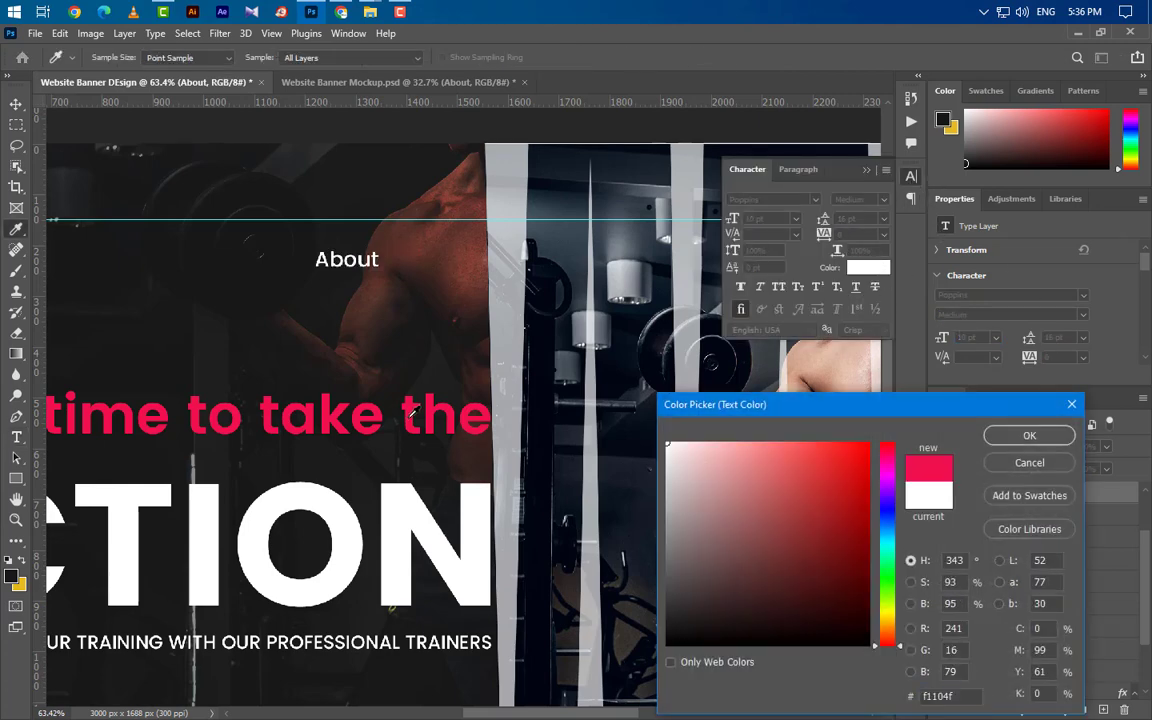
left_click(1029, 436)
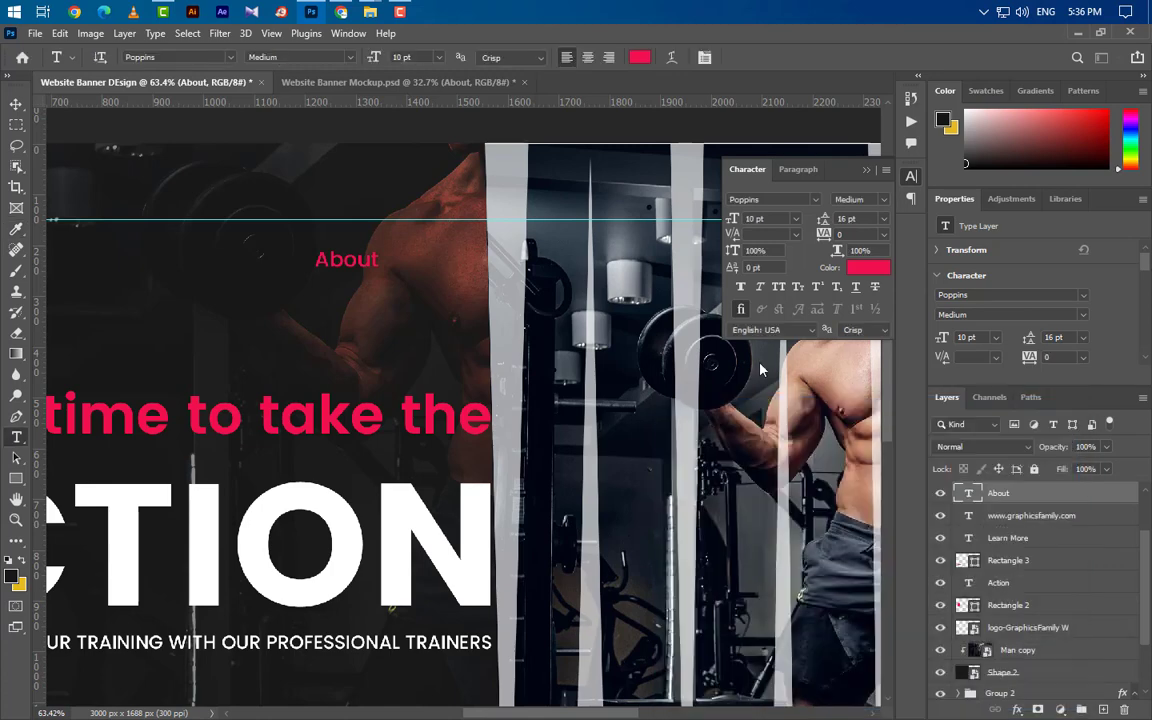
left_click(866, 171)
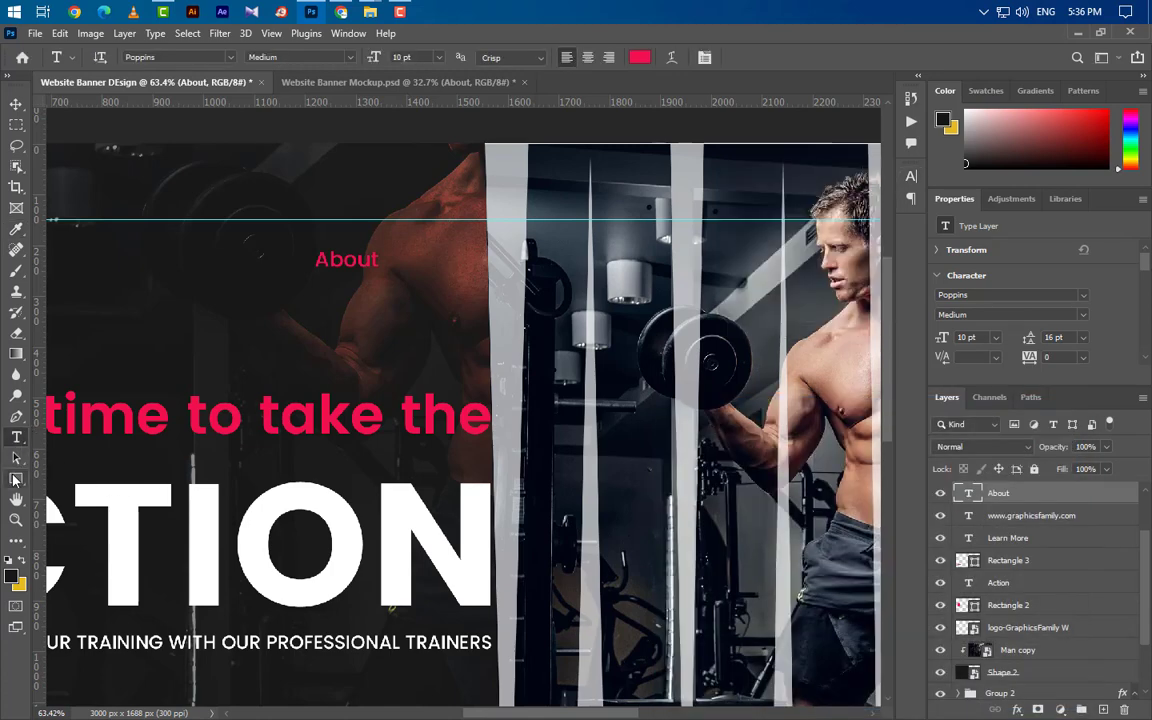
- Draw a thin underline rectangle of about 130 by 4 px beneath About and fill it with f1104f, sampled from the text
key("u")
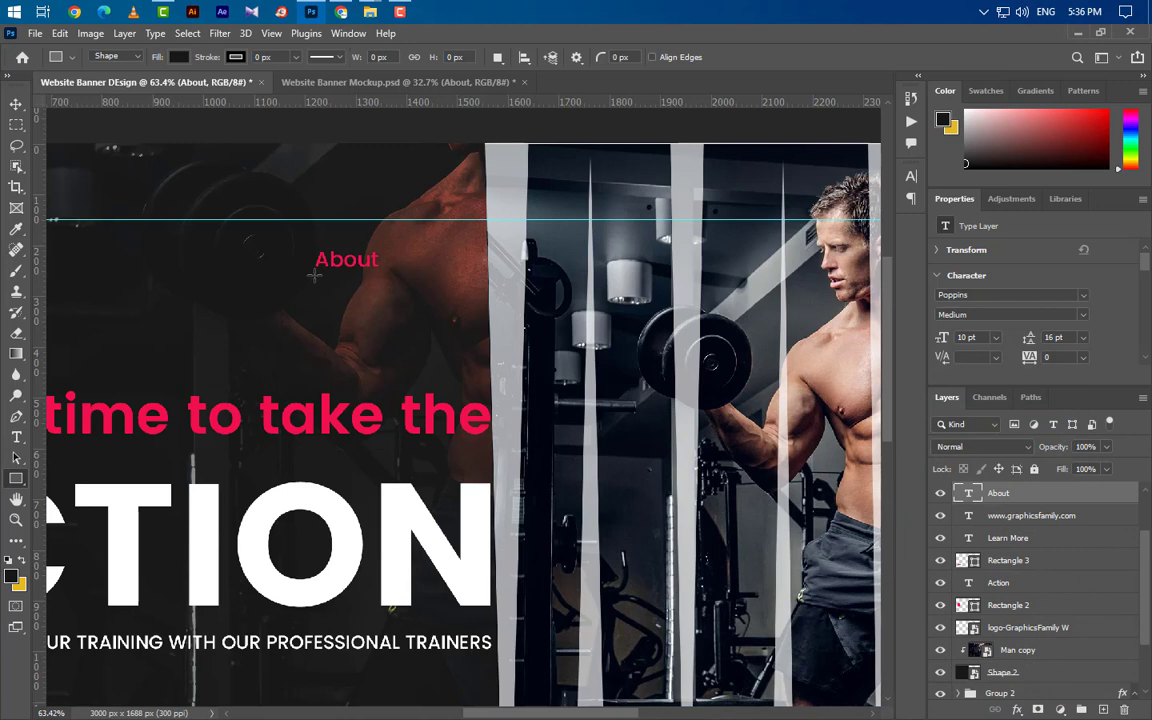
left_click_drag(314, 274, 382, 276)
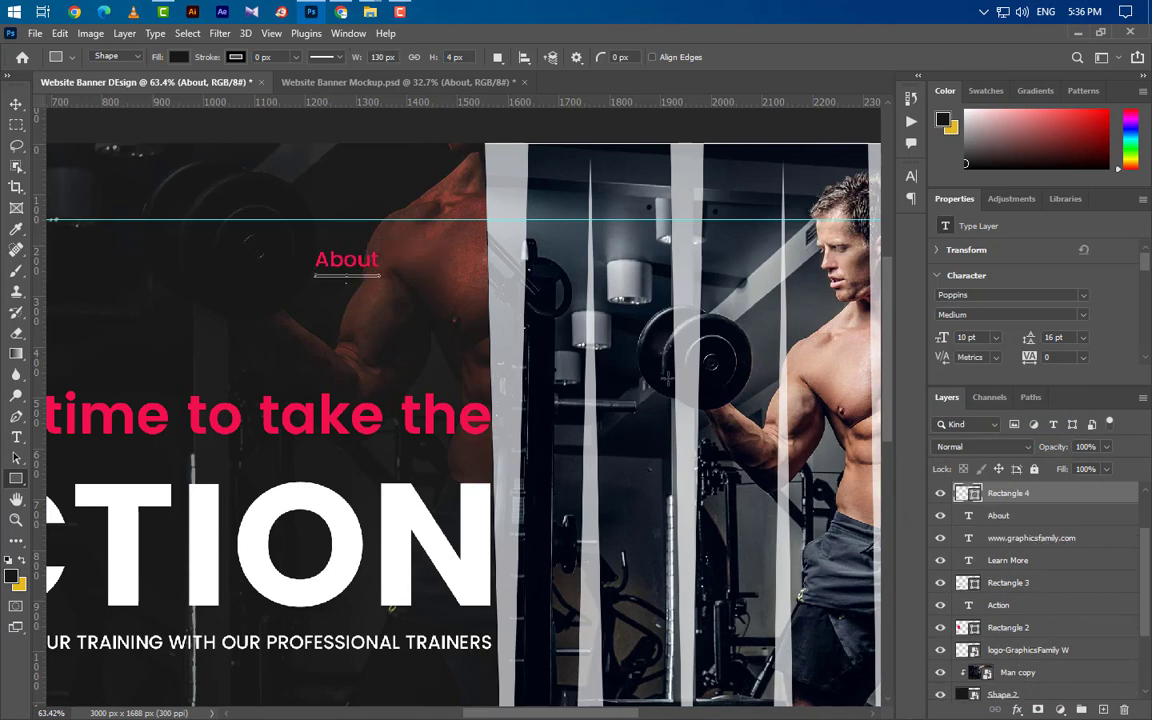
double_click(970, 494)
left_click(335, 259)
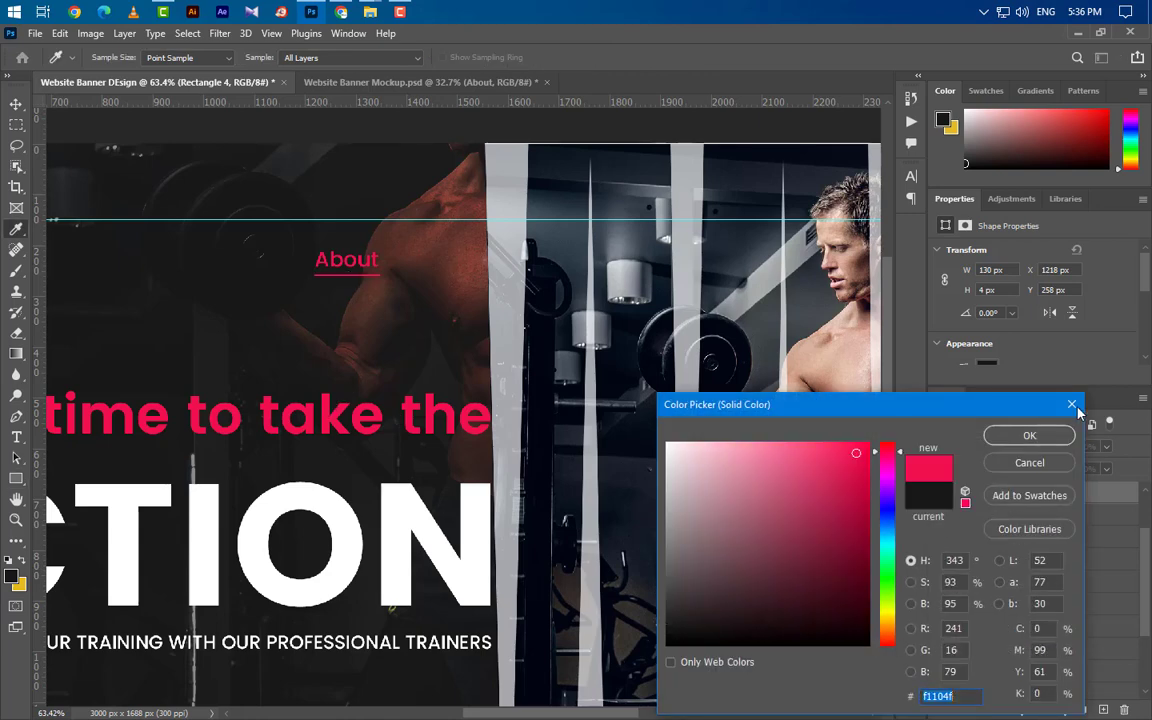
left_click(1045, 433)
- Nudge the underline rectangle down slightly to widen the gap below About
left_click(16, 104)
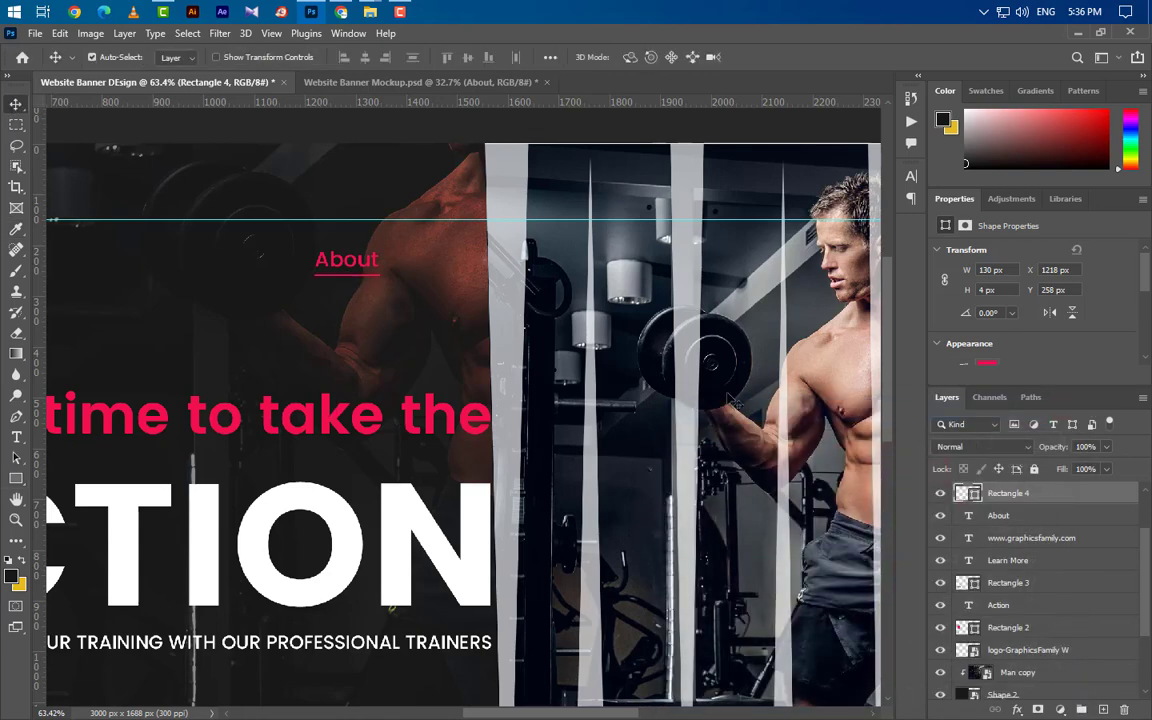
key("Down")
key("Down")
key("Down")
key("Down")
key("Down")
- Duplicate the About text three times in a row to its right across the athlete photo, keeping the copies level
left_click(346, 260)
scroll(247, 427, "down", 1)
scroll(249, 428, "down", 3)
scroll(503, 382, "up", 2)
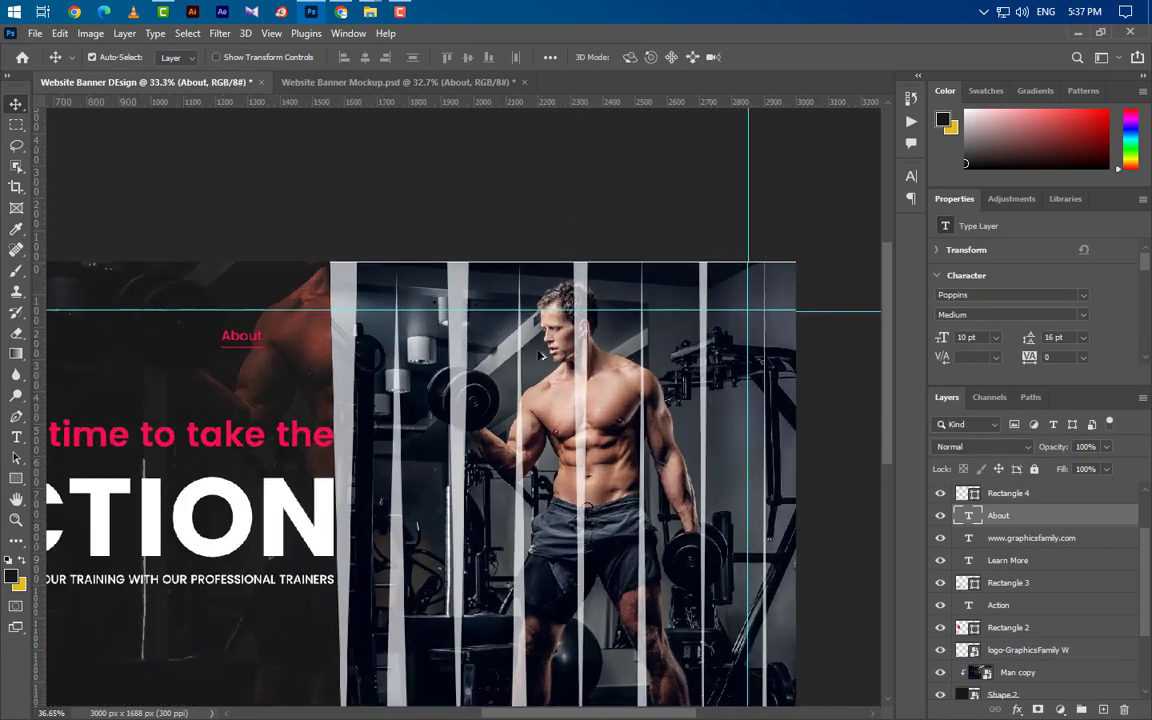
left_click_drag(226, 342, 660, 341)
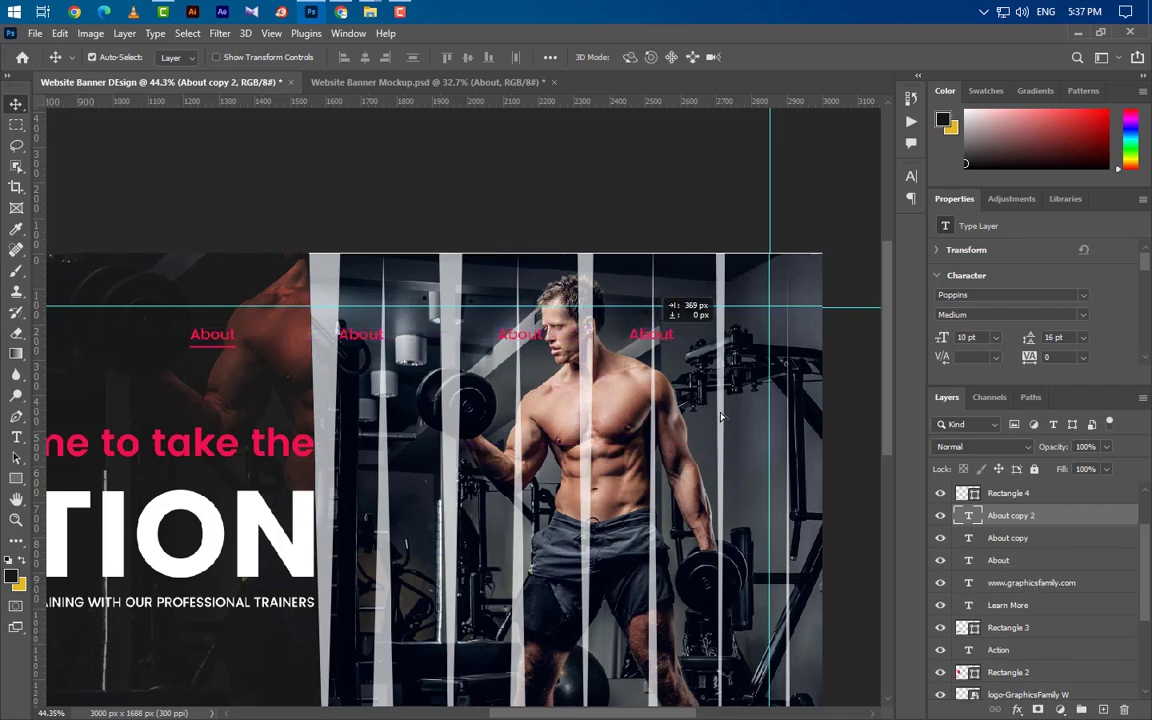
scroll(355, 308, "up", 3)
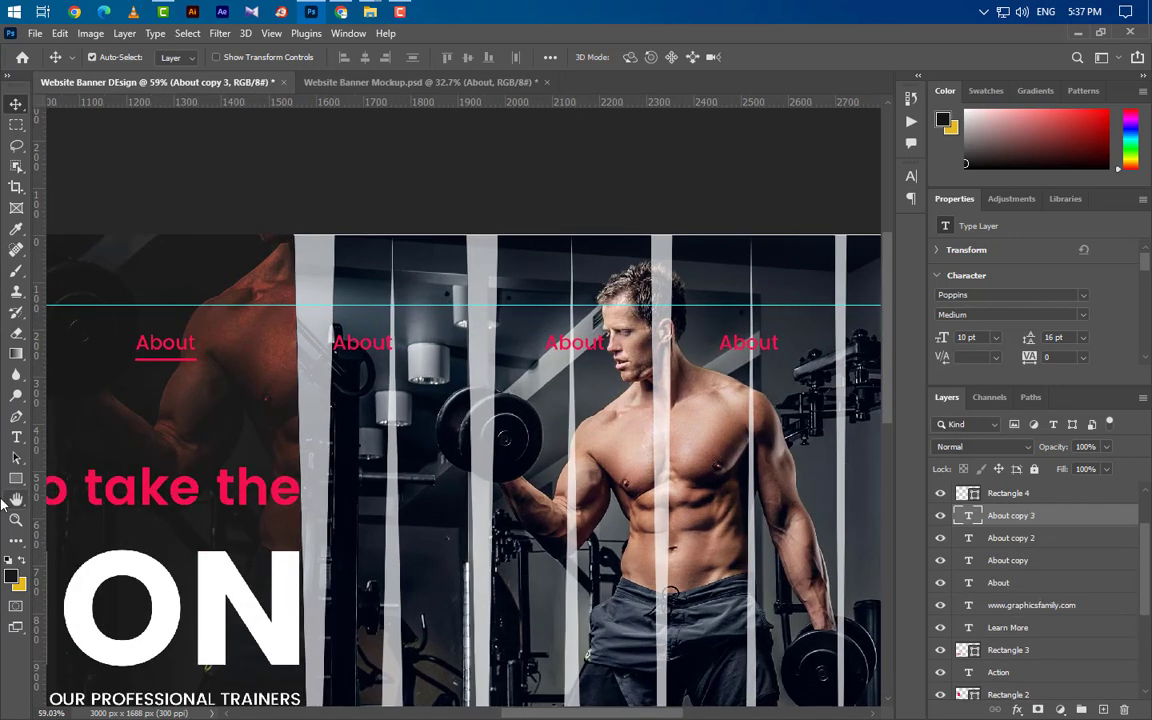
- Replace the text of the first About copy, nearest the underlined one, with "Designer"
left_click(16, 437)
left_click_drag(328, 343, 431, 351)
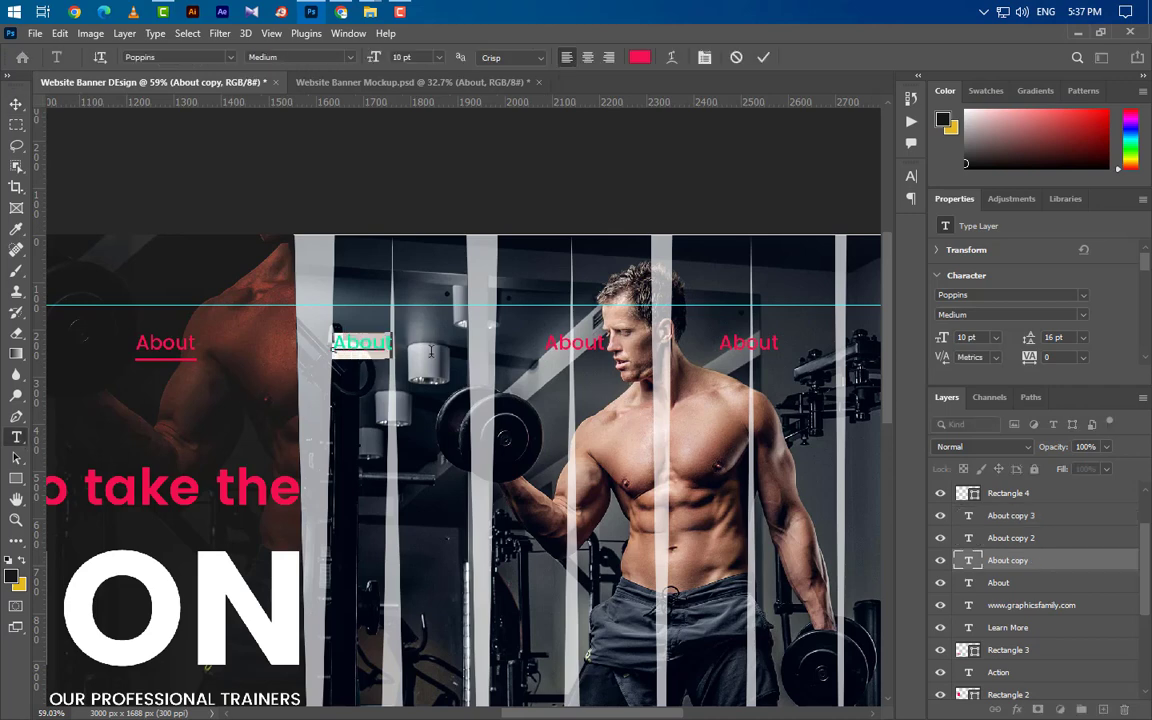
type("Designer")
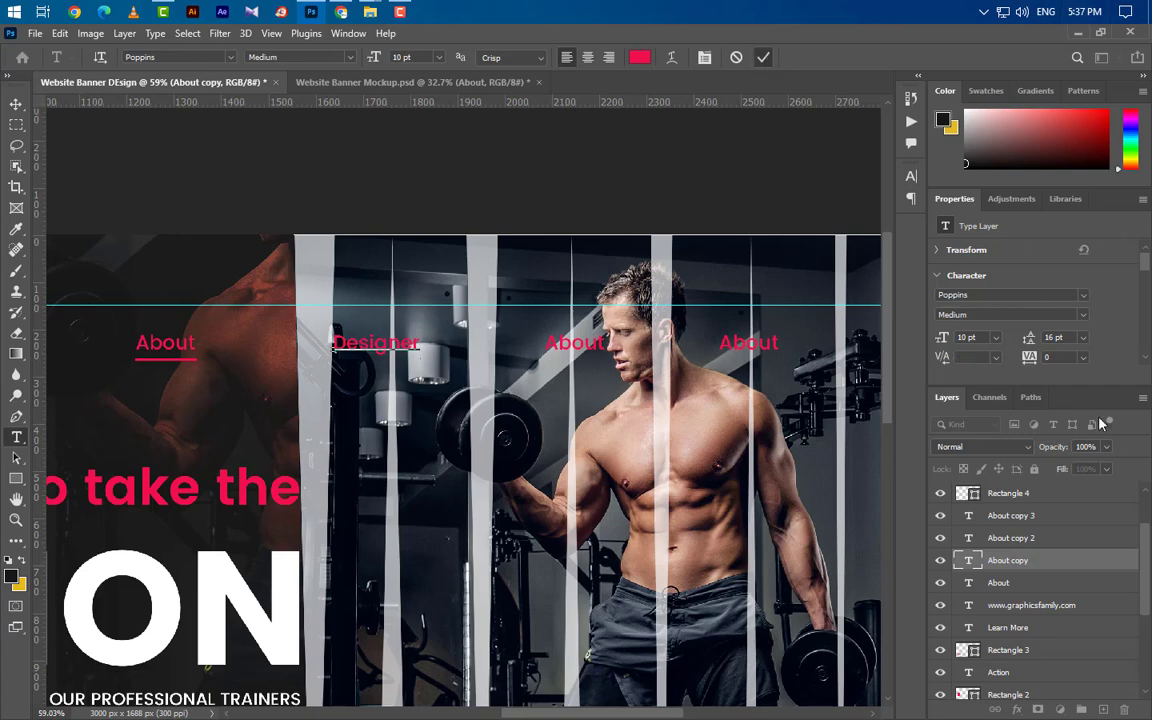
left_click(764, 60)
- Set the text color of the Designer menu label to white, ffffff
left_click(910, 177)
left_click(872, 267)
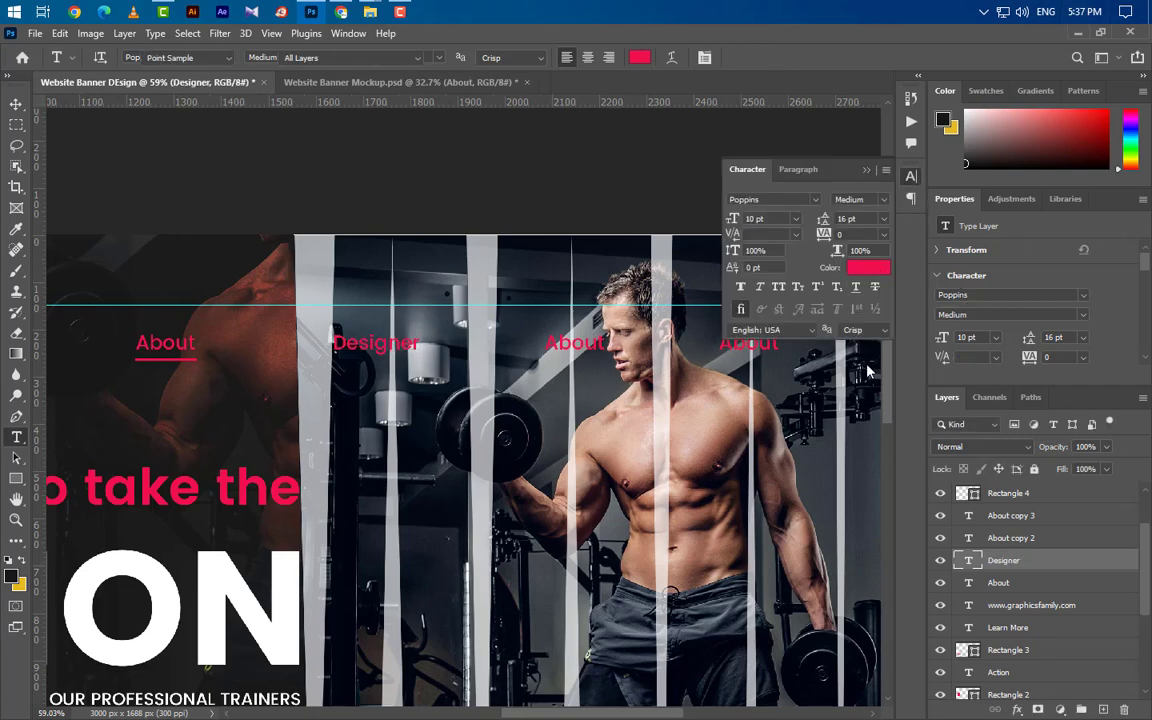
type("ffffff")
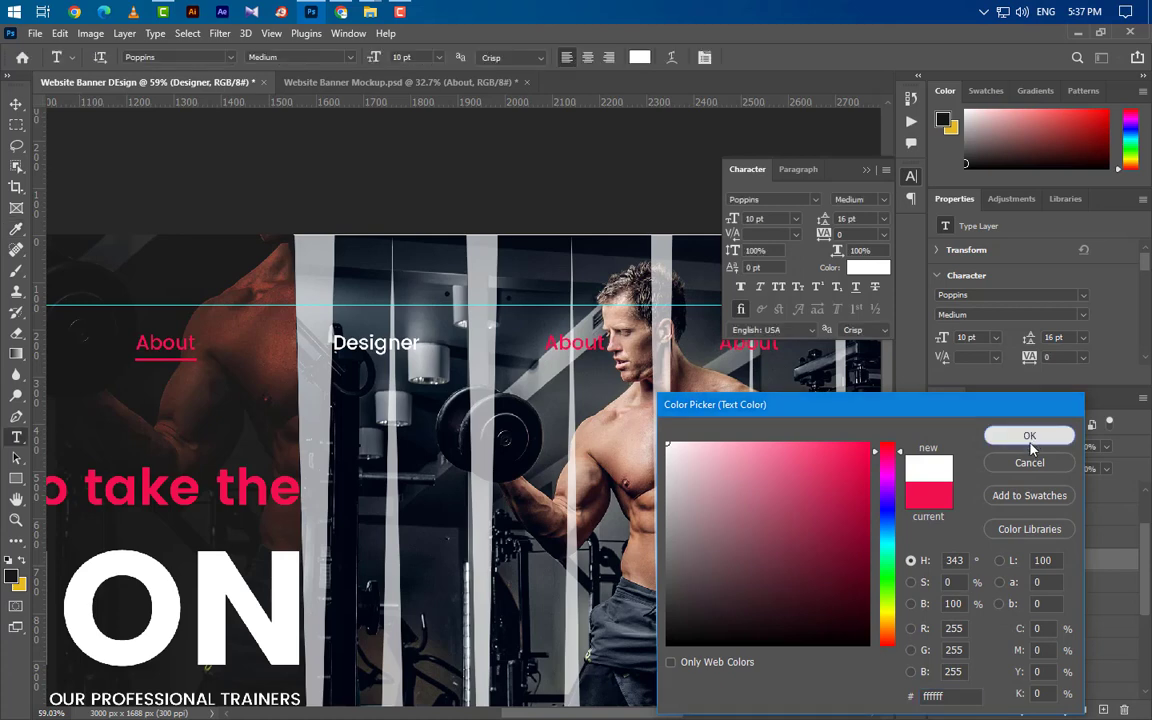
left_click(1030, 436)
- Replace the text of the middle About copy, next to Designer, with "Features" and color it white
double_click(575, 343)
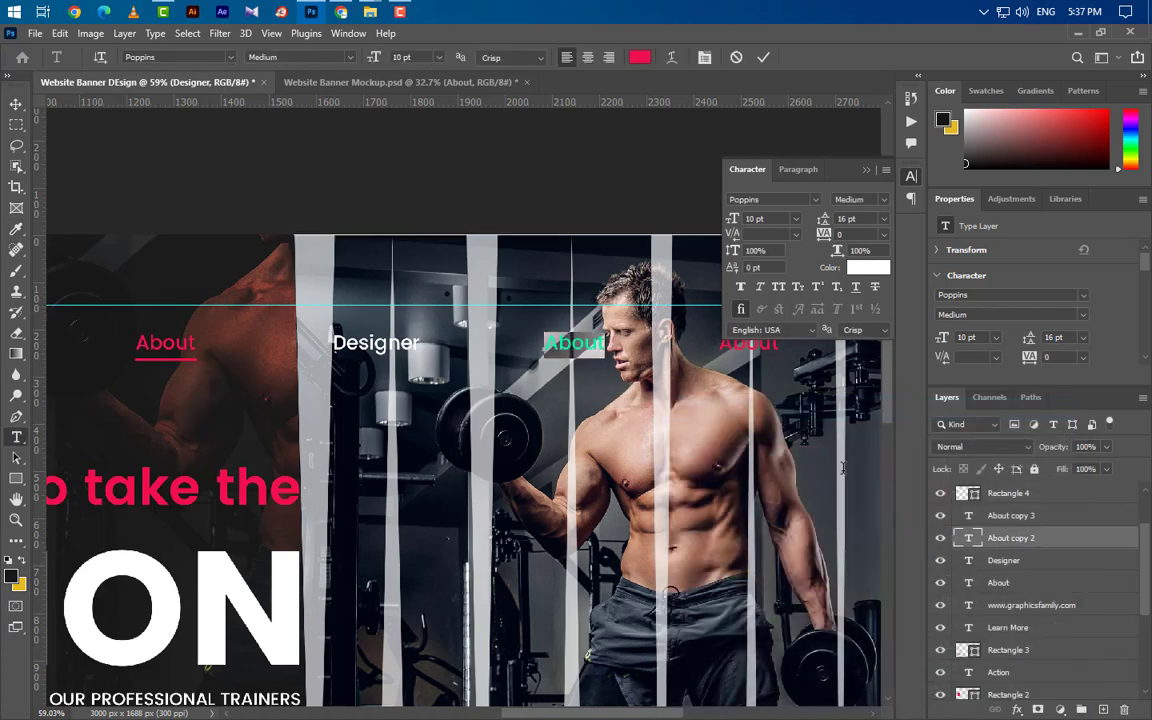
type("Te")
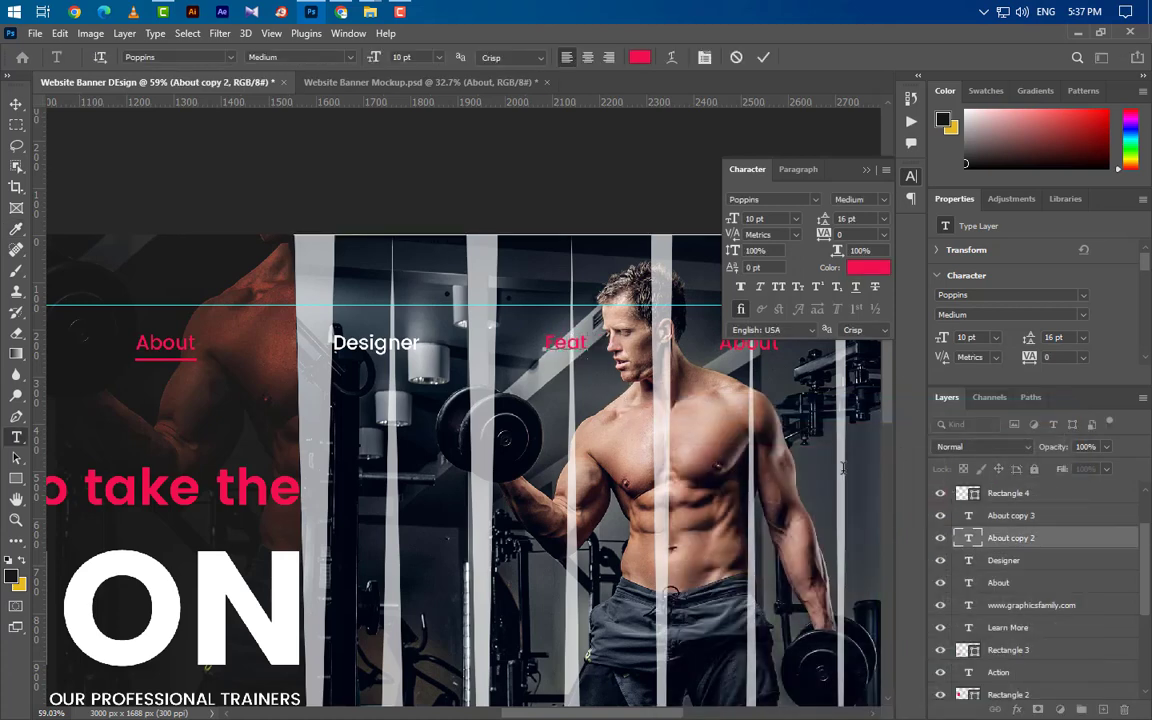
left_click(763, 57)
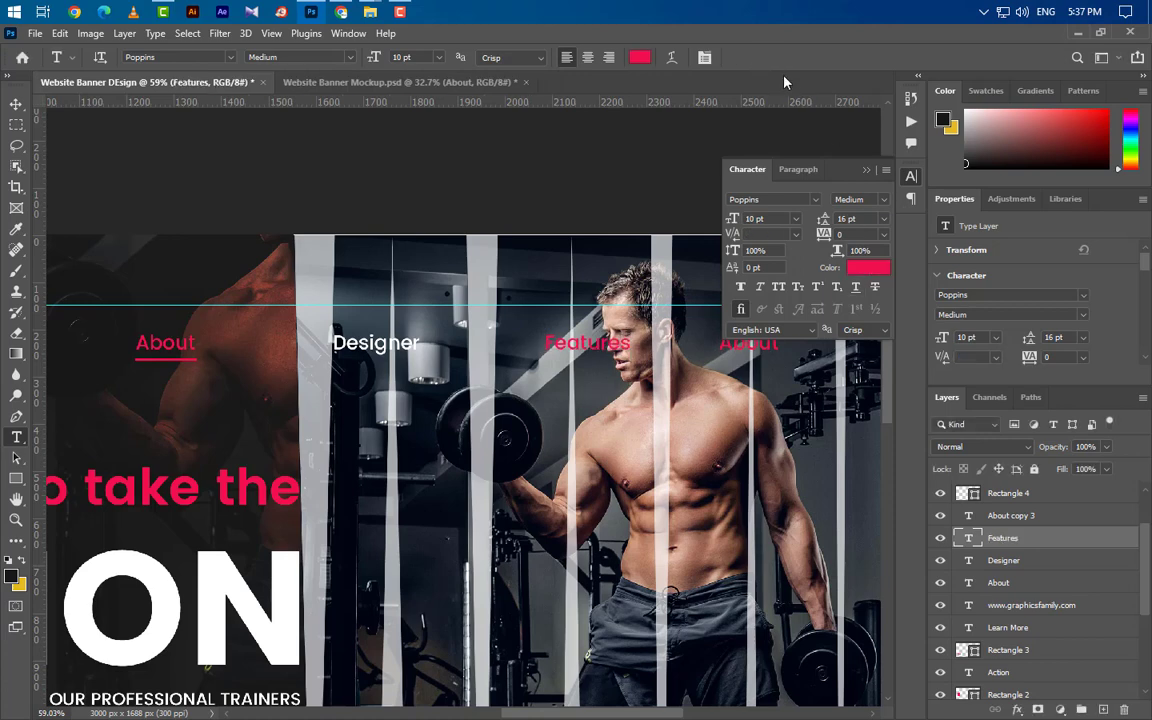
left_click(854, 271)
left_click_drag(753, 481, 664, 440)
left_click(1045, 440)
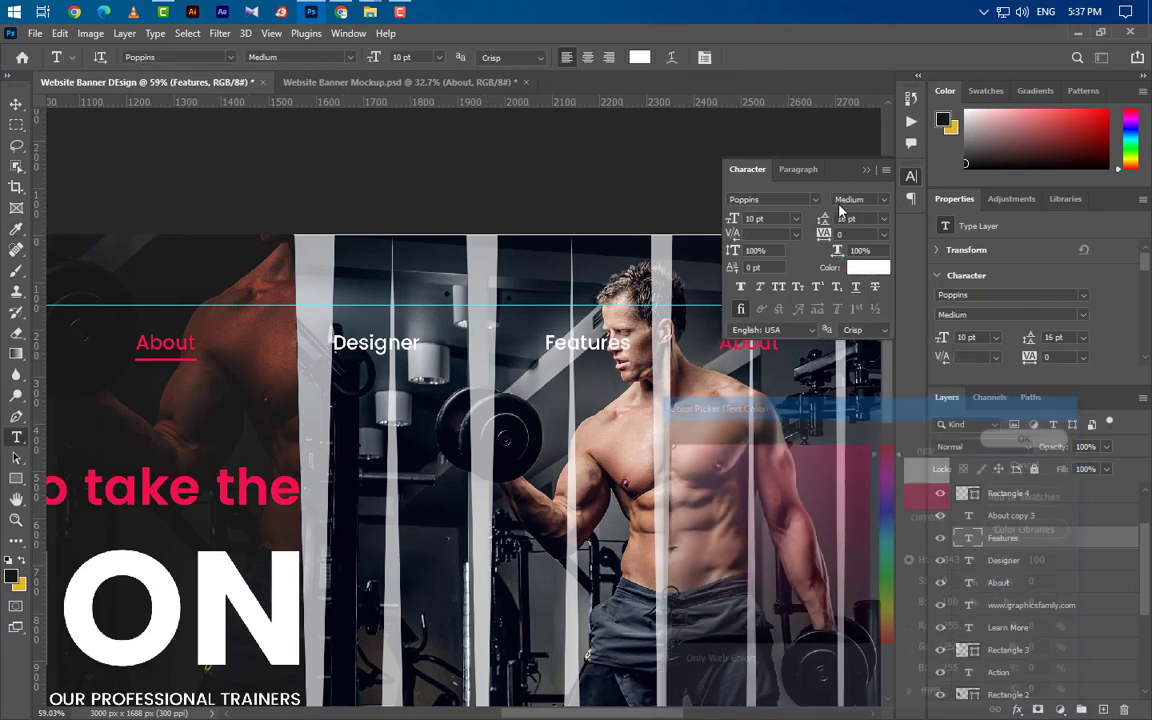
- Replace the text of the last About copy with "News" and color it white
double_click(724, 343)
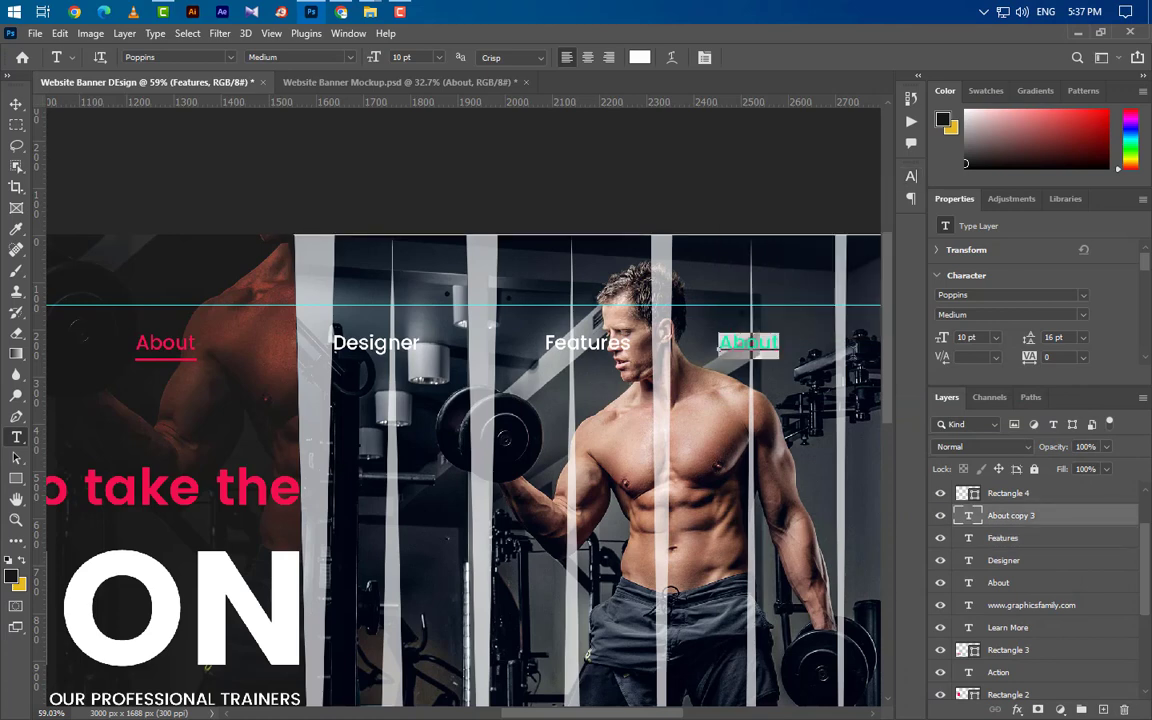
type("News")
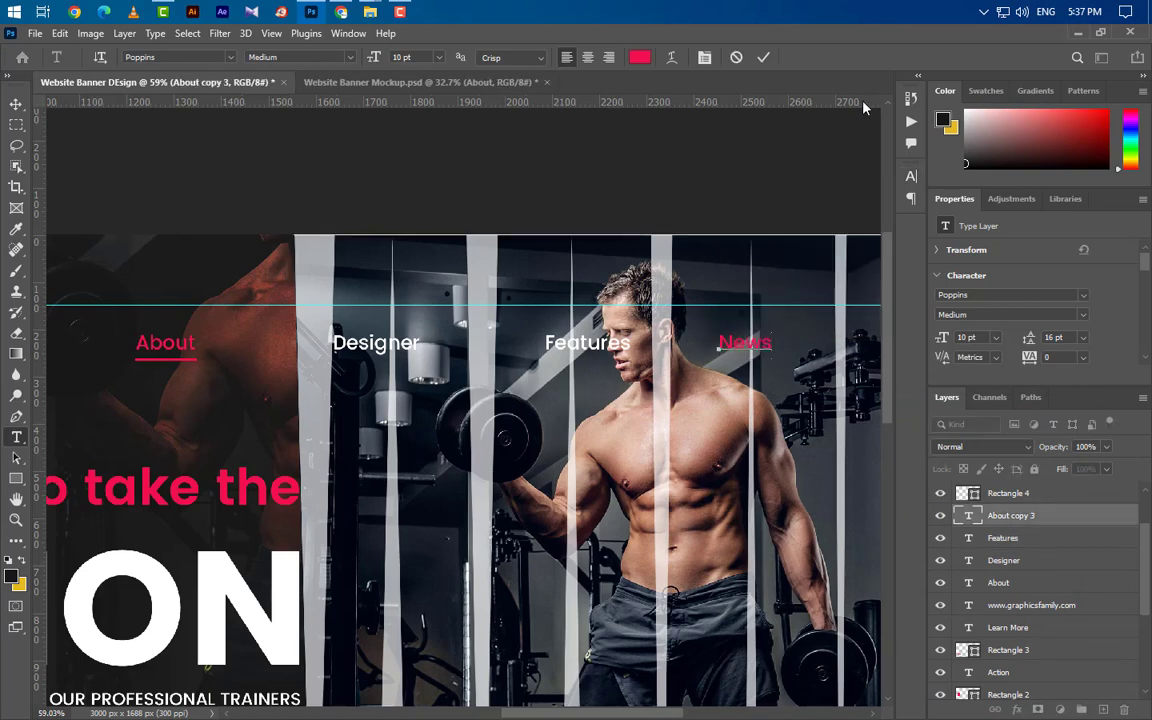
left_click(764, 57)
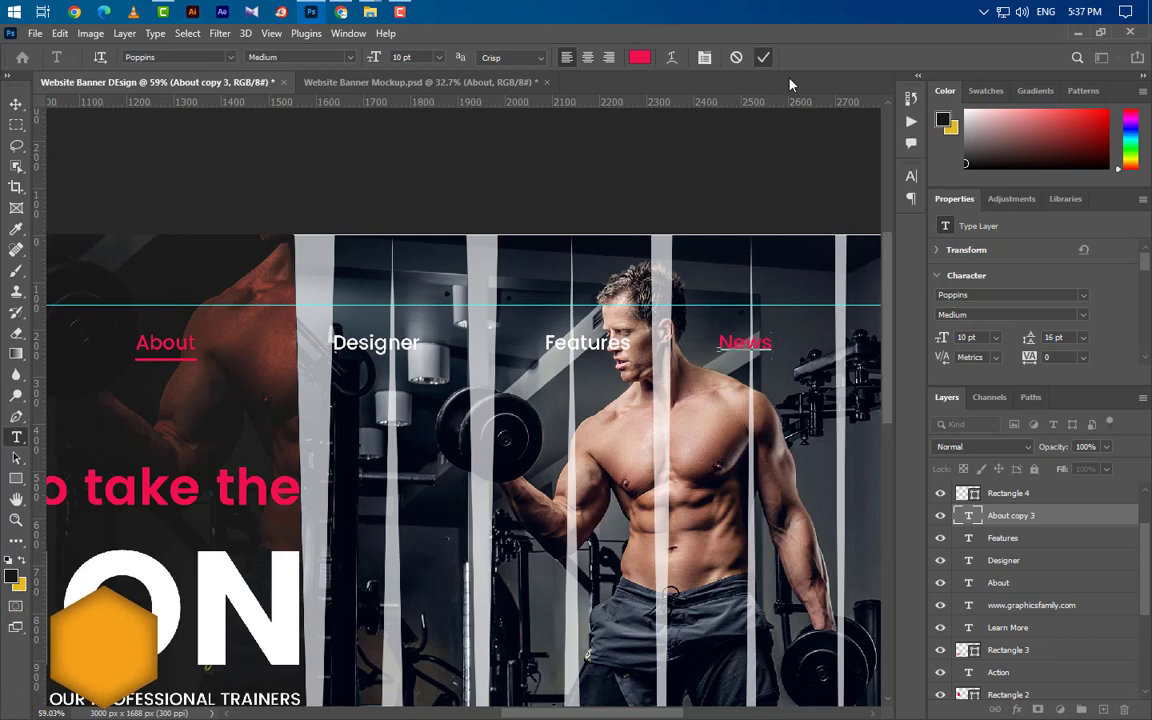
left_click(911, 177)
left_click(867, 267)
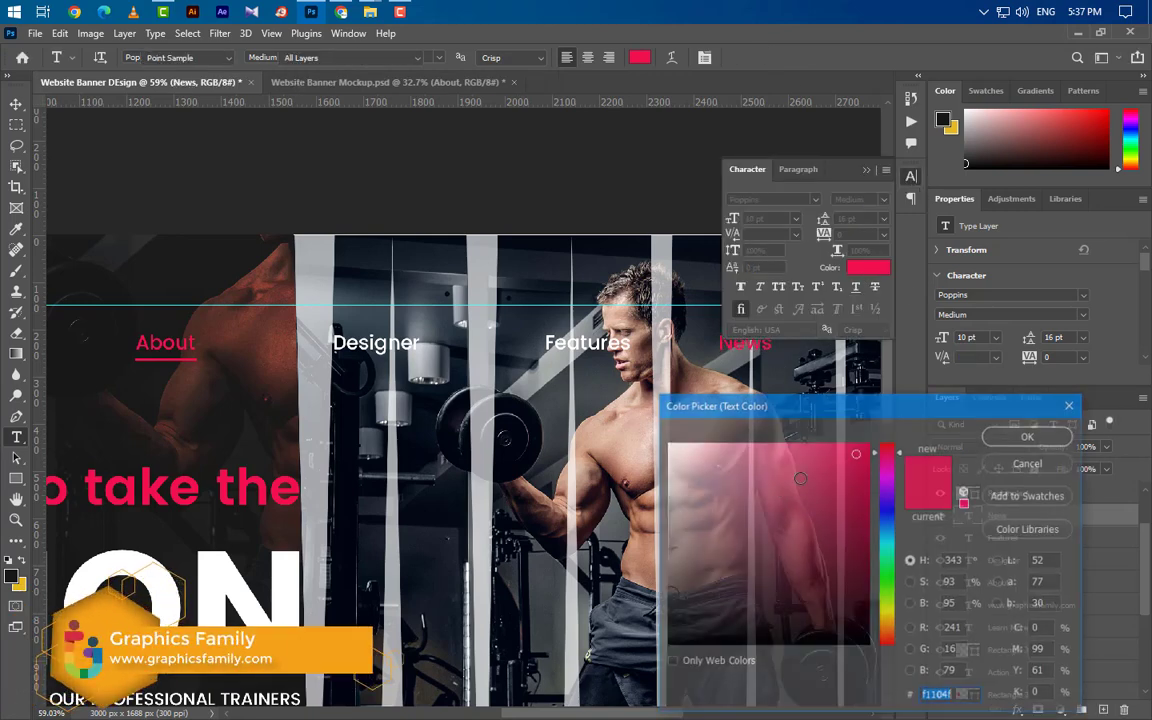
left_click(668, 444)
left_click(1028, 436)
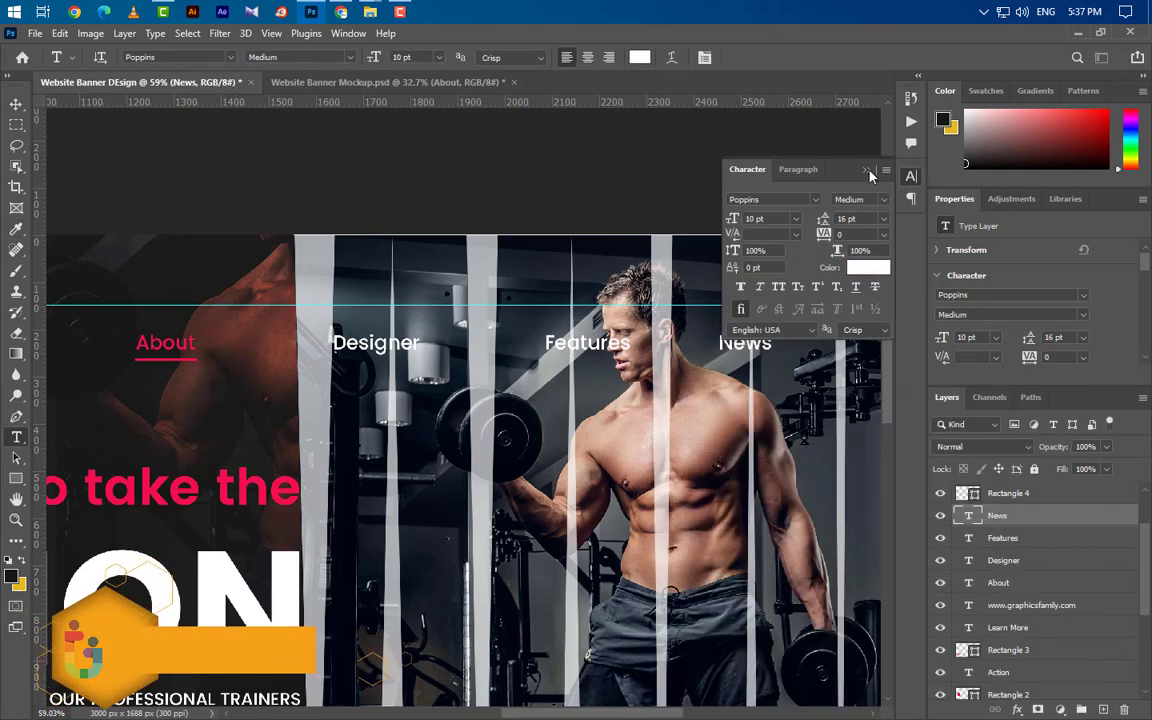
left_click(867, 171)
- Draw a thin flat ellipse of about 60 by 3 px beyond News, ending at the vertical guide, and fill it white
scroll(666, 401, "down", 3)
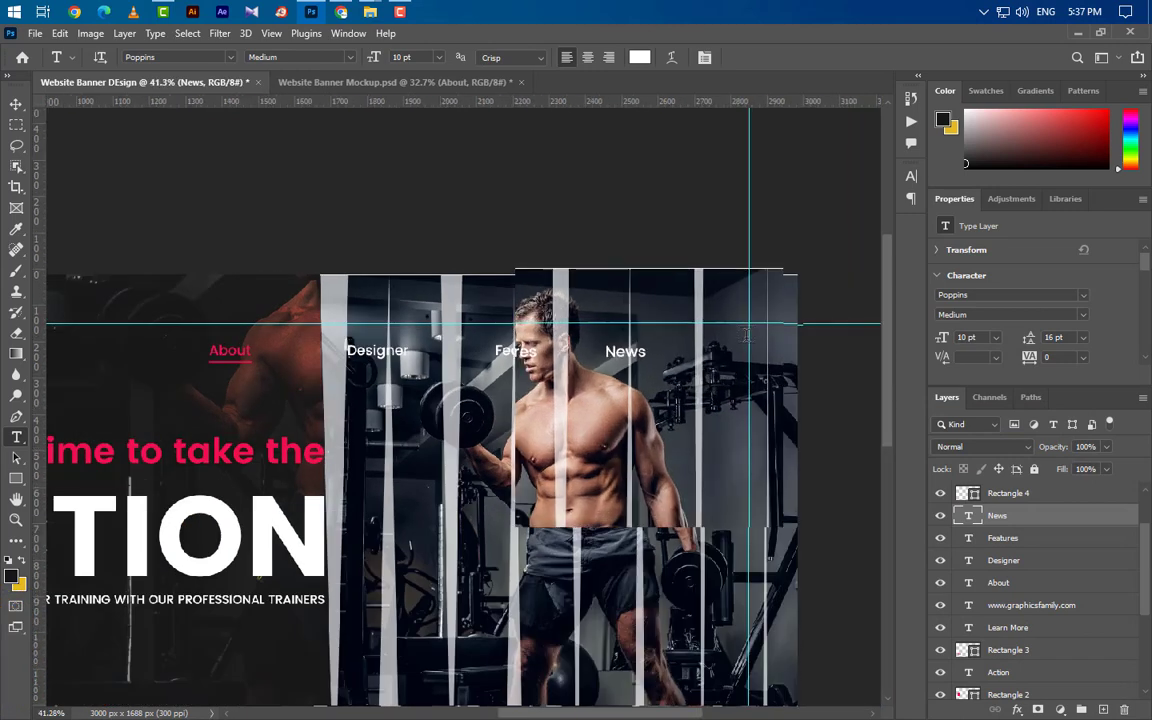
scroll(755, 359, "up", 5)
scroll(755, 359, "up", 3)
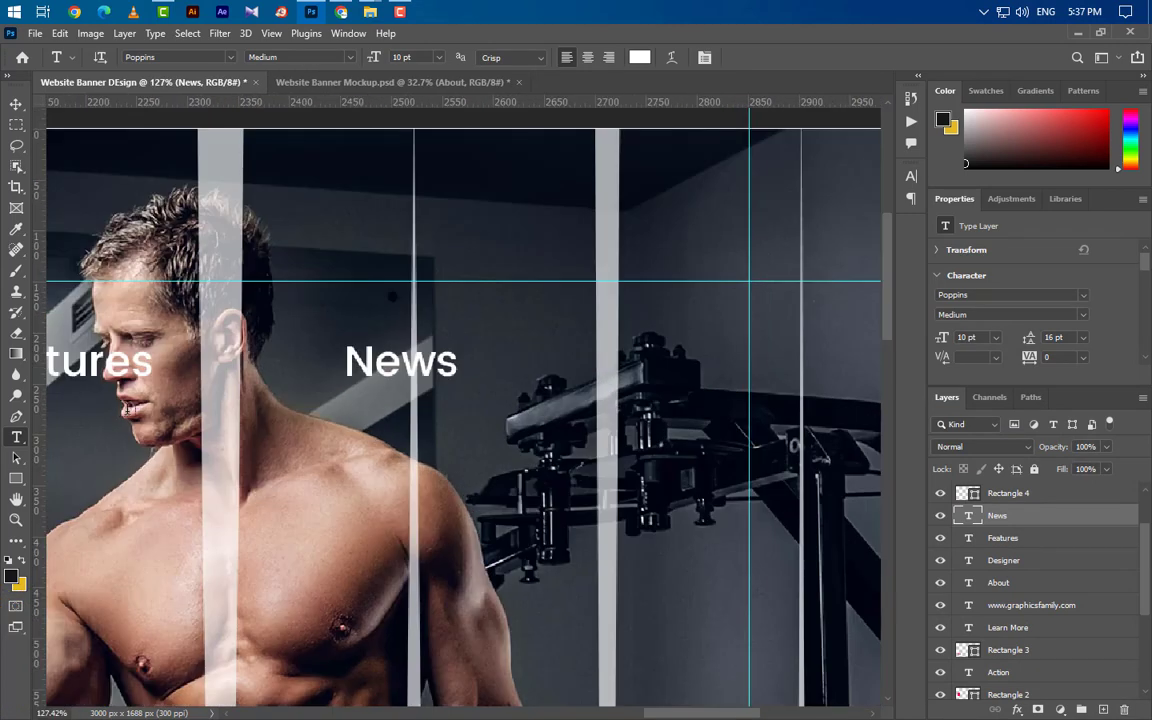
left_click(16, 480)
left_click(80, 494)
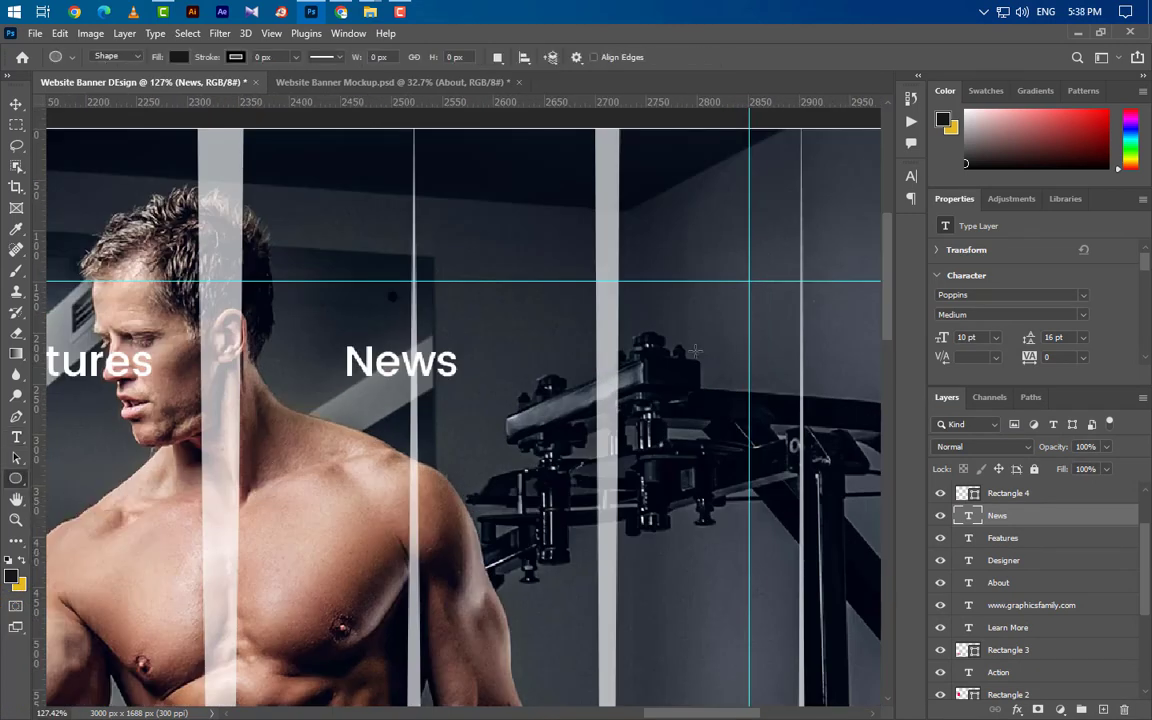
left_click_drag(686, 346, 747, 348)
key("v")
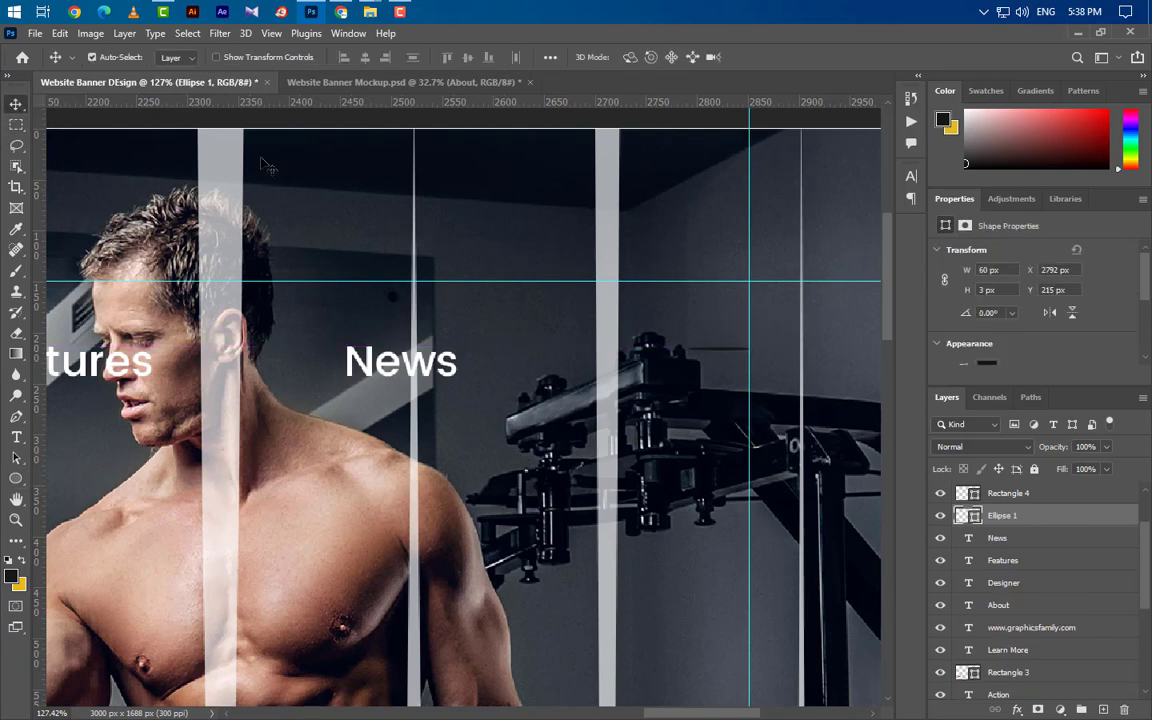
double_click(975, 518)
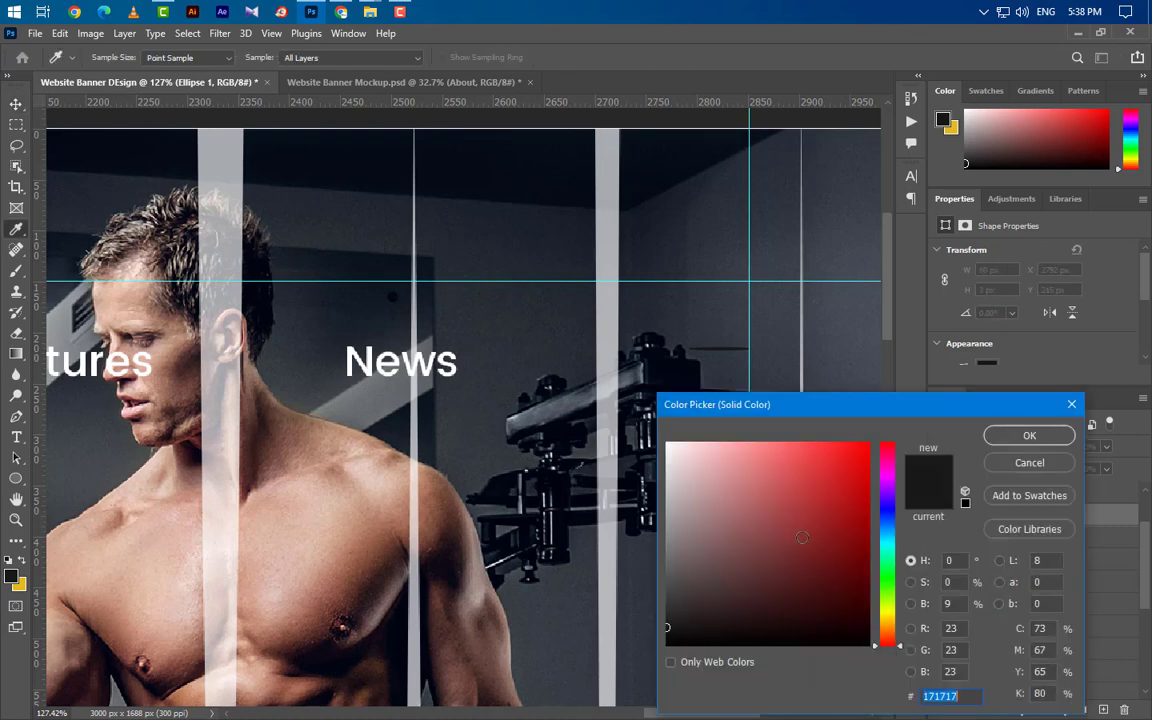
left_click(667, 443)
left_click(1030, 435)
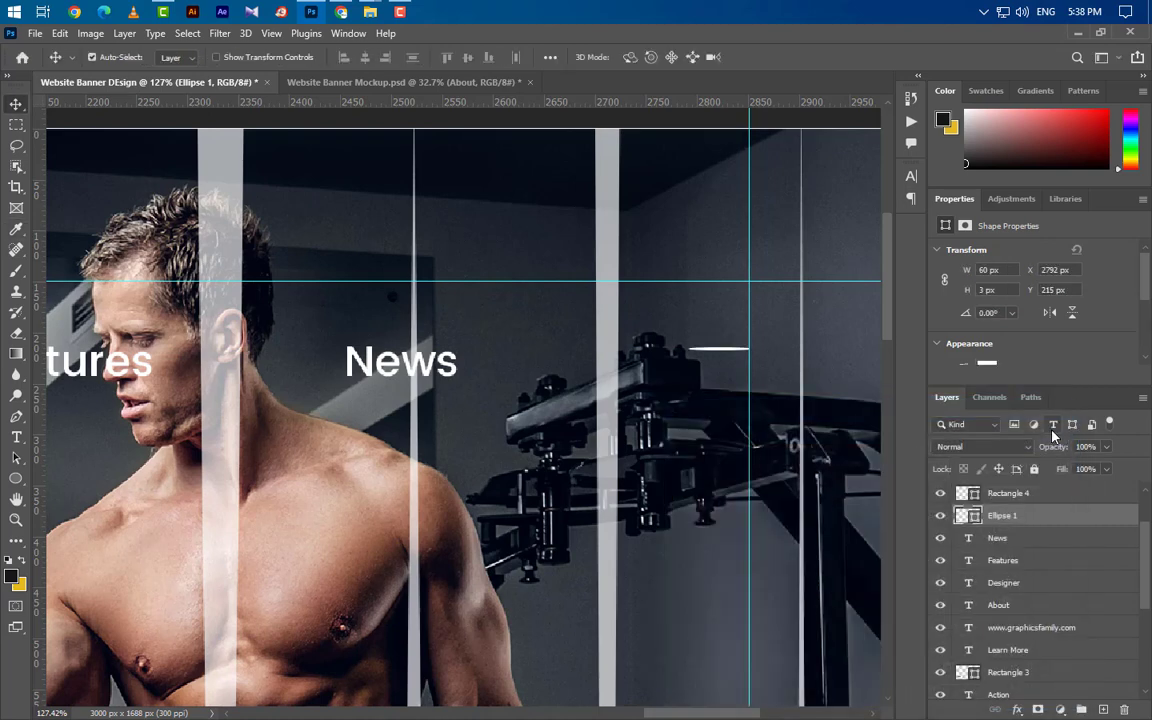
- Duplicate the white ellipse twice straight down at even spacing to form a three-line menu icon, with the lowest copy at Y 245 px
scroll(1052, 436, "down", 1)
key("alt+shift")
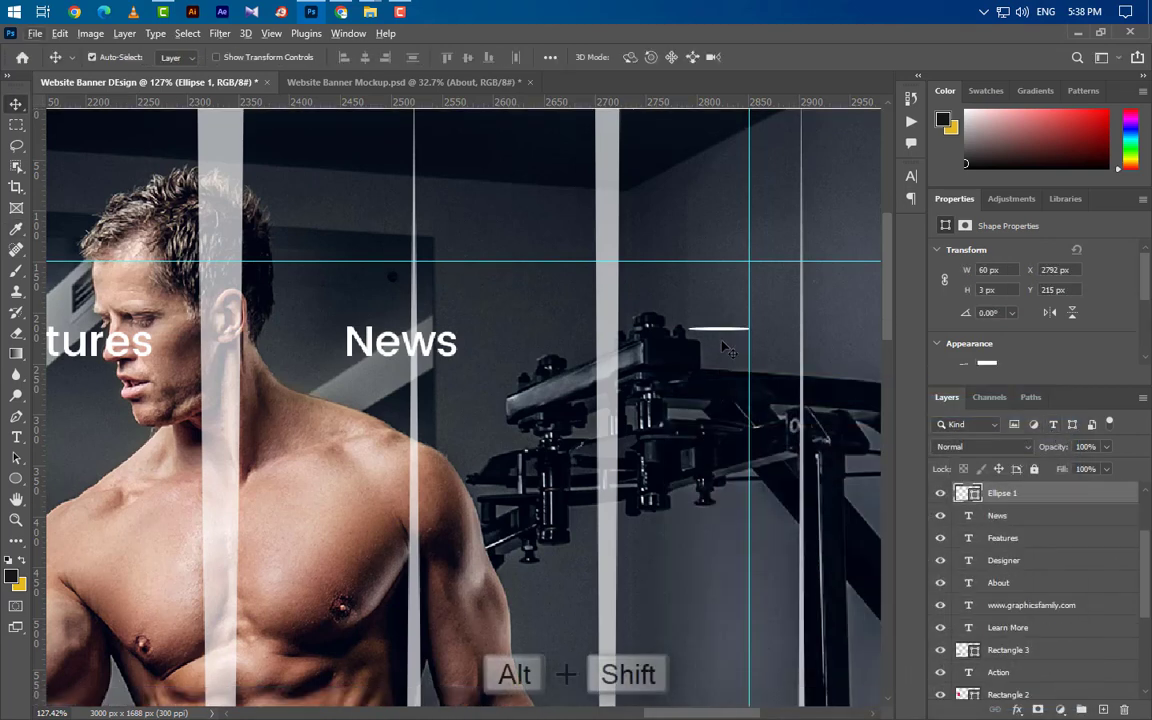
mouse_move(720, 333)
left_mouse_down()
mouse_move(721, 365)
mouse_move(718, 352)
left_mouse_up()
scroll(700, 345, "down", 4)
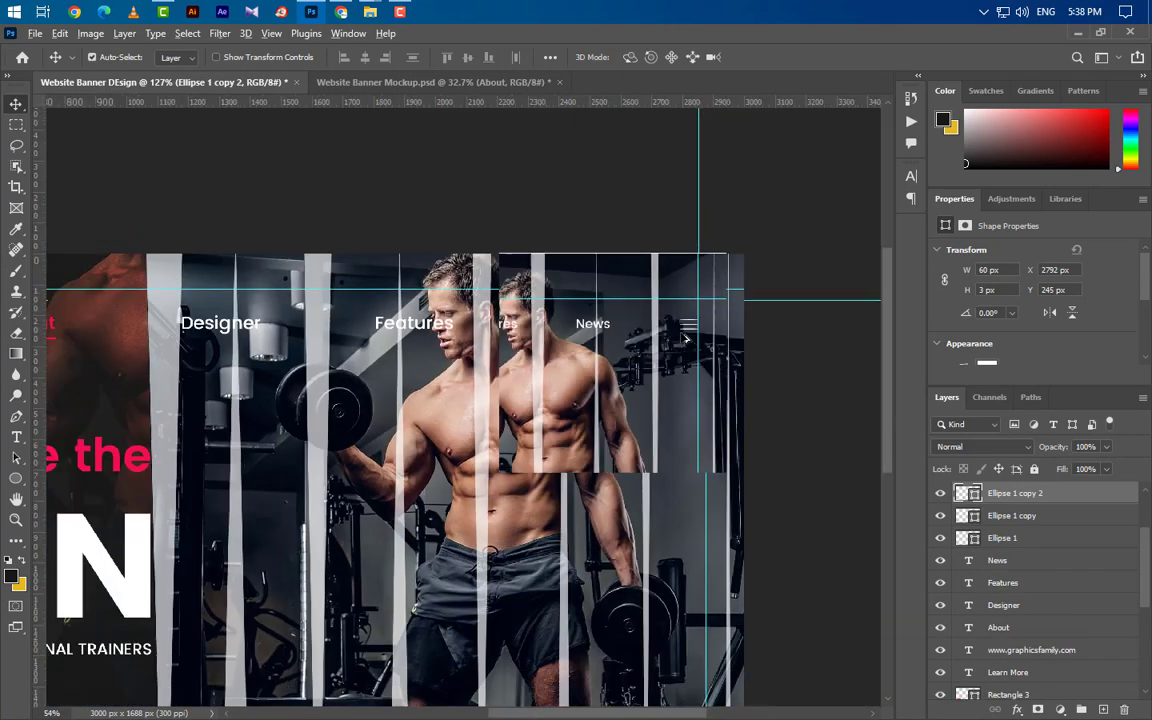
scroll(686, 338, "down", 5)
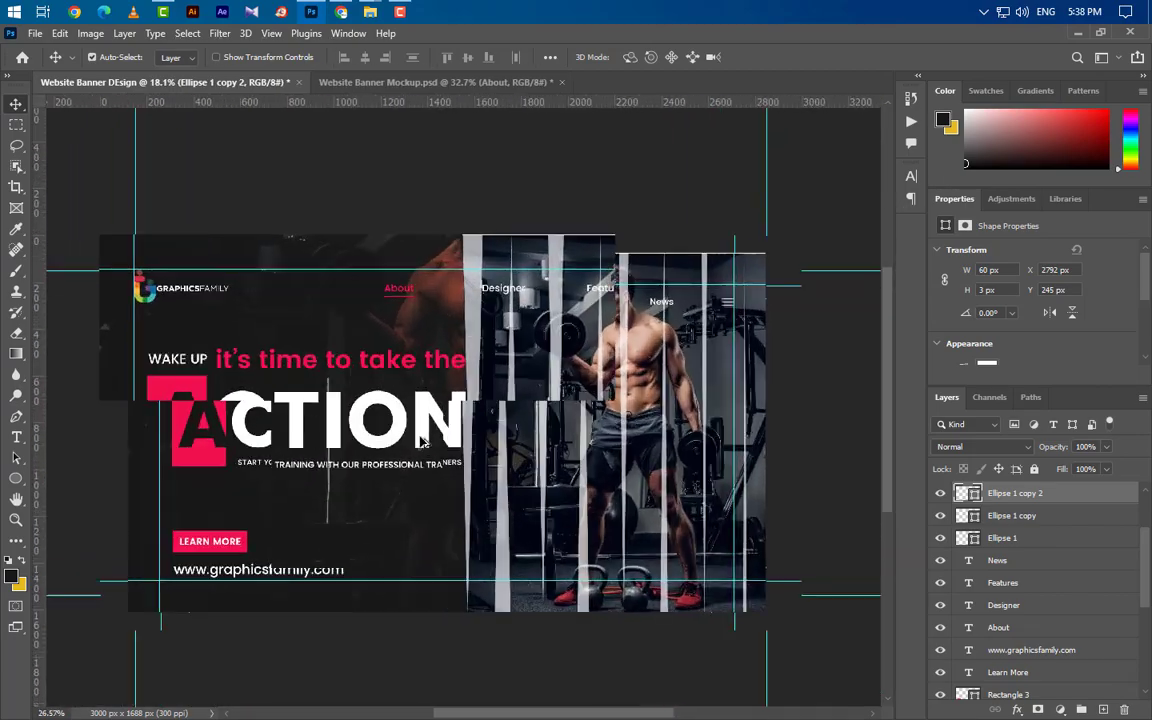